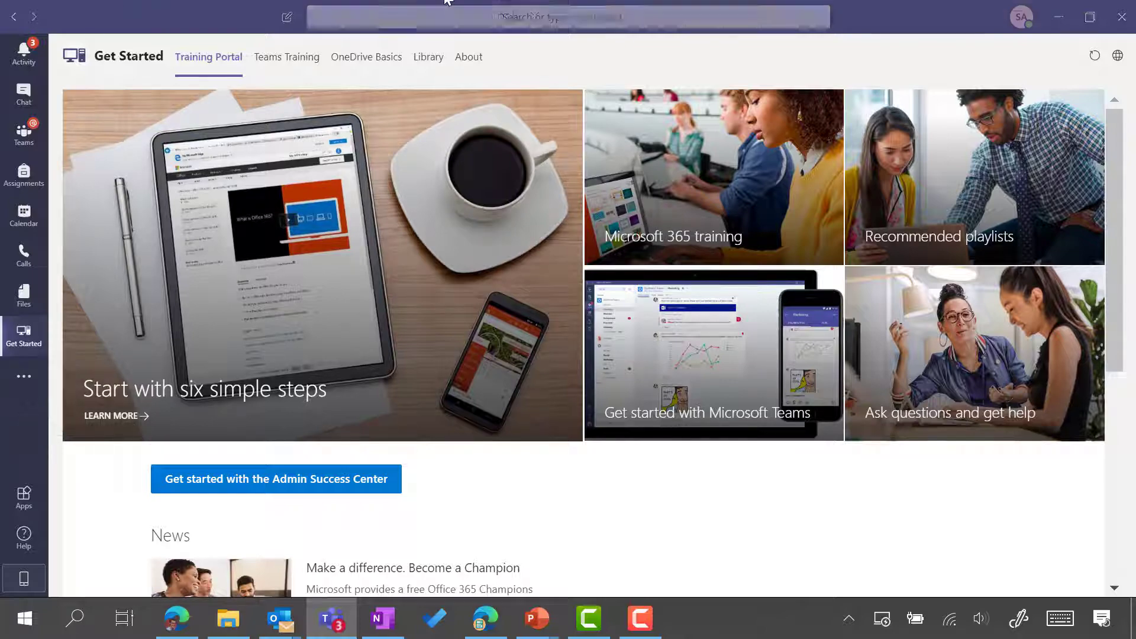
Switch to the browser and review the Microsoft 365 learning pathways documentation, including the provisioning service and 3 Easy Steps sections.
key(alt+Tab)
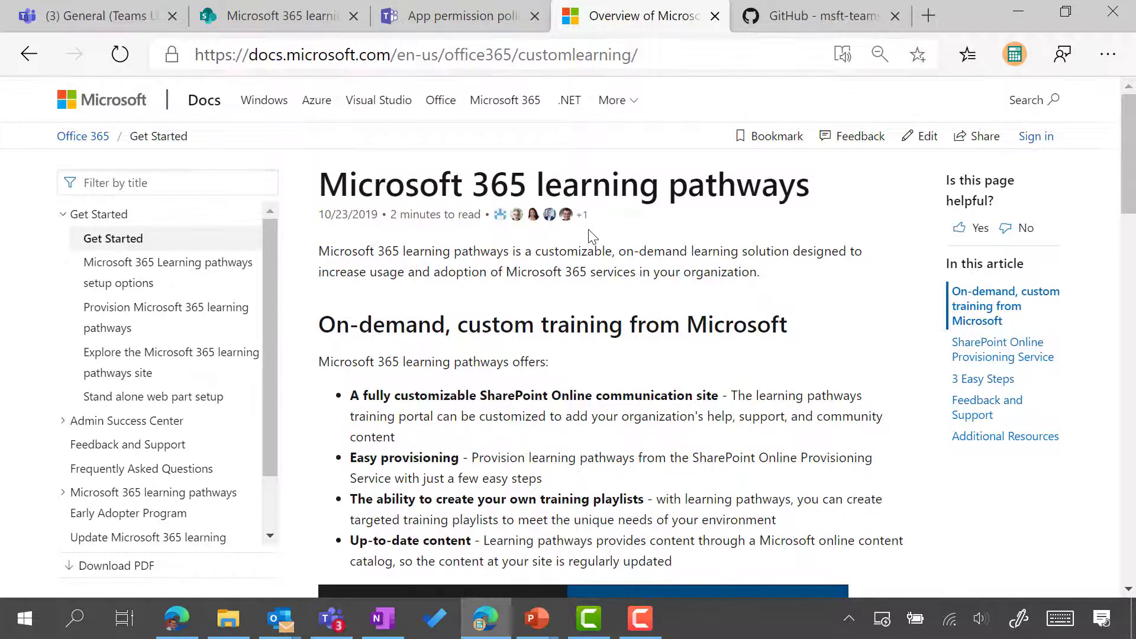
scroll(589, 235, down, 1)
scroll(590, 235, down, 3)
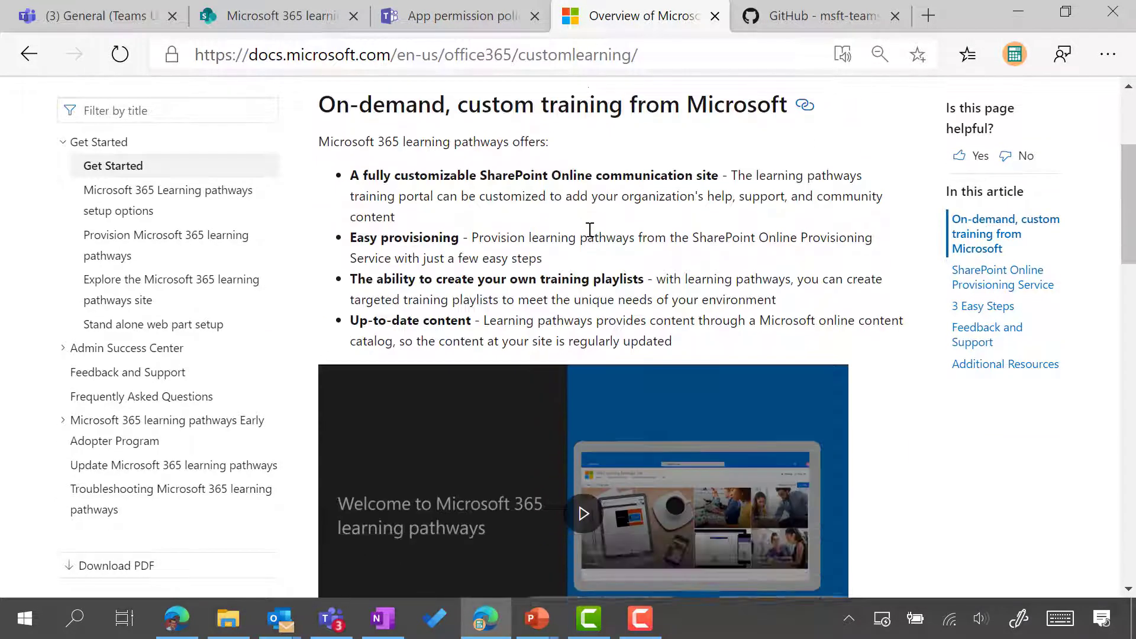
scroll(590, 230, down, 5)
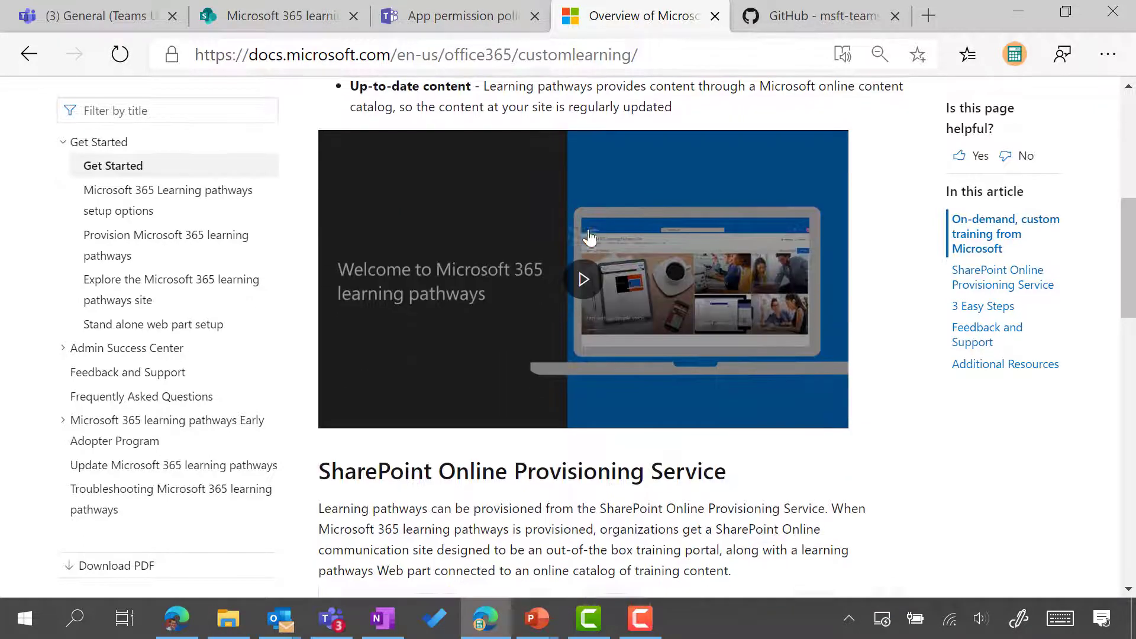
scroll(588, 237, down, 7)
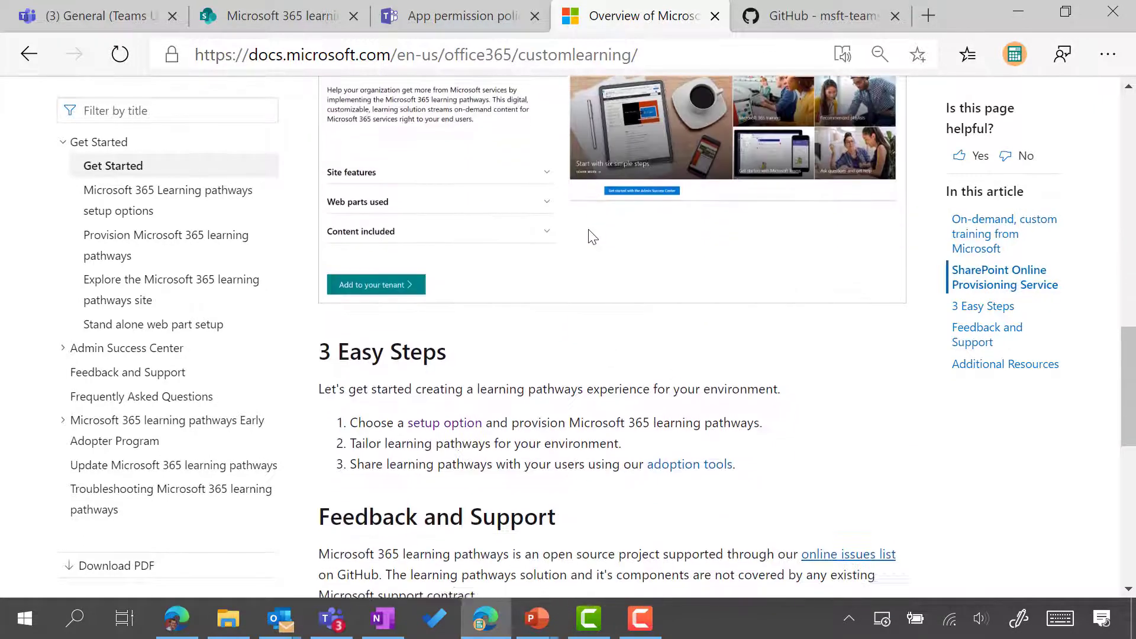
scroll(591, 236, down, 9)
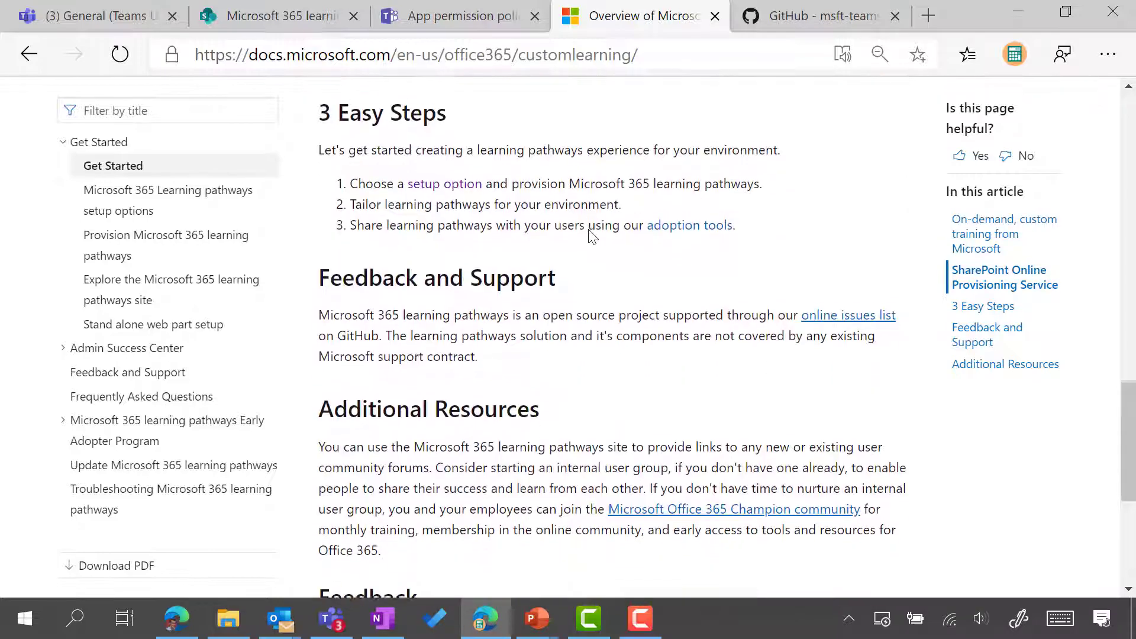
scroll(591, 249, up, 20)
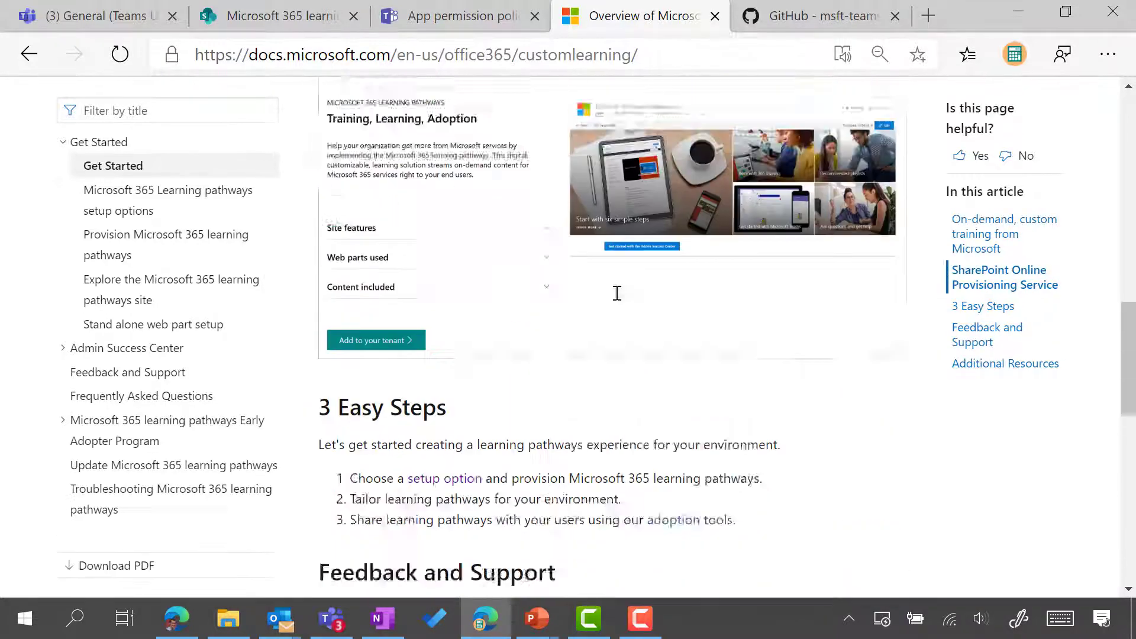
scroll(479, 263, down, 12)
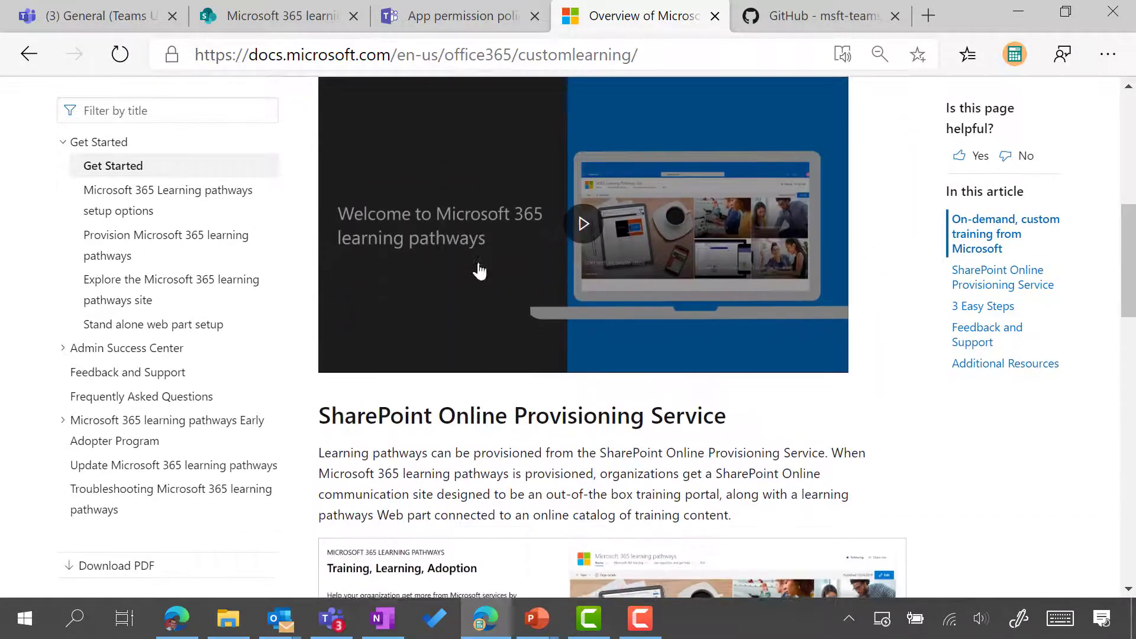
scroll(416, 232, down, 3)
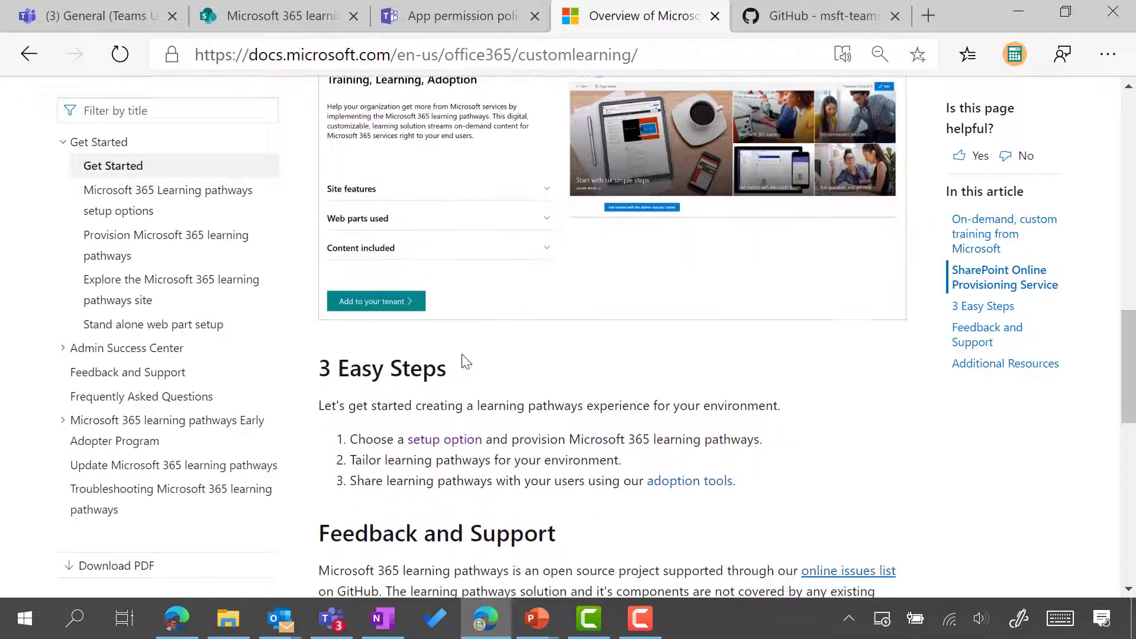
Look over the Microsoft 365 learning pathways SharePoint site's home page and dismiss the feedback survey.
click(249, 16)
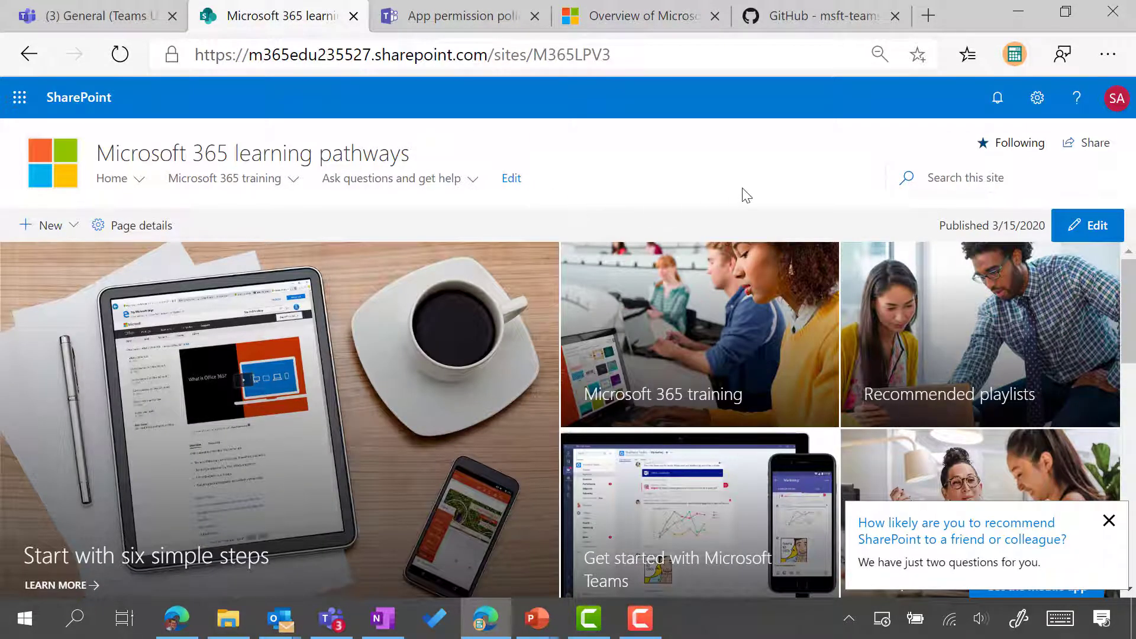
drag(1134, 342, 1134, 449)
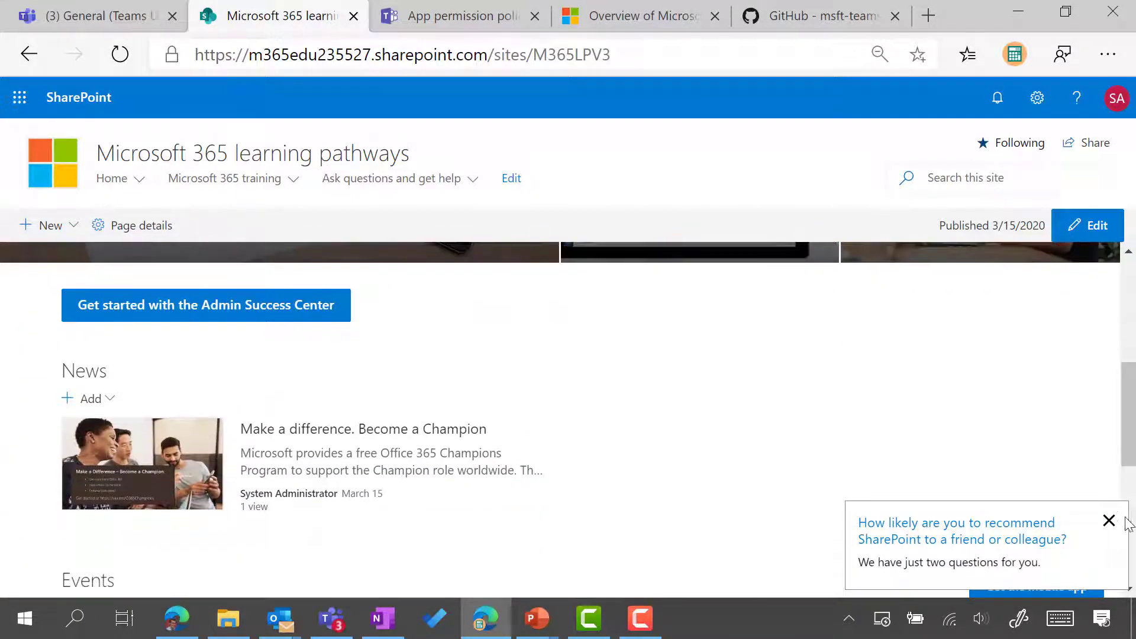
click(1109, 521)
scroll(666, 396, up, 1)
scroll(662, 391, up, 4)
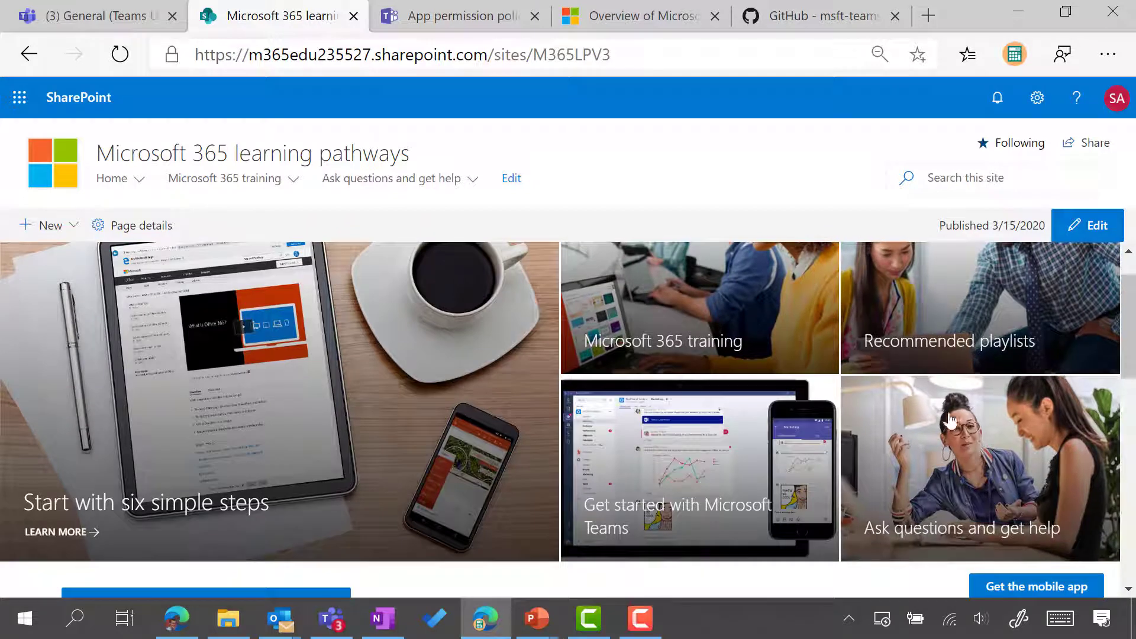
Open the site's Ask questions and get help page and examine the administrator note and the link tiles.
click(918, 471)
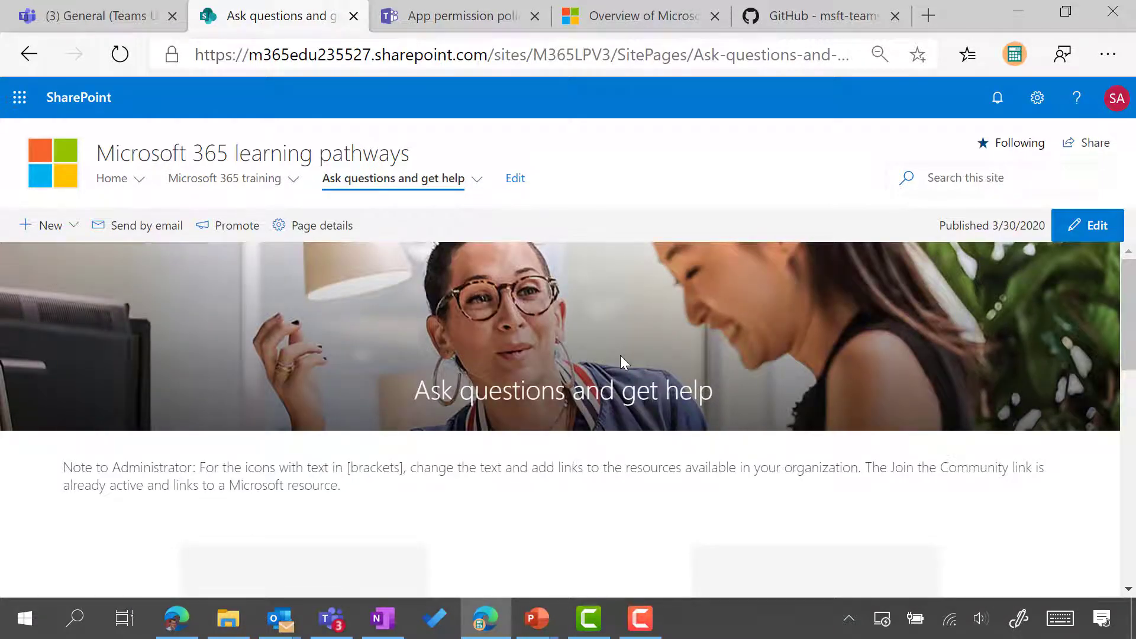
scroll(620, 355, down, 3)
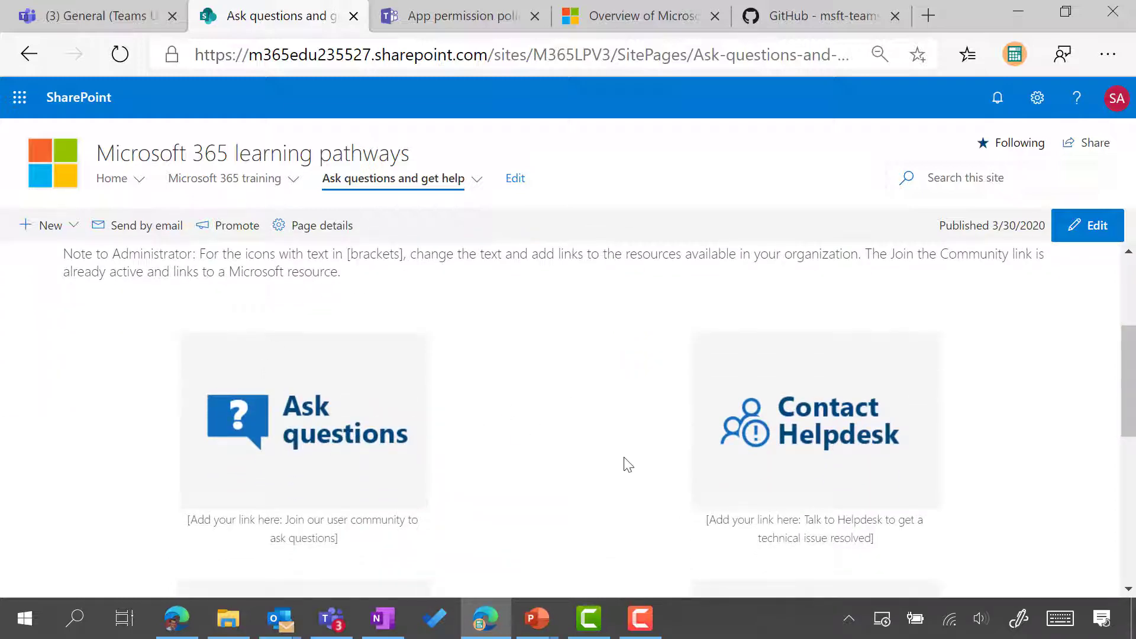
scroll(494, 425, up, 1)
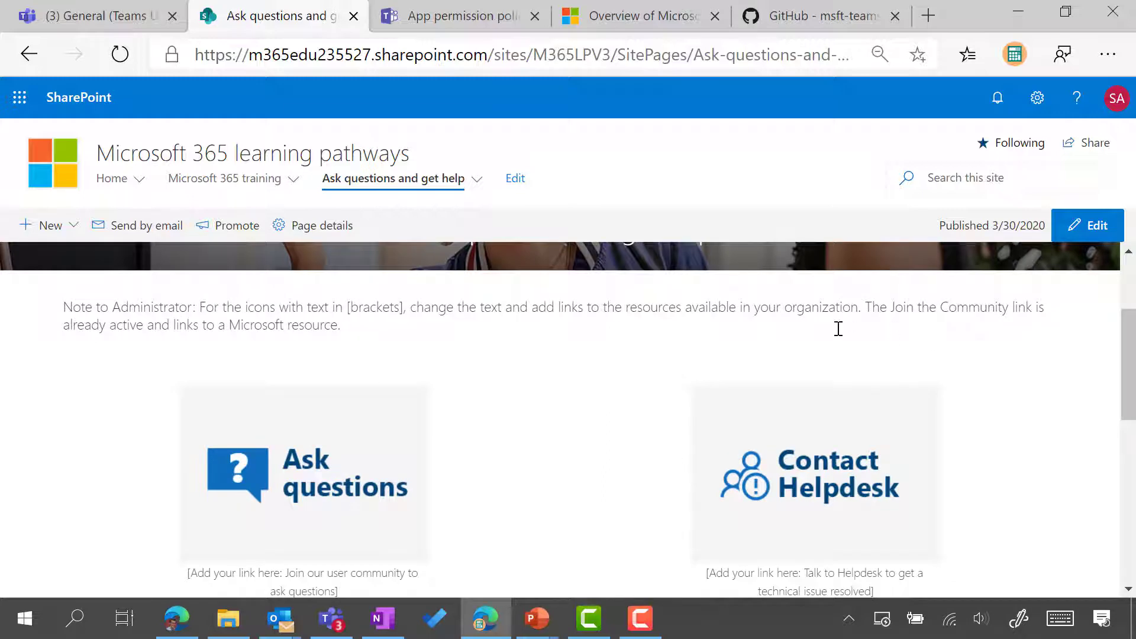
scroll(770, 332, down, 2)
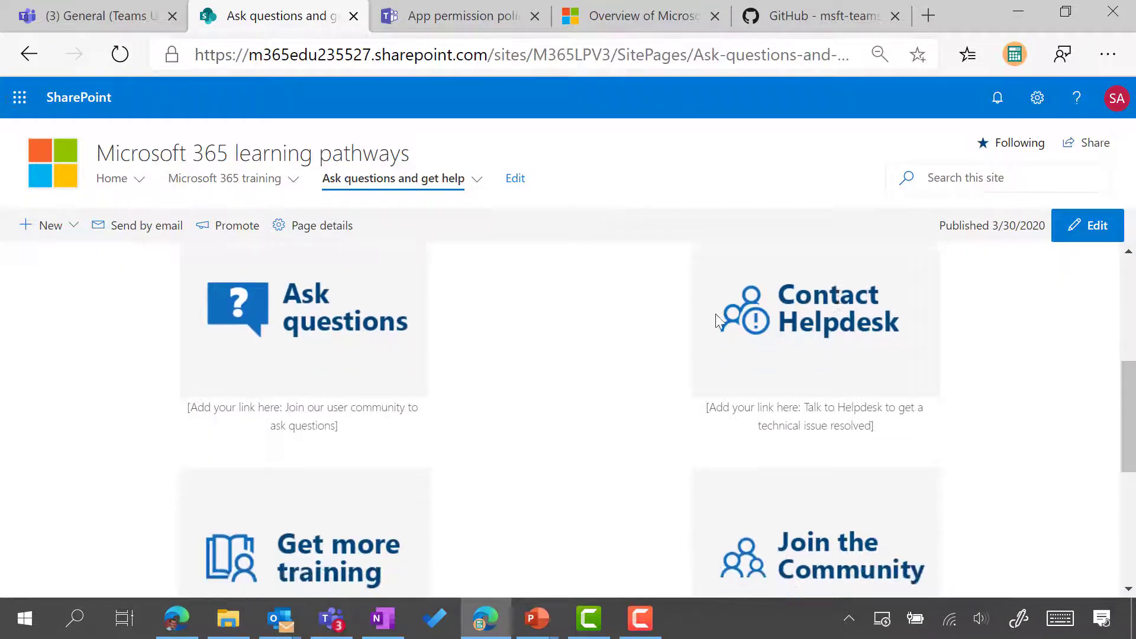
Put the Ask questions and get help page into edit mode, review its link tiles and republish it.
click(1092, 228)
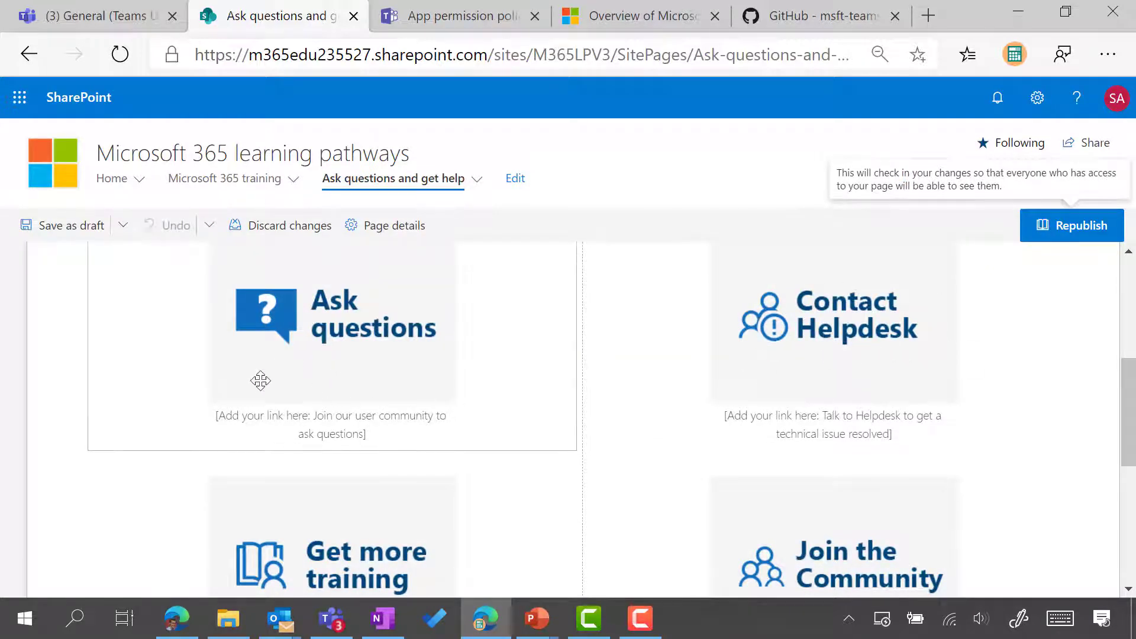
scroll(266, 378, down, 3)
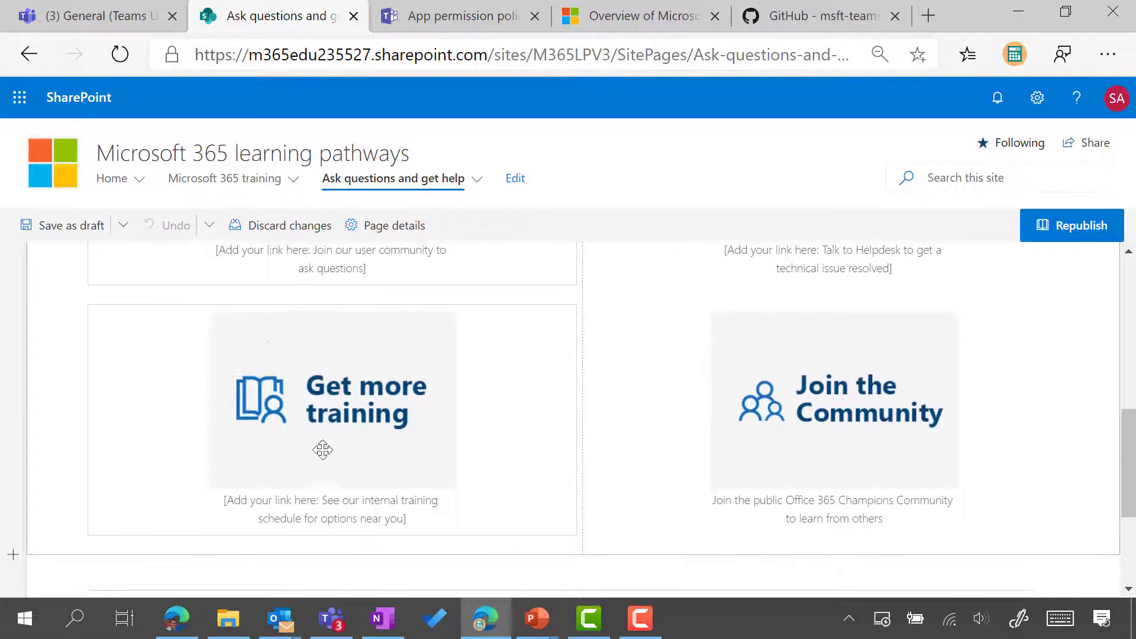
scroll(362, 402, up, 5)
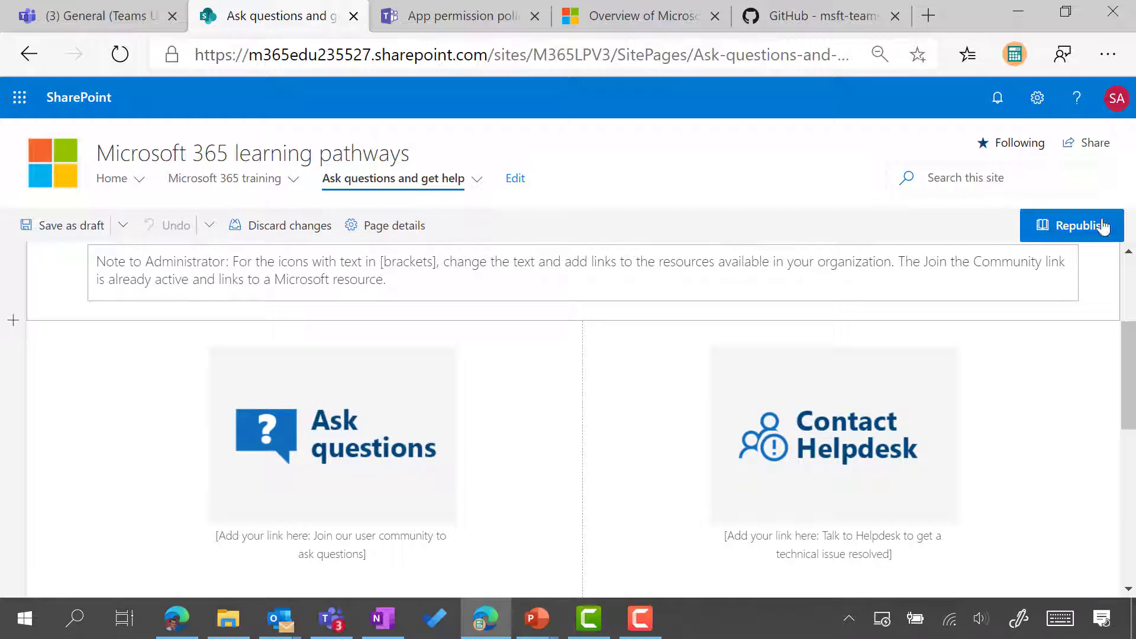
click(1072, 242)
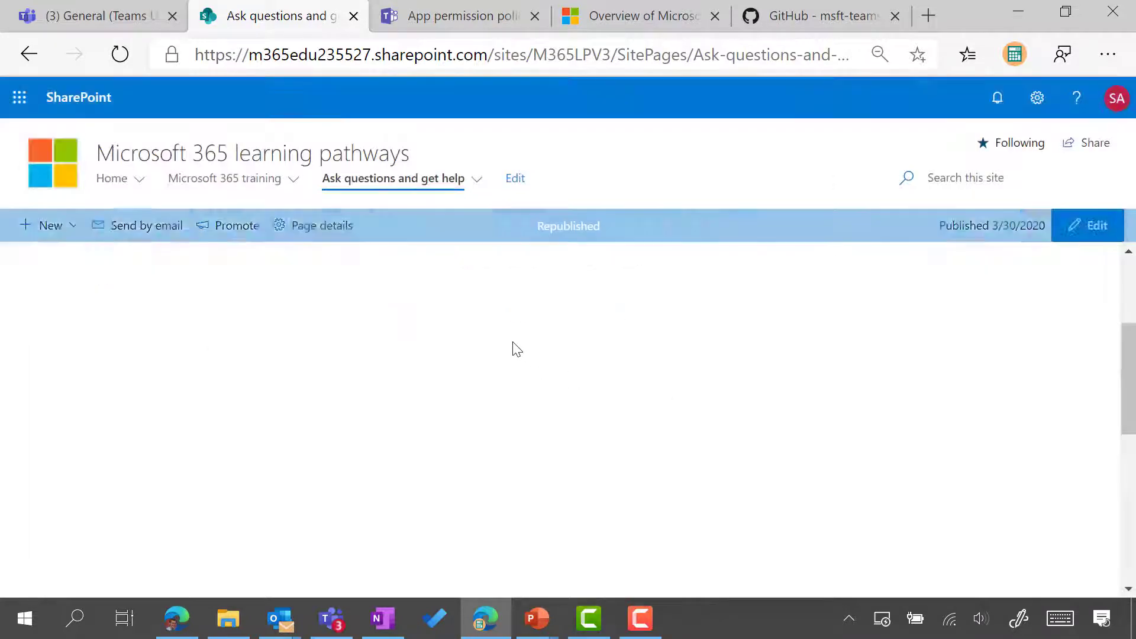
scroll(513, 374, up, 3)
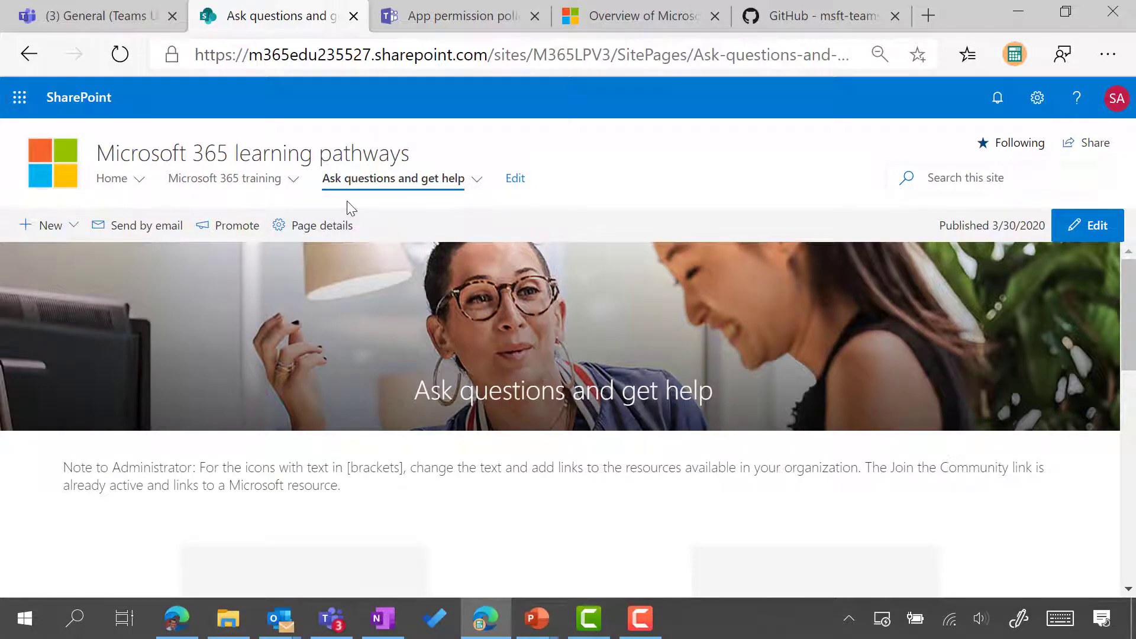
Open the getstartedapp folder in the msft-teams/tools GitHub repository and review its files and README.
click(805, 13)
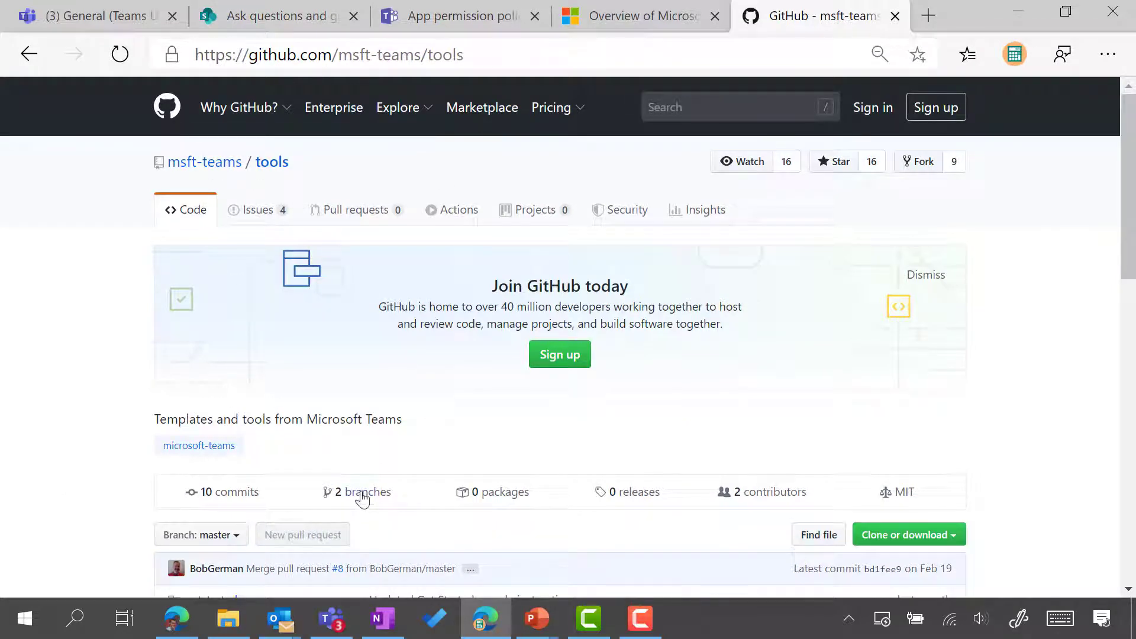
scroll(284, 347, down, 3)
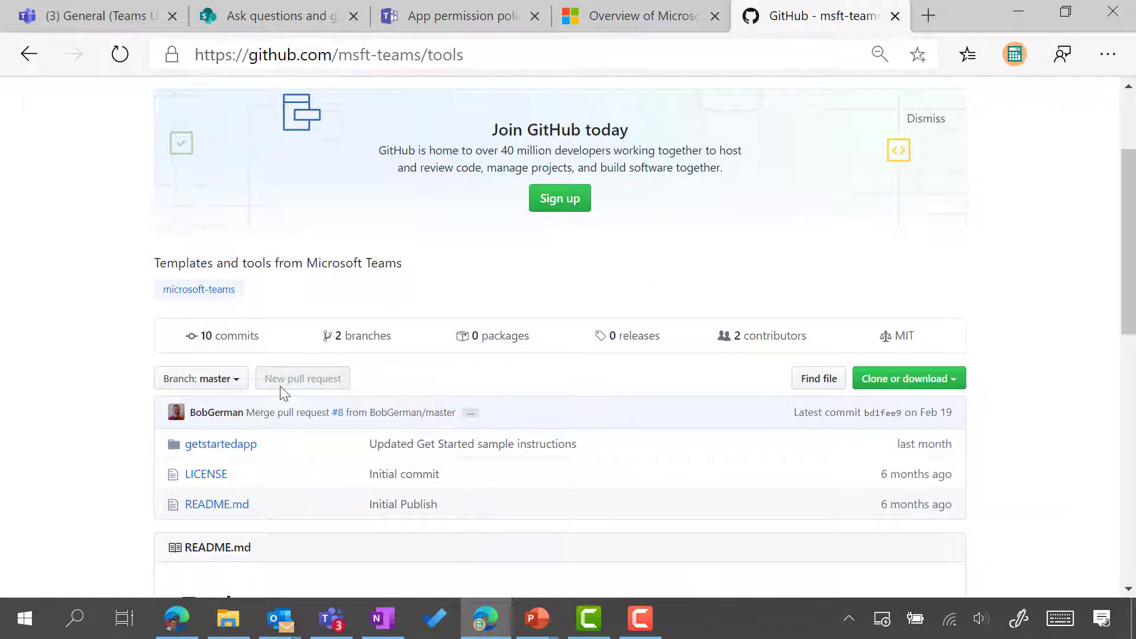
click(224, 445)
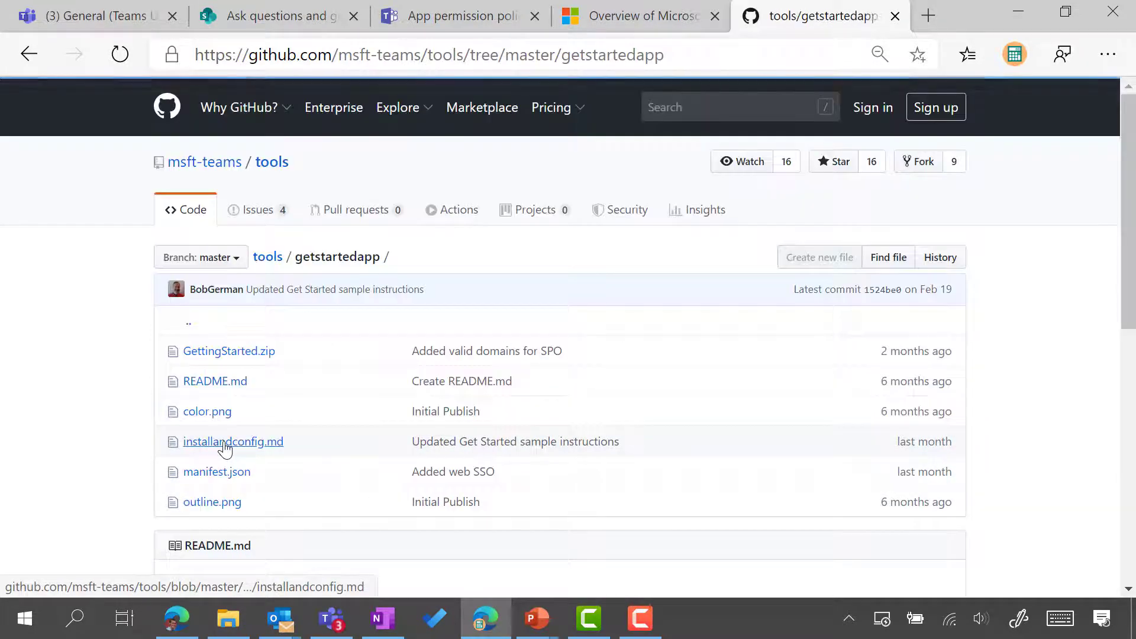
scroll(282, 275, down, 3)
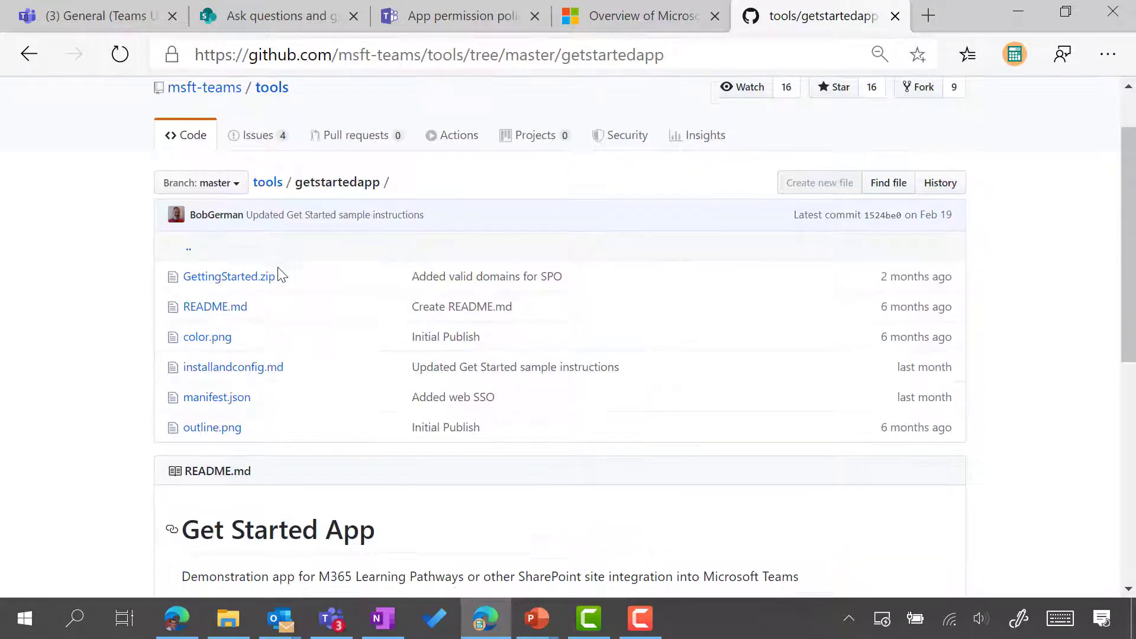
scroll(572, 367, down, 2)
scroll(286, 367, up, 2)
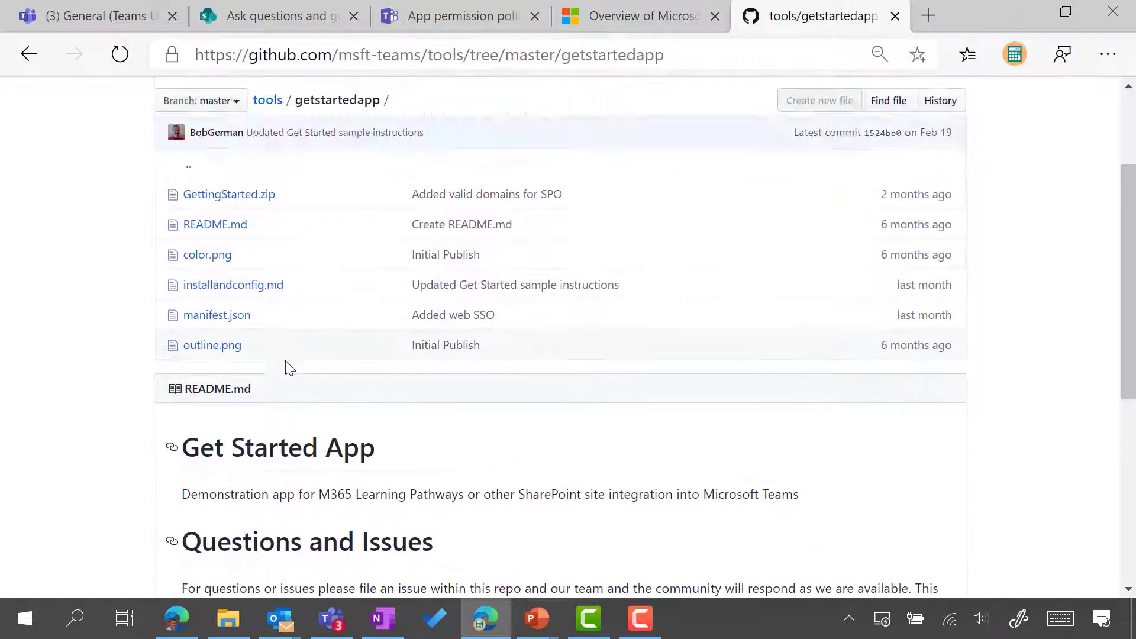
Download GettingStarted.zip from the getstartedapp folder.
click(207, 195)
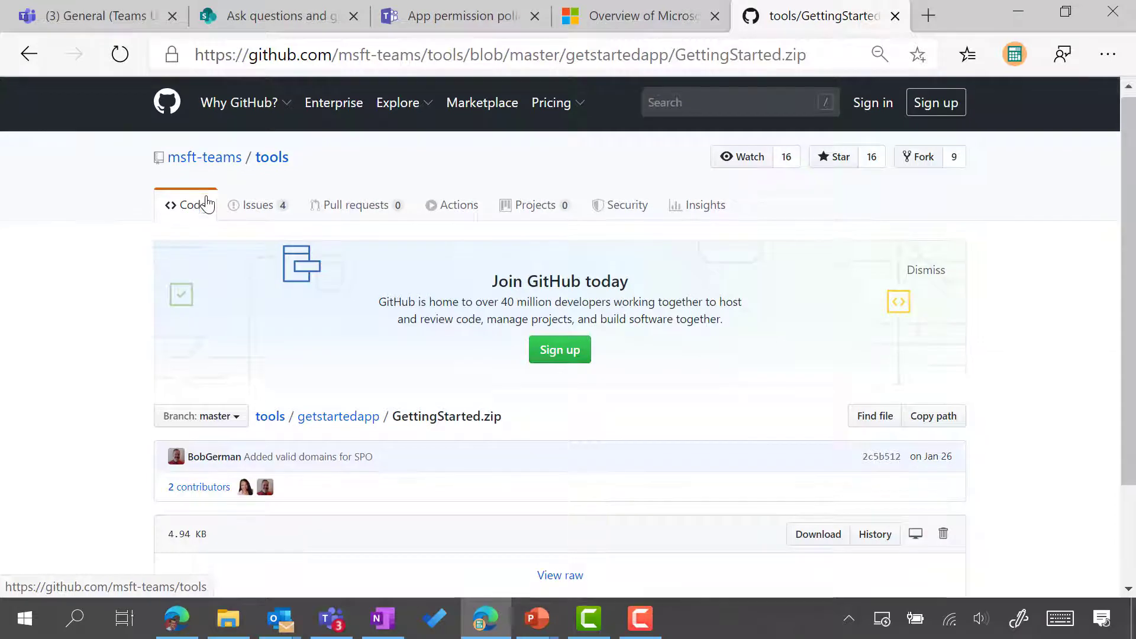
scroll(207, 204, down, 3)
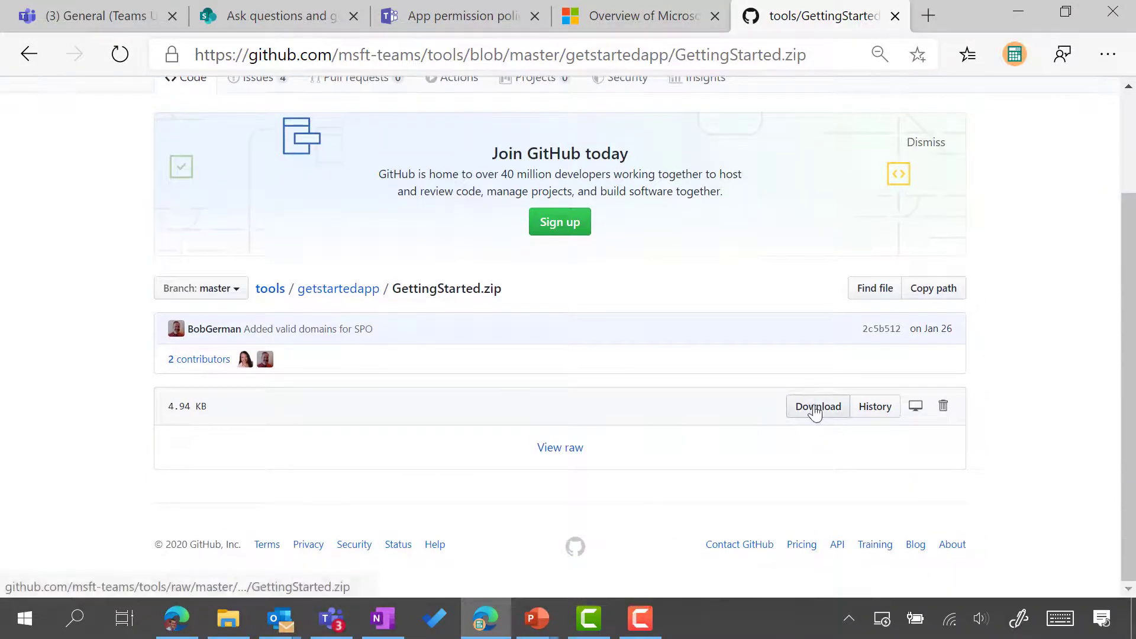
click(816, 412)
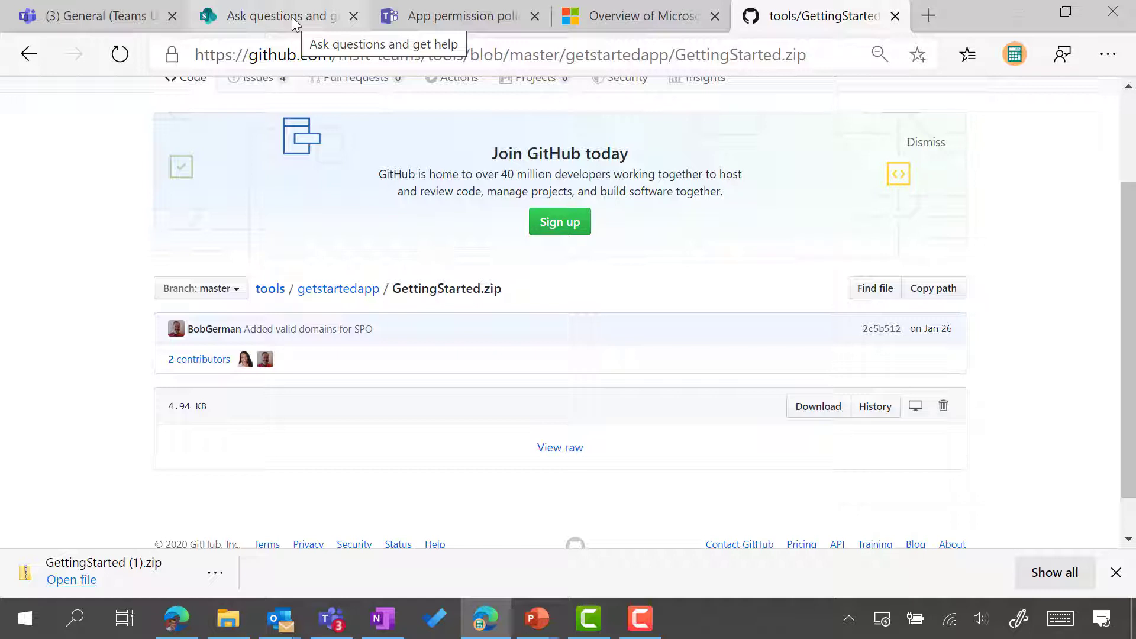
Switch to Microsoft Teams, search the app store for "app stu" and open App Studio.
click(336, 623)
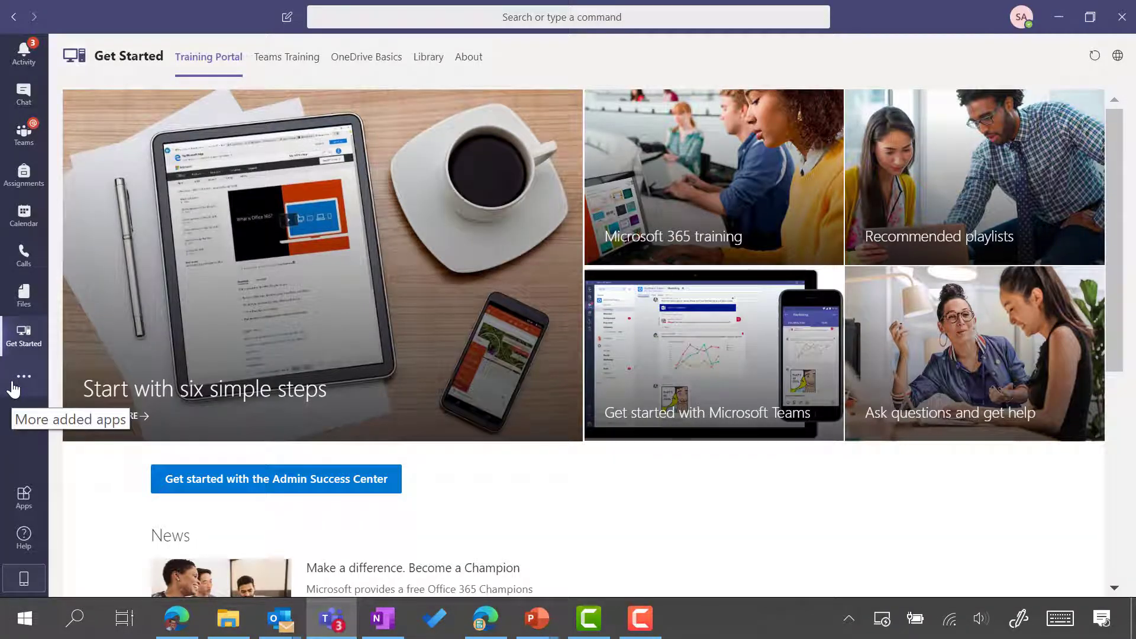
click(41, 507)
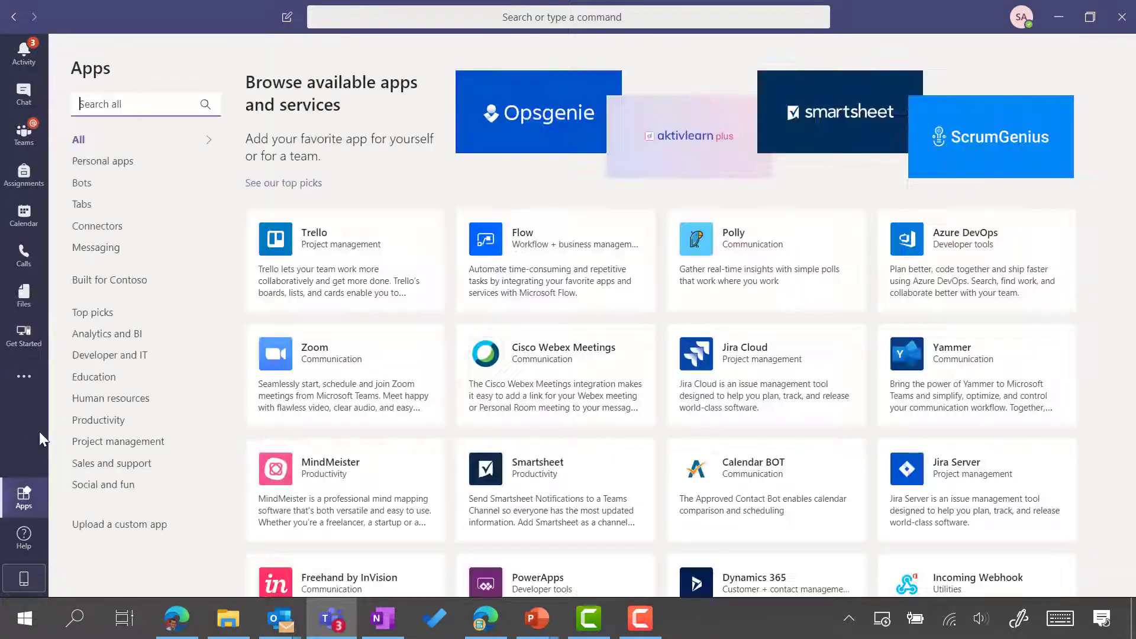
text(app stu)
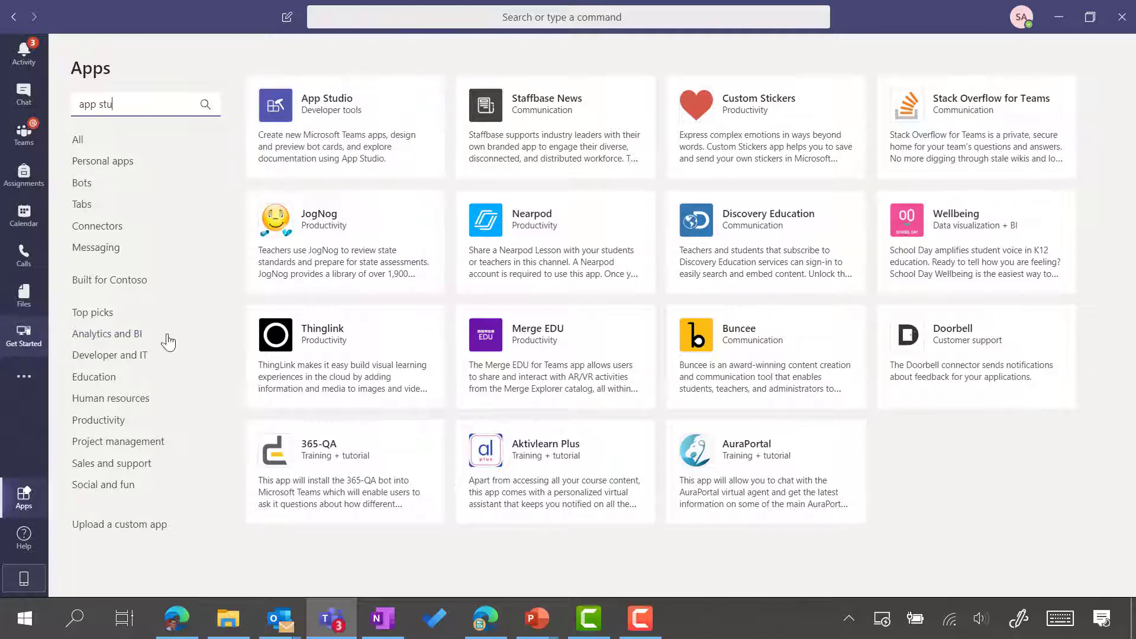
click(363, 129)
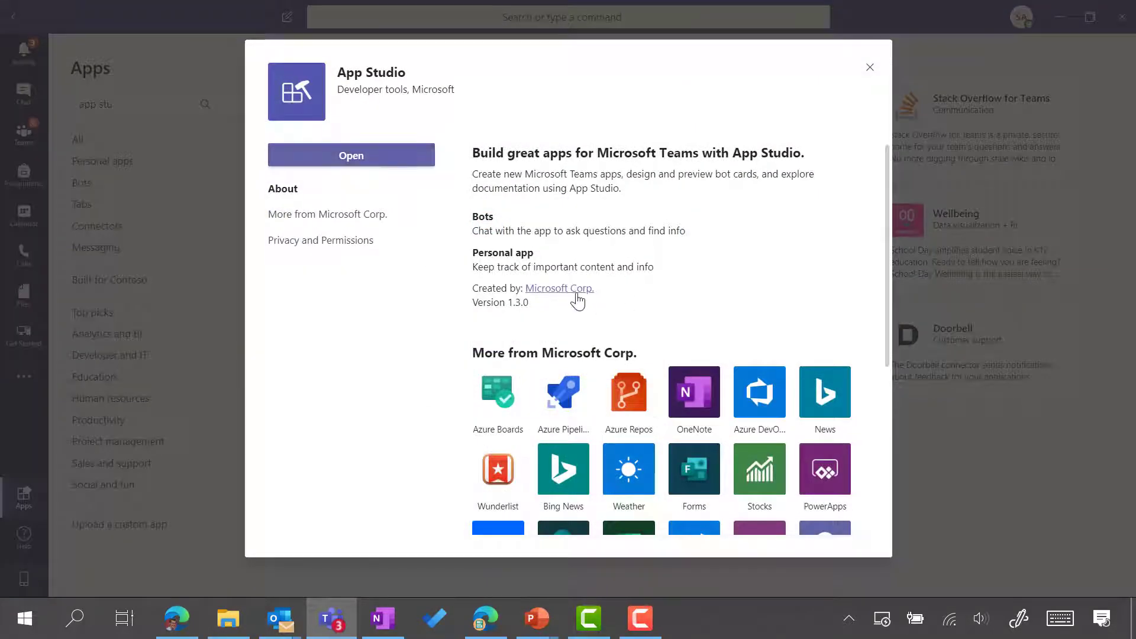
click(327, 156)
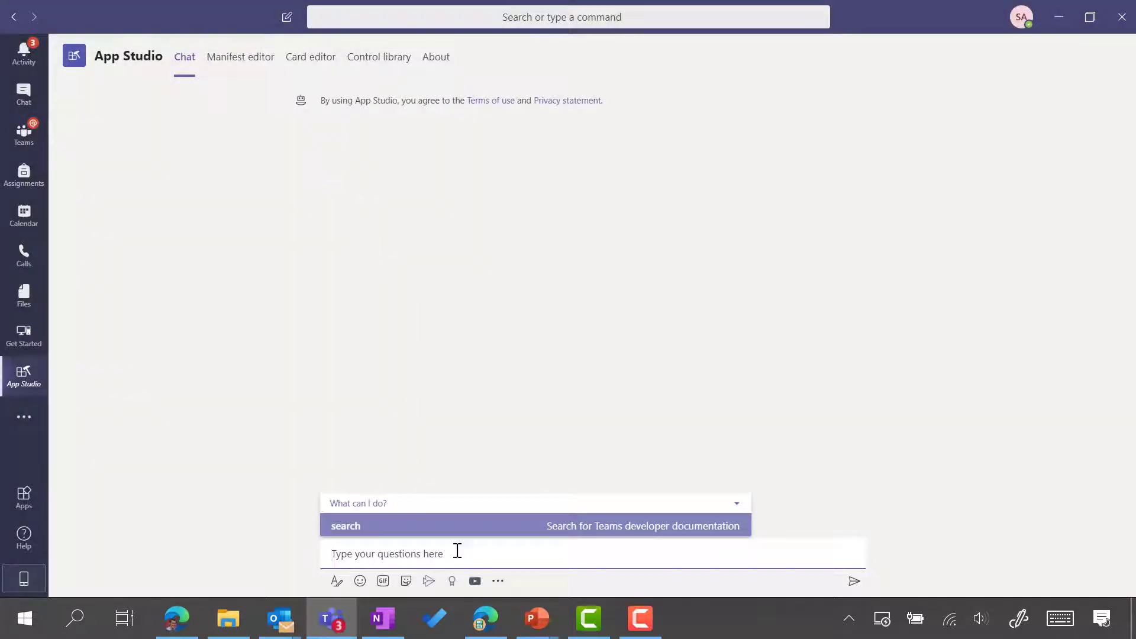
click(388, 504)
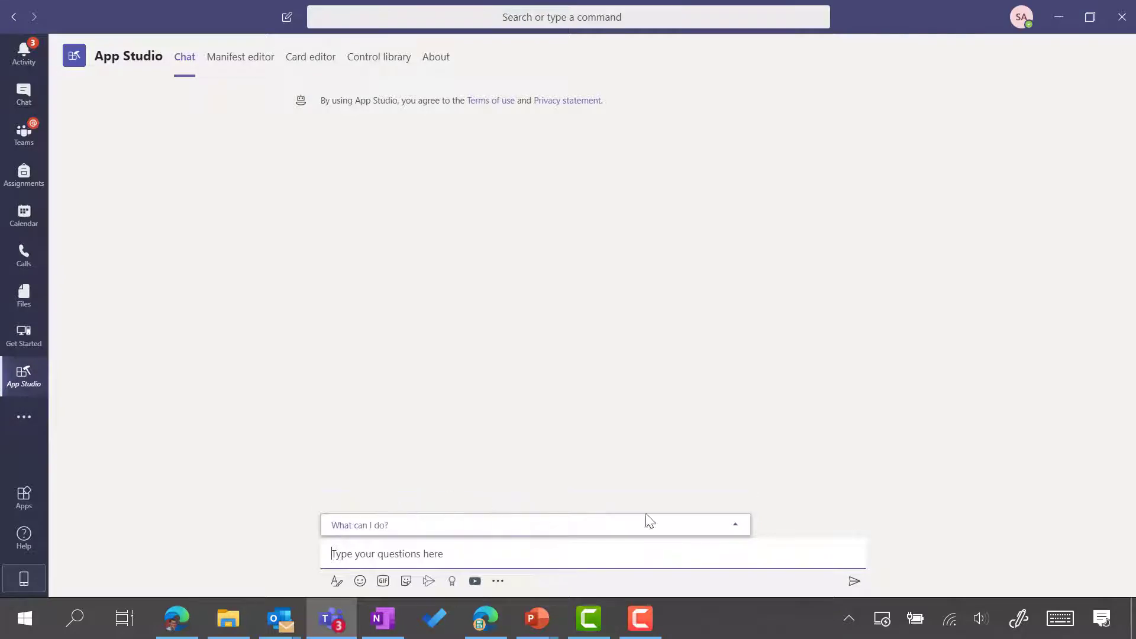
click(563, 529)
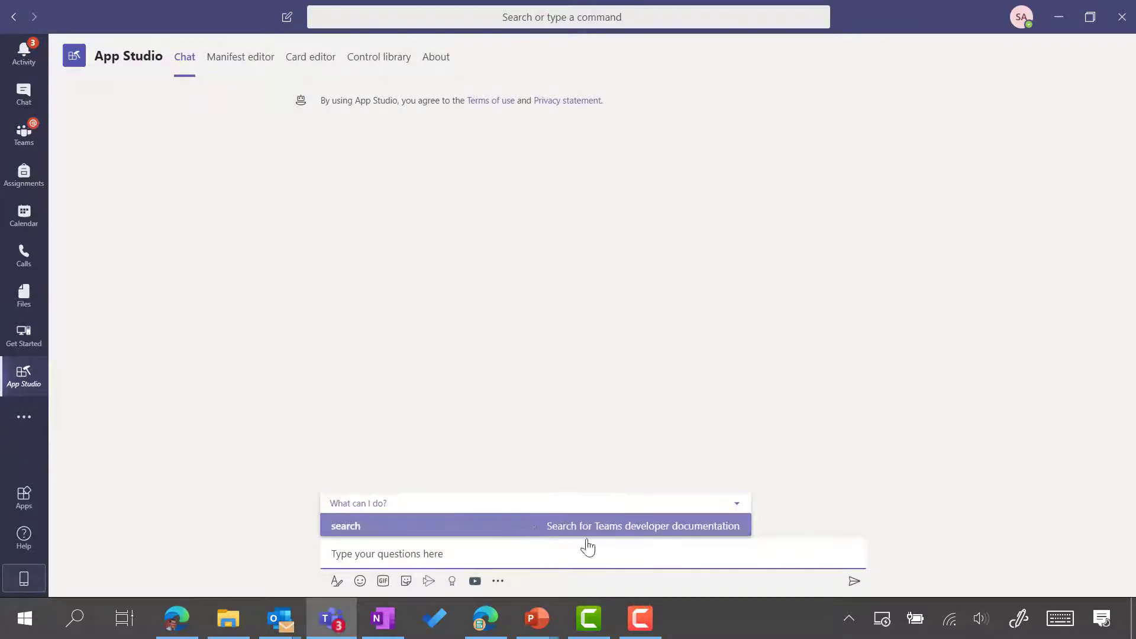
Import the downloaded GettingStarted (1) package from the Downloads folder as an existing app in the manifest editor.
click(352, 330)
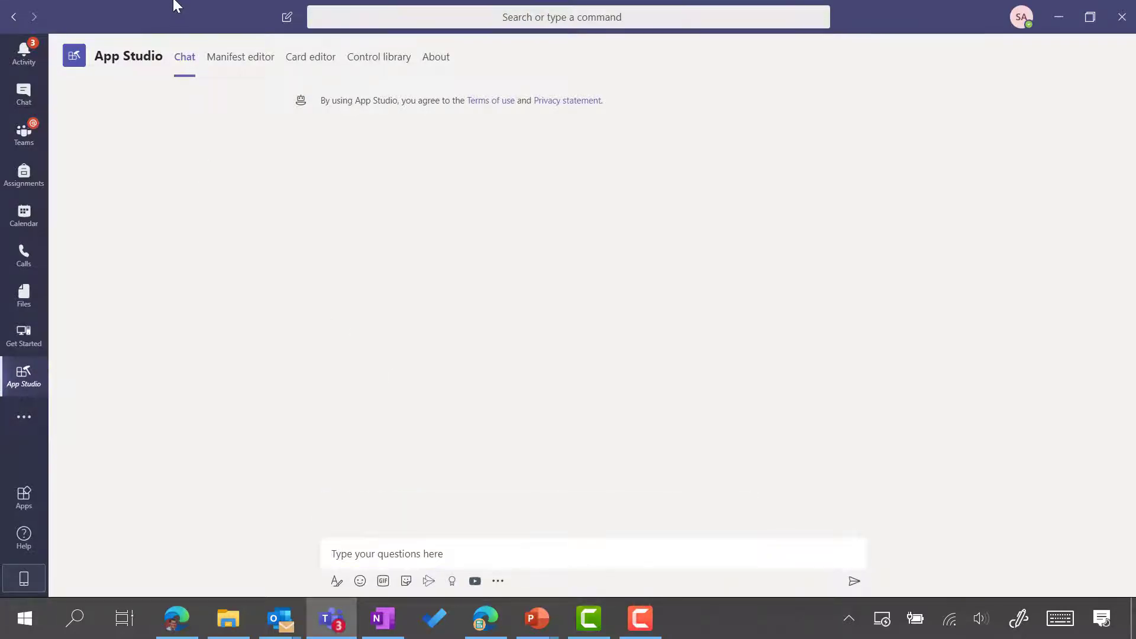
click(234, 69)
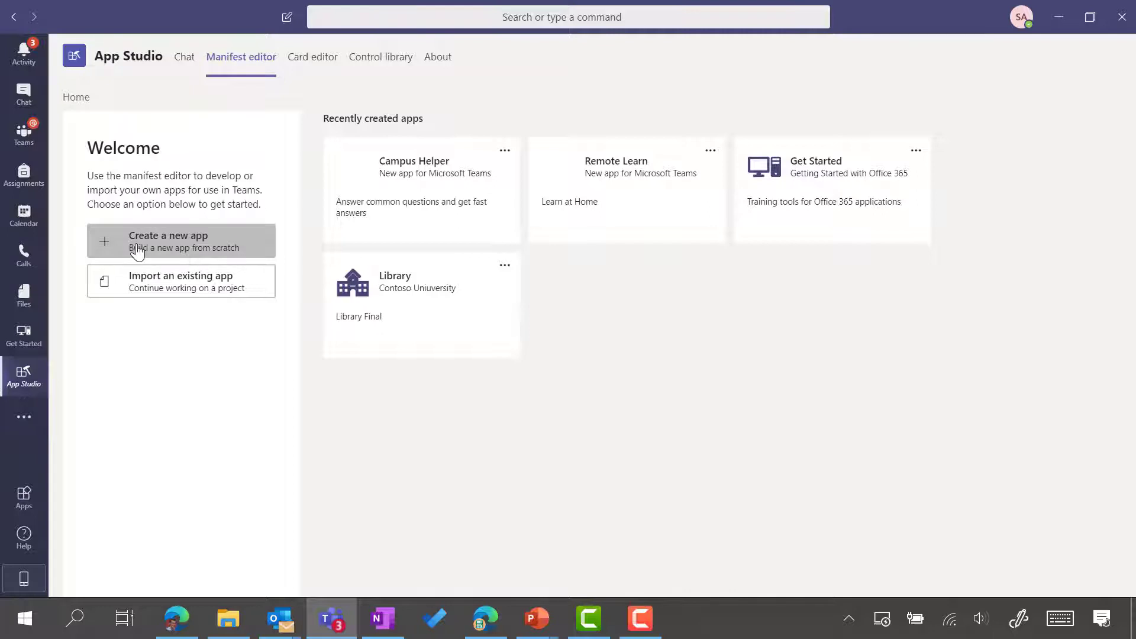
click(161, 288)
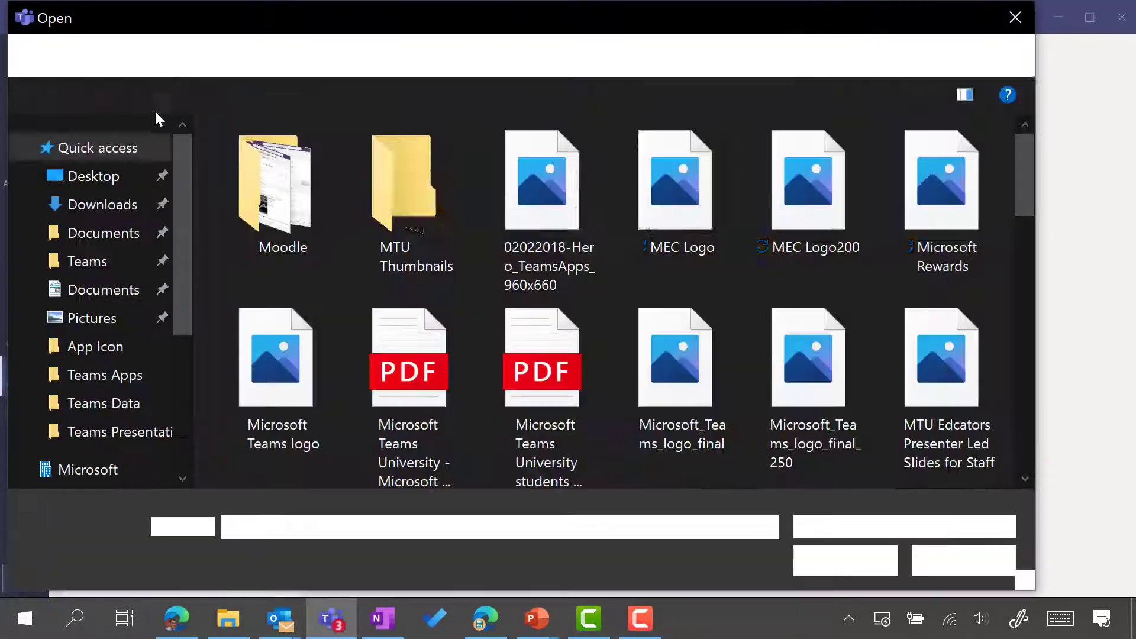
click(91, 205)
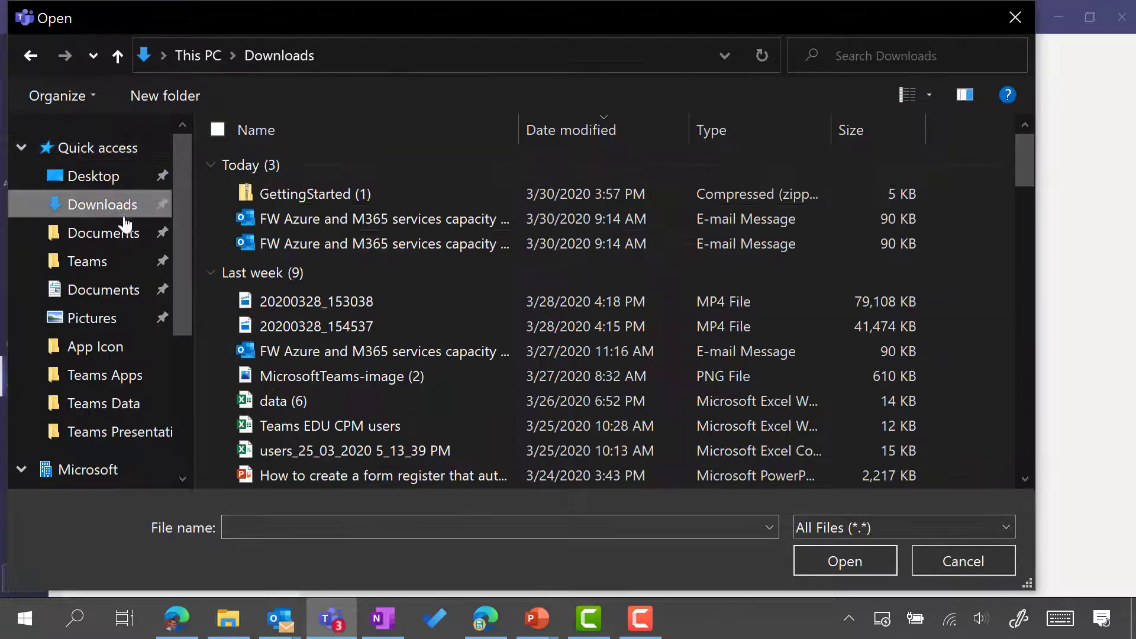
click(424, 192)
click(838, 559)
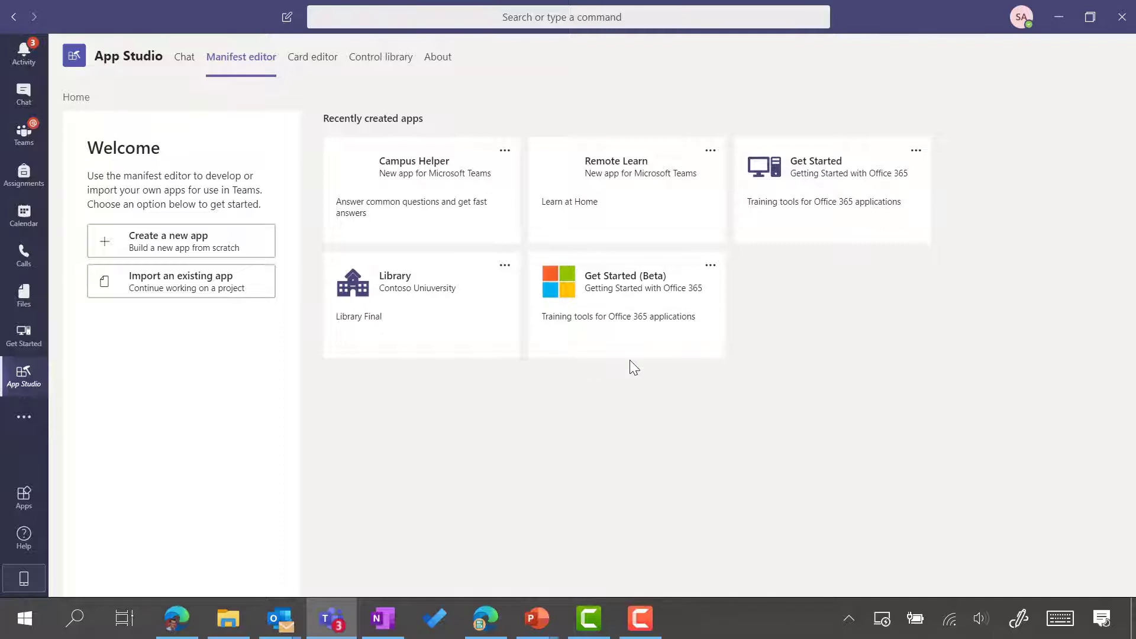
Open the imported Get Started (Beta) app for editing and shorten its short name to "Get Started".
click(711, 268)
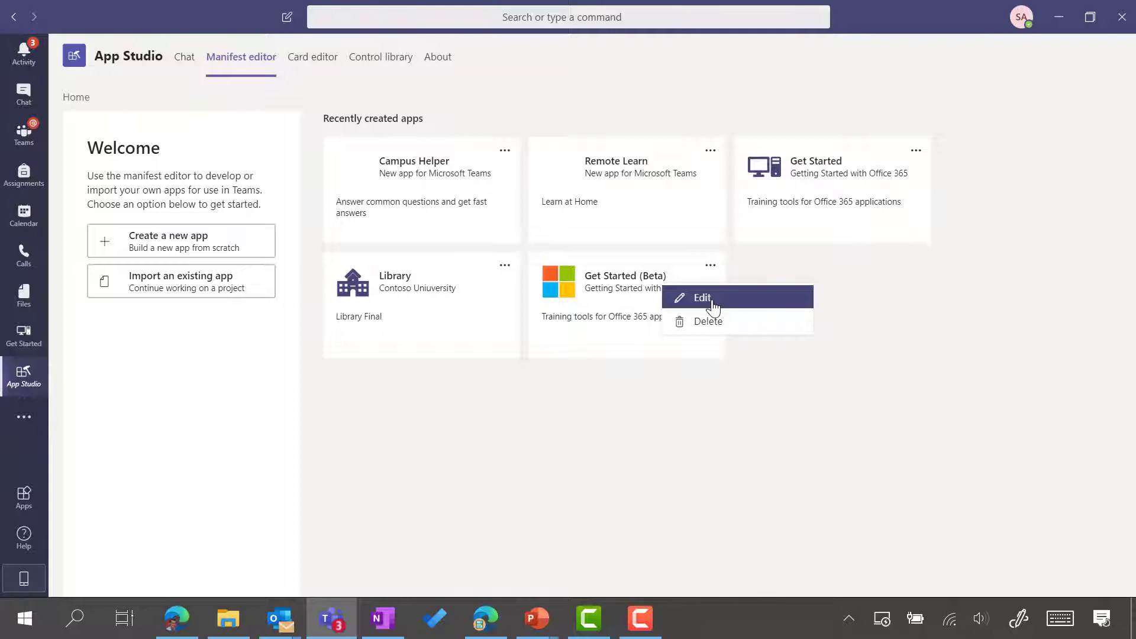
click(713, 304)
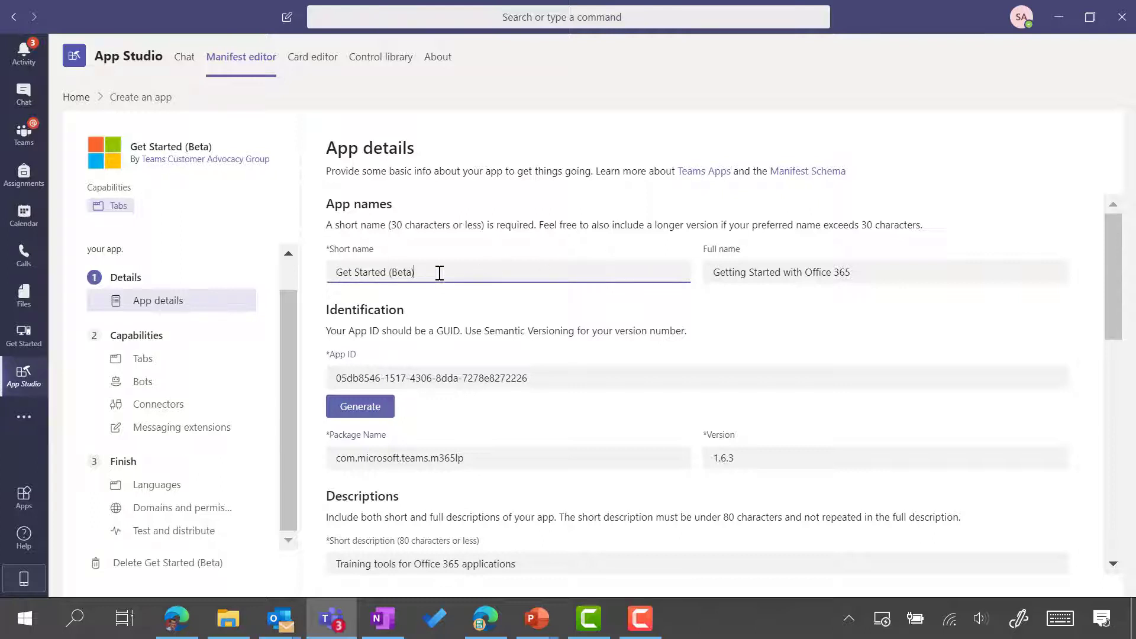
drag(416, 273, 386, 272)
key(BackSpace)
Set the developer name in the app details to "Contoso University".
scroll(816, 271, down, 1)
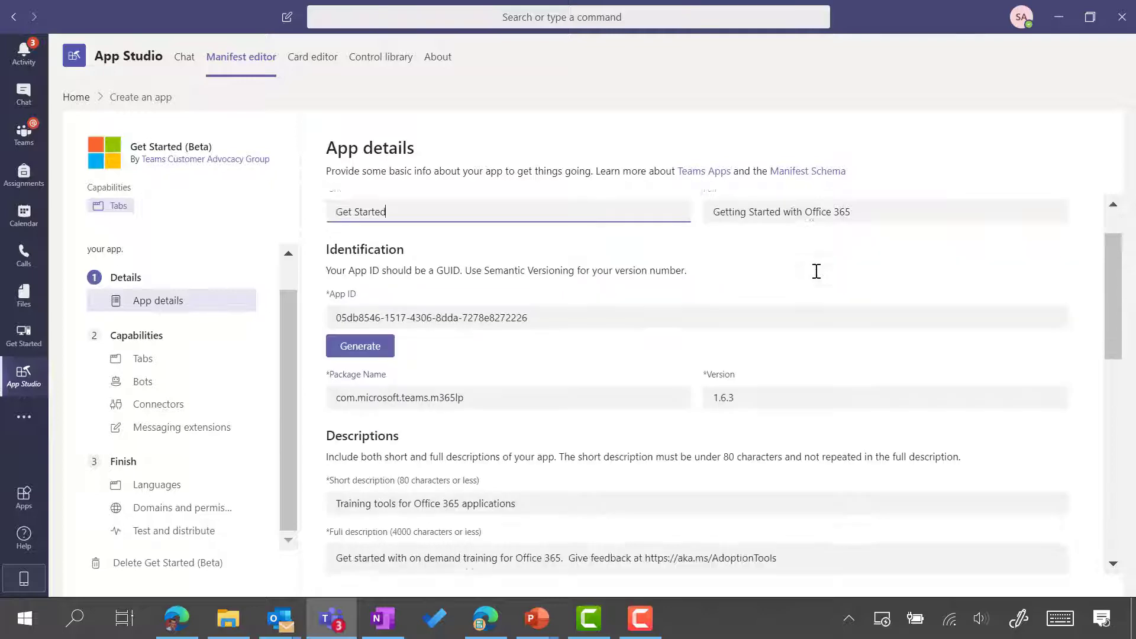
scroll(816, 271, down, 2)
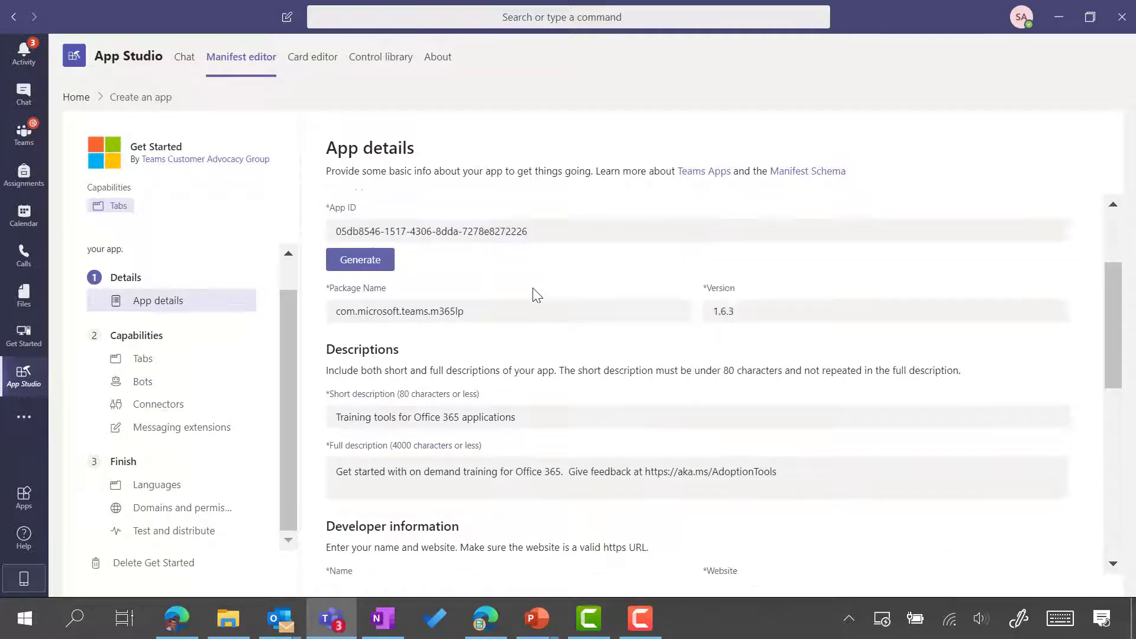
scroll(537, 295, up, 1)
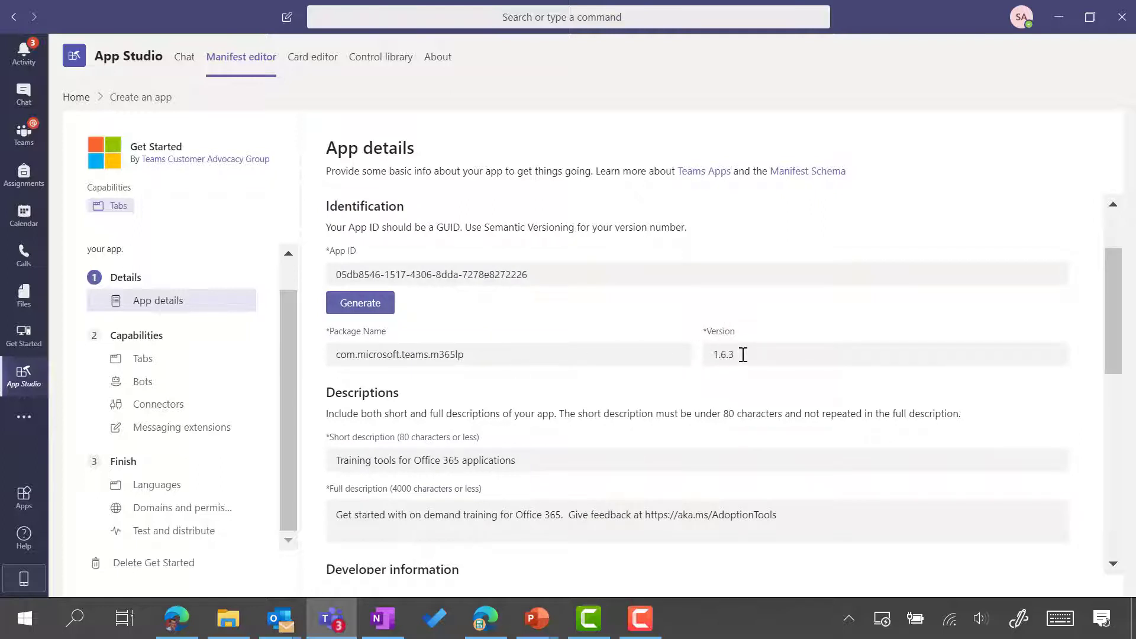
scroll(742, 353, down, 2)
scroll(743, 354, down, 2)
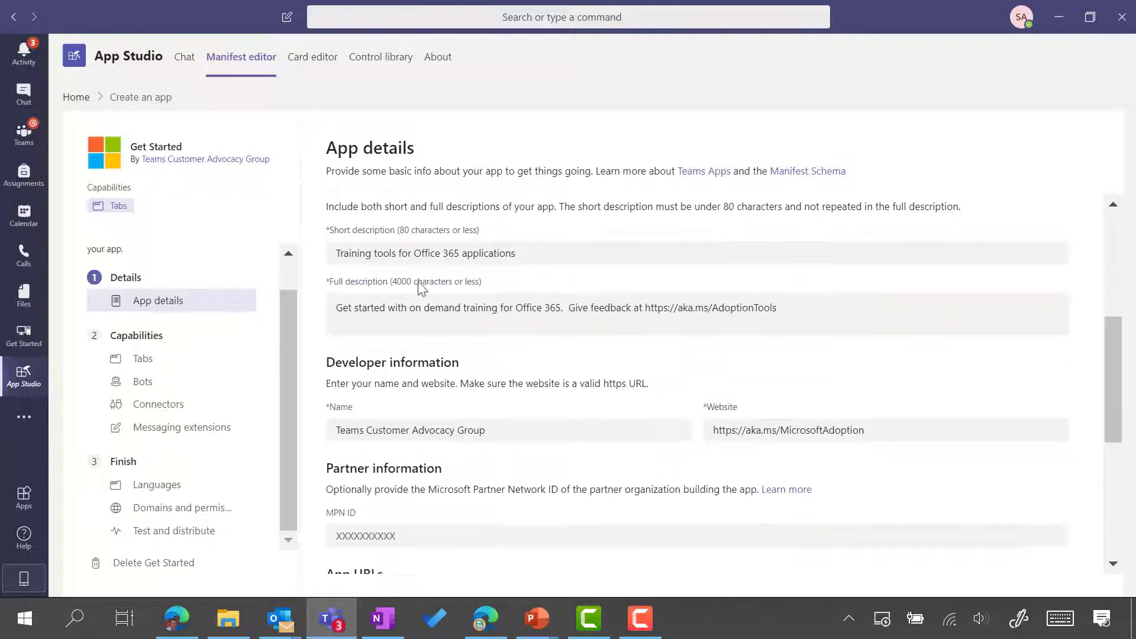
click(424, 309)
scroll(450, 293, down, 2)
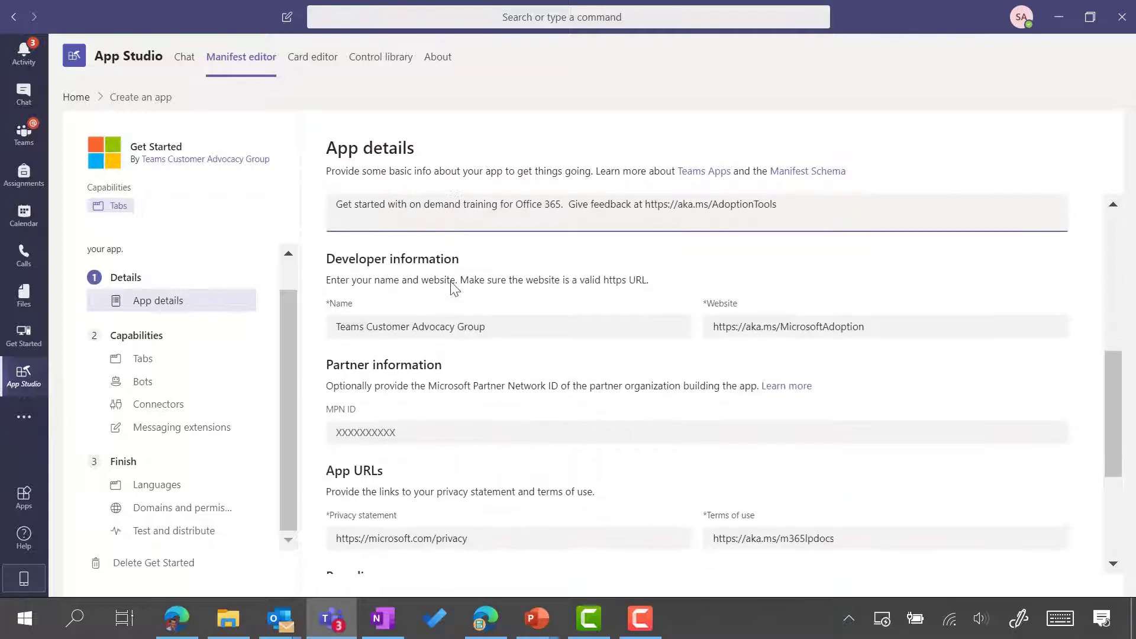
click(464, 328)
drag(524, 330, 305, 332)
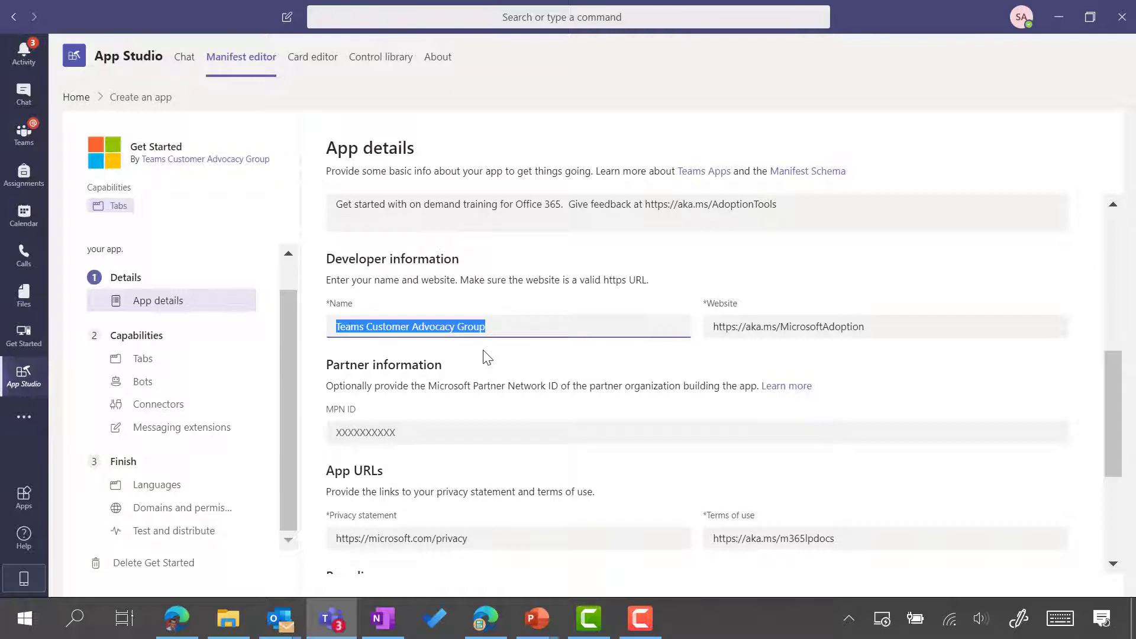
text(Contoso University)
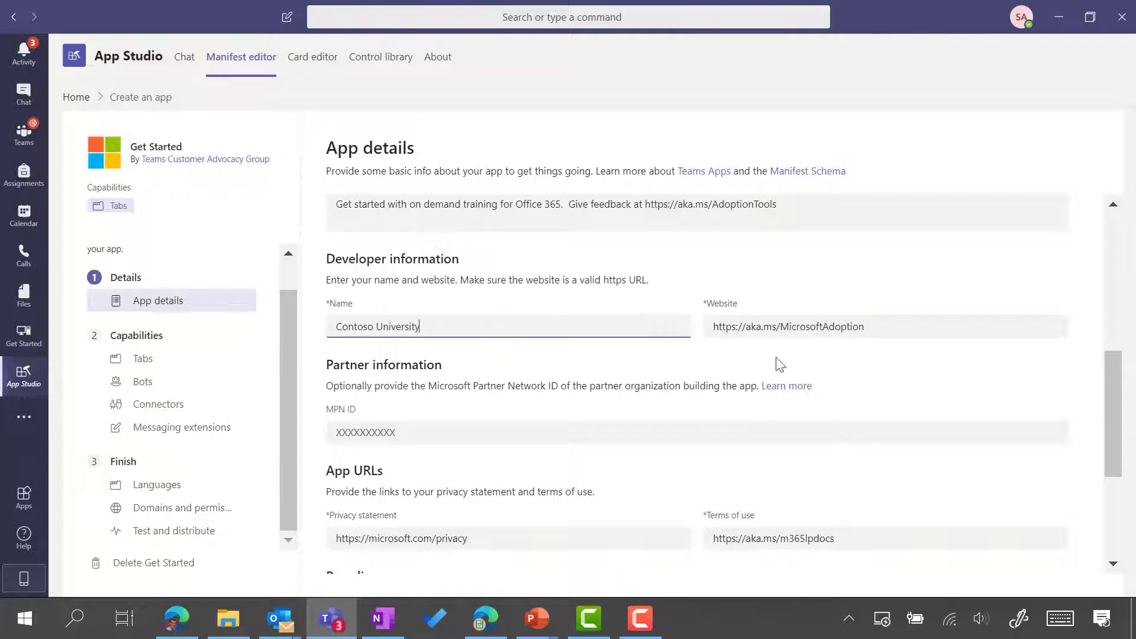
Review the developer website, partner information, privacy and terms of use URLs, and branding in the app details.
click(861, 327)
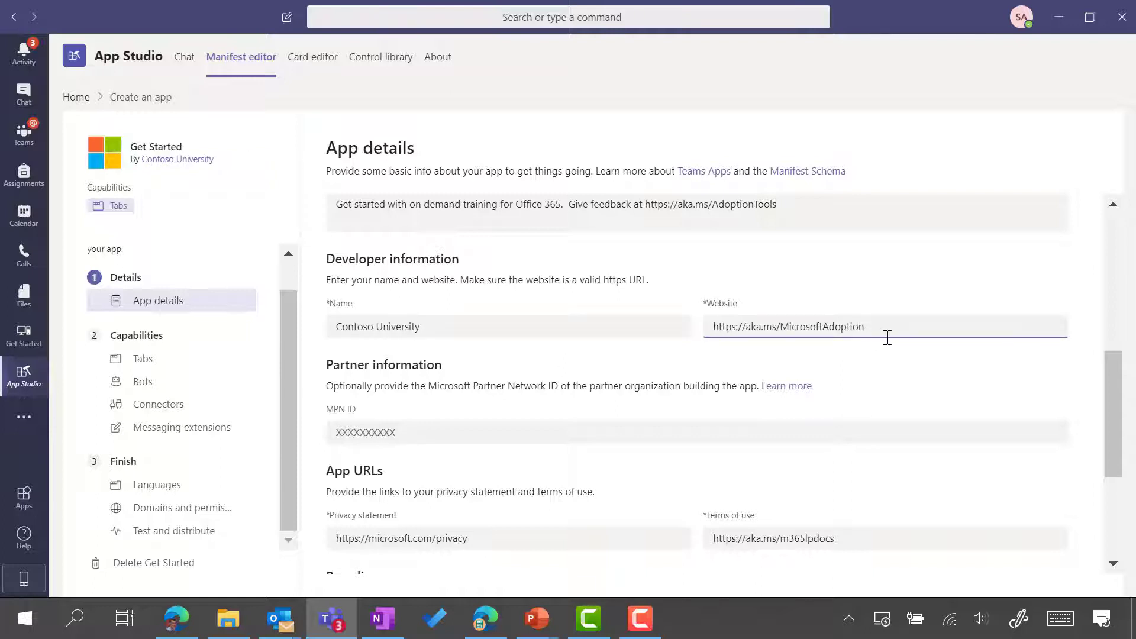
scroll(859, 333, down, 2)
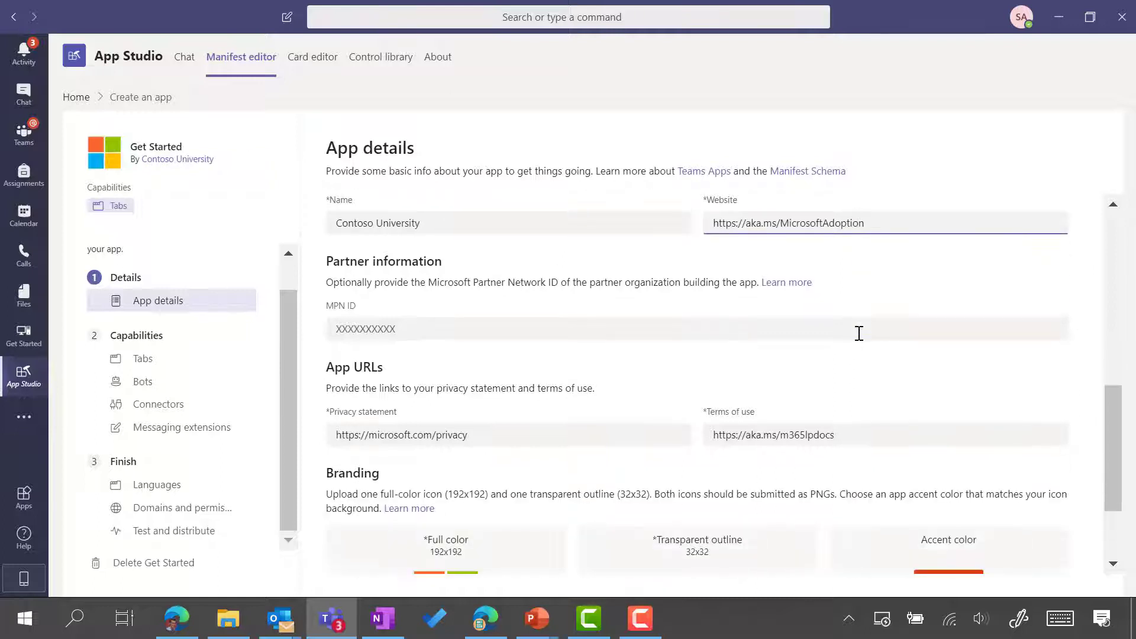
scroll(859, 333, down, 2)
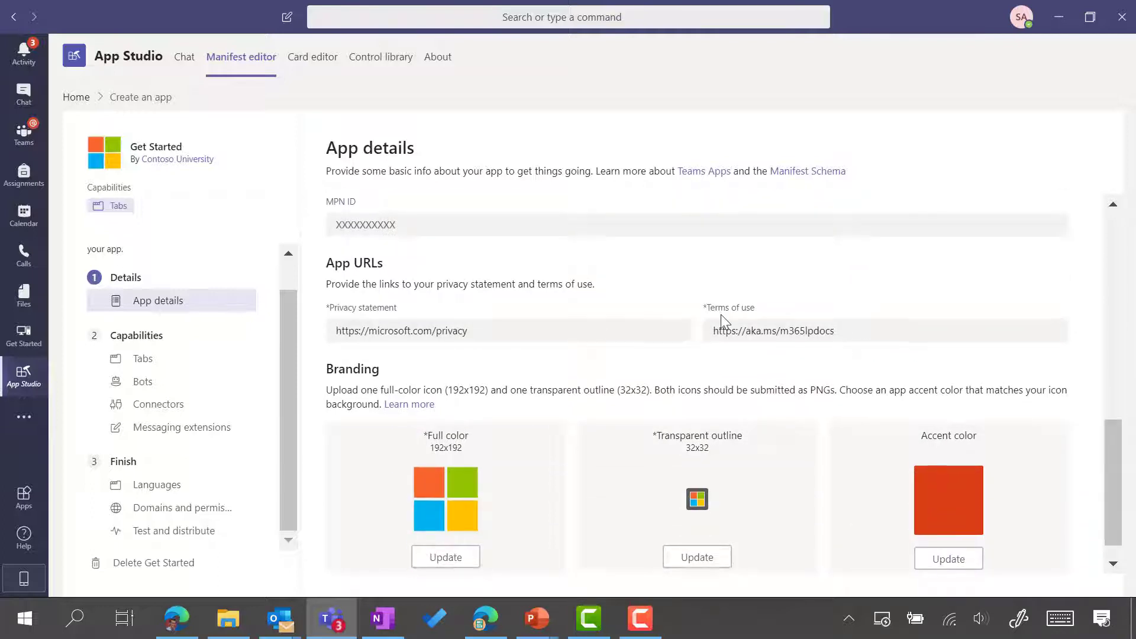
scroll(721, 315, down, 1)
scroll(686, 330, up, 4)
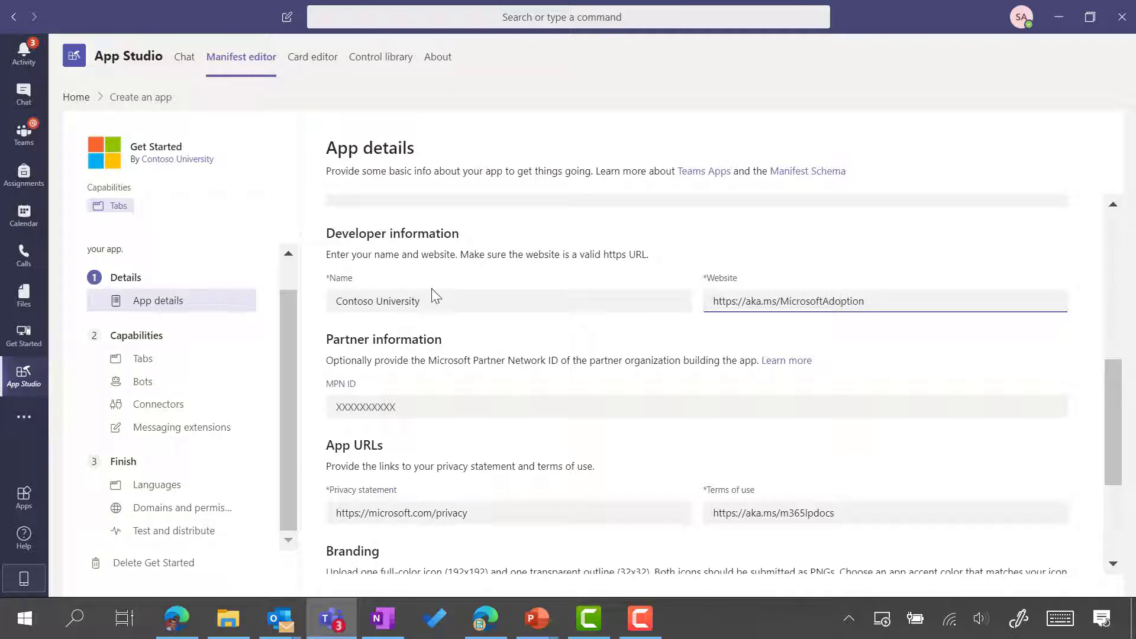
scroll(786, 325, down, 2)
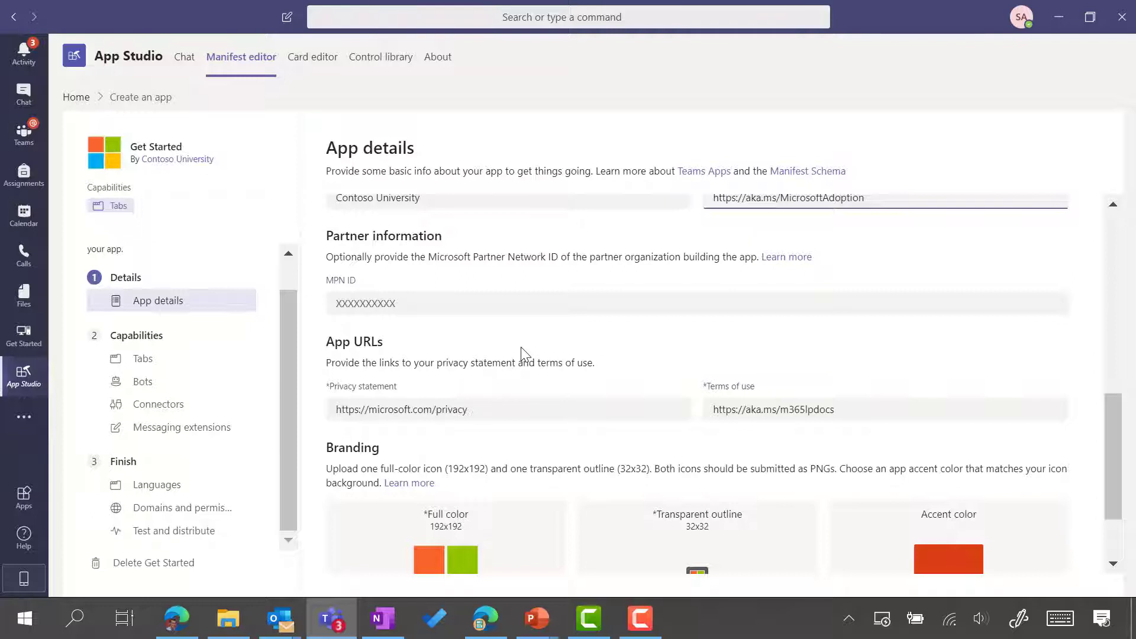
click(514, 413)
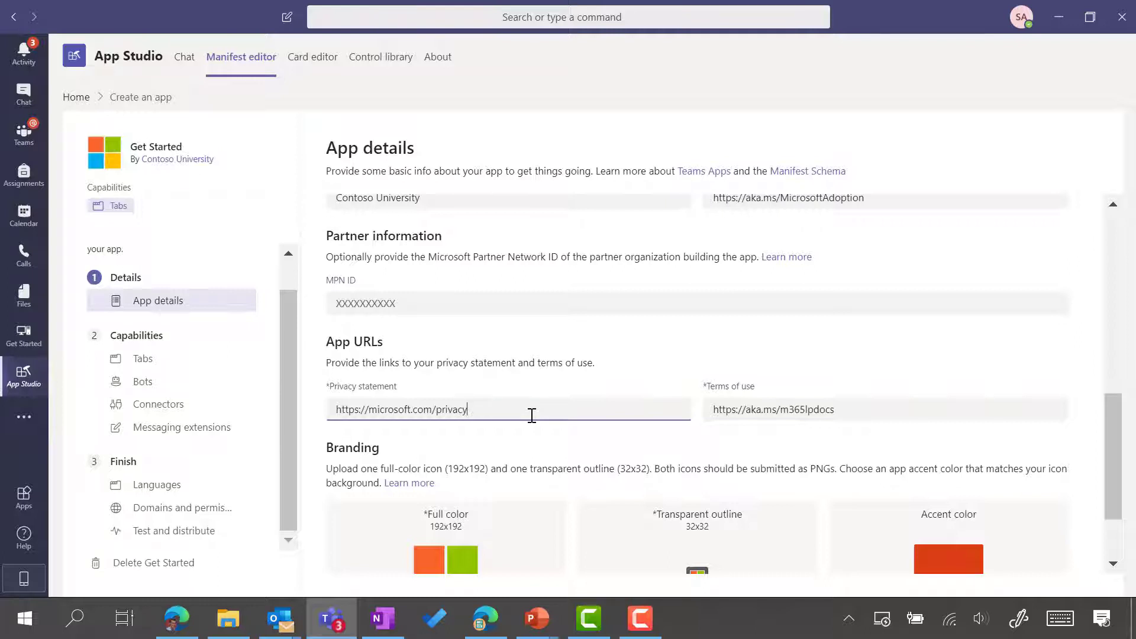
scroll(532, 416, down, 2)
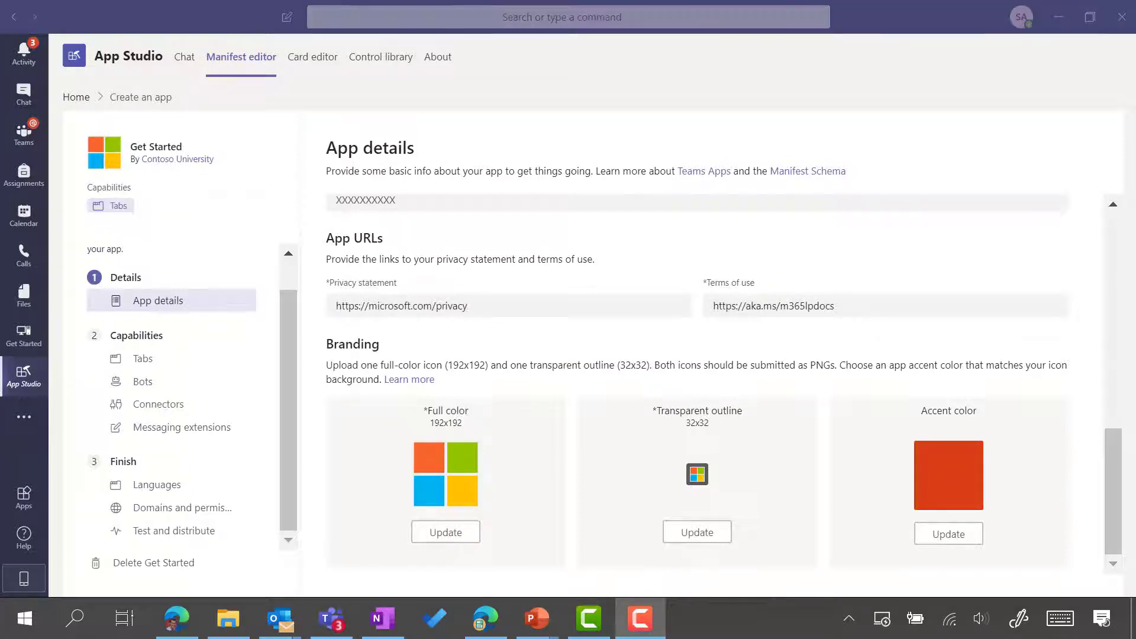
Replace the full-color app icon with the PC 192x192 PR image from the Teams Apps folder.
click(460, 536)
click(413, 53)
text(C:\Users\dwilt\OneDrive - Microsoft\Documents\Teams\Teams Apps)
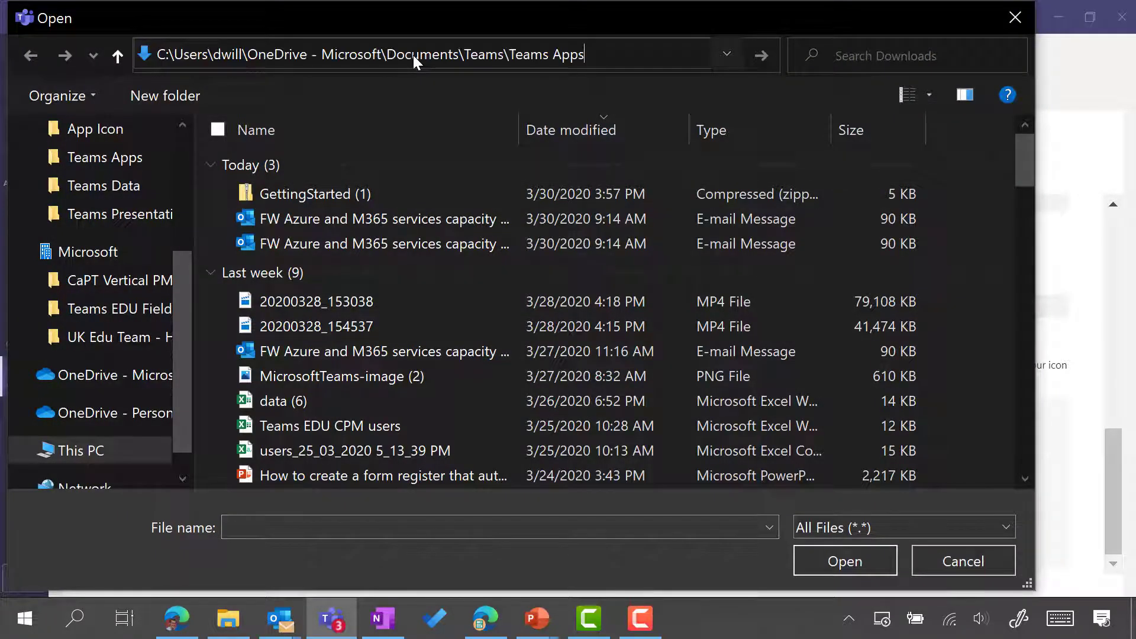
key(Return)
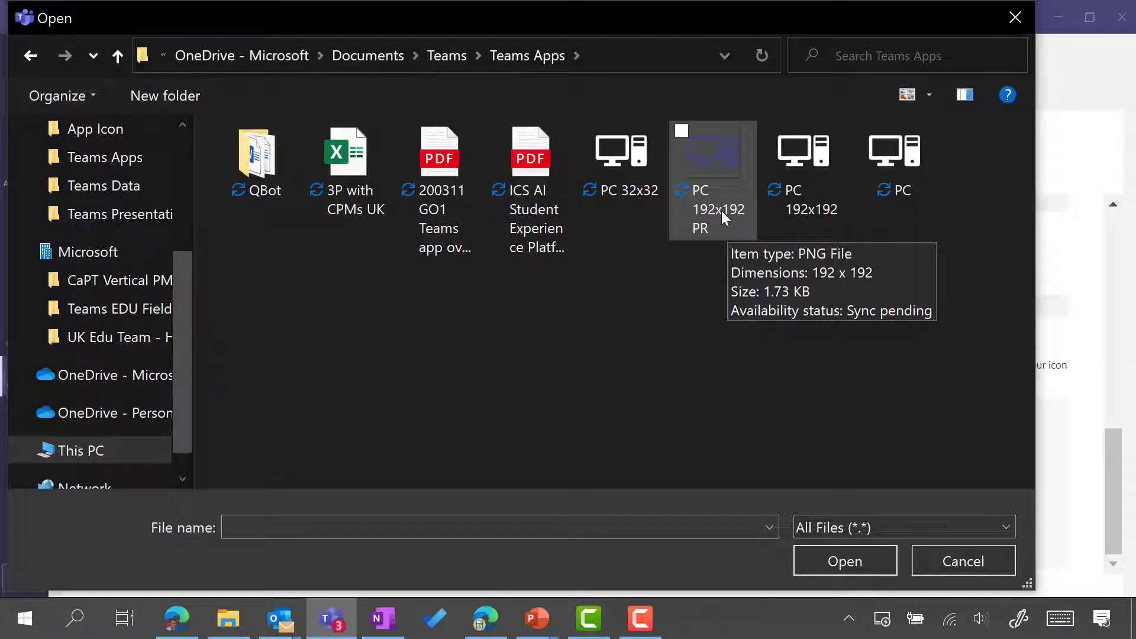
click(722, 211)
click(858, 562)
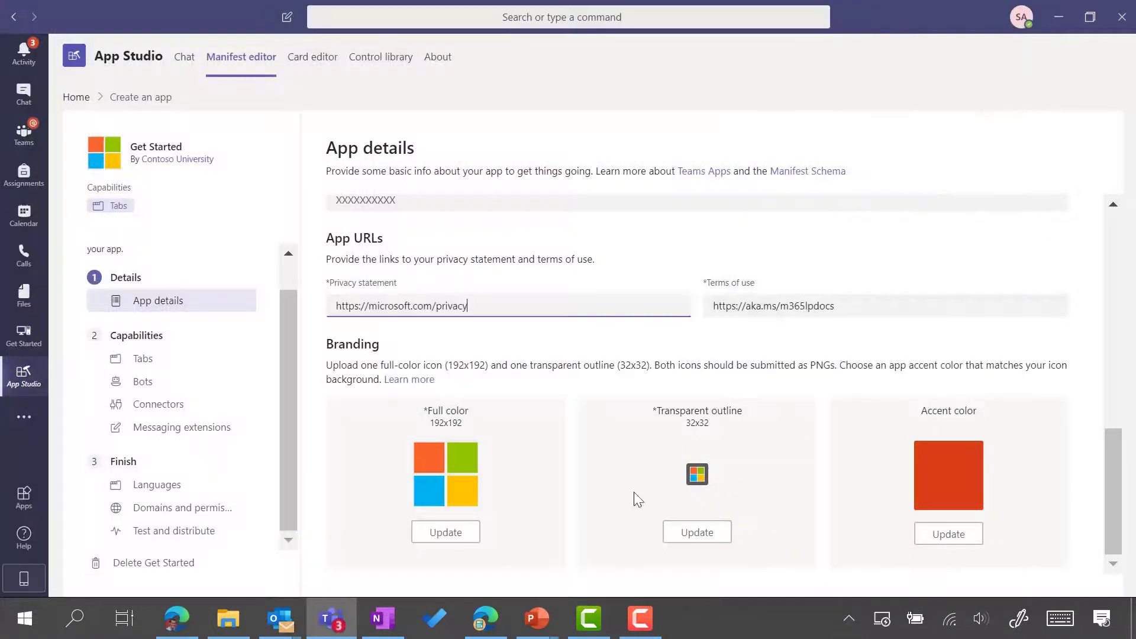
Replace the transparent outline icon with the PC 32x32 image.
click(698, 533)
click(627, 178)
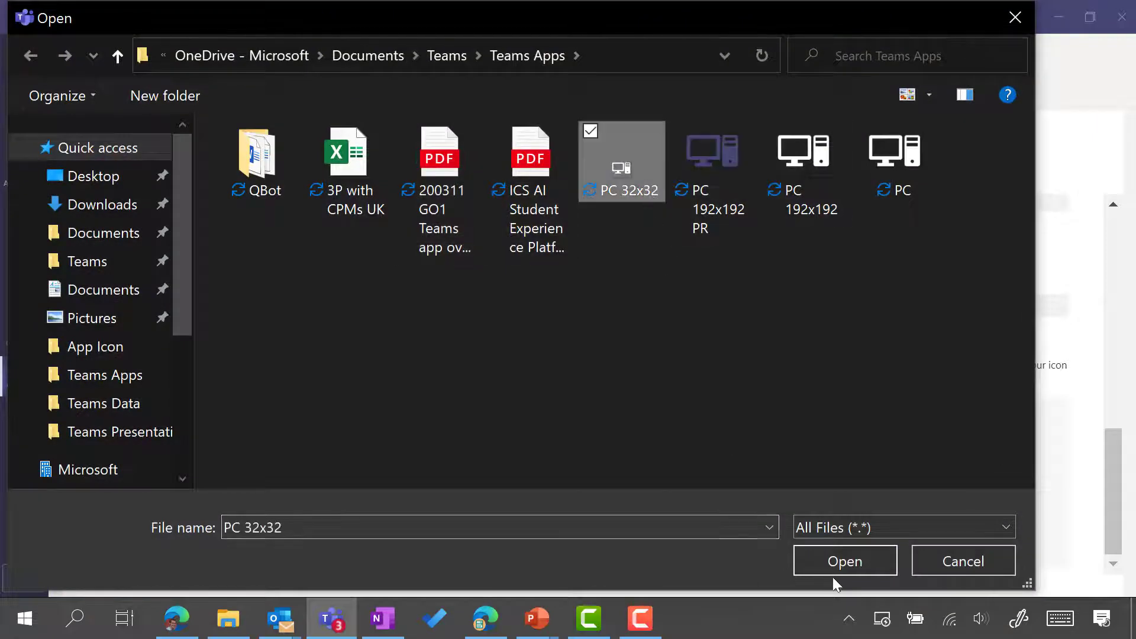
click(843, 569)
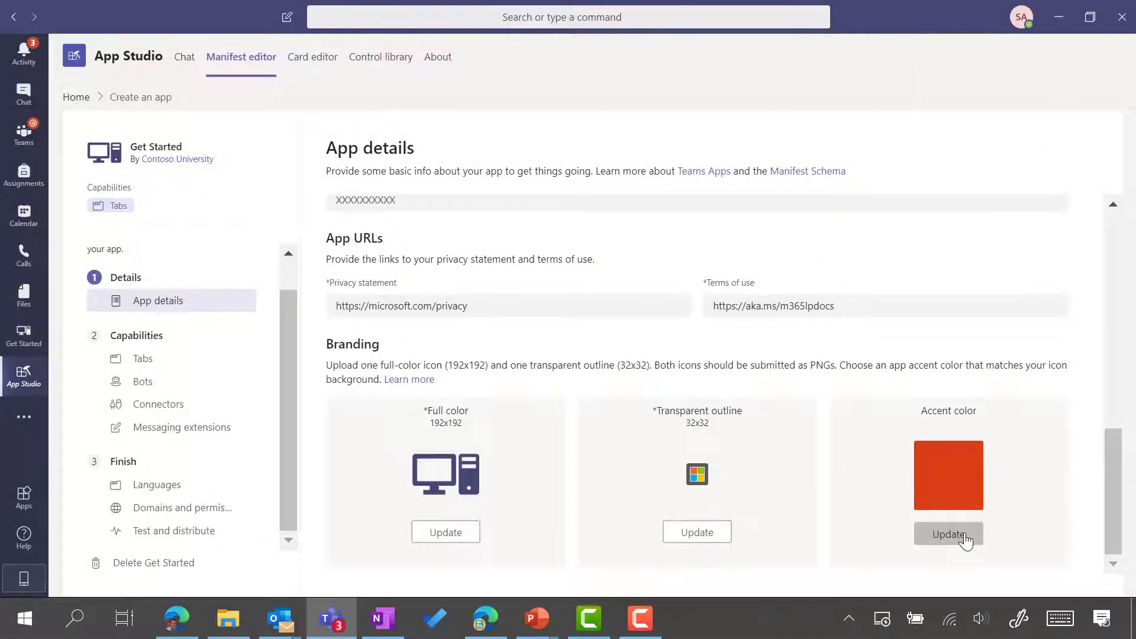
Set the app's accent color to #F9F9FA and save it.
click(948, 534)
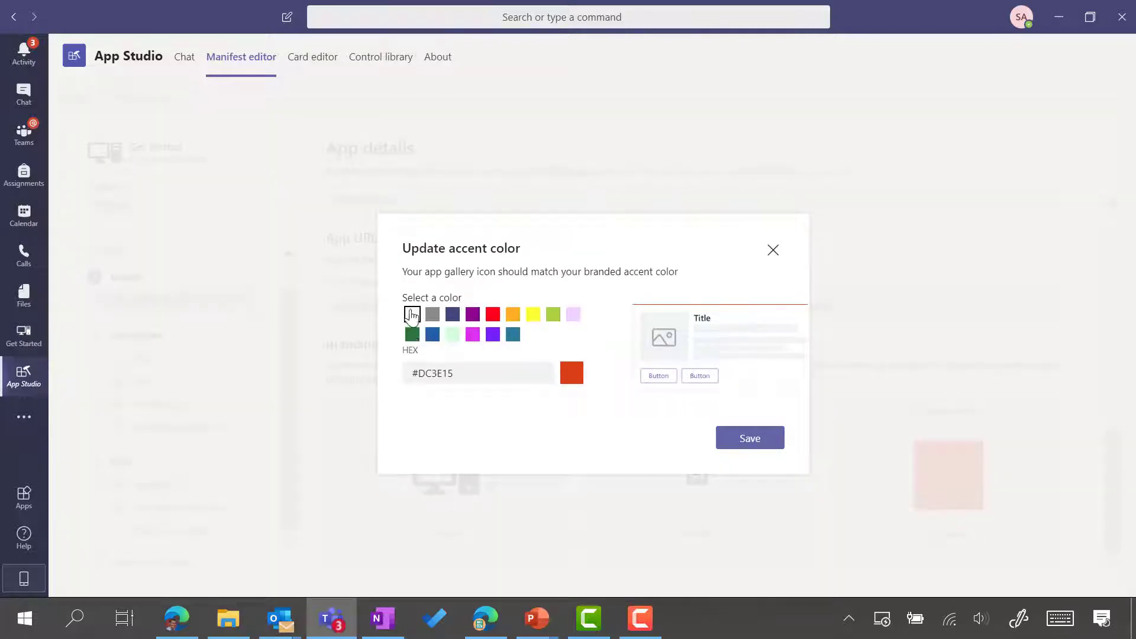
click(412, 316)
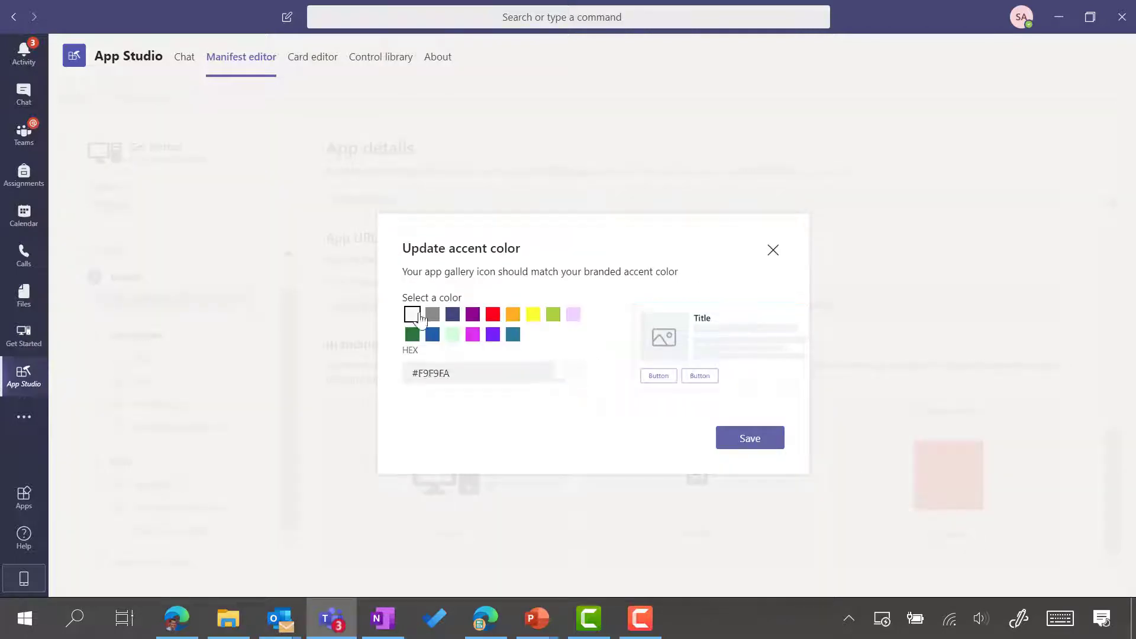
click(740, 438)
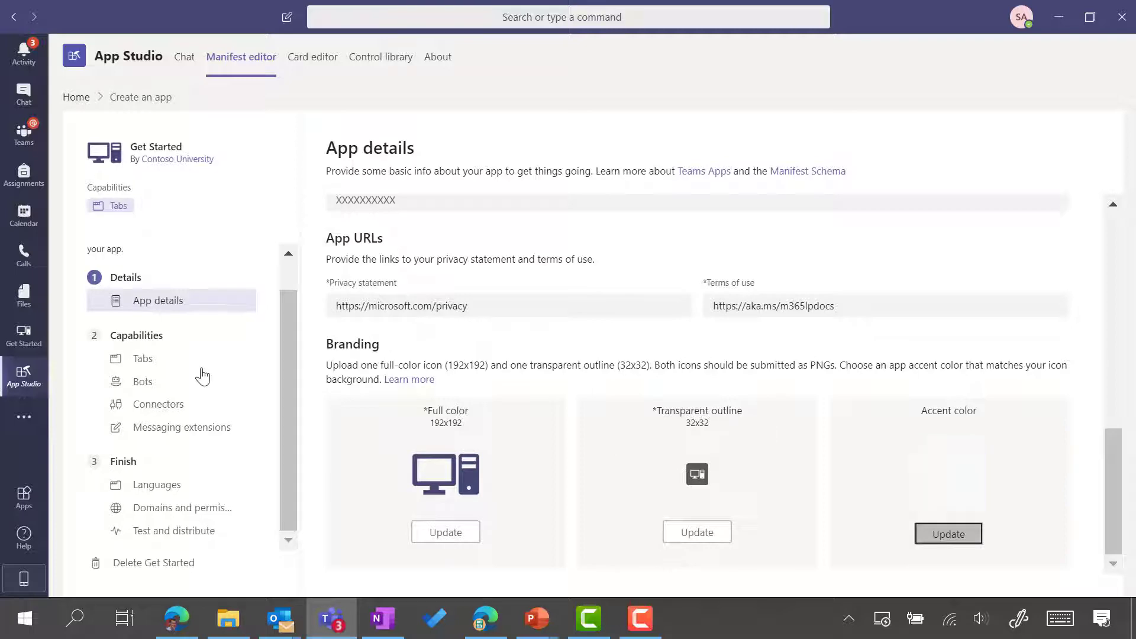
Delete the Benefits Information tab from the app's personal tabs.
scroll(744, 384, up, 8)
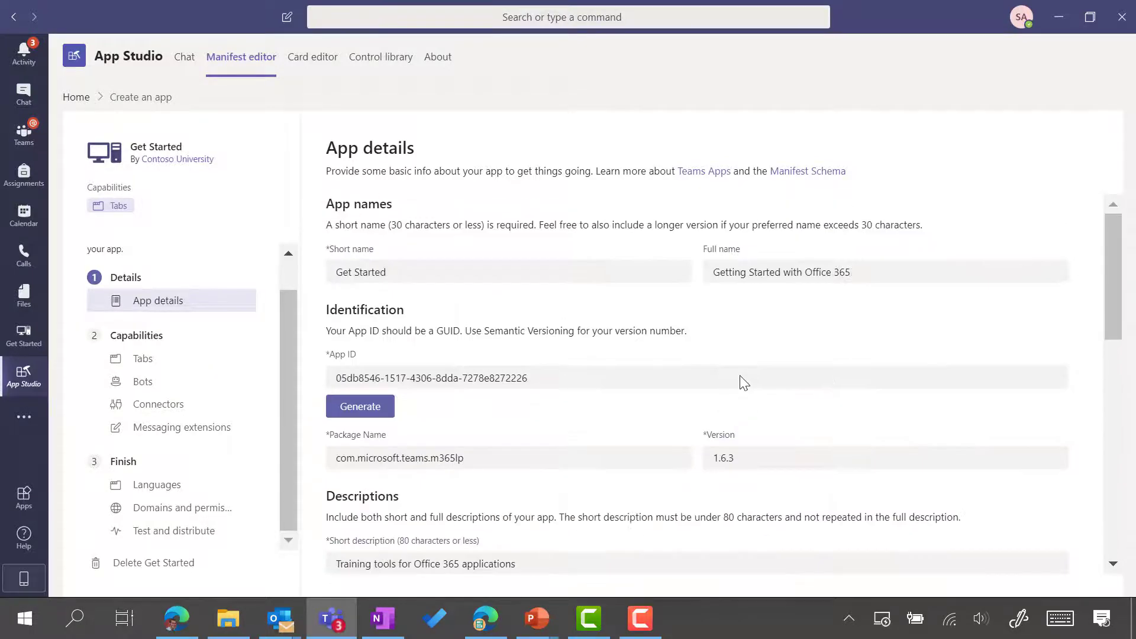
scroll(692, 334, down, 2)
scroll(693, 335, down, 8)
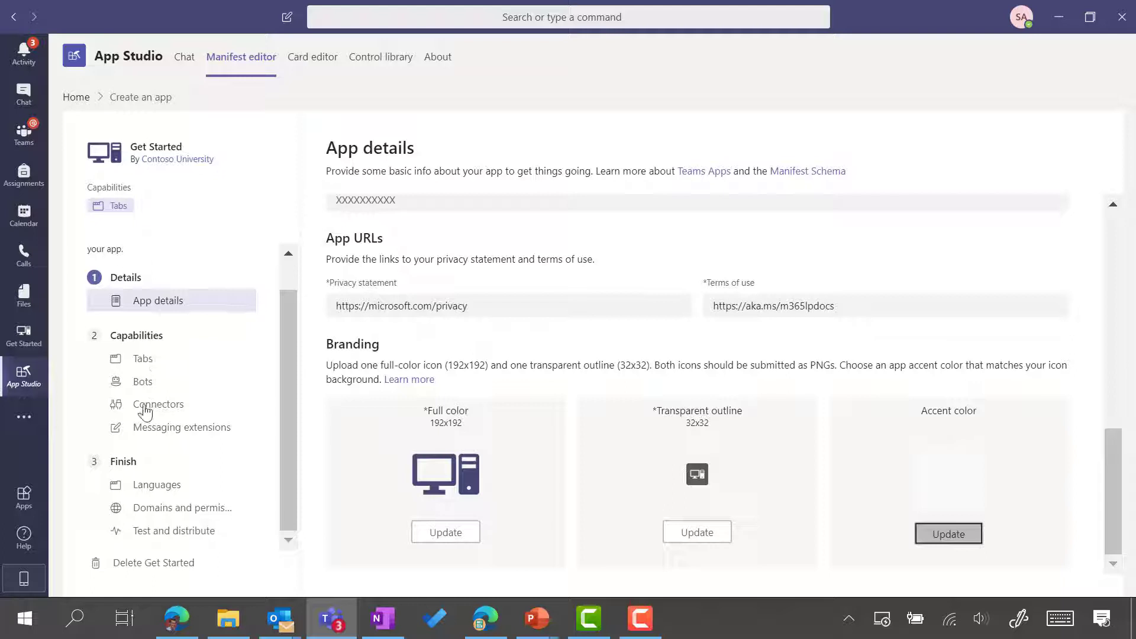
click(146, 362)
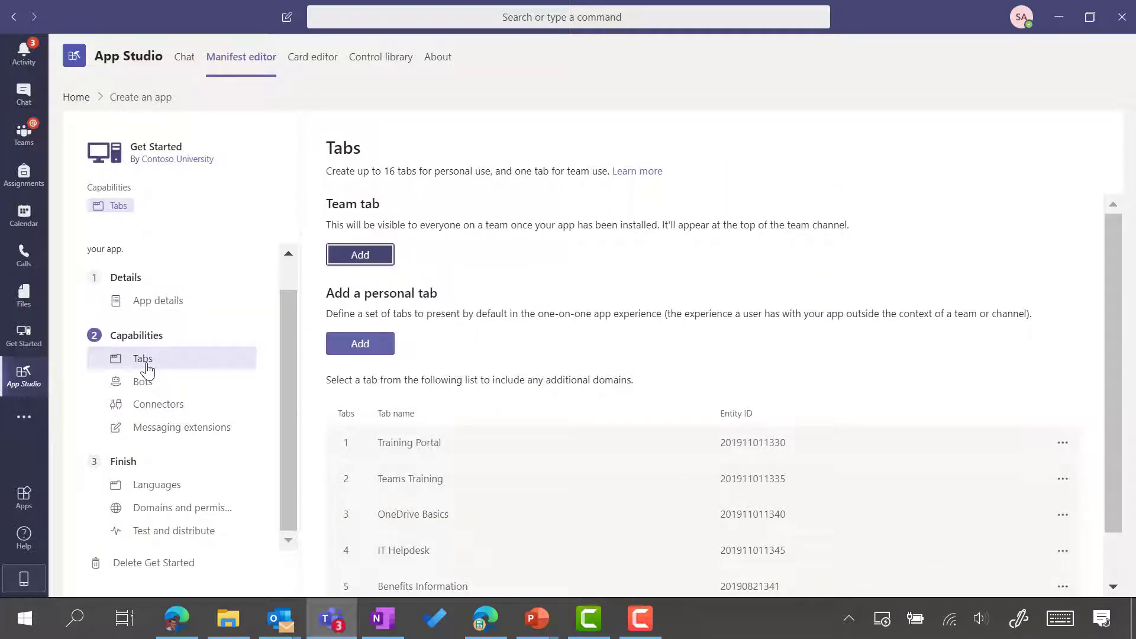
scroll(760, 307, down, 1)
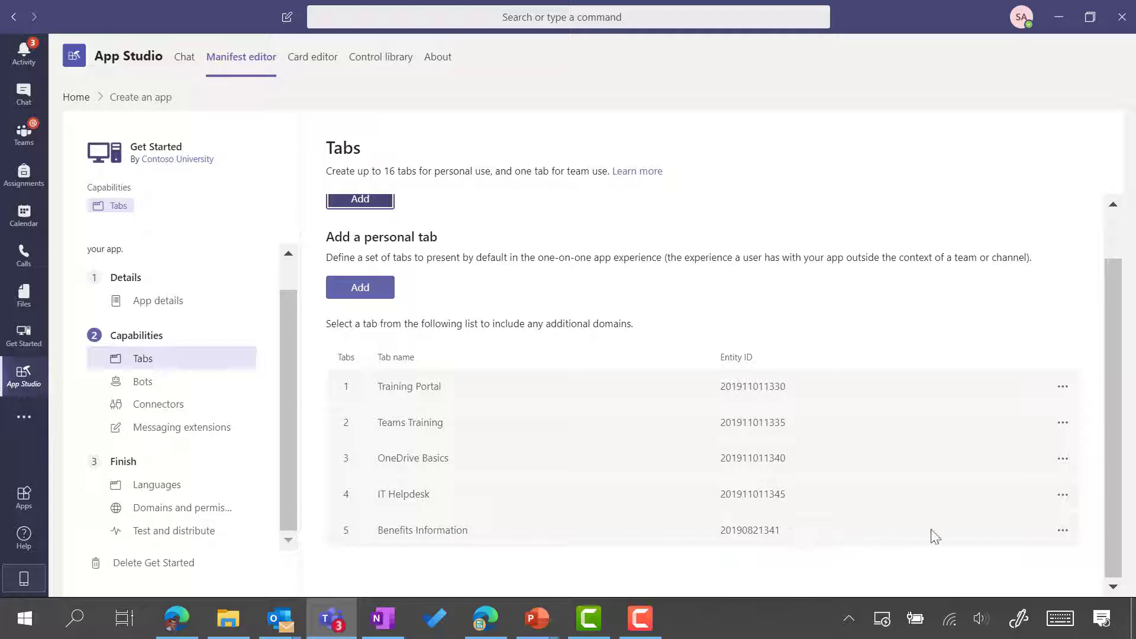
click(1063, 532)
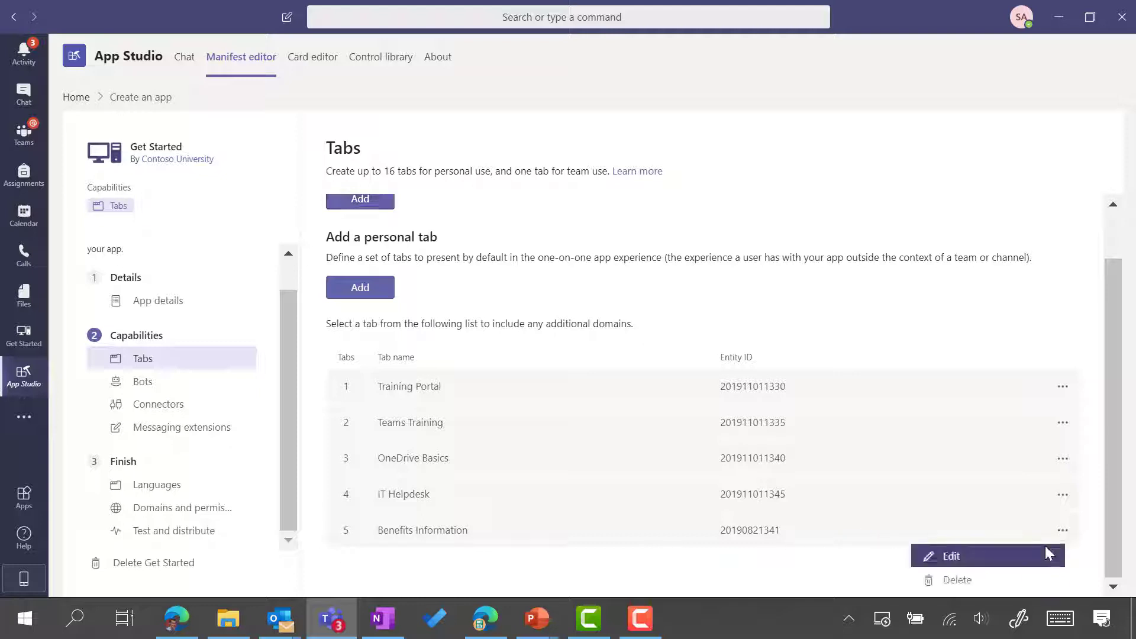
click(1000, 586)
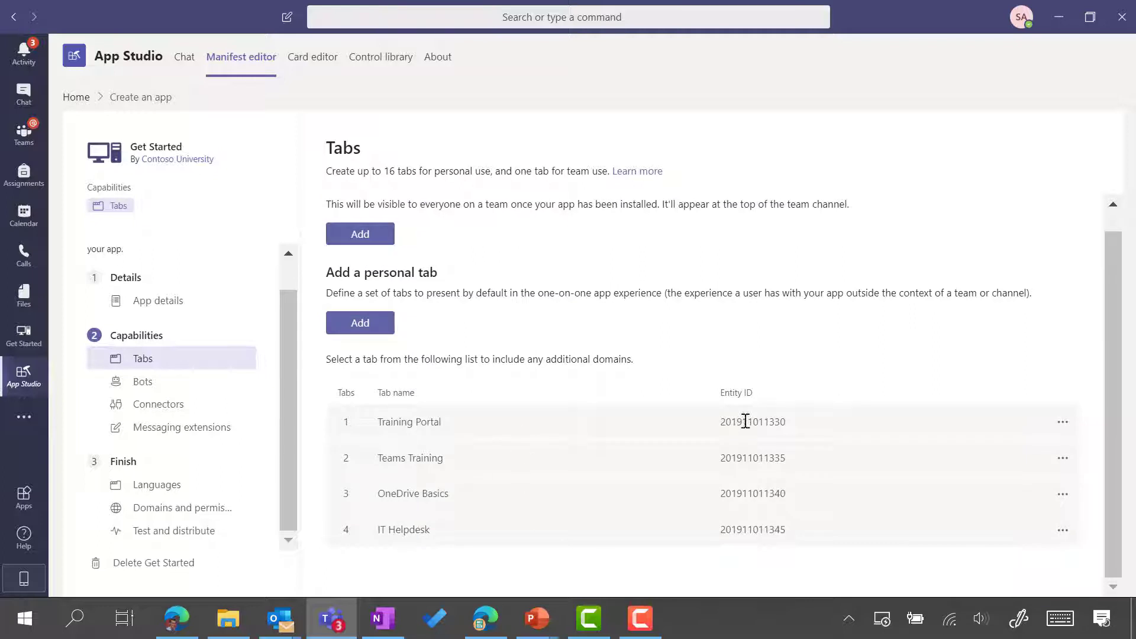
click(1062, 426)
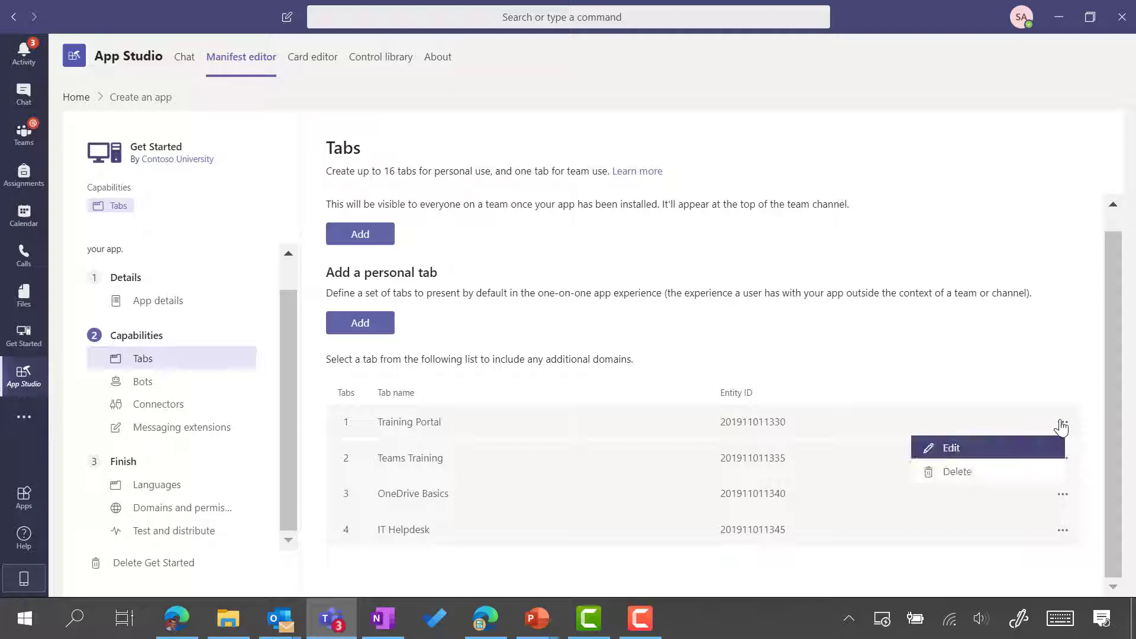
click(946, 449)
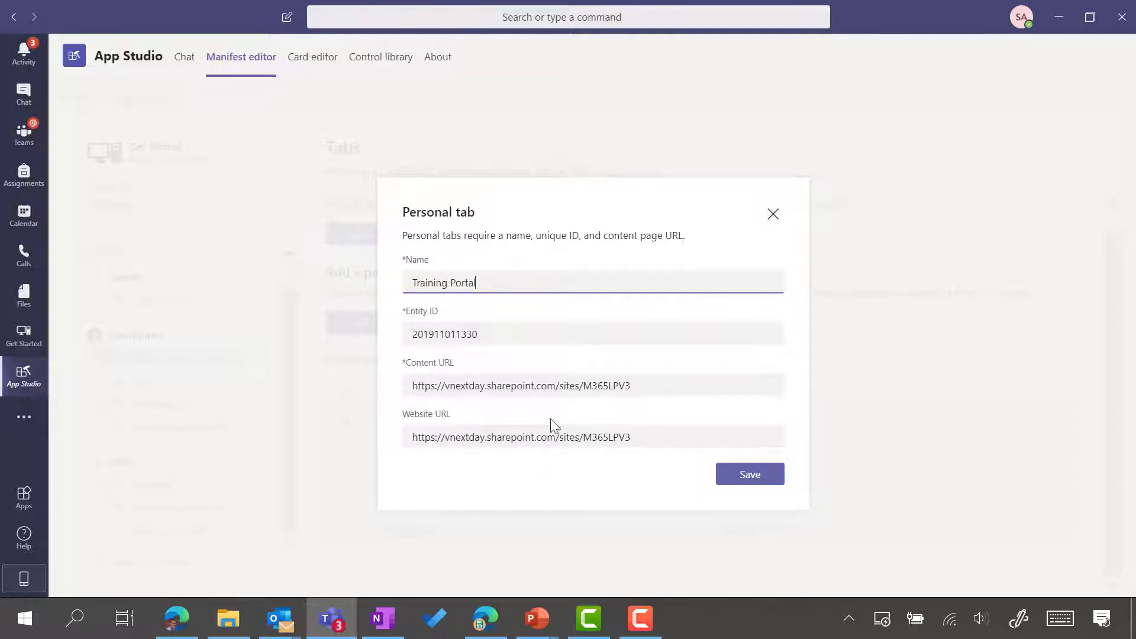
click(483, 626)
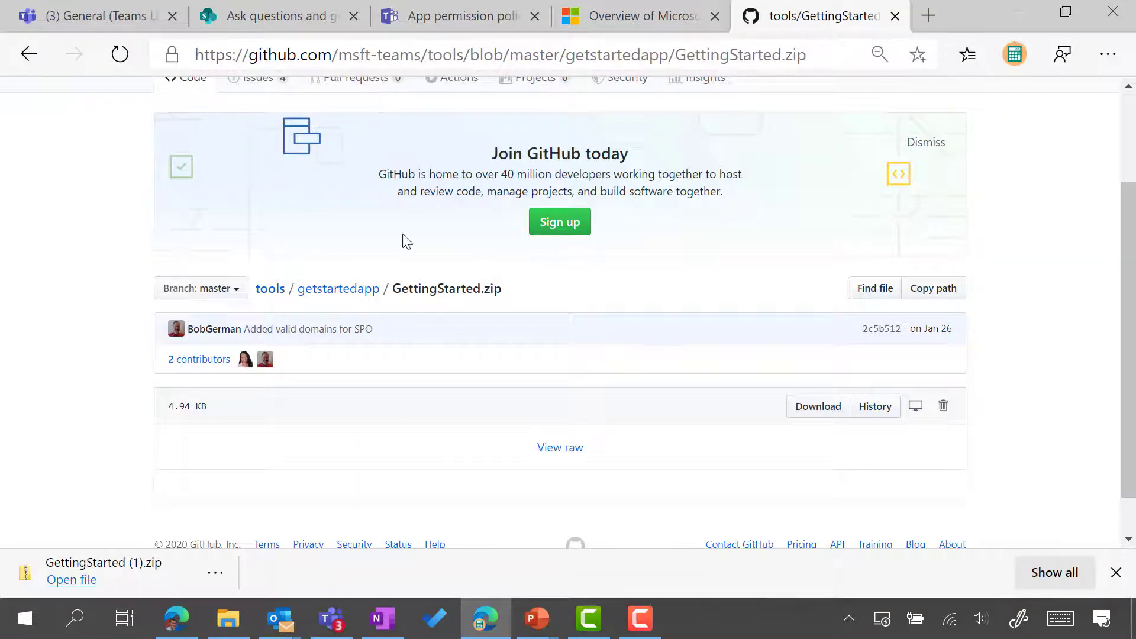
click(273, 17)
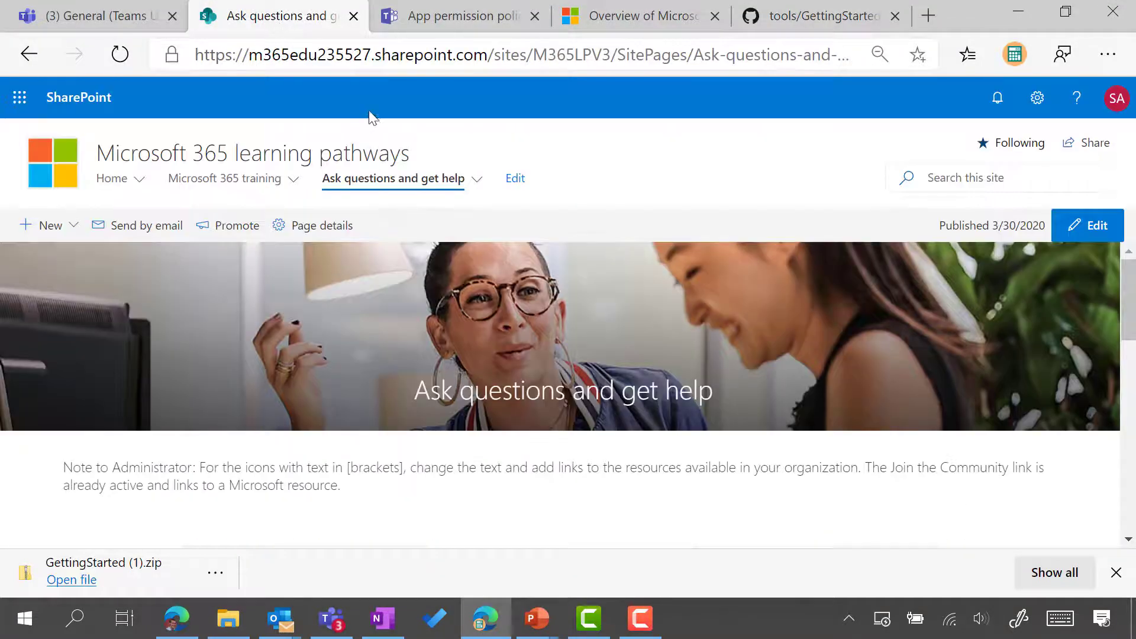
click(1018, 12)
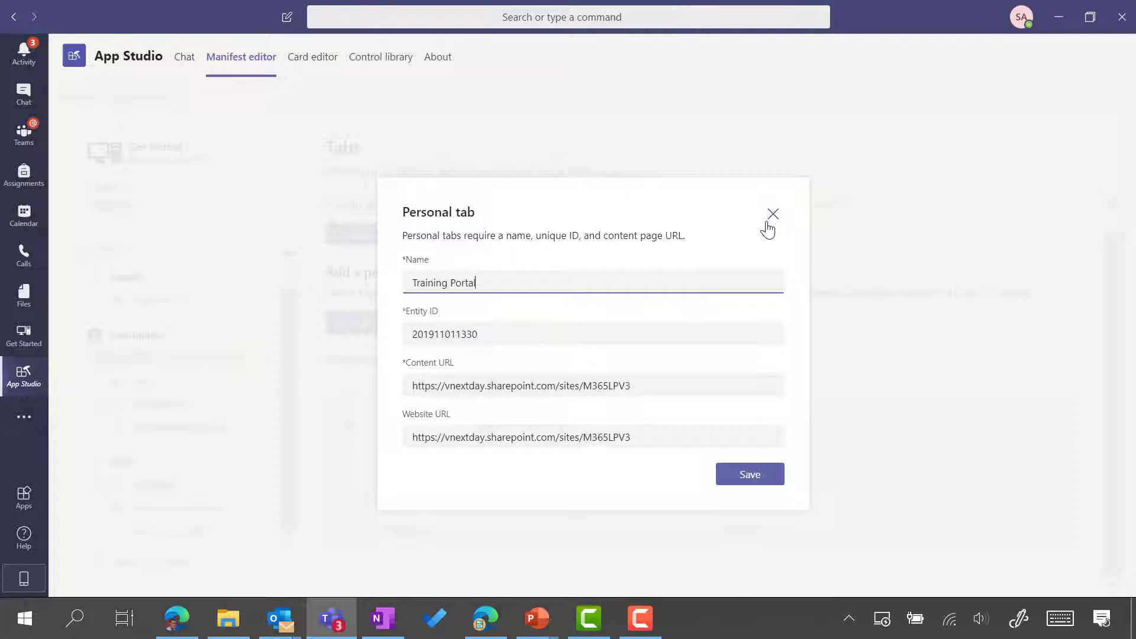
click(766, 224)
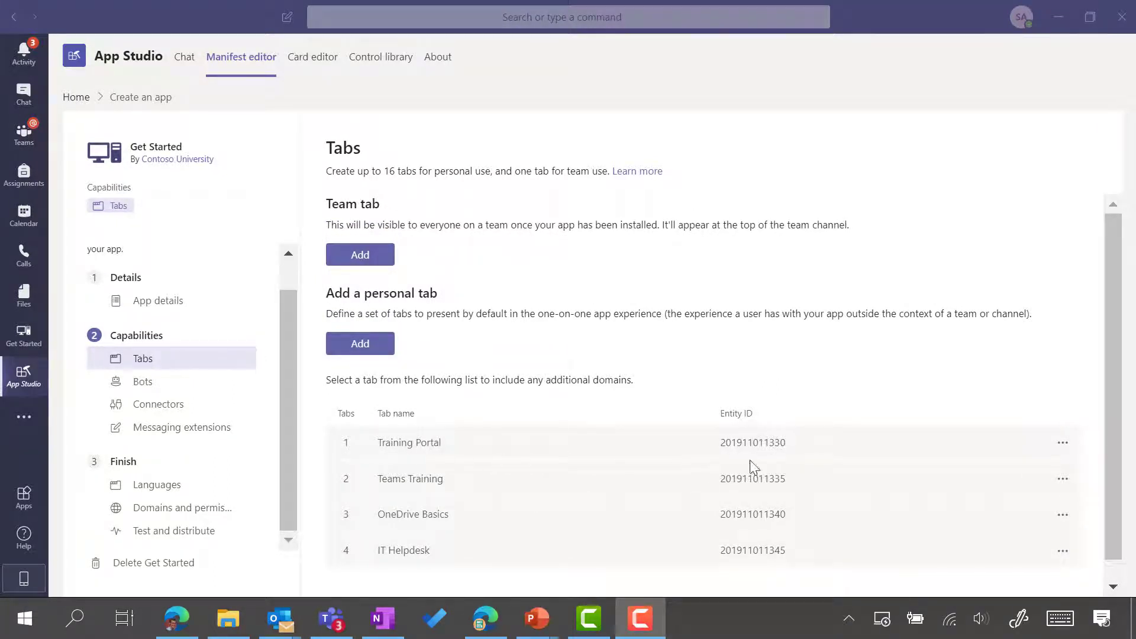
Switch to the browser, open the Microsoft 365 learning pathways site's Home page and copy its full URL.
mouse_move(496, 621)
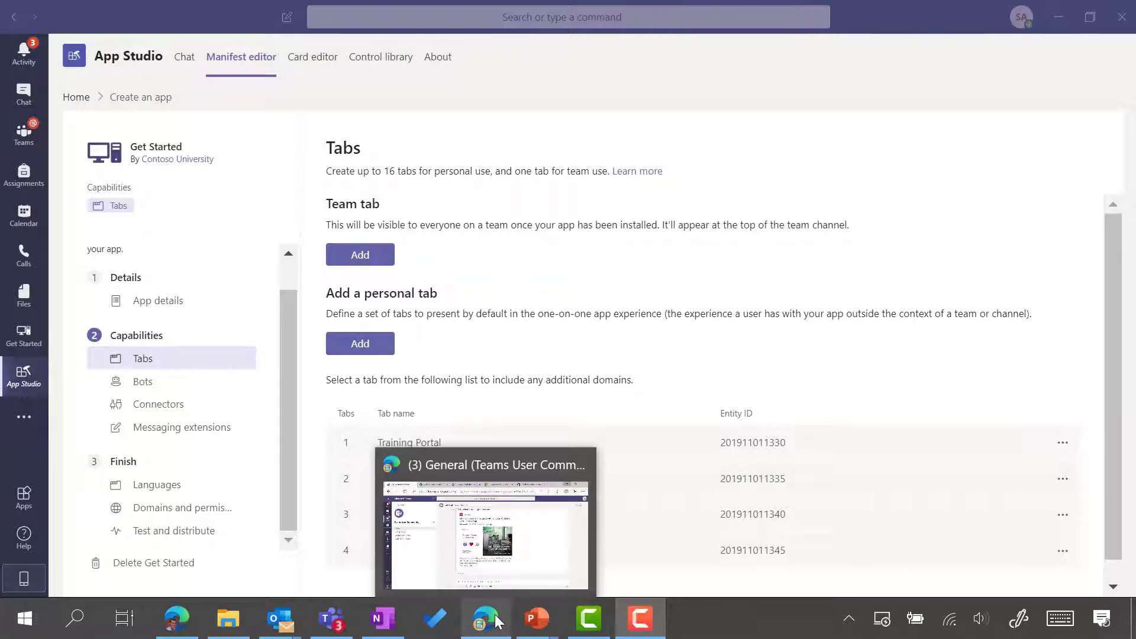
click(517, 576)
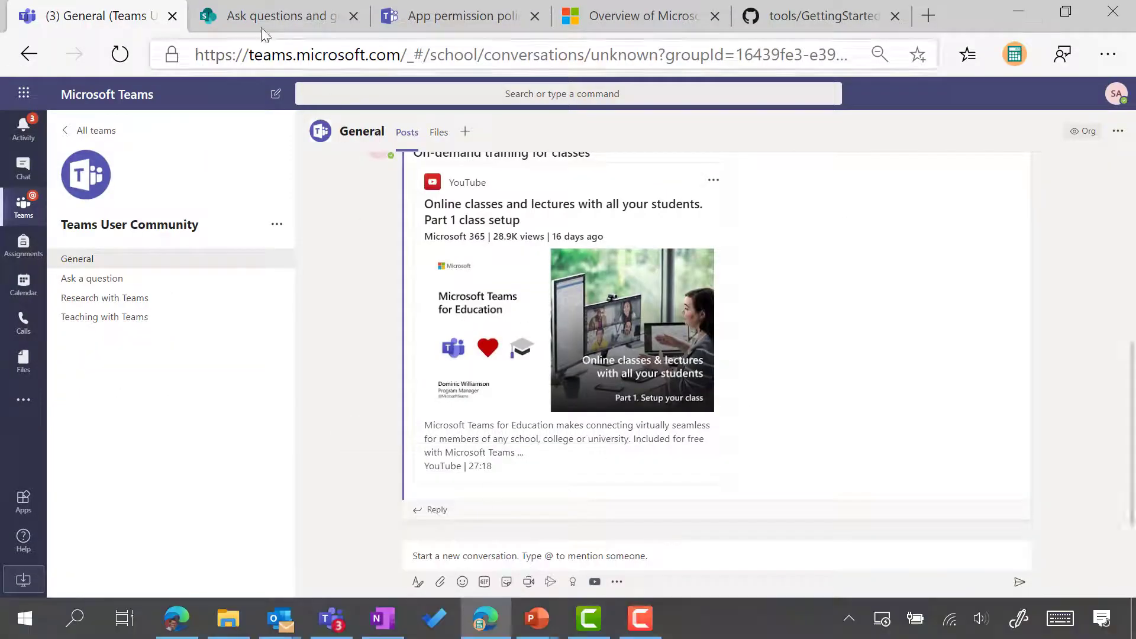
click(264, 18)
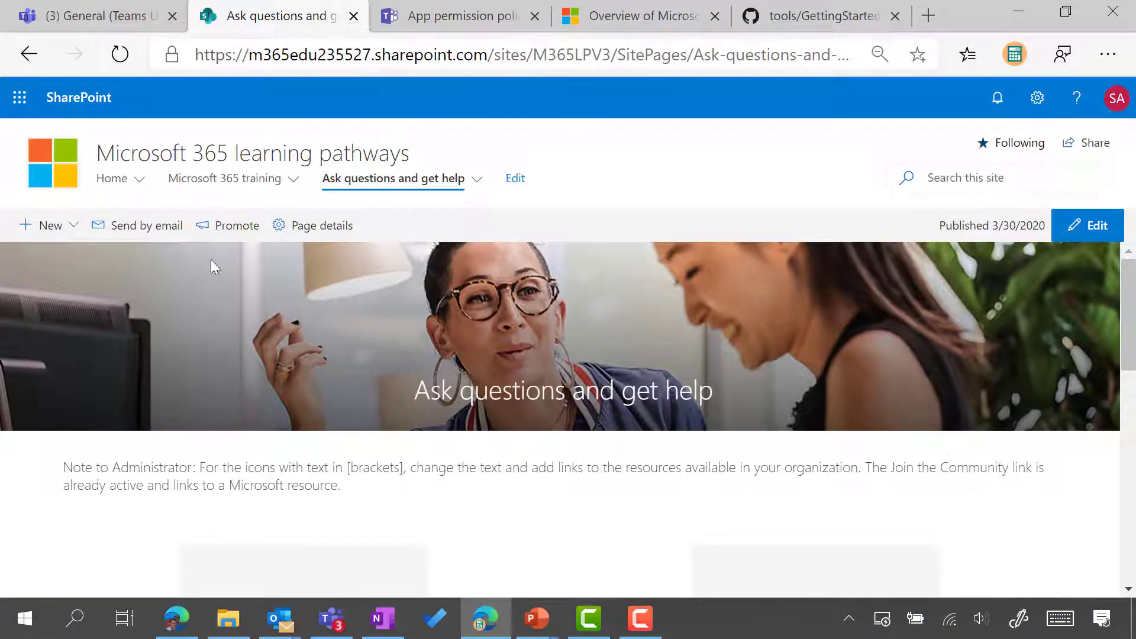
click(111, 179)
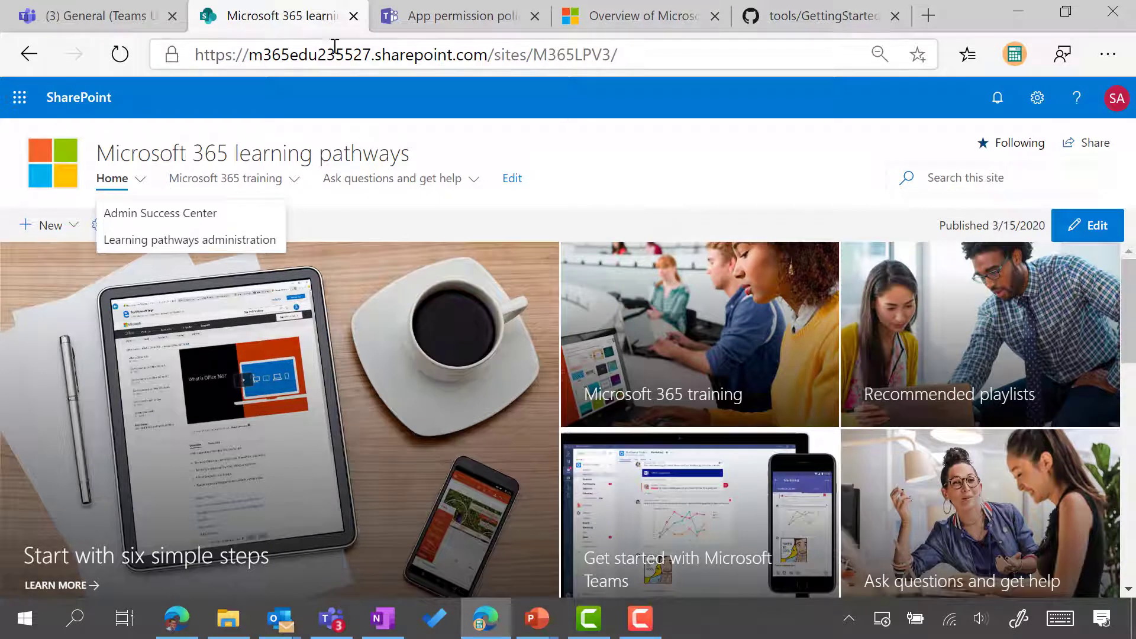
drag(249, 55, 372, 55)
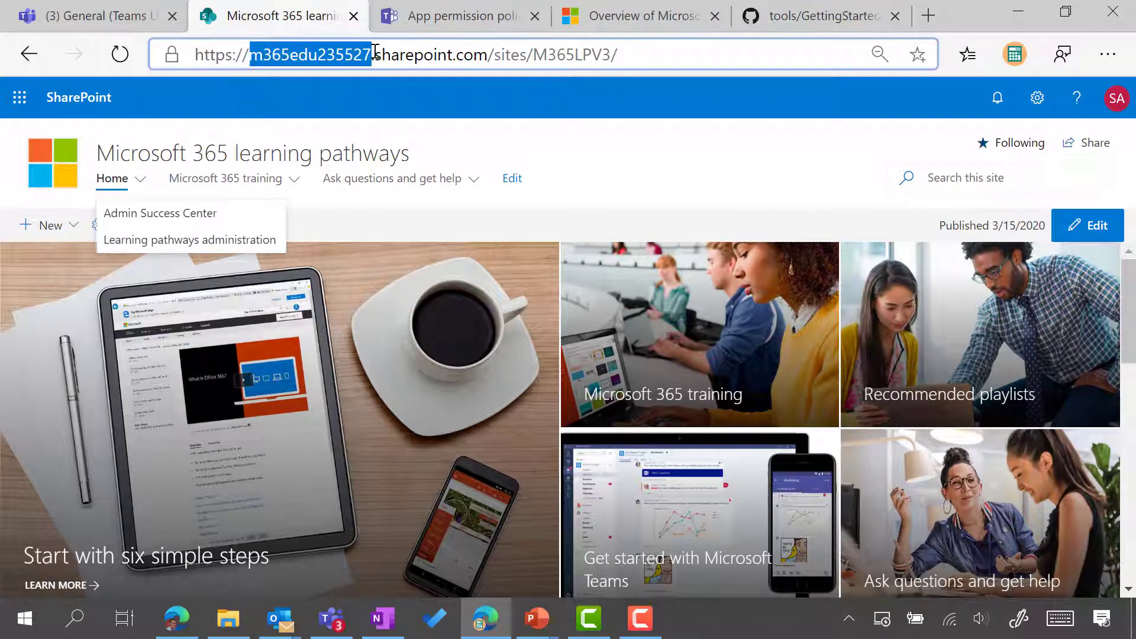
click(521, 58)
drag(618, 55, 370, 51)
key(ctrl+c)
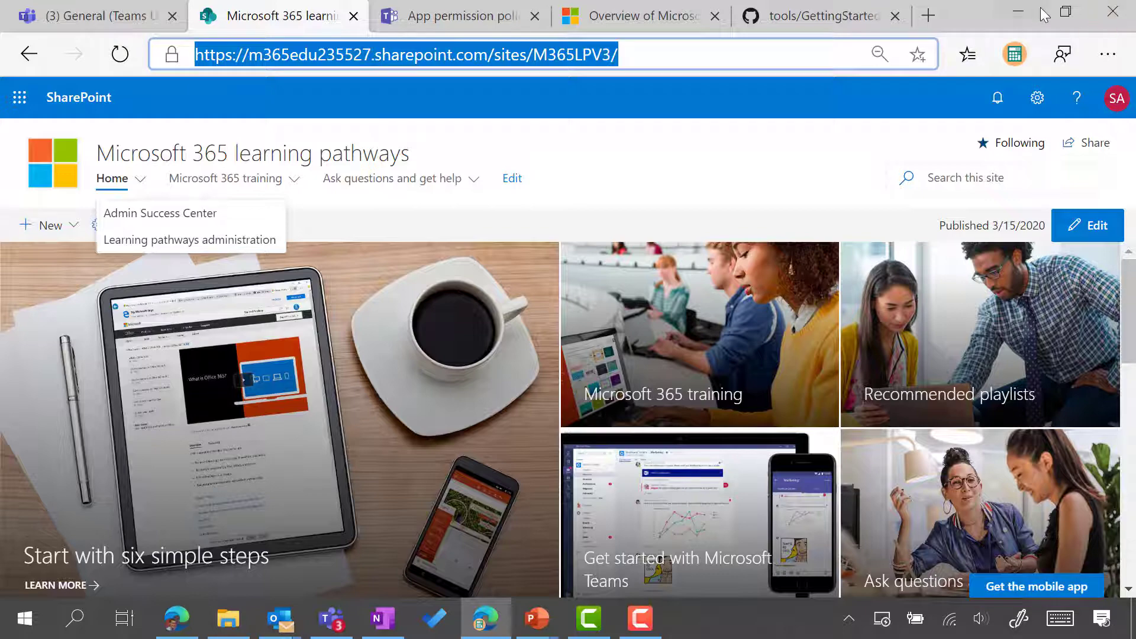
click(1018, 12)
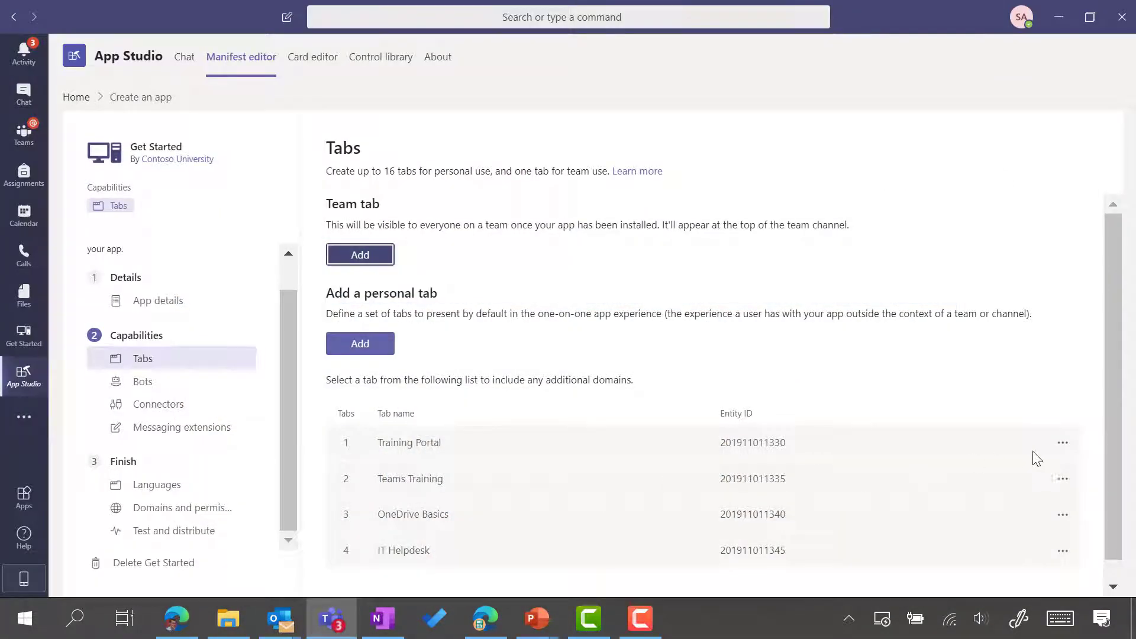
click(1063, 444)
click(997, 473)
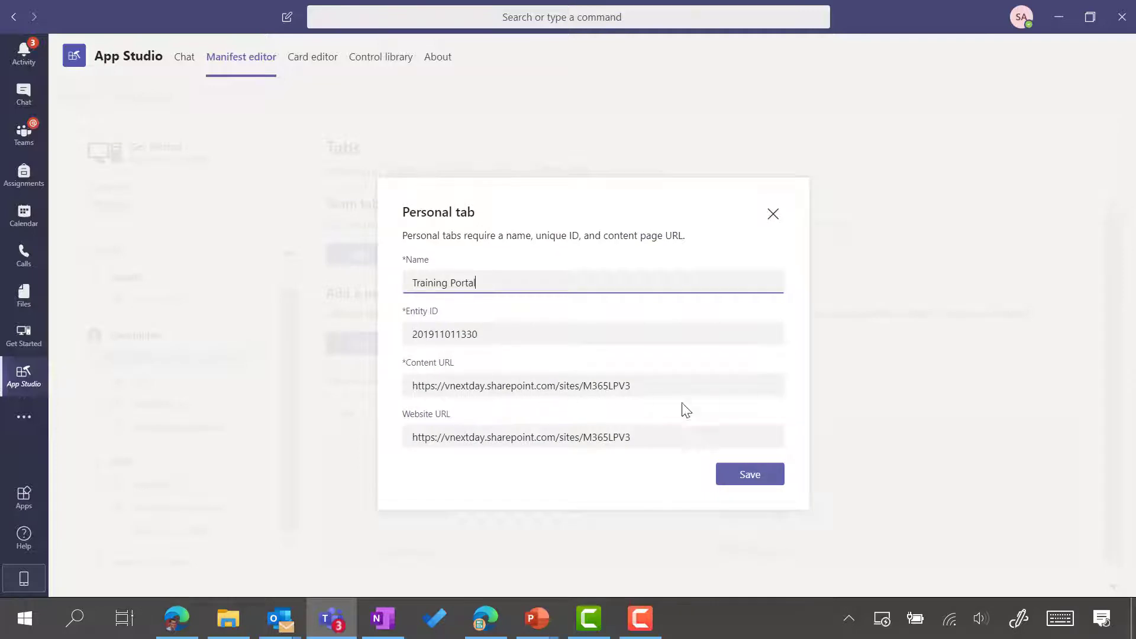
click(524, 385)
key(ctrl+a)
key(ctrl+v)
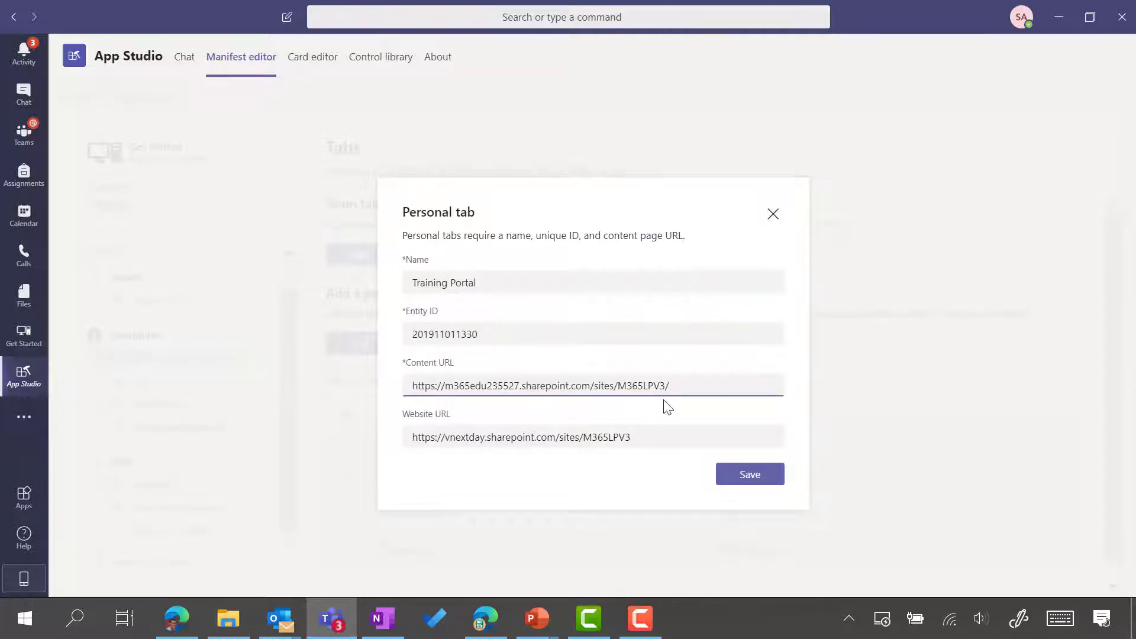
click(648, 436)
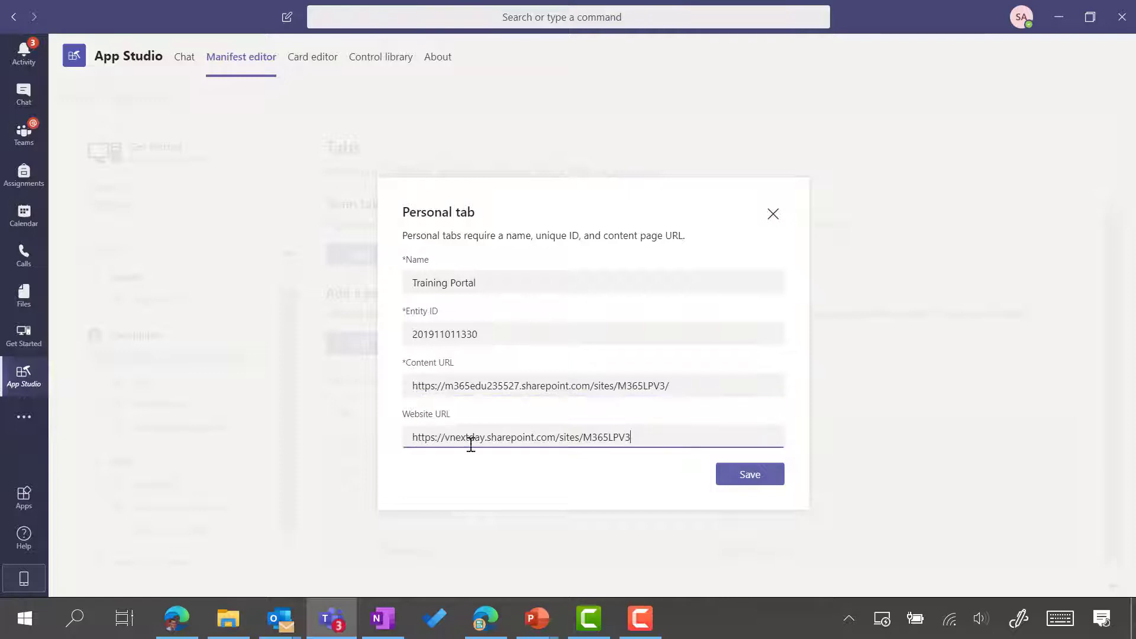
key(ctrl+a)
key(ctrl+v)
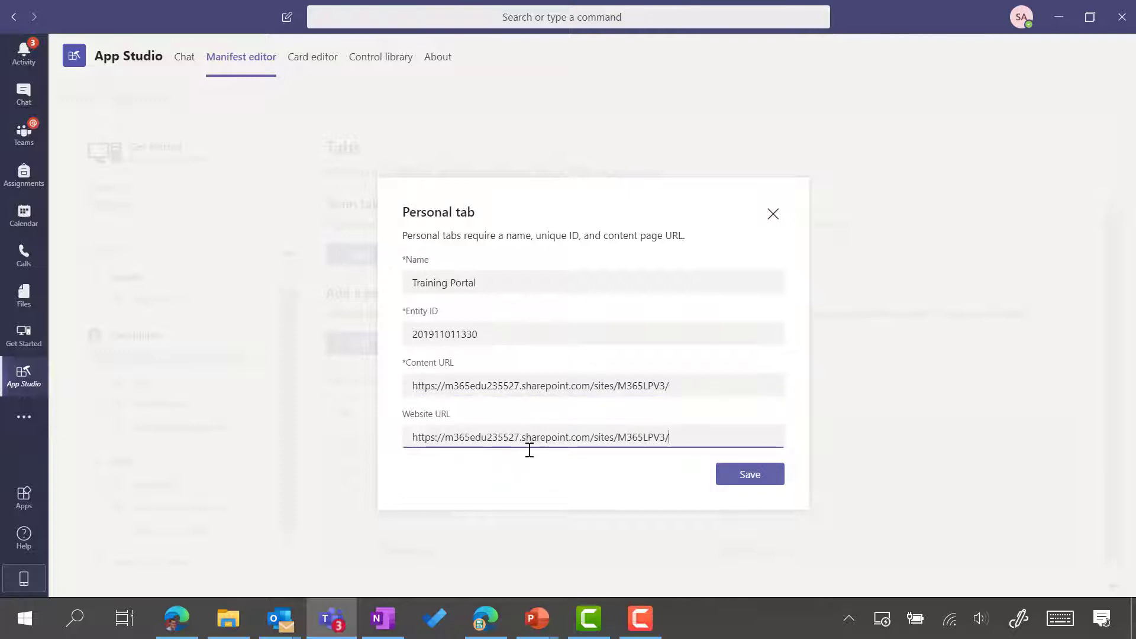
click(745, 484)
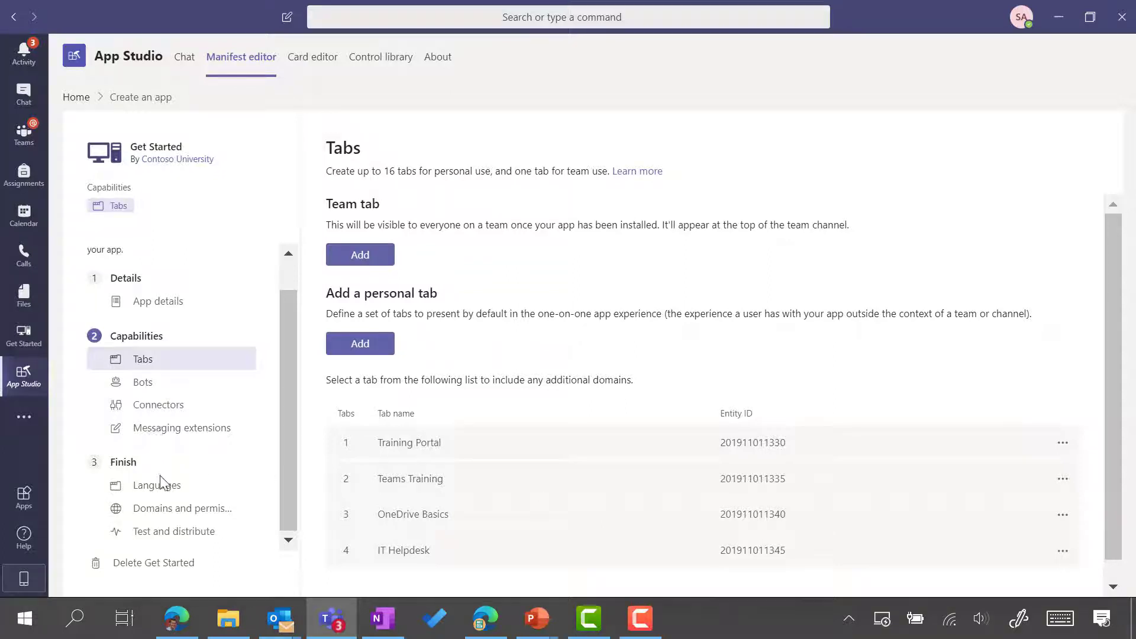
Install the Get Started app in Teams for testing and add it as a personal app.
click(159, 536)
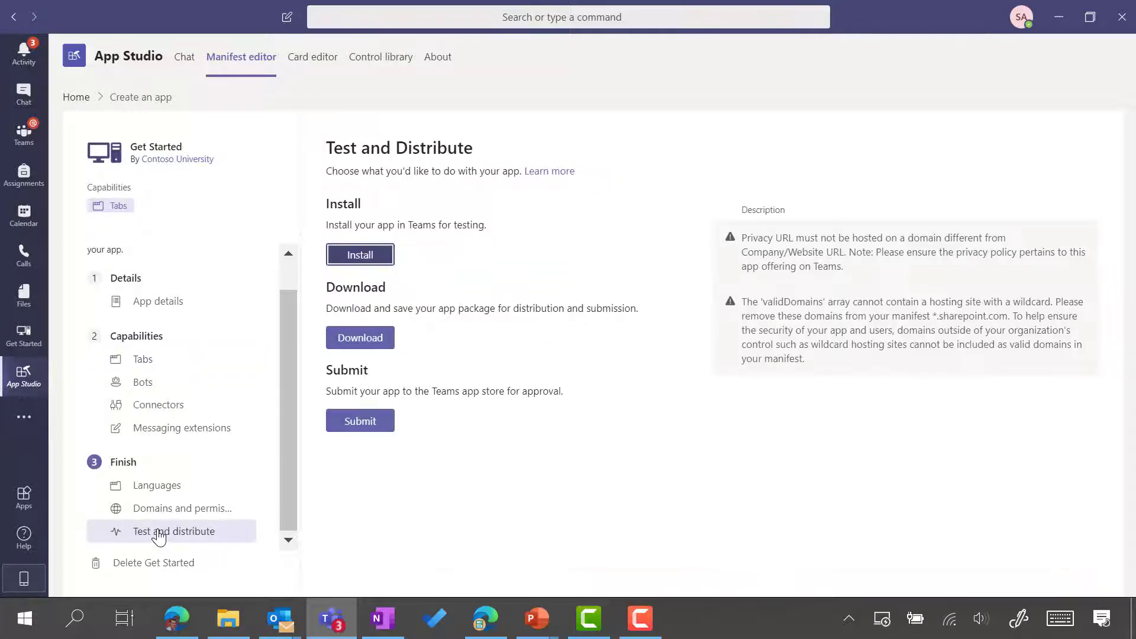
click(367, 257)
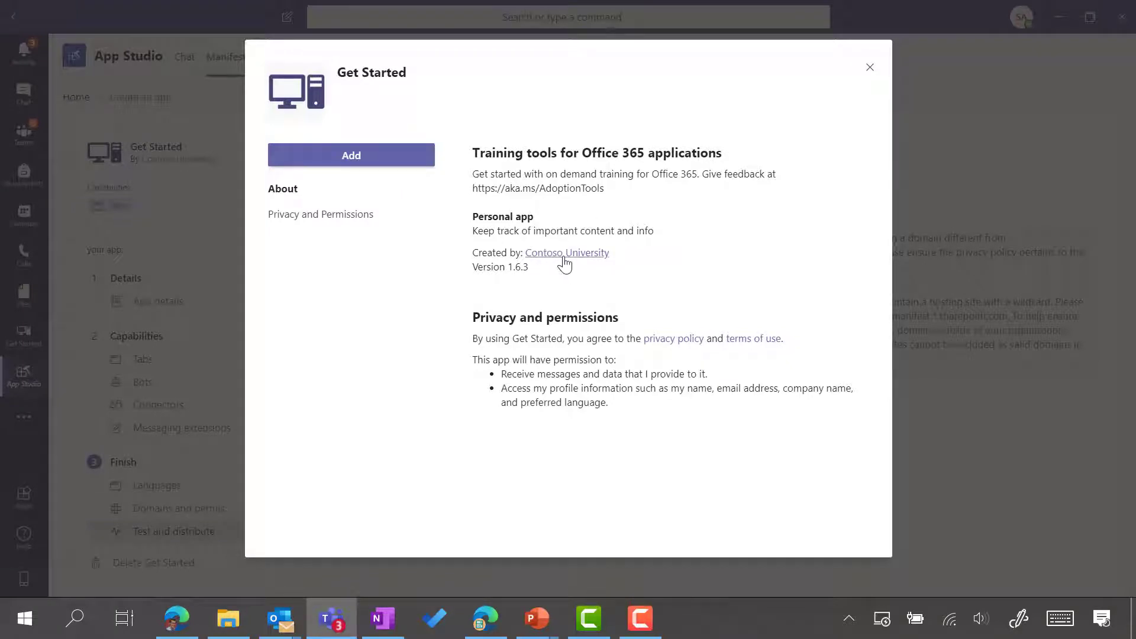
click(361, 157)
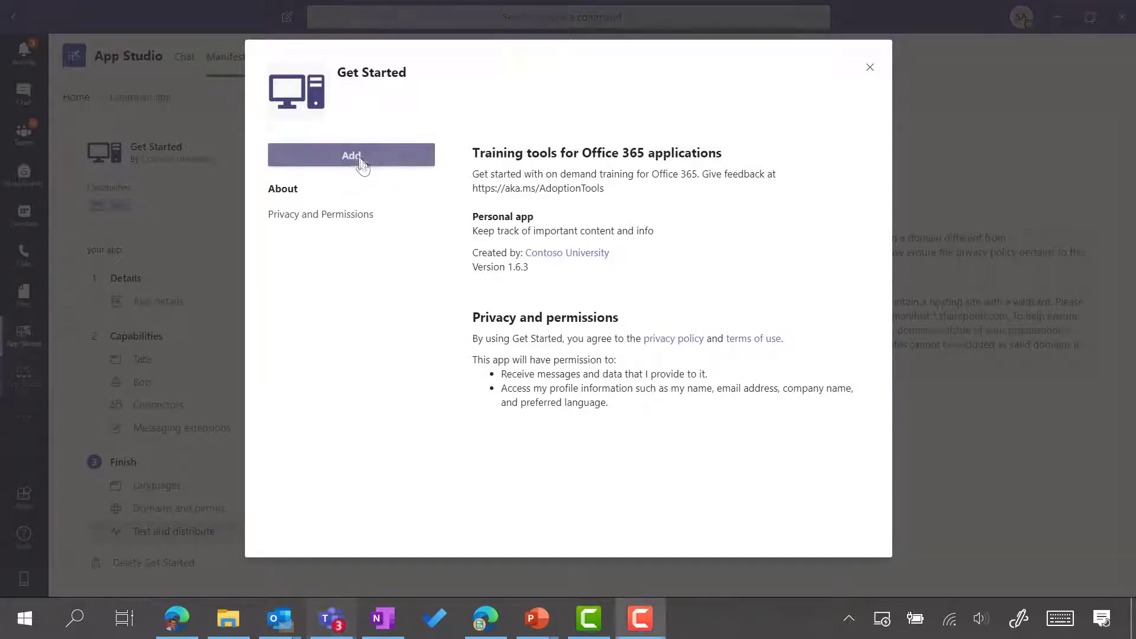
click(358, 158)
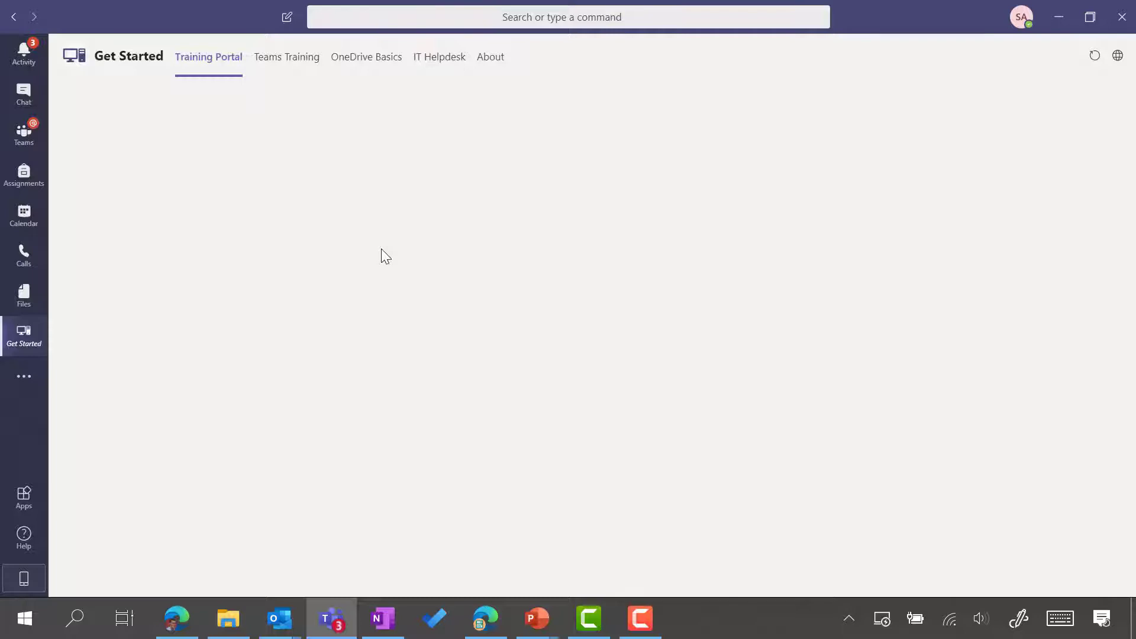
Return to App Studio and reopen the Get Started app for editing in the manifest editor.
click(25, 383)
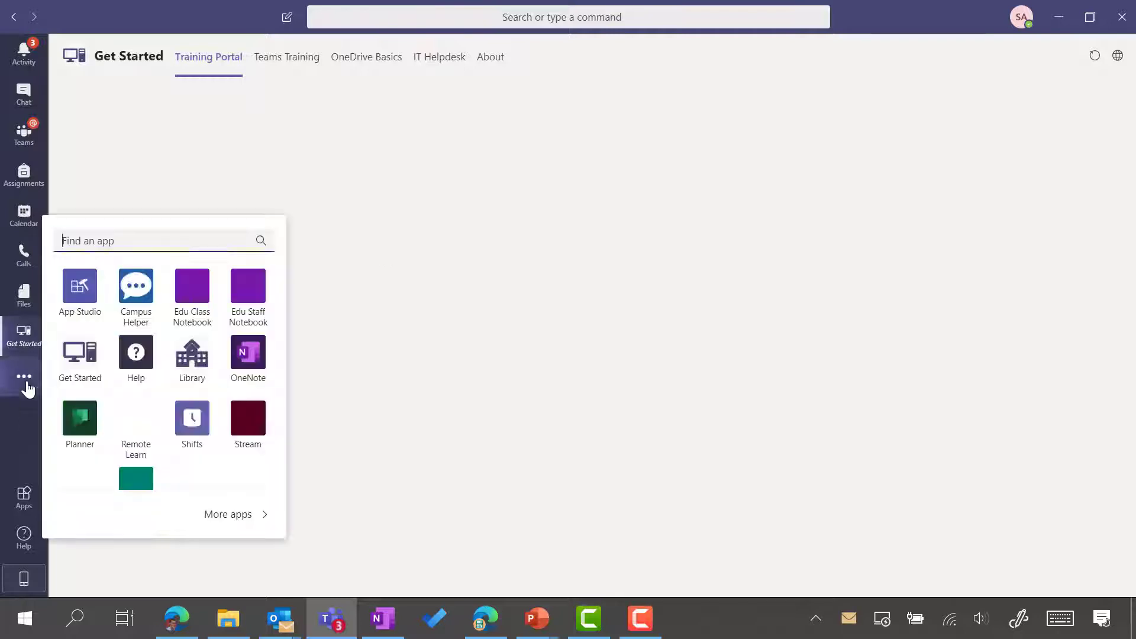
click(83, 290)
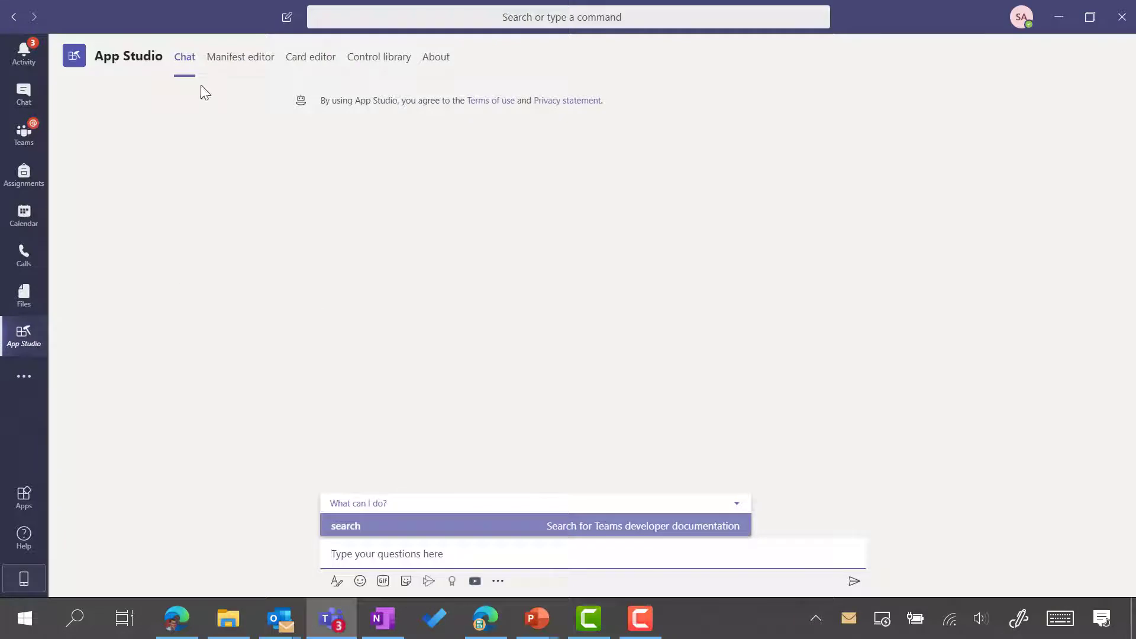
click(254, 64)
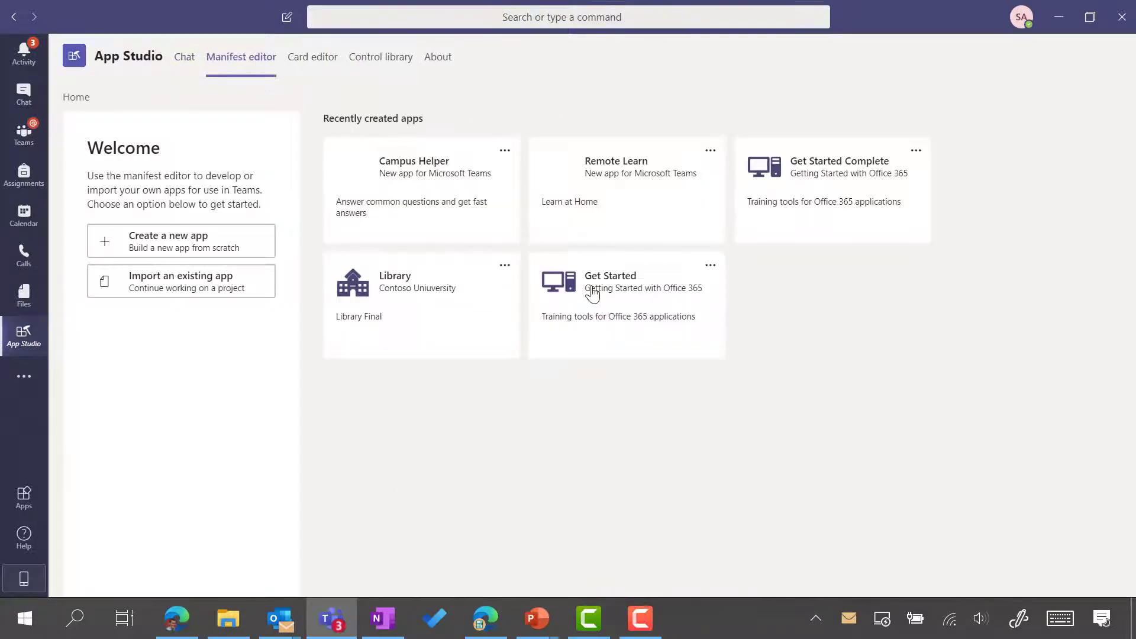
click(708, 268)
click(701, 299)
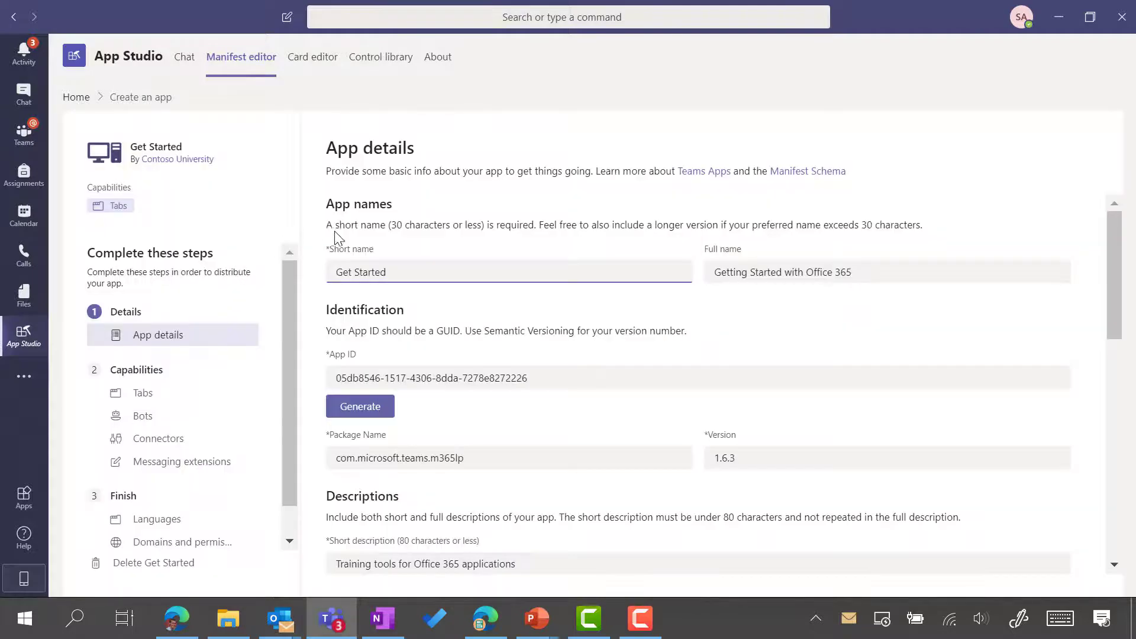
Open the Training Portal personal tab for editing and place the cursor in its content URL.
click(172, 392)
scroll(799, 328, down, 1)
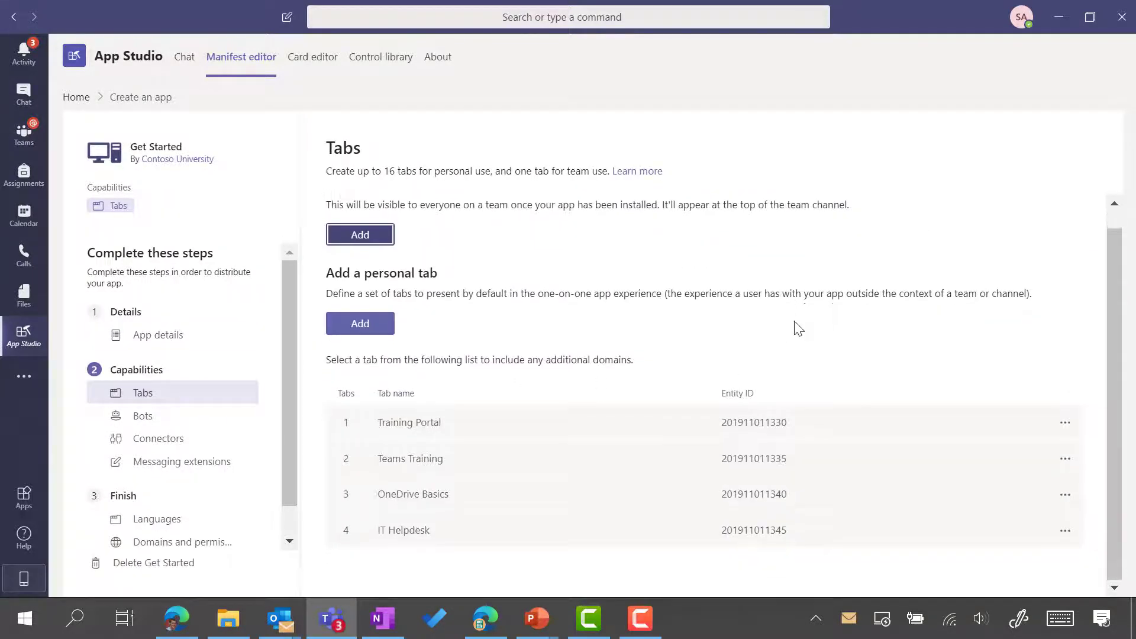
click(1063, 424)
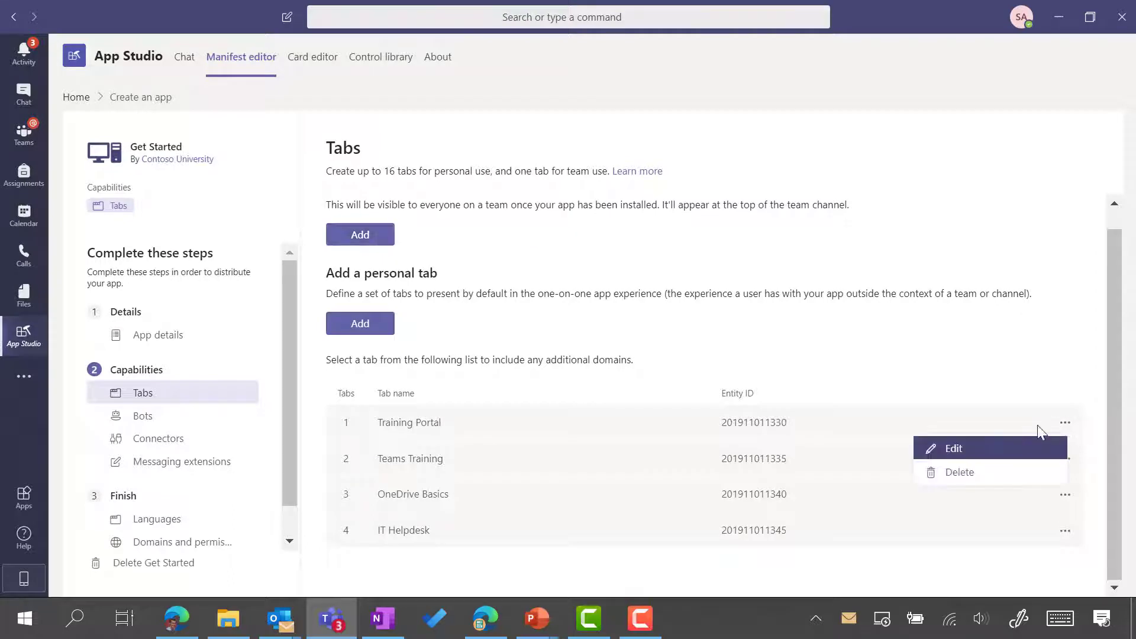
click(954, 447)
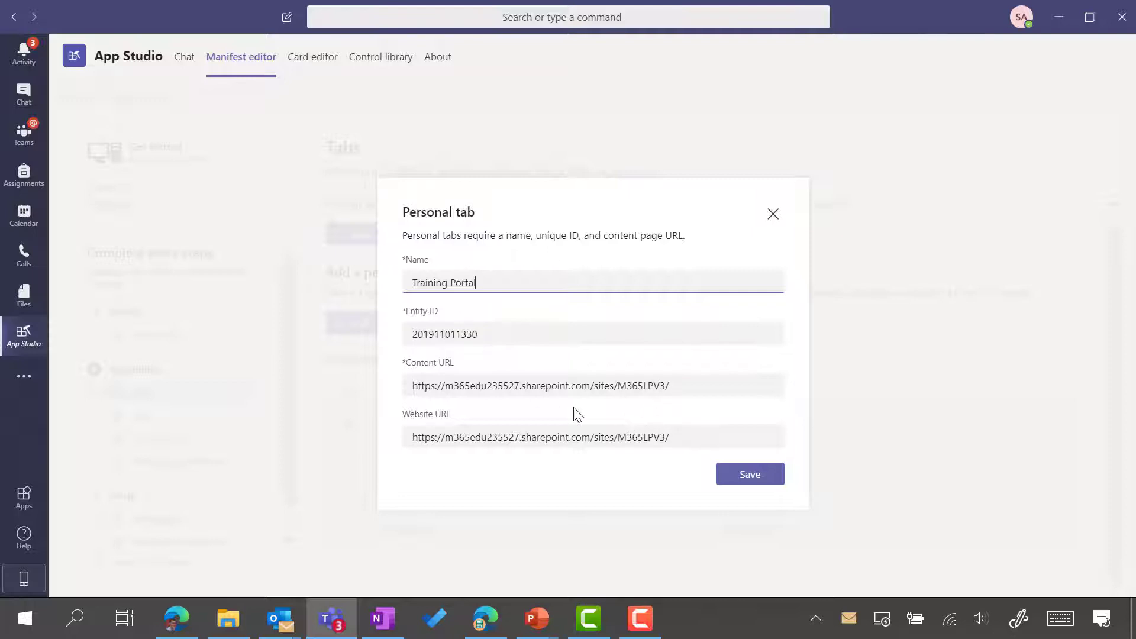
click(716, 385)
drag(715, 386, 339, 385)
click(653, 382)
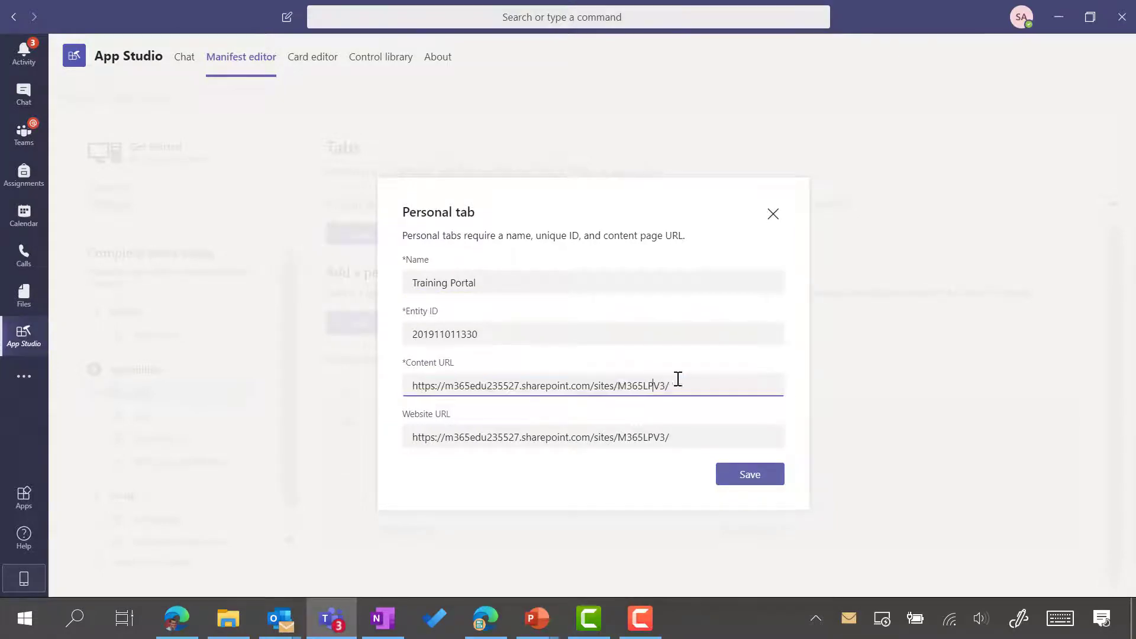
Switch to the Edge browser, open the article on integrating existing applications into Teams, and find its instructions for constructing the Content URL.
mouse_move(500, 632)
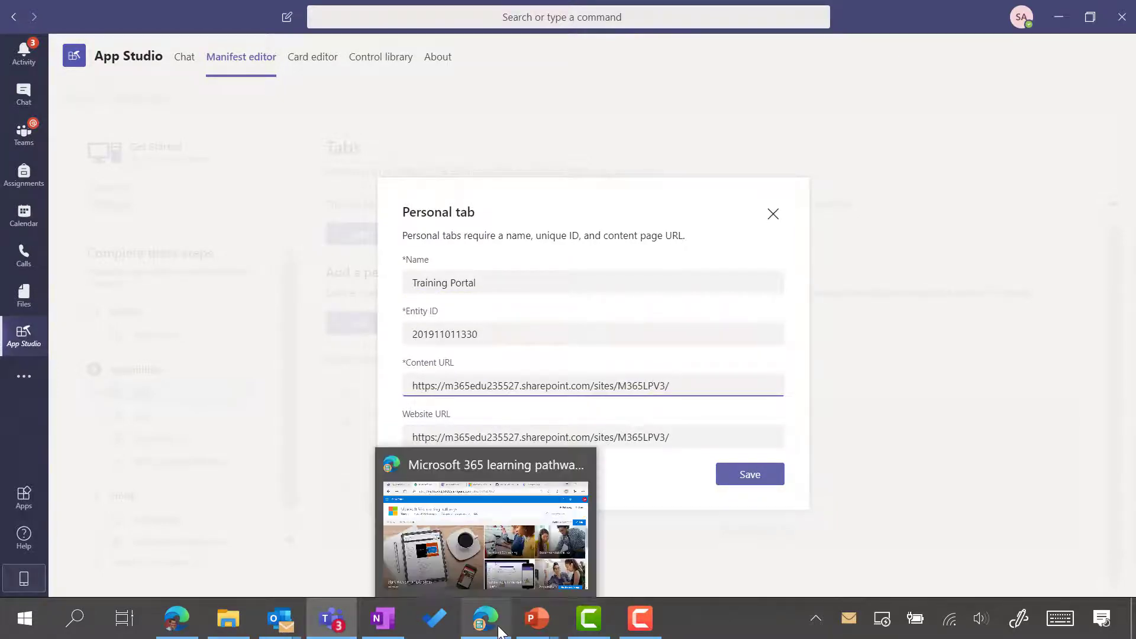
click(503, 559)
key(ctrl+l)
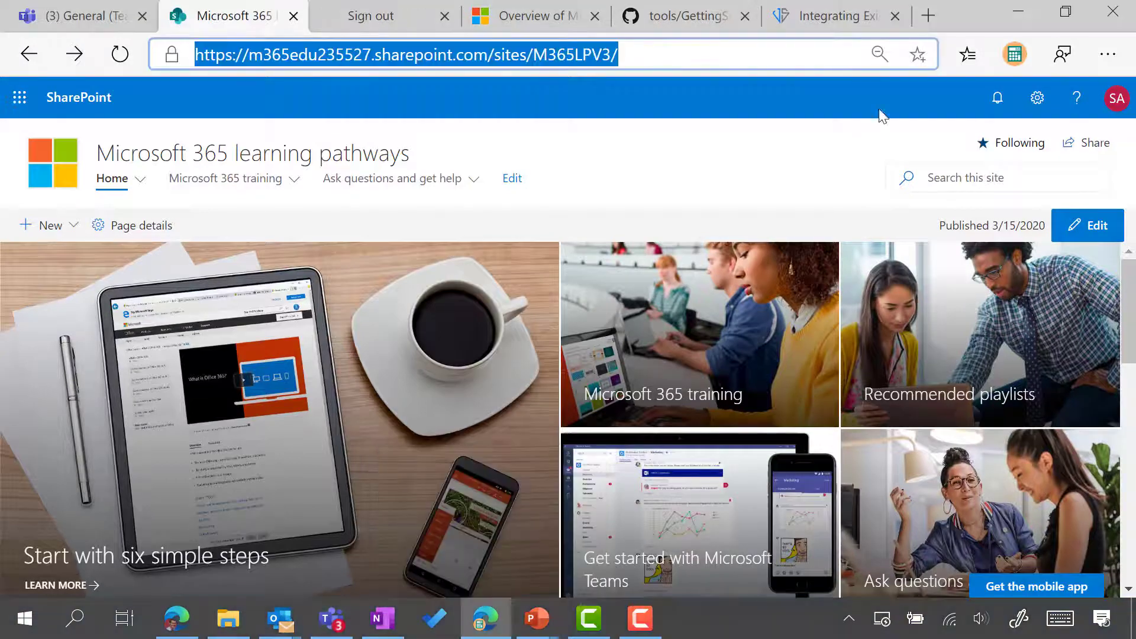
click(819, 10)
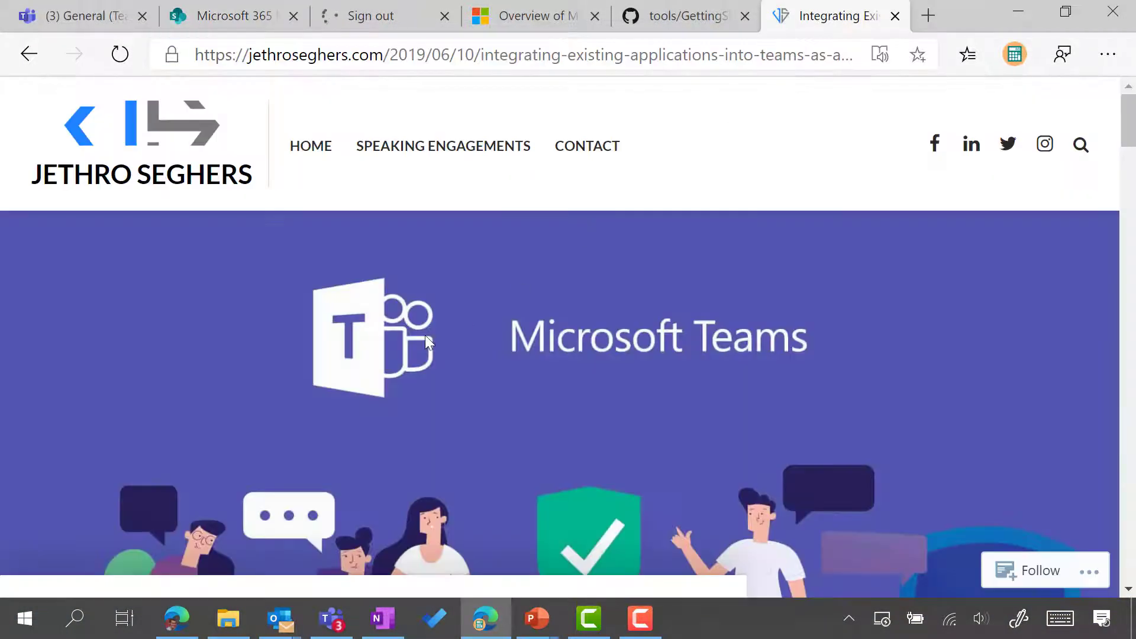
scroll(699, 193, down, 15)
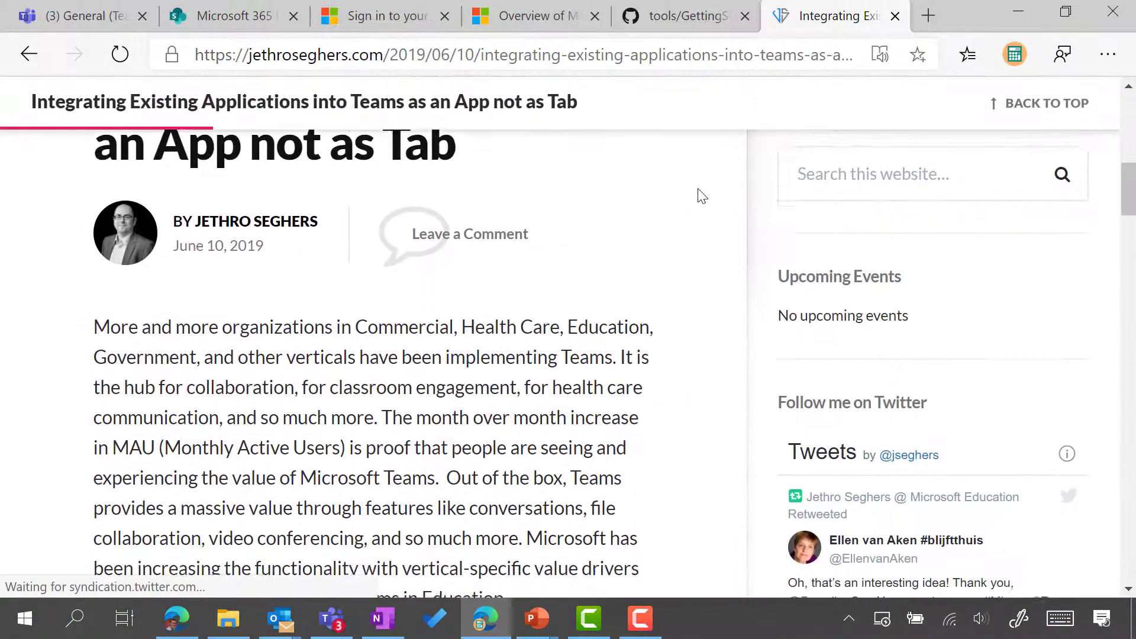
scroll(349, 301, down, 20)
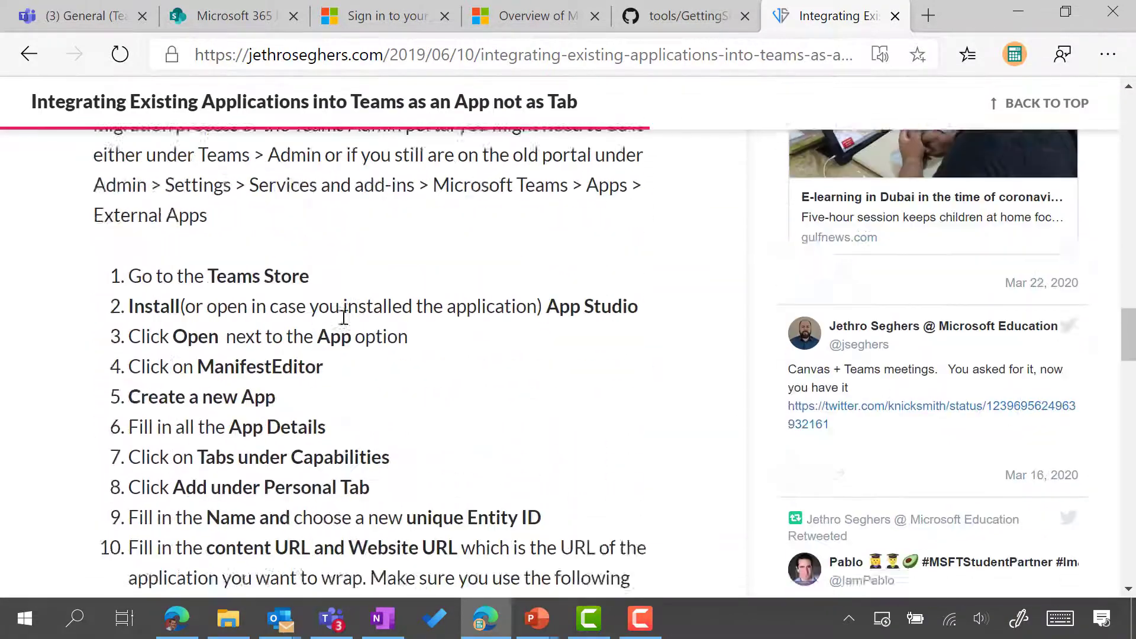
scroll(343, 320, down, 1)
scroll(345, 324, down, 3)
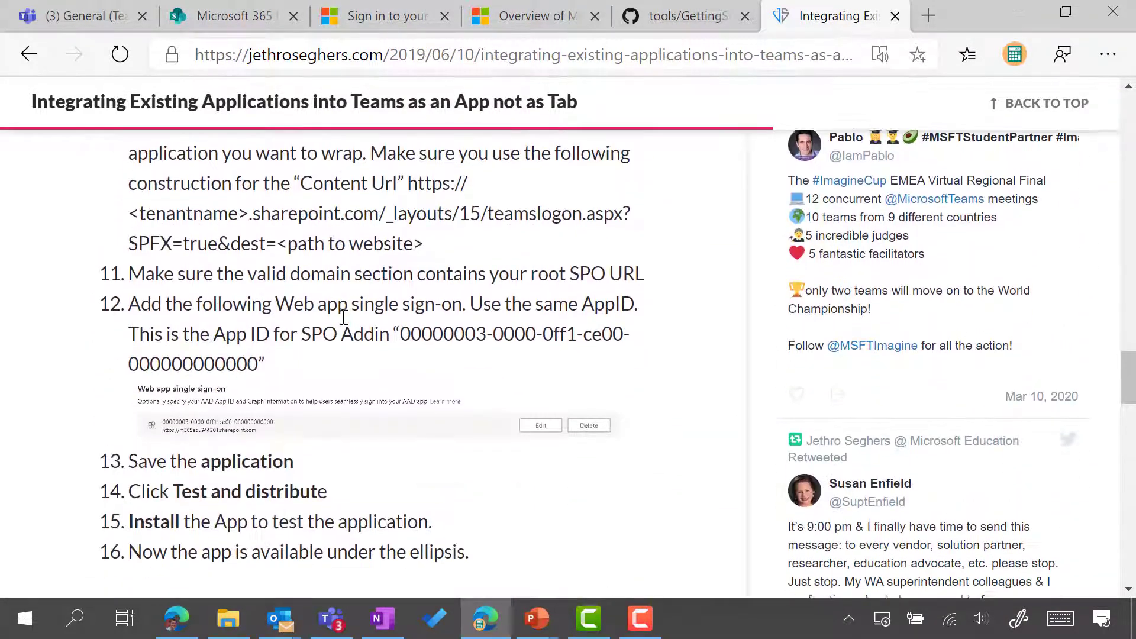
scroll(332, 343, up, 3)
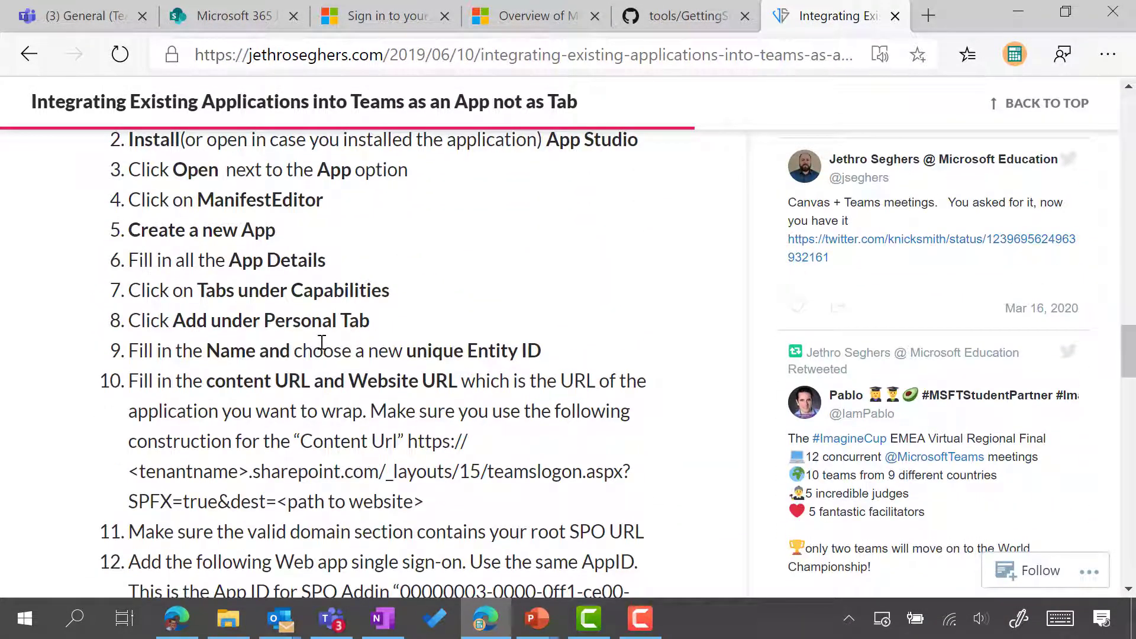
scroll(319, 348, down, 1)
scroll(301, 341, down, 1)
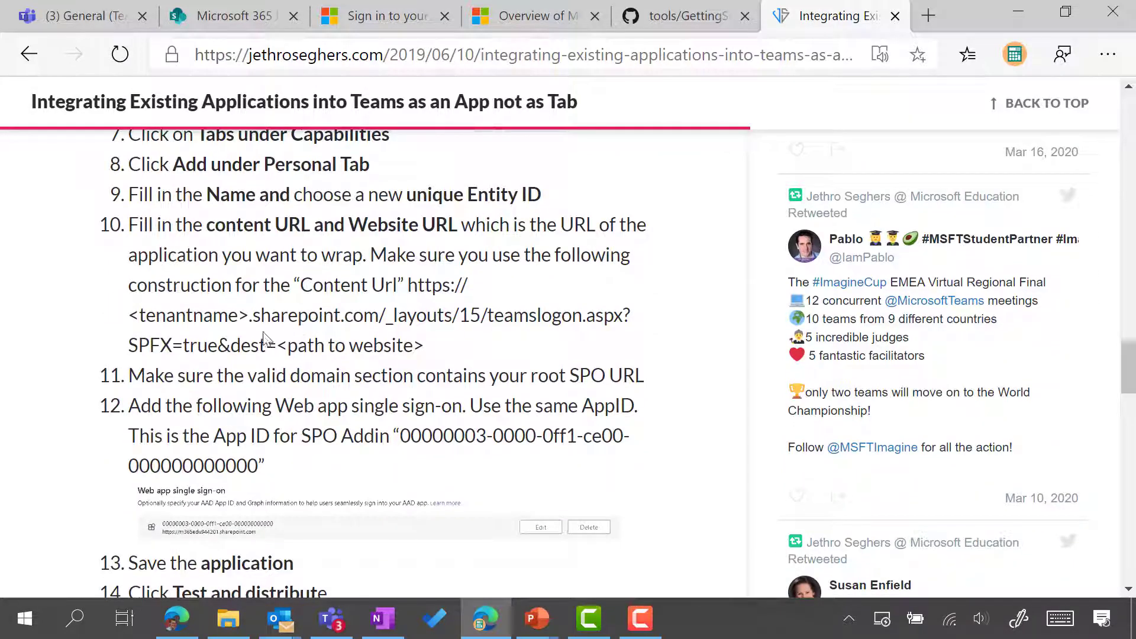
Copy the fragment _layouts/15/teamslogon.aspx?SPFX=true&dest= from the article's Content URL instructions.
drag(385, 320, 626, 316)
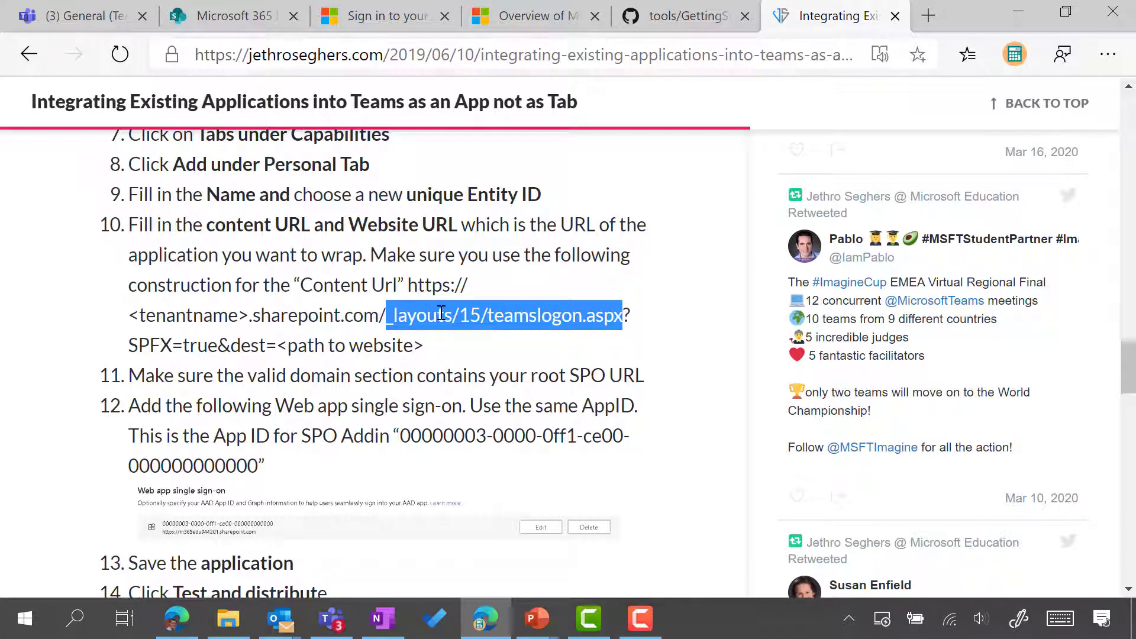
click(415, 314)
drag(380, 315, 278, 355)
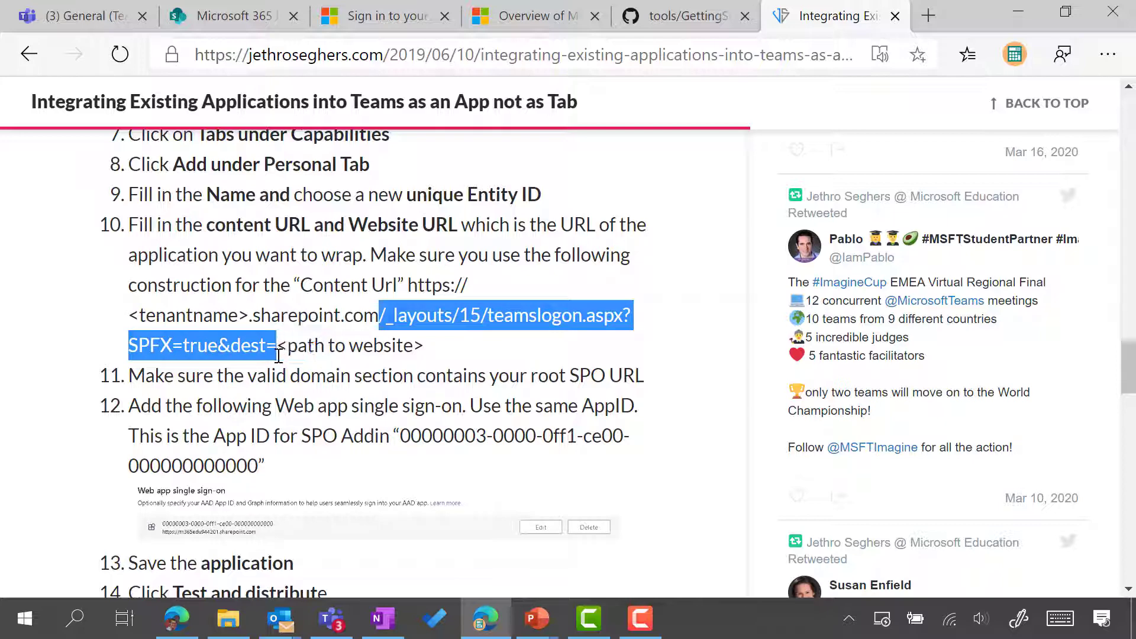
click(390, 318)
drag(388, 317, 279, 352)
key(ctrl+c)
Open Notepad, paste the copied URL fragment into a blank document, and resize and reposition the window so it is fully in view.
key(super)
text(note)
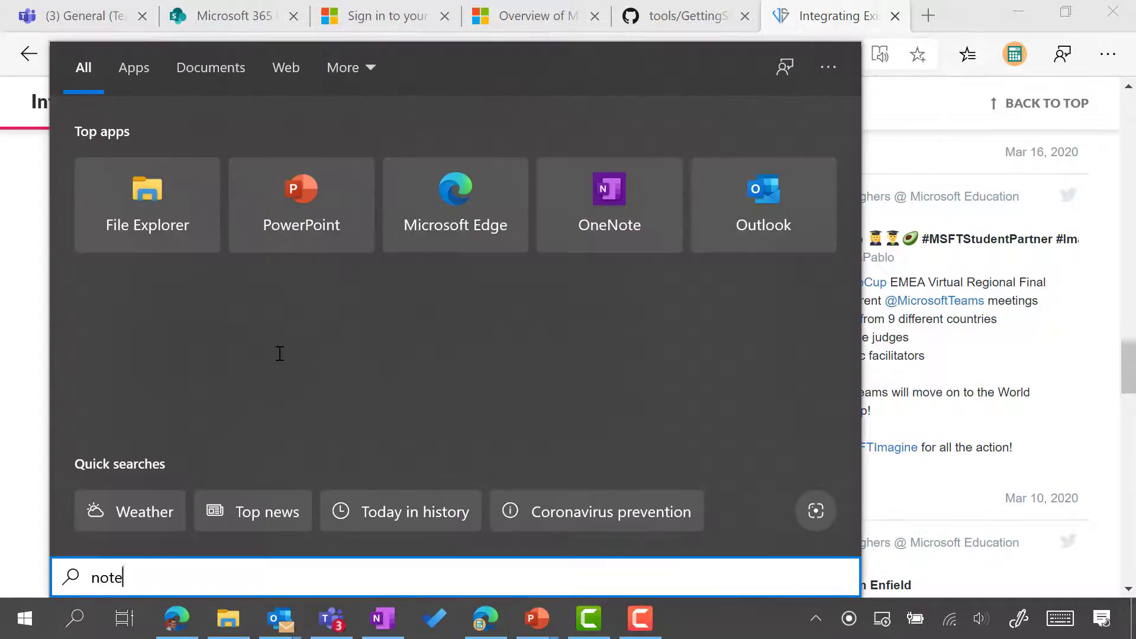
key(Return)
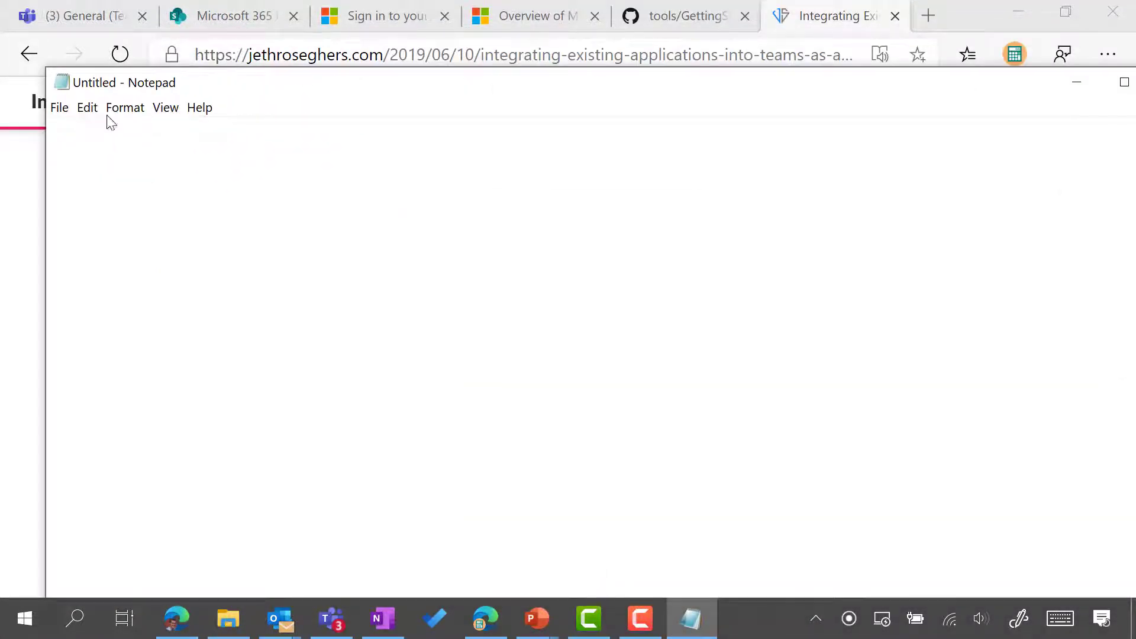
key(ctrl+v)
drag(47, 68, 368, 270)
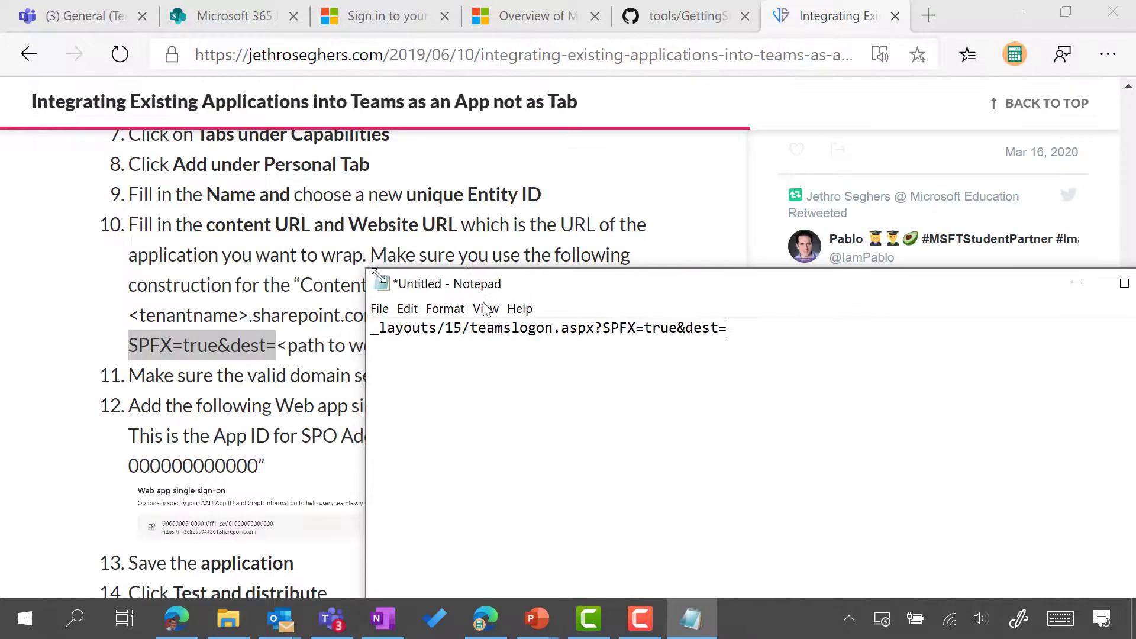
drag(746, 278, 553, 107)
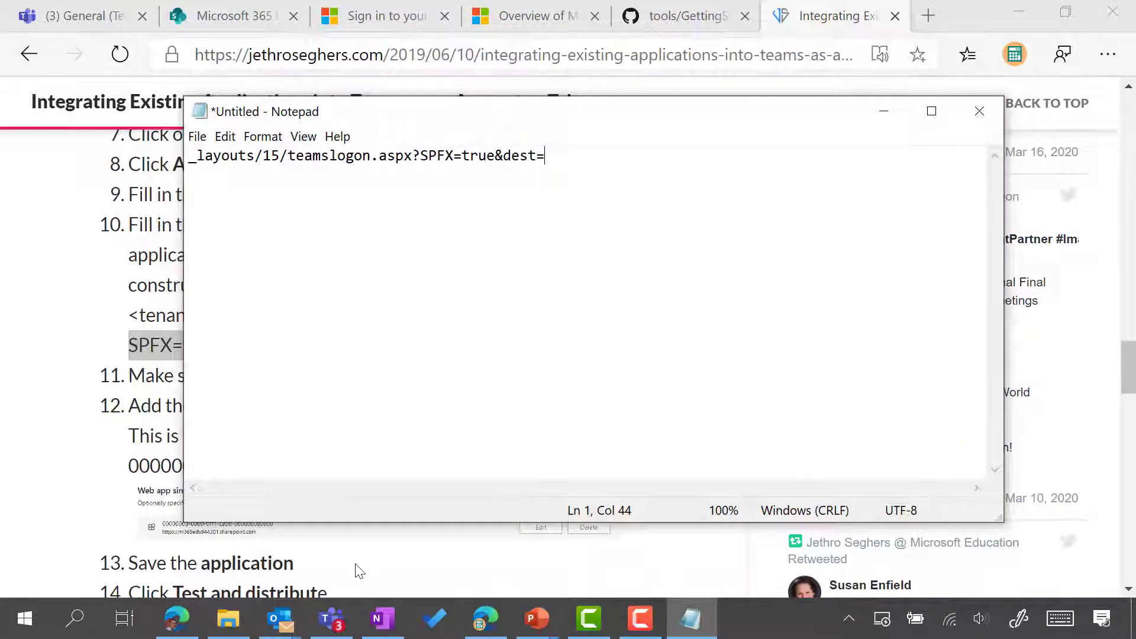
Copy the Training Portal tab's content URL from Teams and paste it into Notepad two lines below the fragment.
click(333, 618)
drag(698, 384, 408, 400)
key(ctrl+c)
click(694, 618)
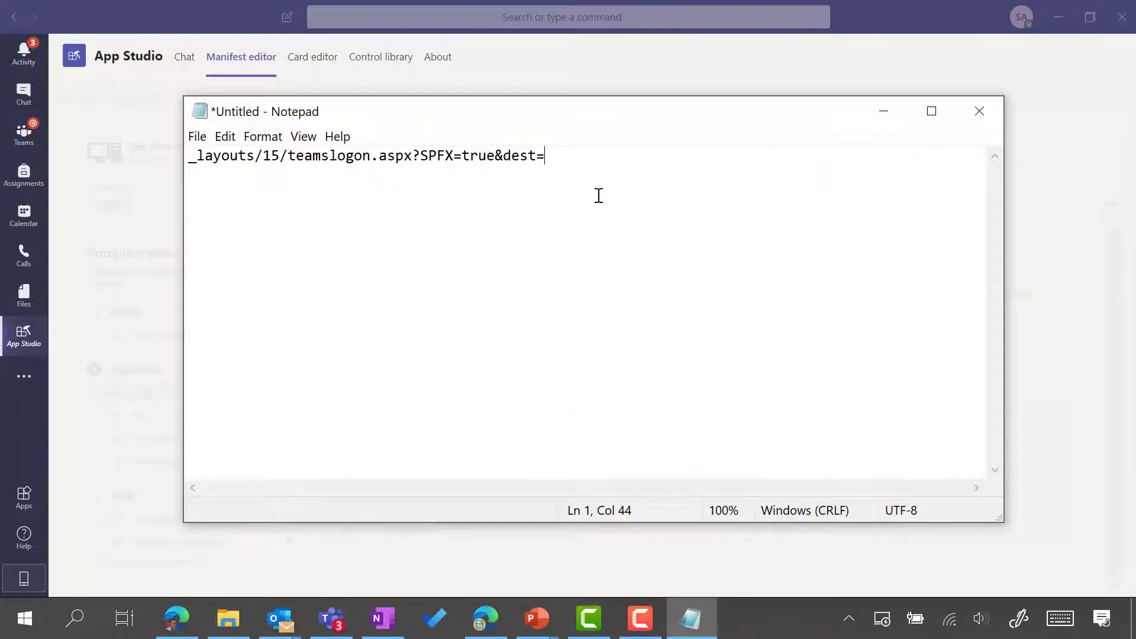
key(Return)
key(Return)
key(ctrl+v)
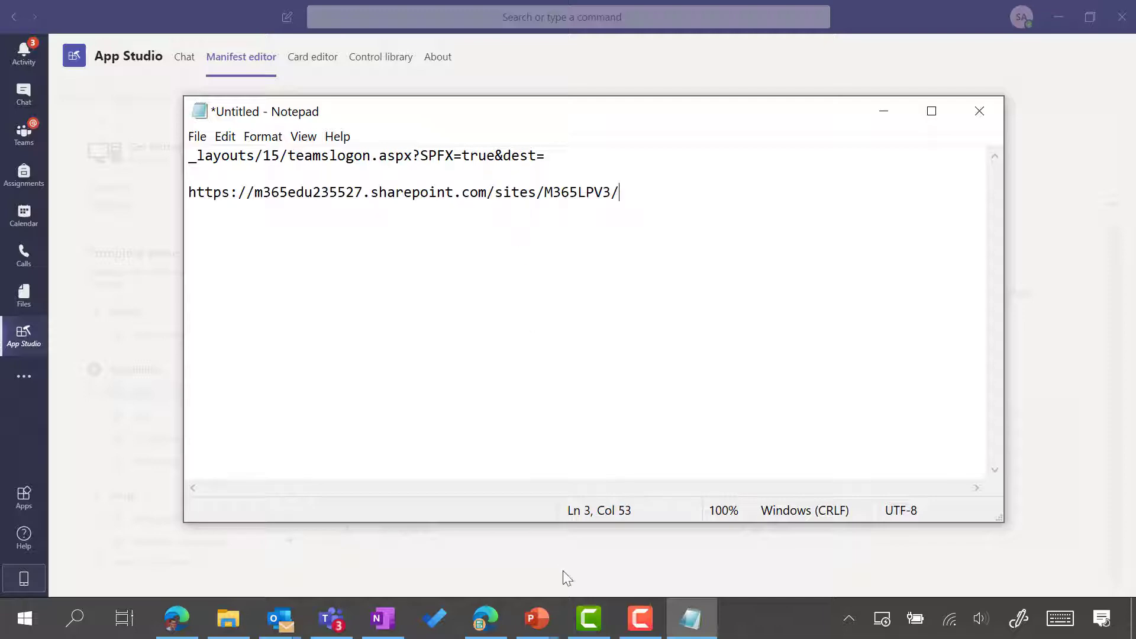
Review the teamslogon.aspx fragment and its position after the tenant domain in the browser article, then minimize the browser.
click(488, 620)
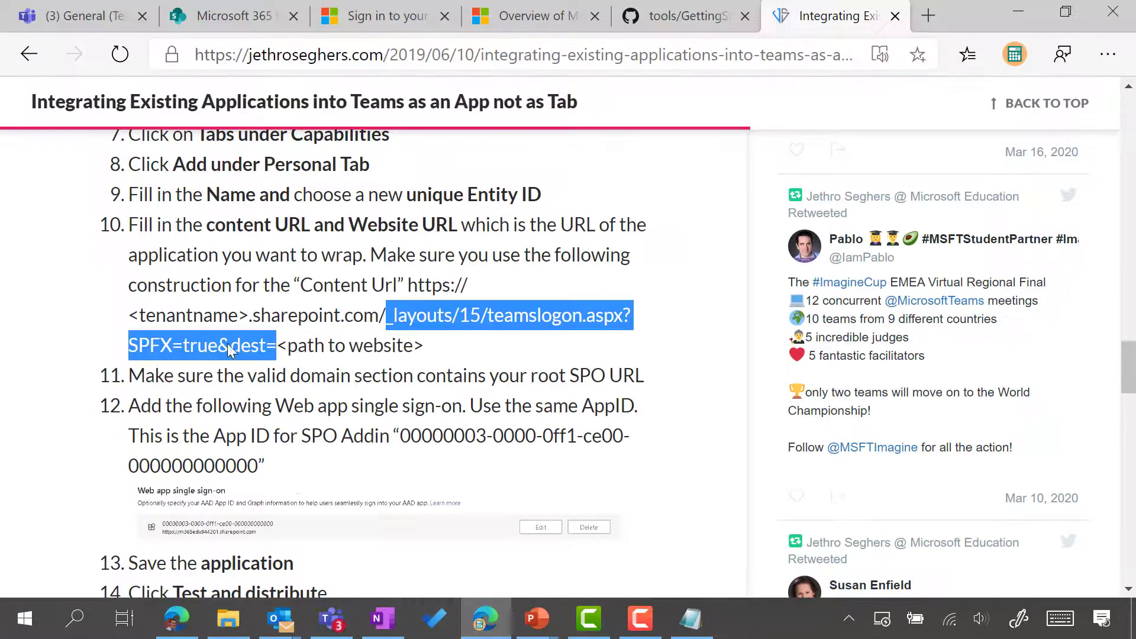
click(381, 320)
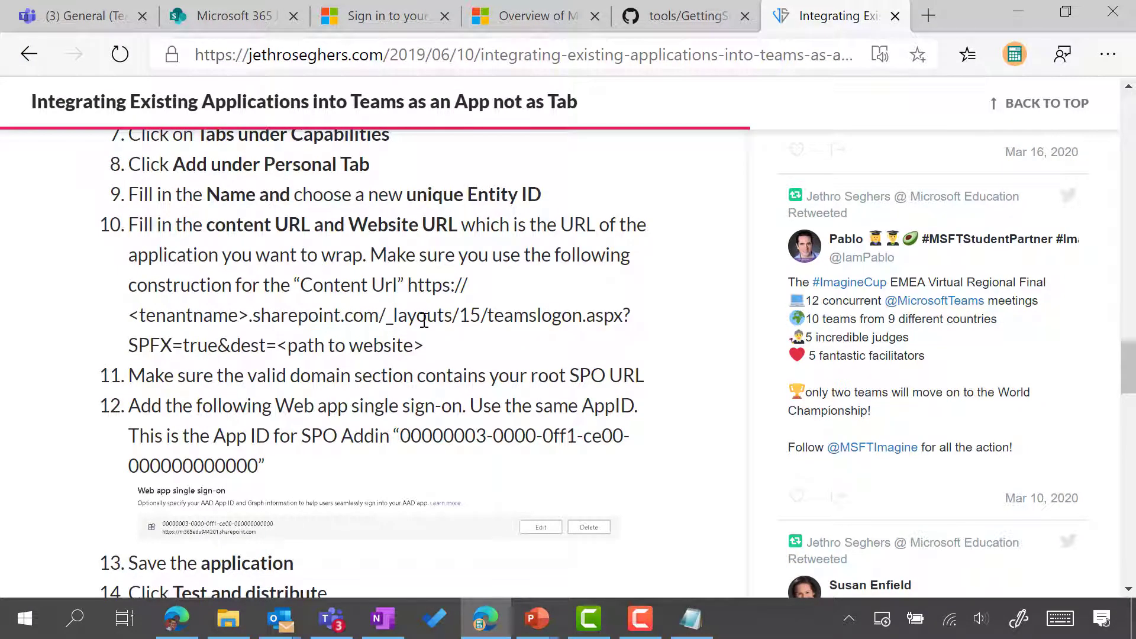
drag(385, 315, 276, 345)
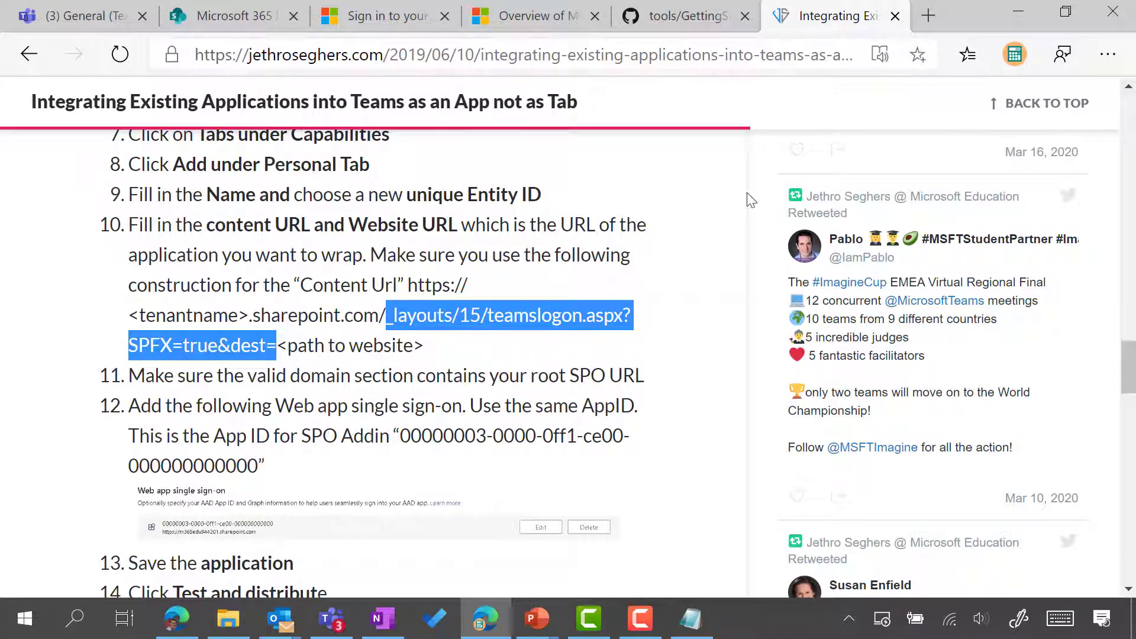
click(1017, 21)
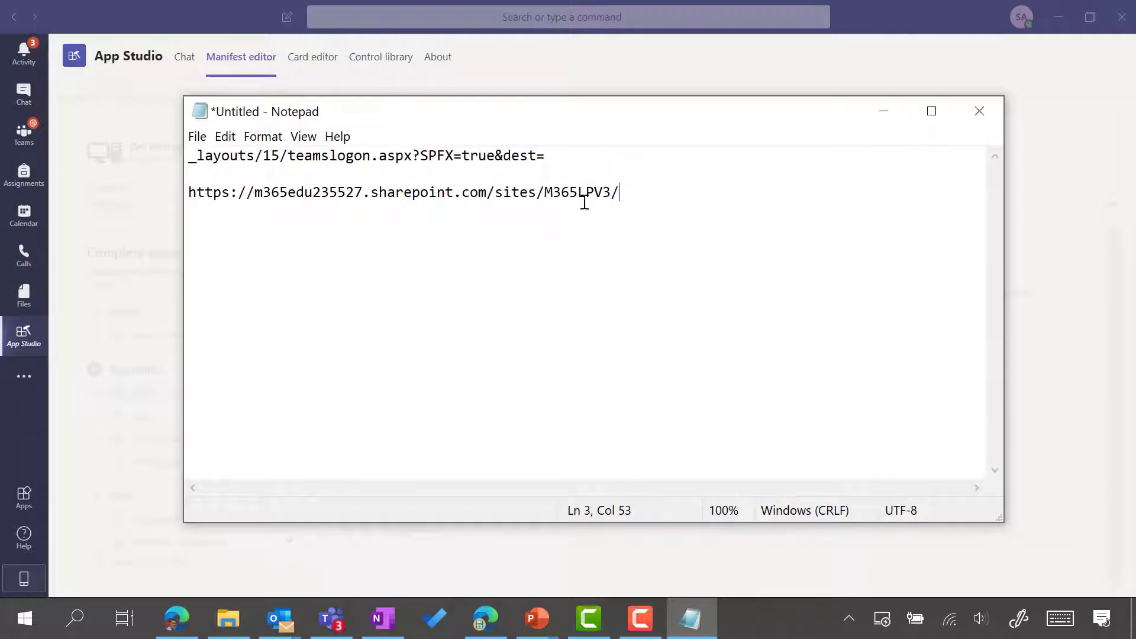
drag(567, 155, 161, 155)
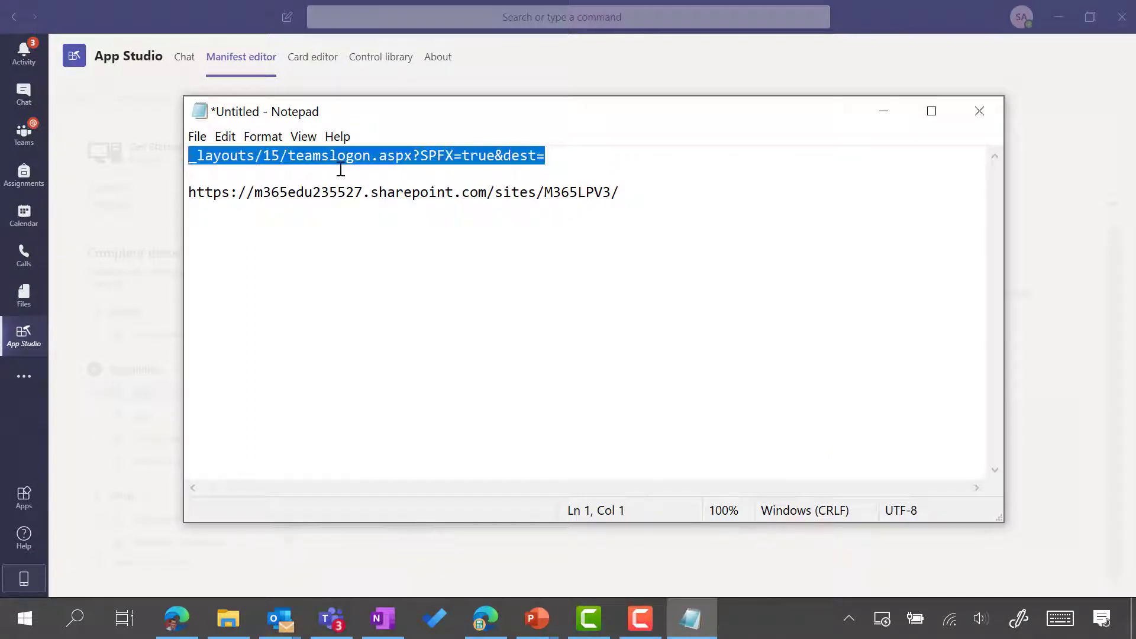
key(ctrl+x)
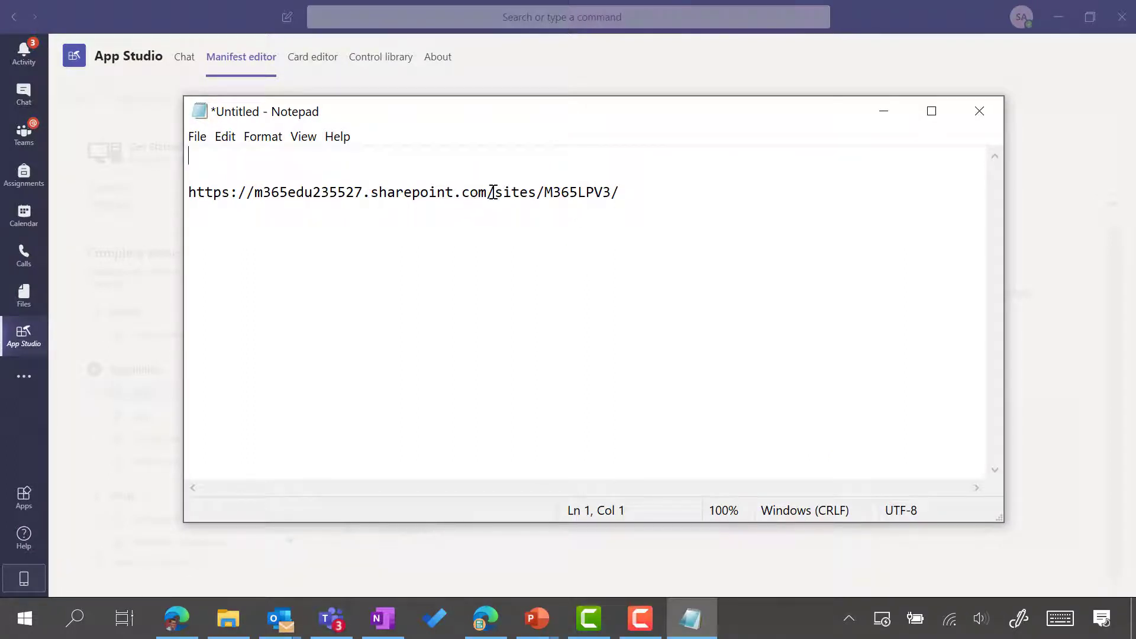
click(495, 193)
key(ctrl+v)
text(/)
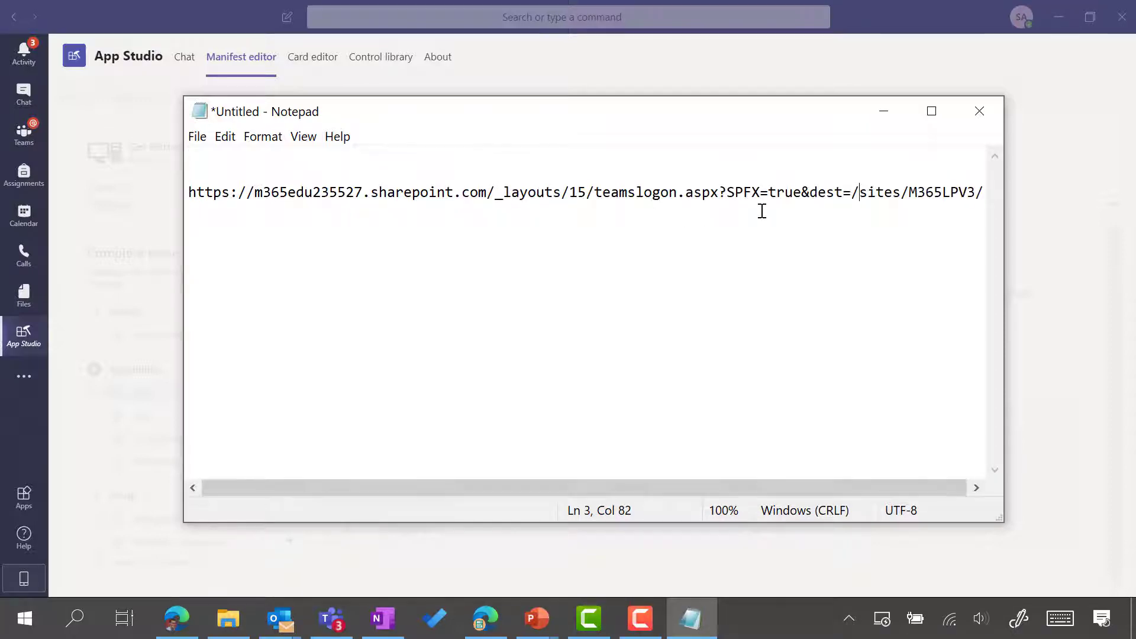
Copy the combined URL from Notepad into the Training Portal tab's content and website URLs in Teams, and try to save.
key(ctrl+a)
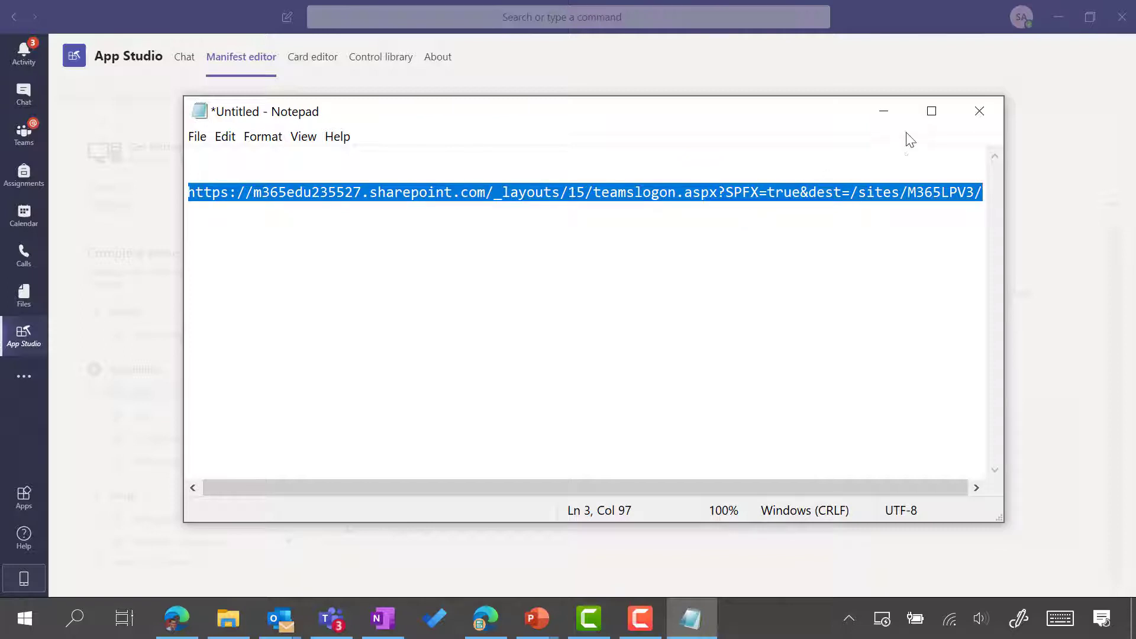
click(884, 115)
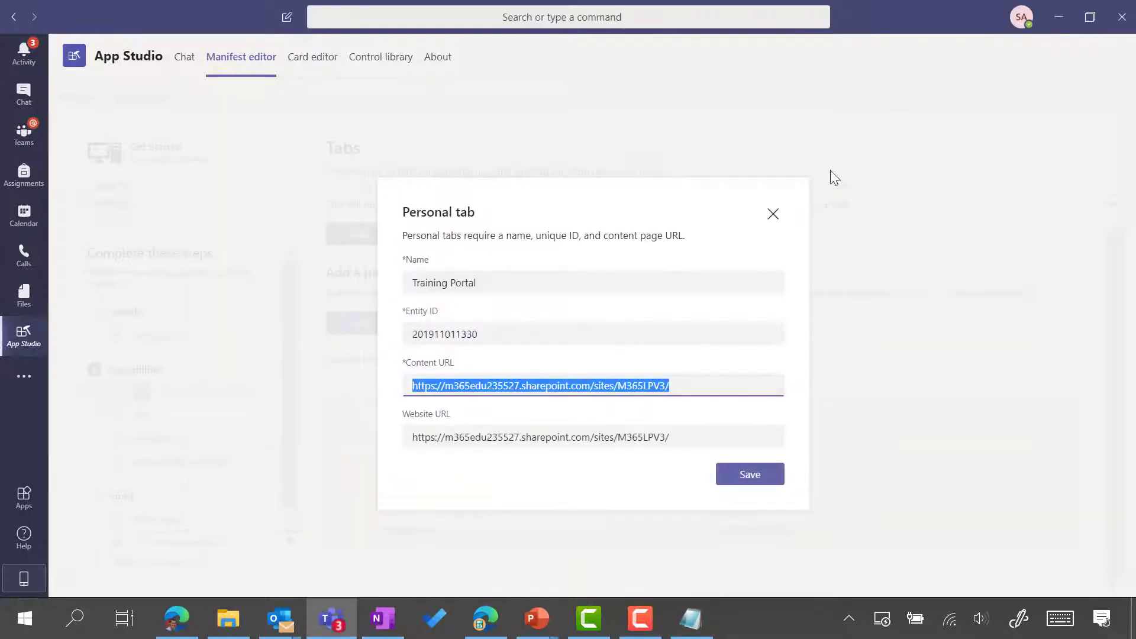
key(ctrl+v)
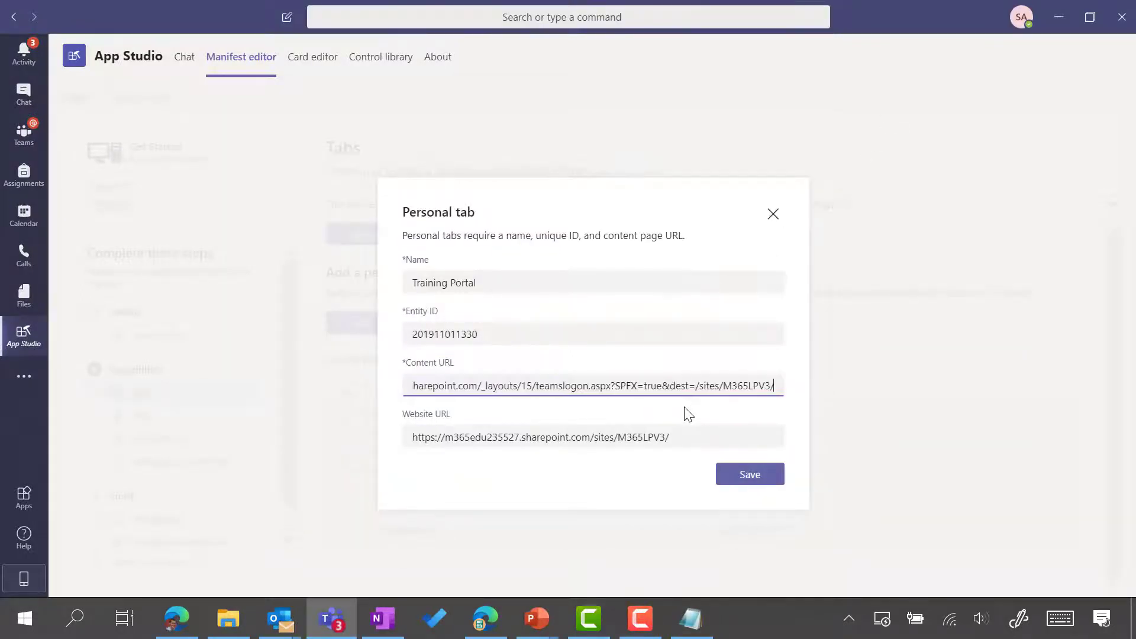
click(698, 437)
key(ctrl+a)
key(ctrl+v)
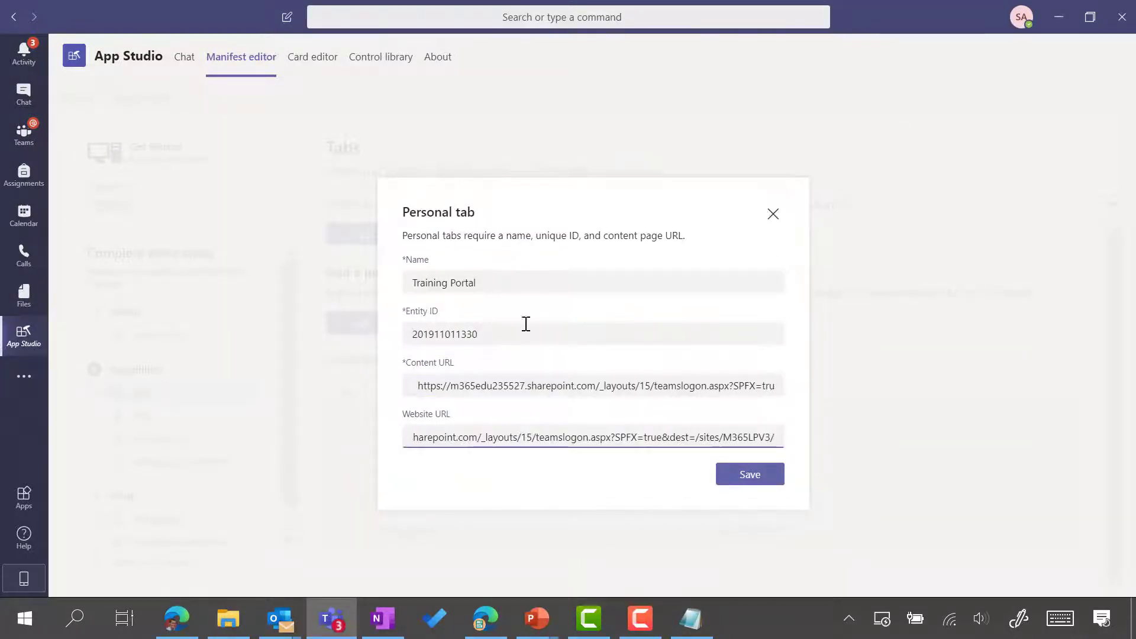
click(750, 475)
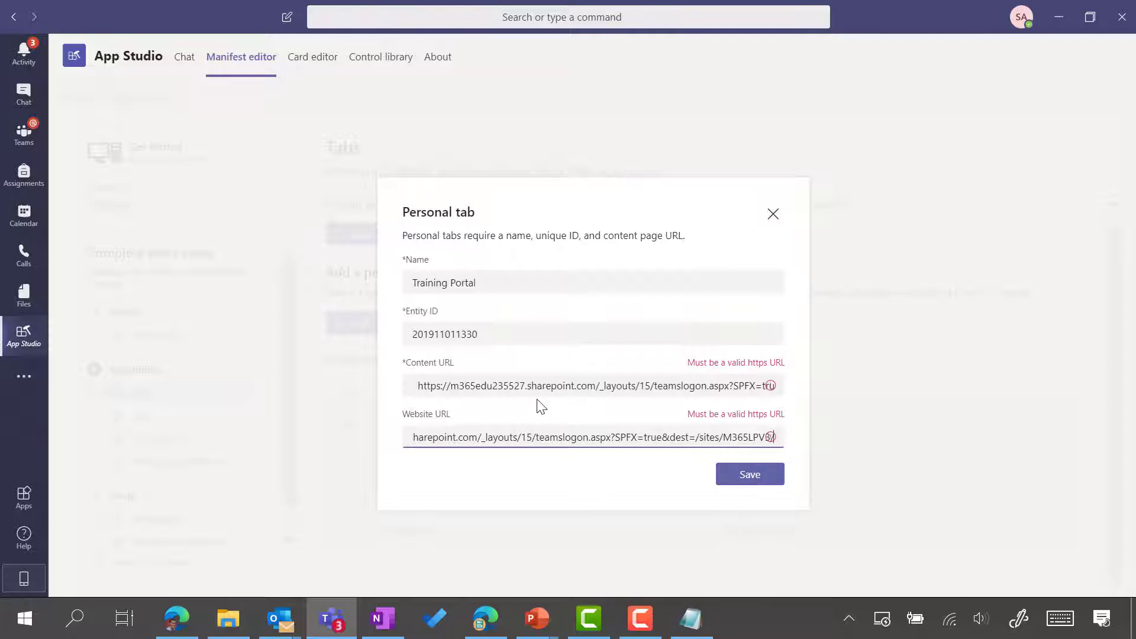
Remove the leading blank space from both the content URL and the website URL, and save the Training Portal tab.
click(586, 387)
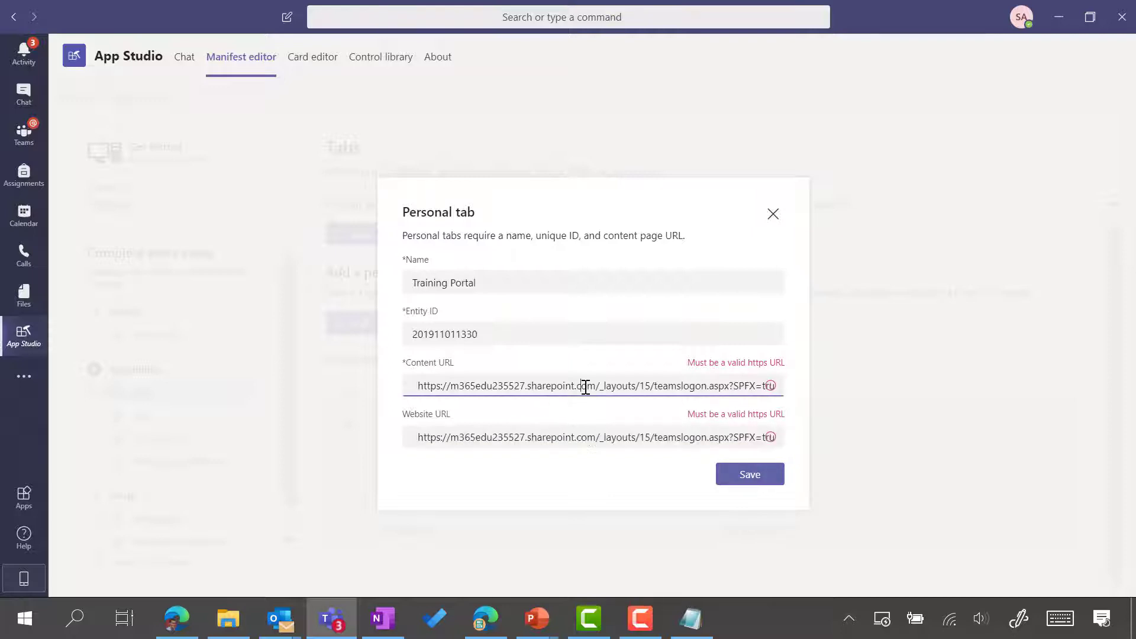
click(419, 386)
key(Delete)
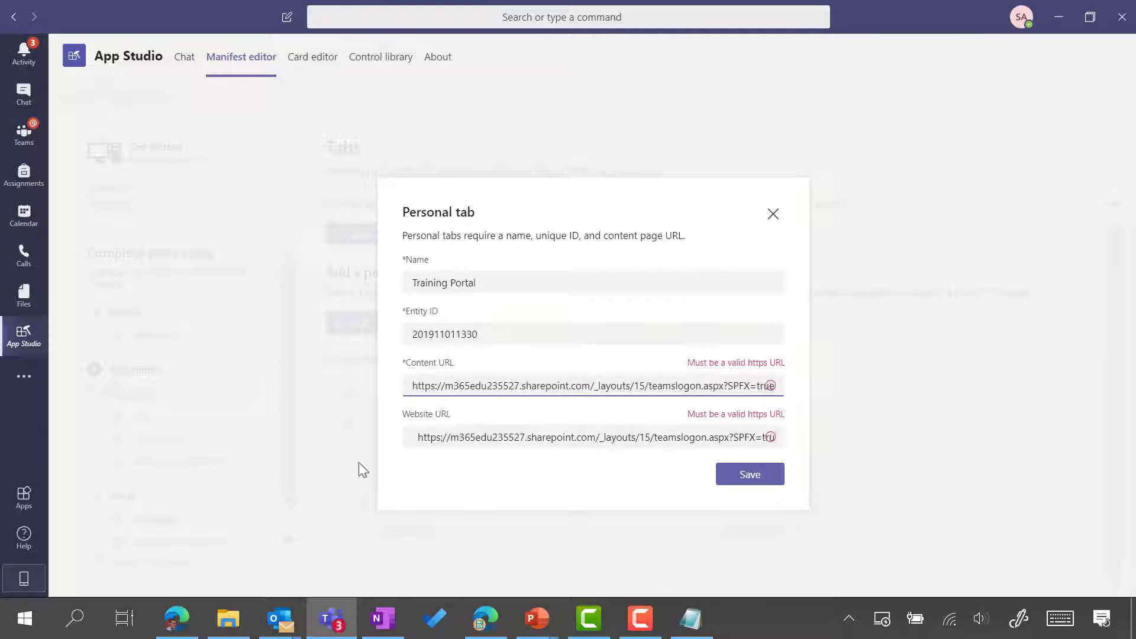
drag(421, 437, 402, 440)
key(Delete)
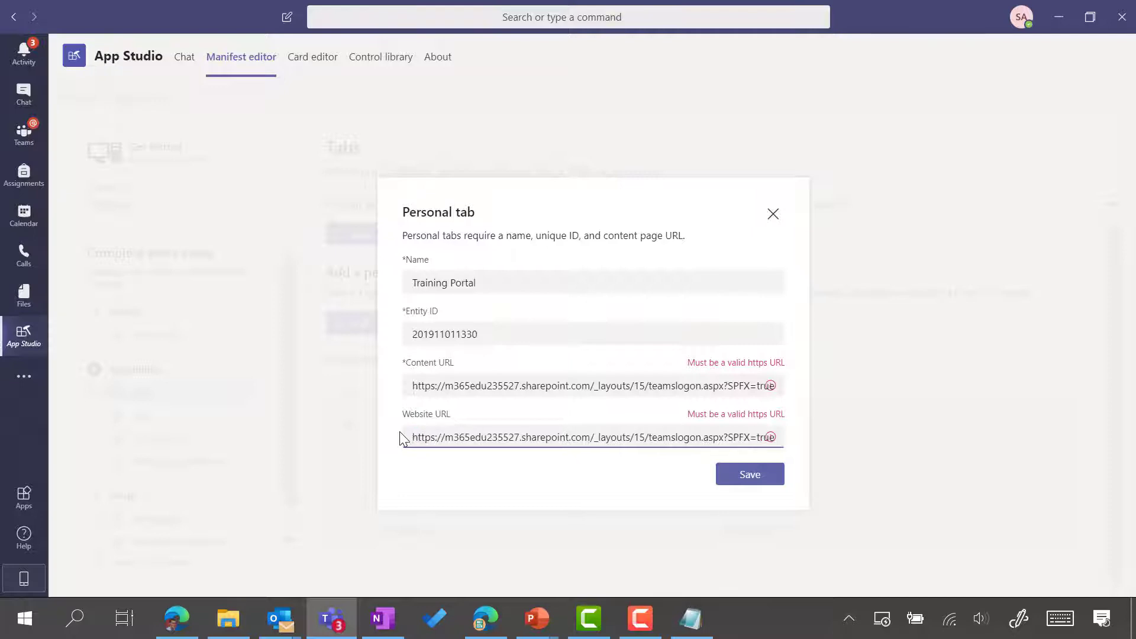
click(752, 483)
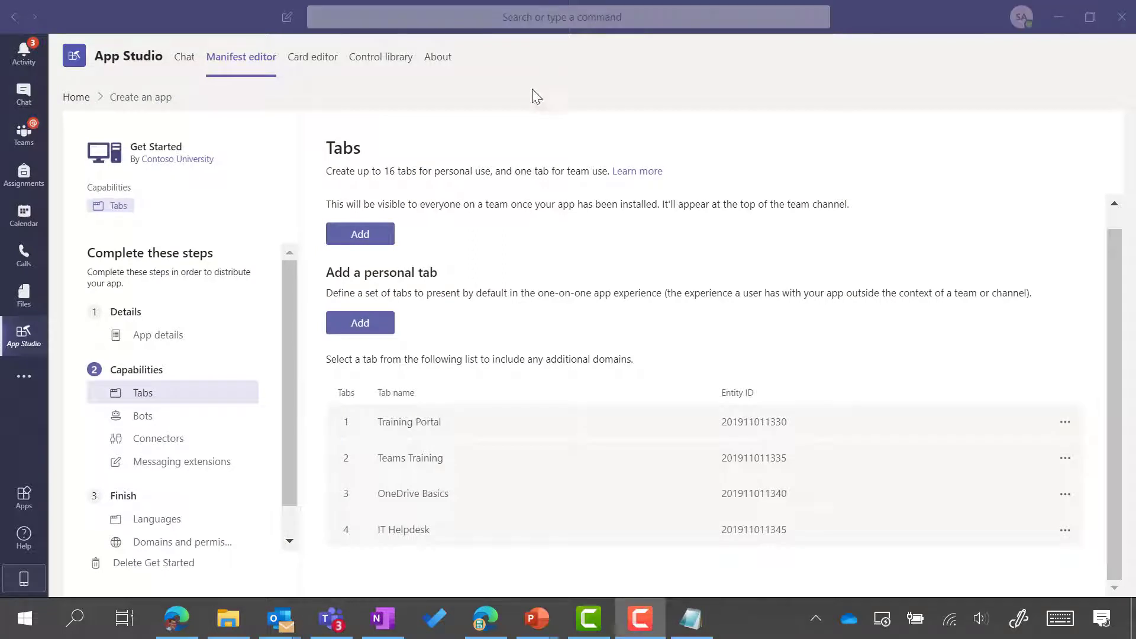
Open the Teams Training tab for editing and copy its content URL into Notepad below the teamslogon.aspx fragment.
click(1064, 459)
click(1009, 484)
click(605, 388)
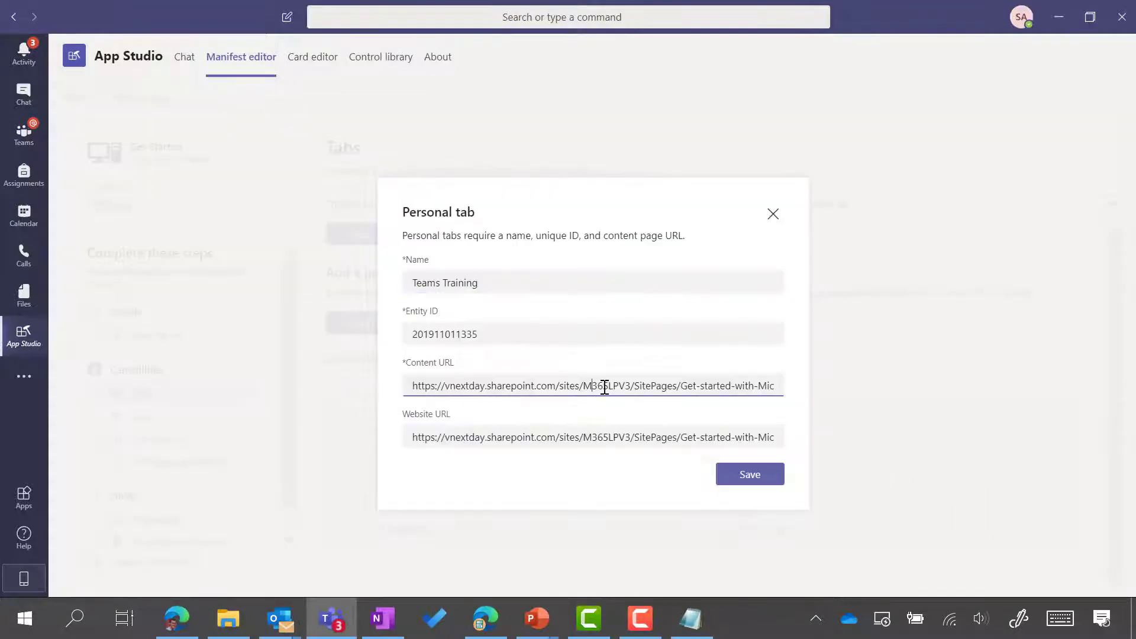
key(ctrl+a)
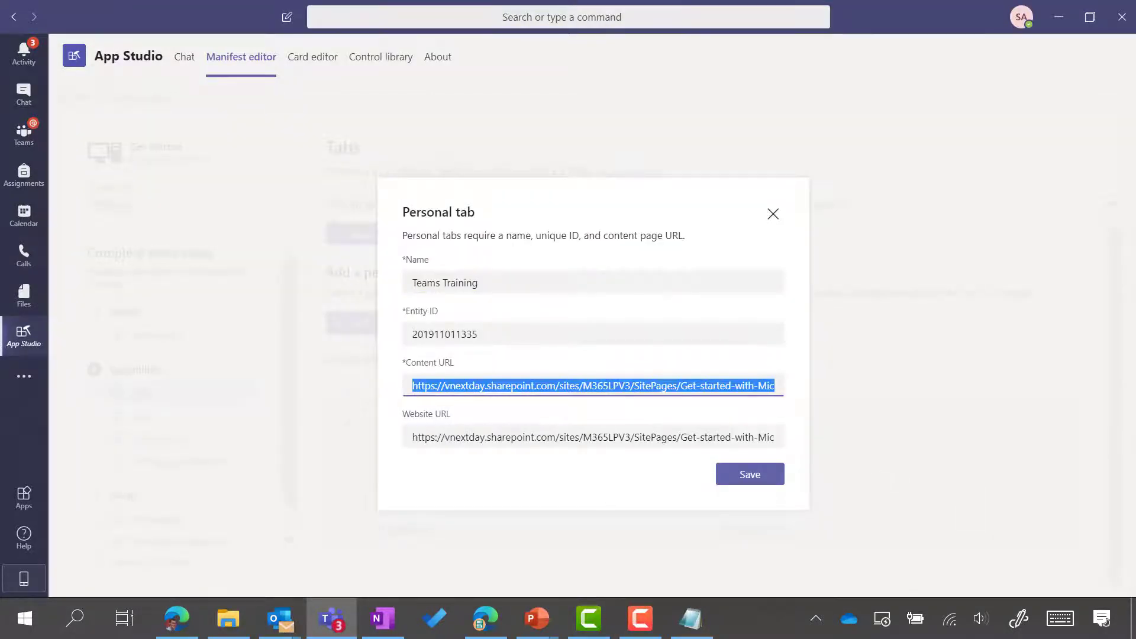
click(690, 618)
drag(730, 265, 596, 144)
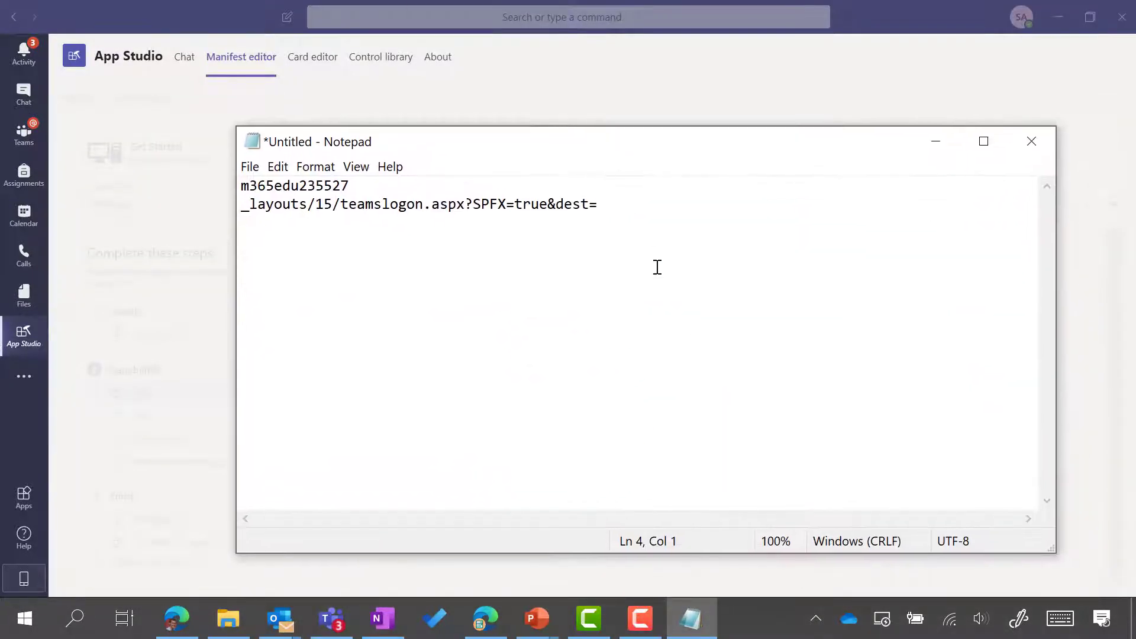
text(https://vnextday.sharepoint.com/sites/M365LPV3/SitePages/Get-started-with-Microsoft-Teams.aspx)
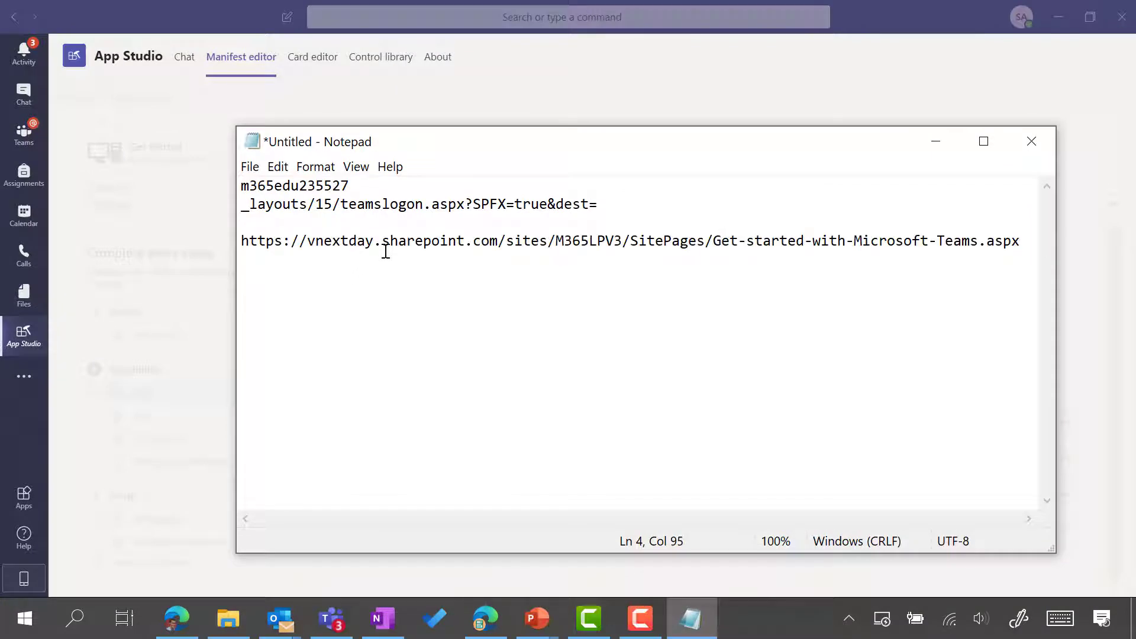
Replace the tenant name vnextday in the Get-started-with-Microsoft-Teams.aspx URL with m365edu235527.
drag(362, 186, 242, 188)
key(ctrl+c)
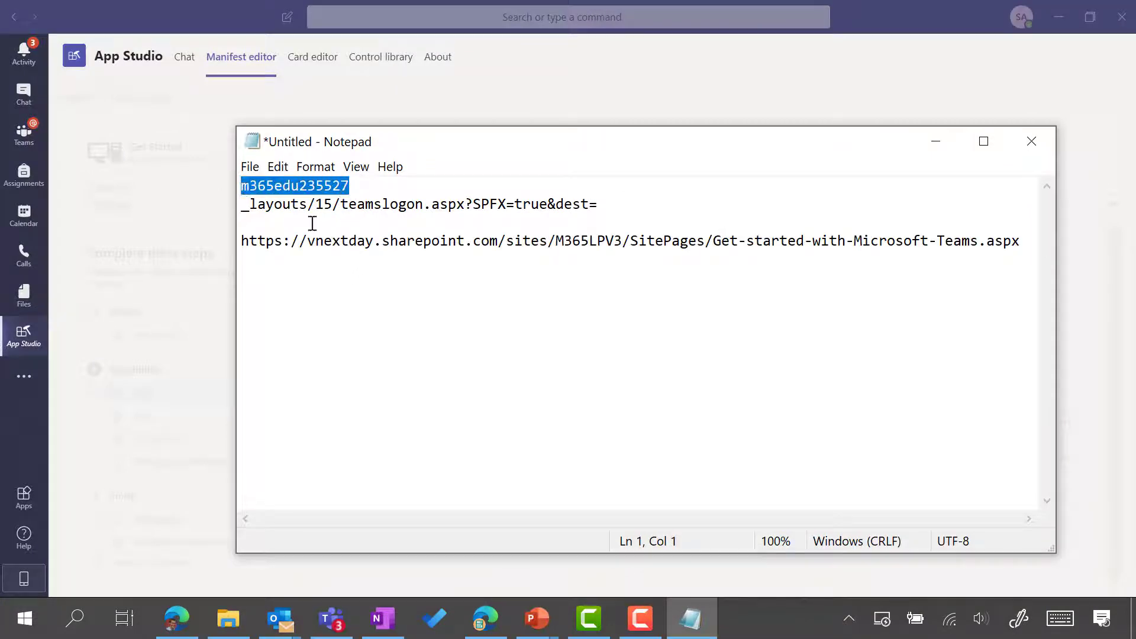
double_click(353, 240)
click(368, 240)
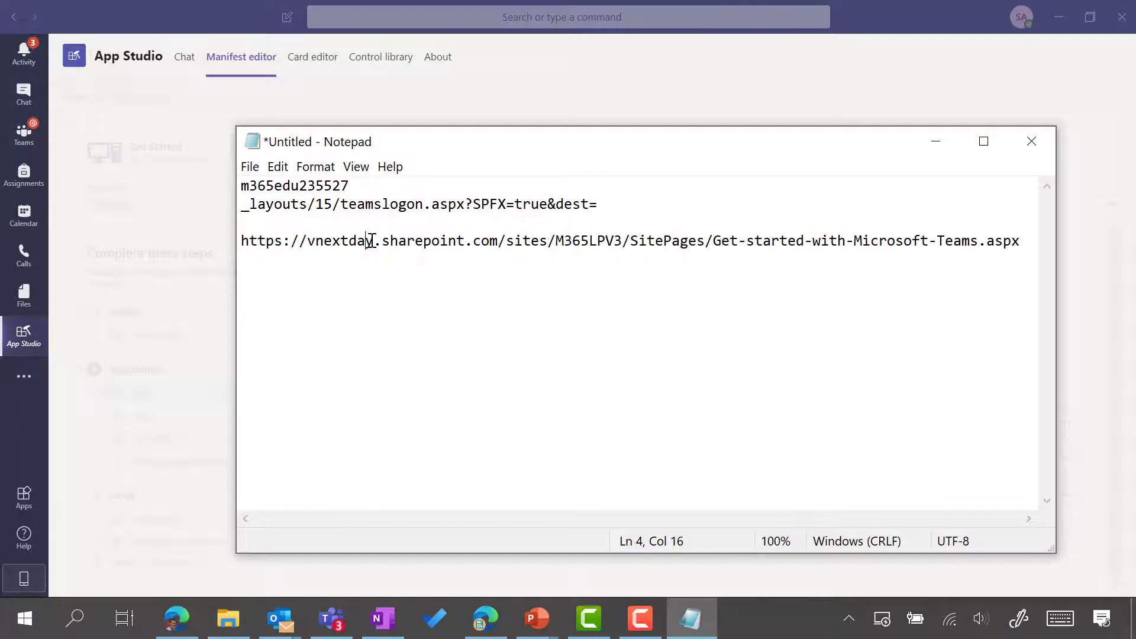
drag(372, 240, 307, 240)
key(ctrl+v)
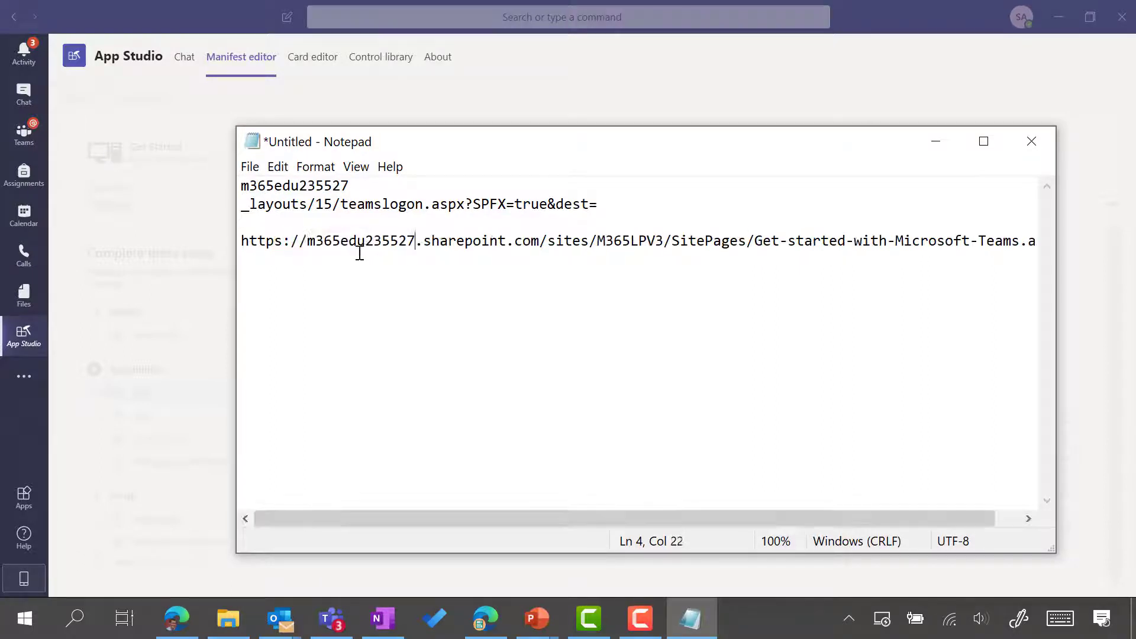
Insert _layouts/15/teamslogon.aspx?SPFX=true&dest= after sharepoint.com/ in the Microsoft Teams page URL and add a slash before sites.
click(282, 219)
drag(283, 220, 230, 208)
key(ctrl+c)
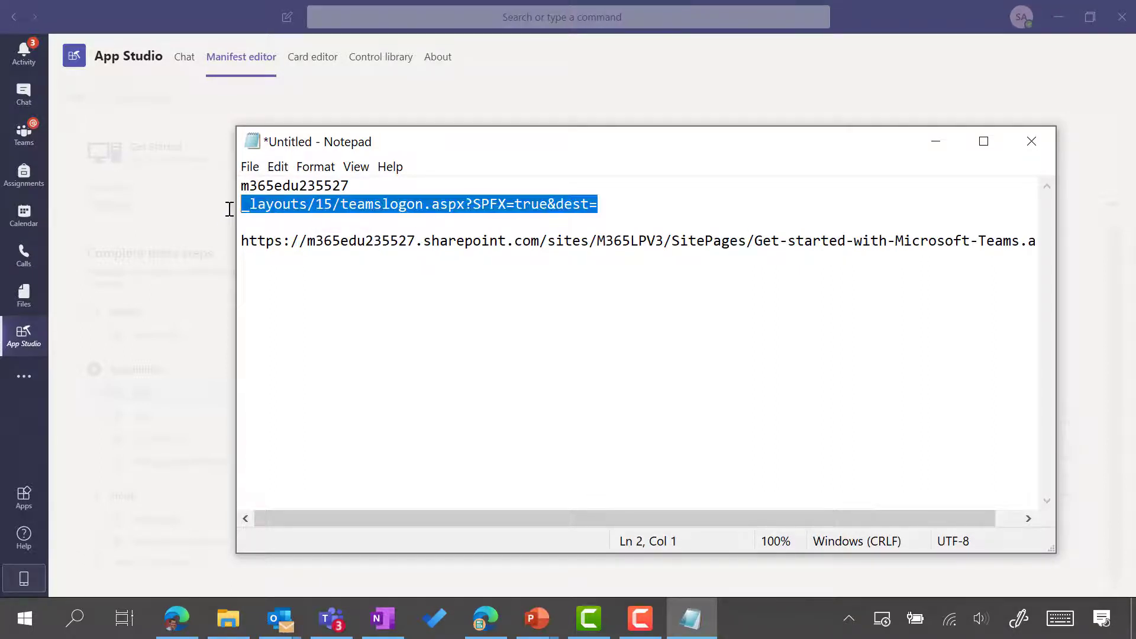
click(547, 245)
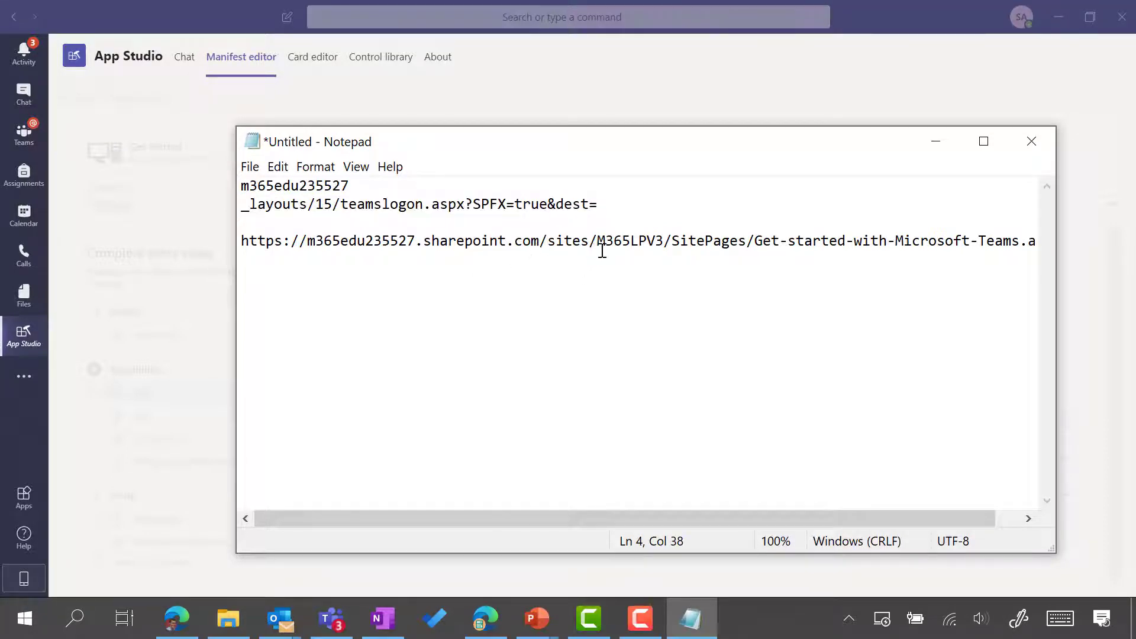
key(ctrl+v)
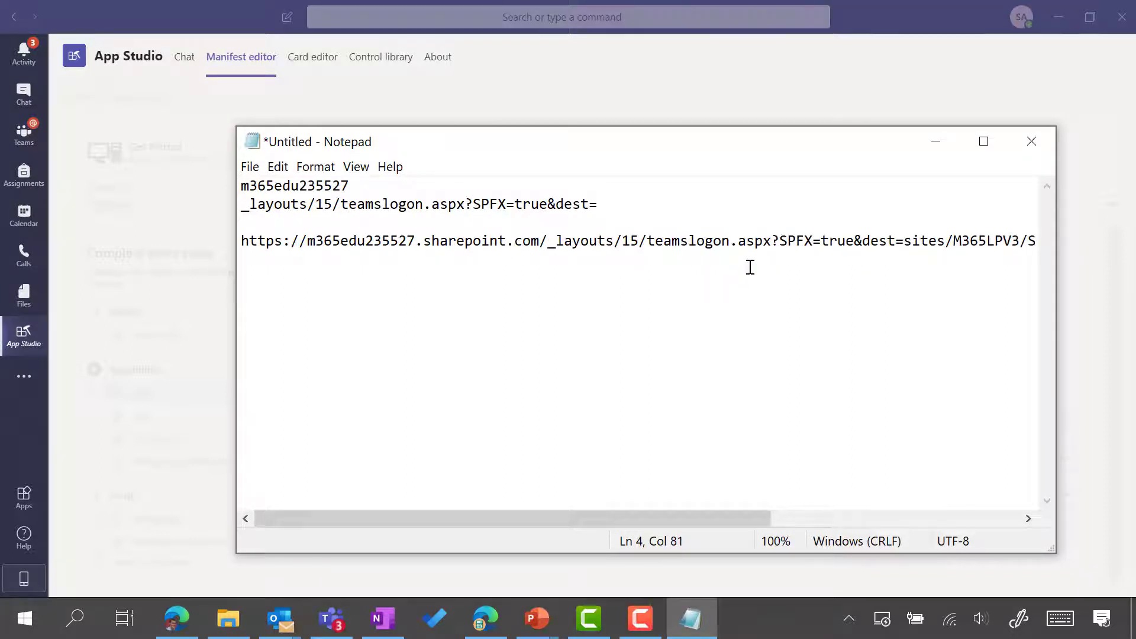
text(/)
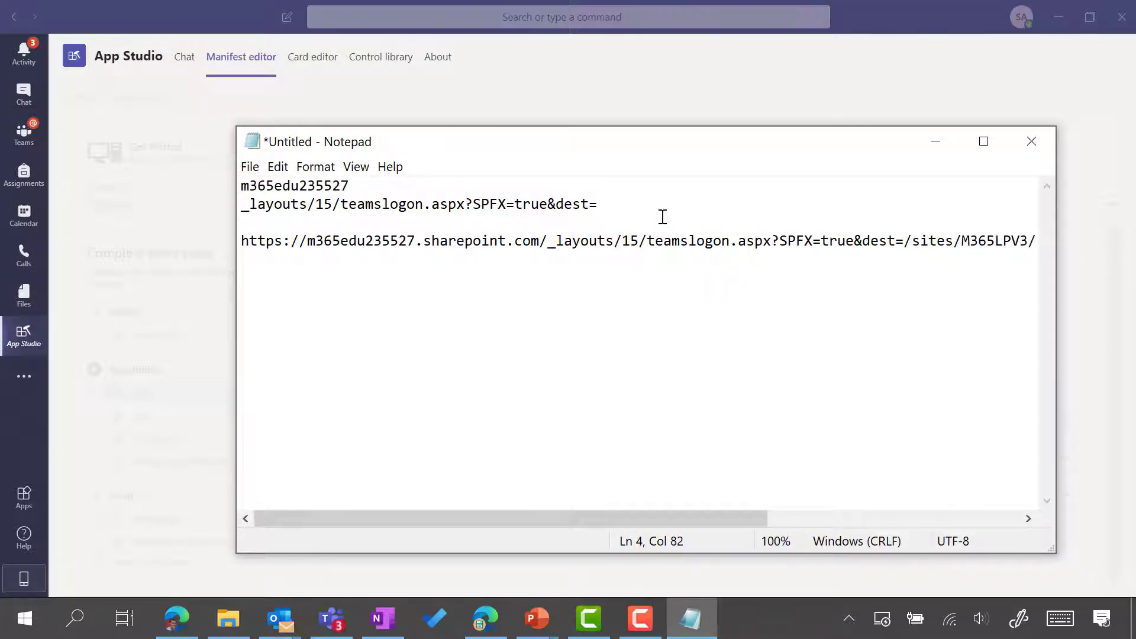
Copy the combined Microsoft Teams page URL from Notepad into the Teams Training tab's content and website URLs, and save the tab.
drag(599, 204, 204, 171)
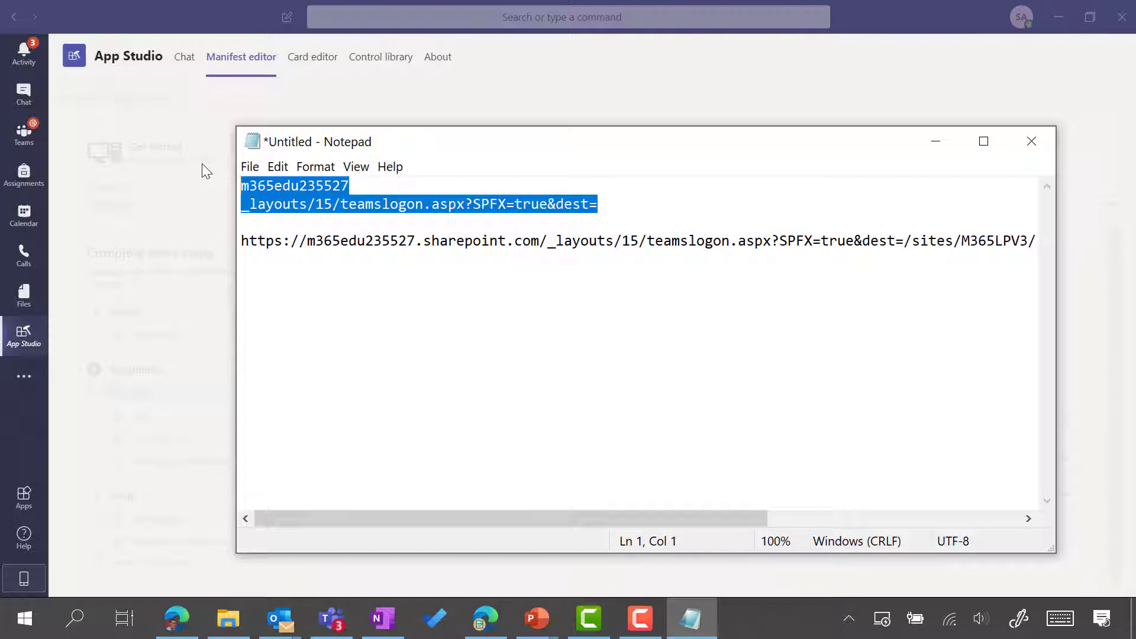
drag(241, 242, 1078, 246)
key(ctrl+c)
click(935, 141)
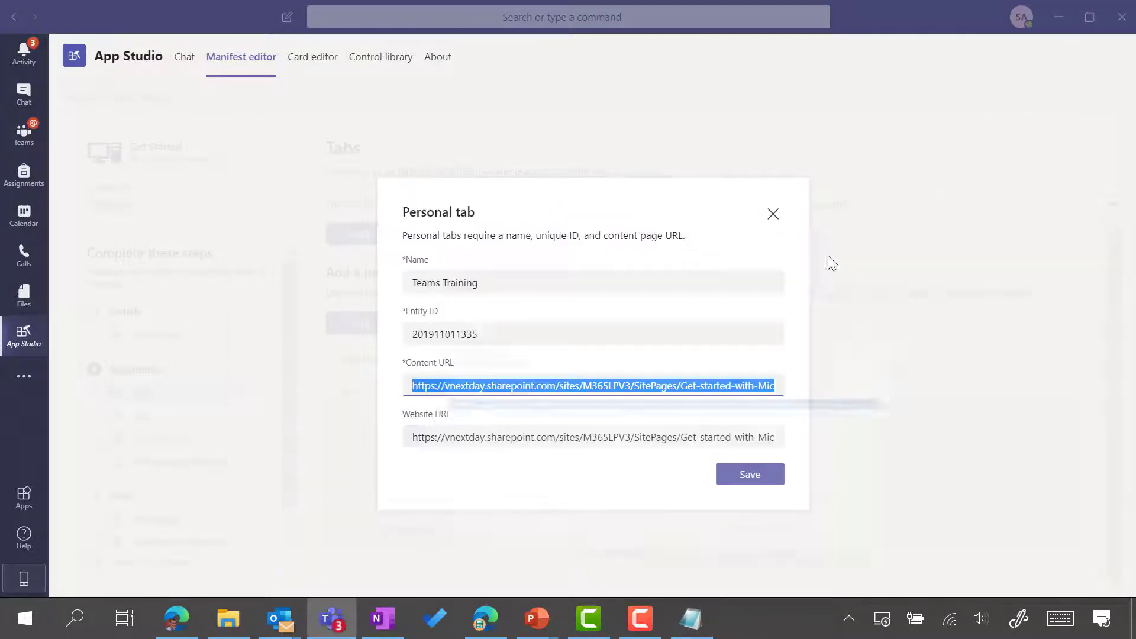
key(ctrl+v)
drag(555, 387, 28, 355)
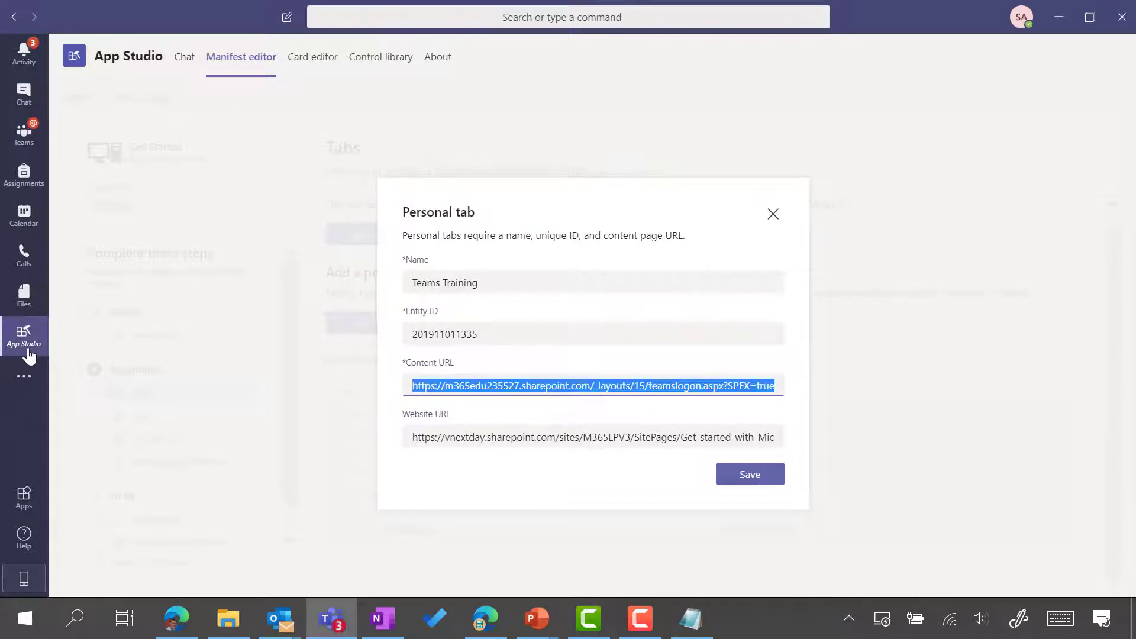
click(410, 384)
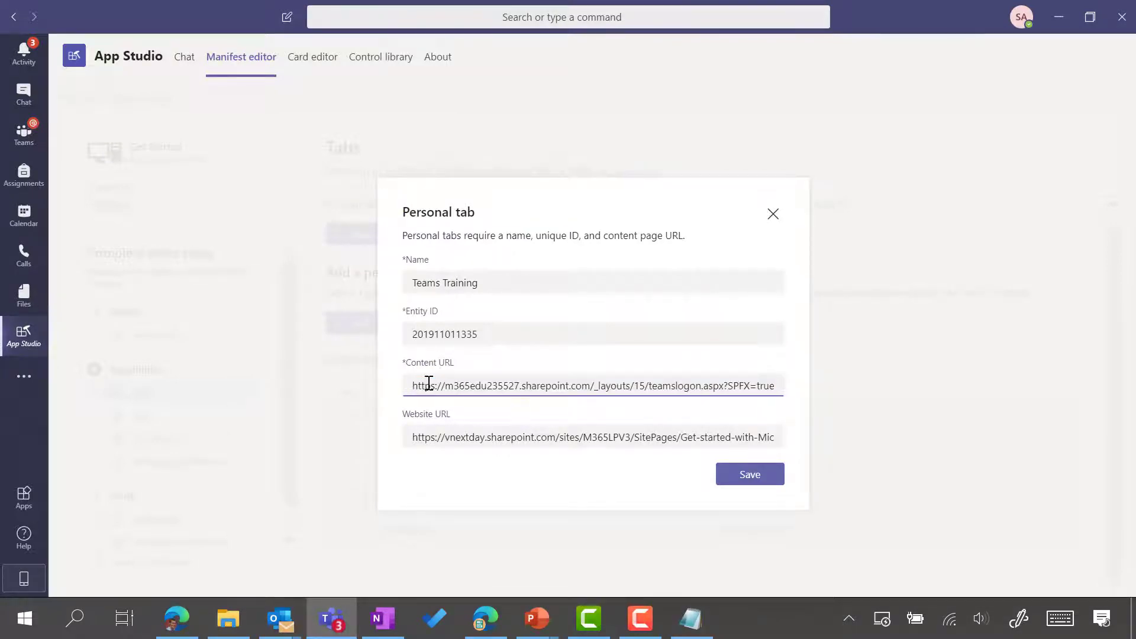
click(474, 444)
key(ctrl+a)
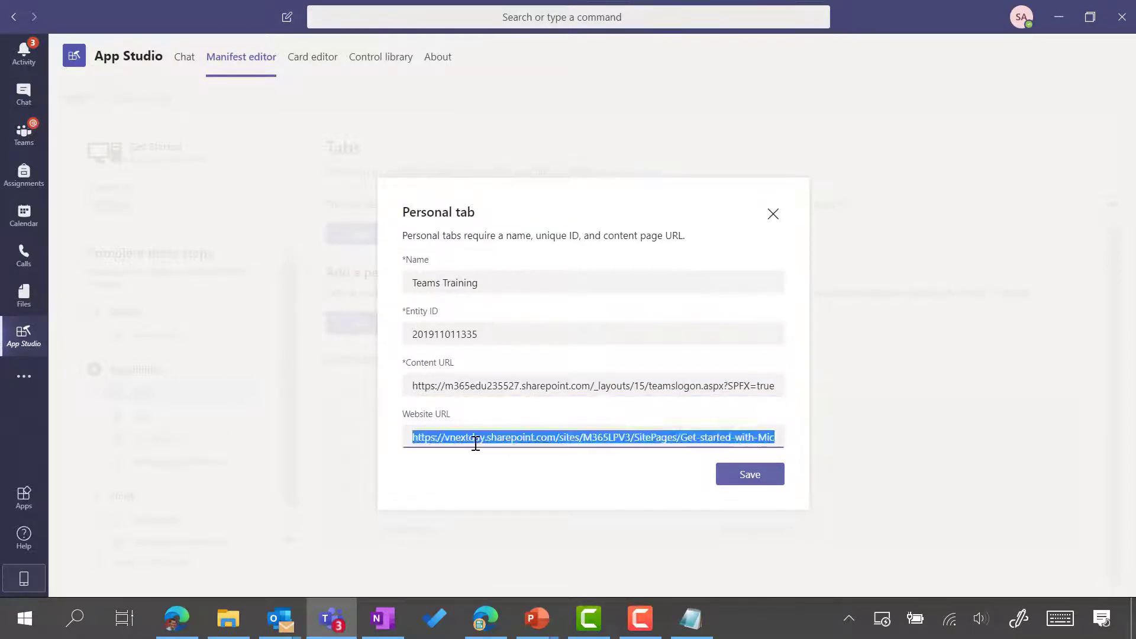
key(ctrl+v)
click(750, 477)
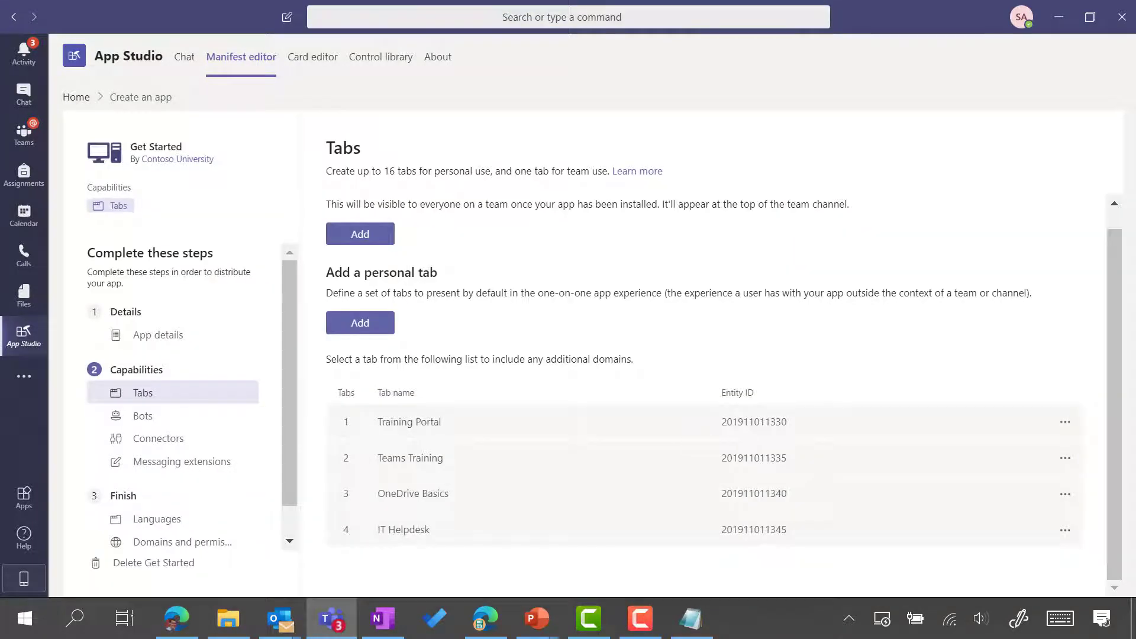
Open the OneDrive Basics tab for editing and copy its content URL into Notepad, replacing the Microsoft Teams page URL.
click(1065, 497)
click(932, 520)
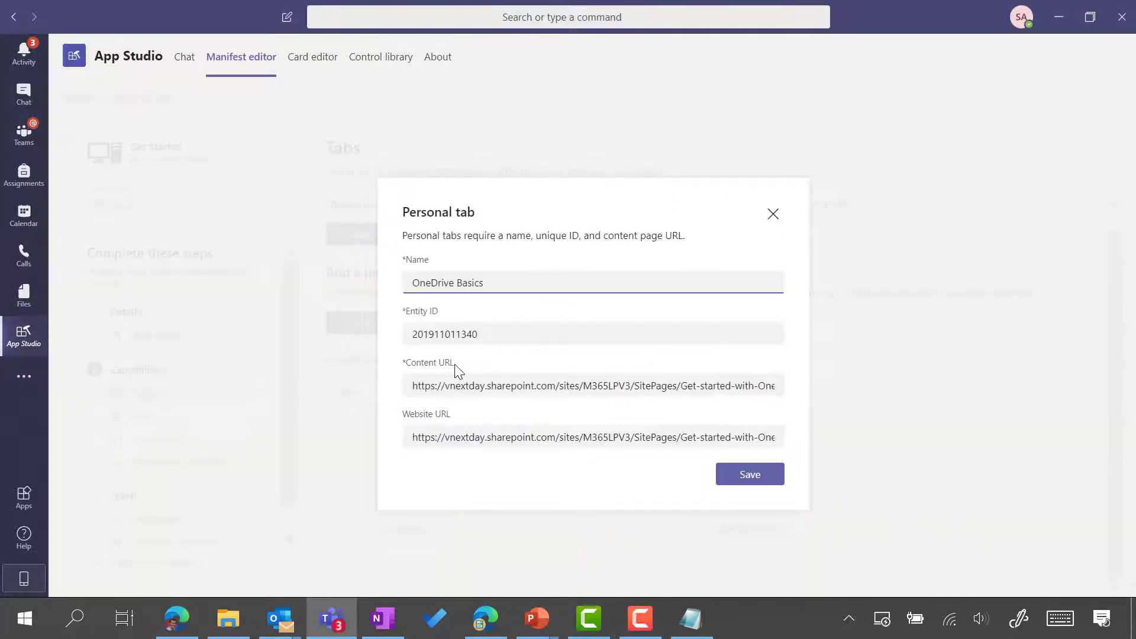
click(509, 387)
key(ctrl+a)
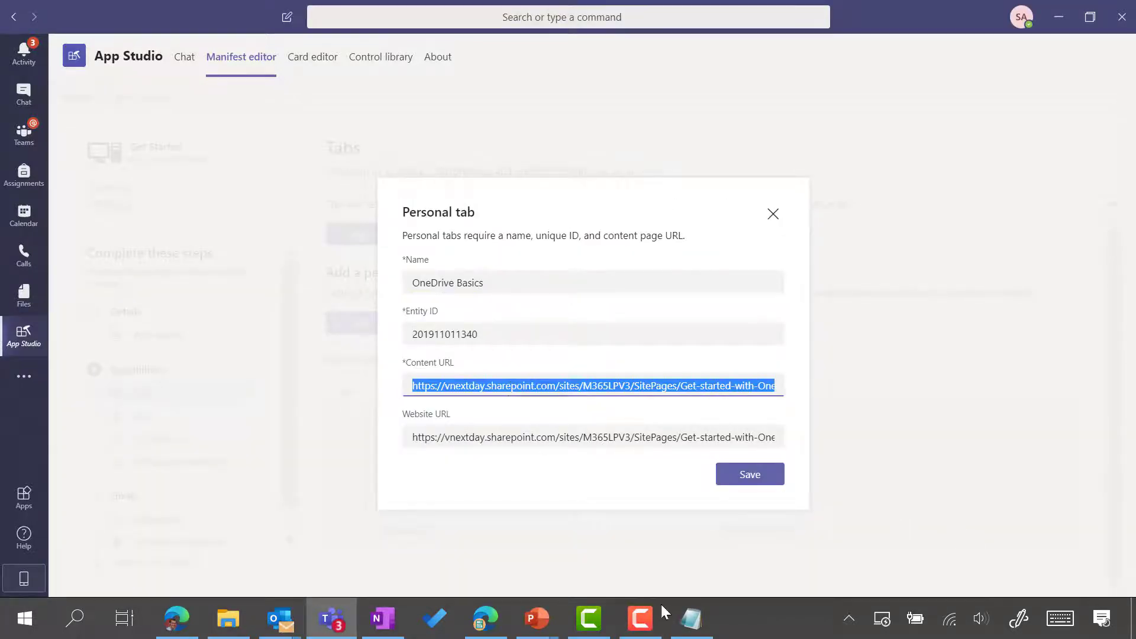
click(691, 618)
key(ctrl+v)
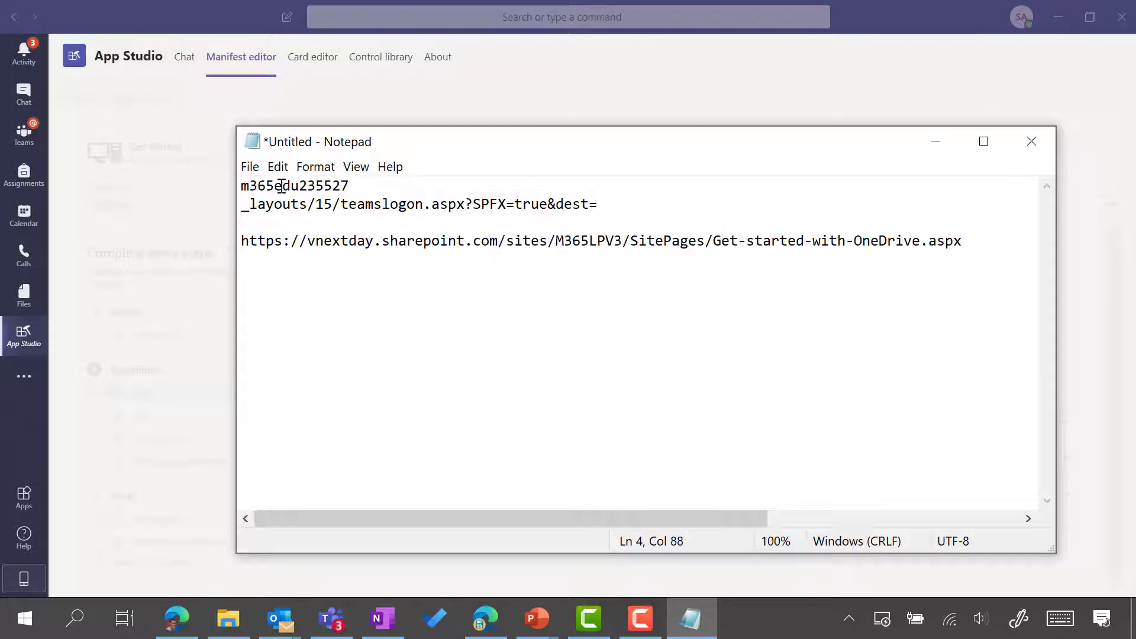
Change the OneDrive URL's tenant to m365edu235527 and insert _layouts/15/teamslogon.aspx?SPFX=true&dest=/ before sites.
drag(351, 187, 182, 172)
key(ctrl+c)
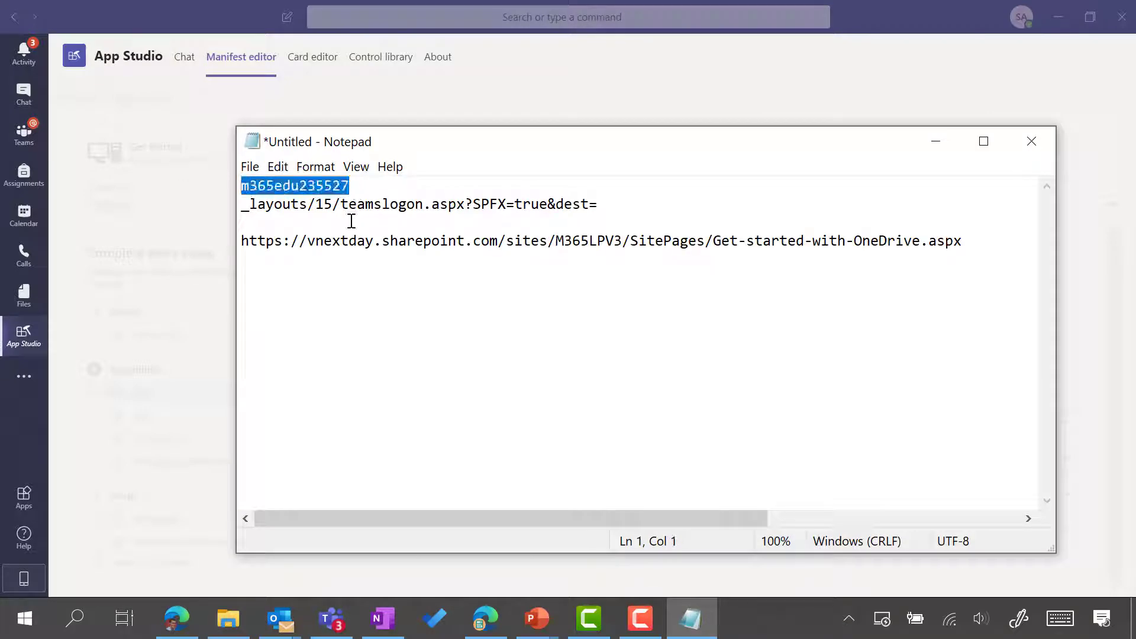
double_click(376, 240)
key(ctrl+v)
drag(609, 208, 121, 210)
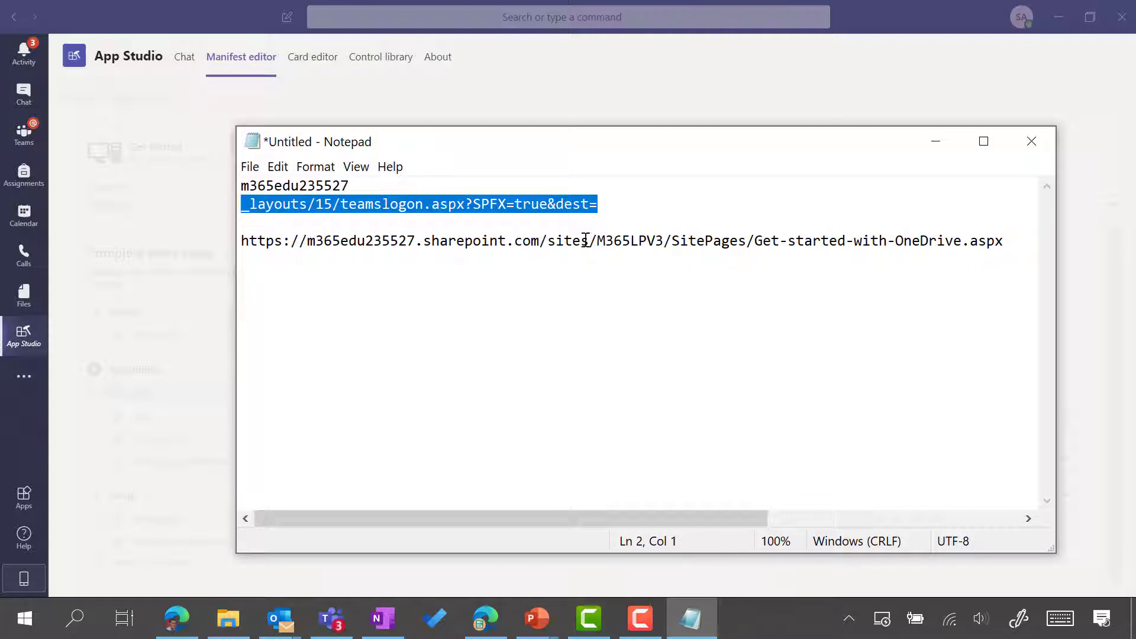
click(548, 241)
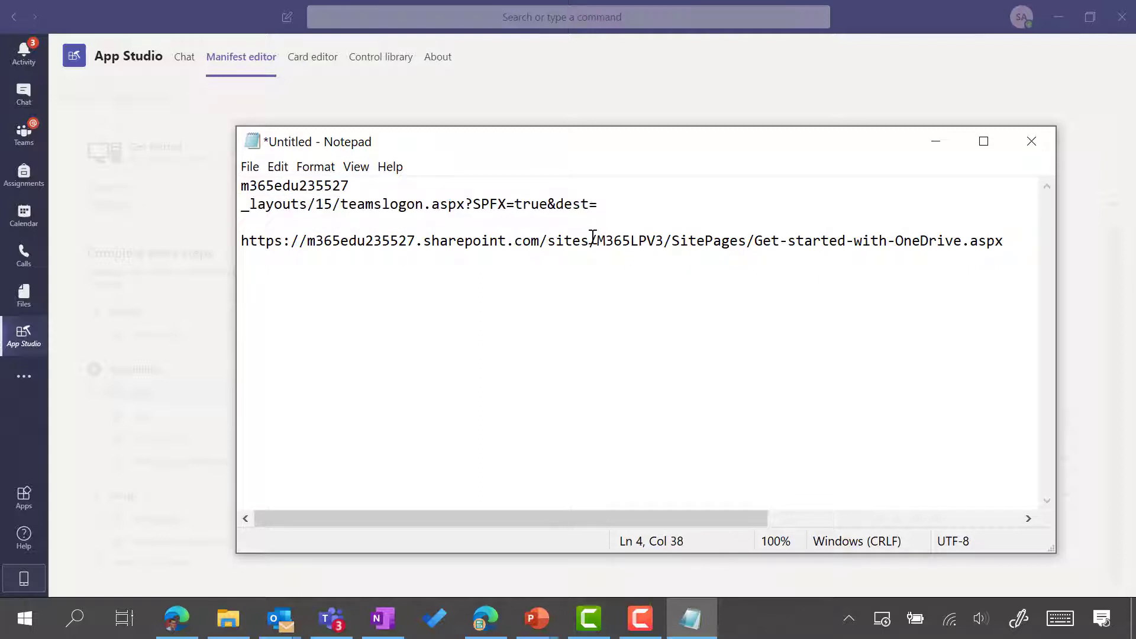
text(_layouts/15/teamslogon.aspx?SPFX=true&dest=)
text(/)
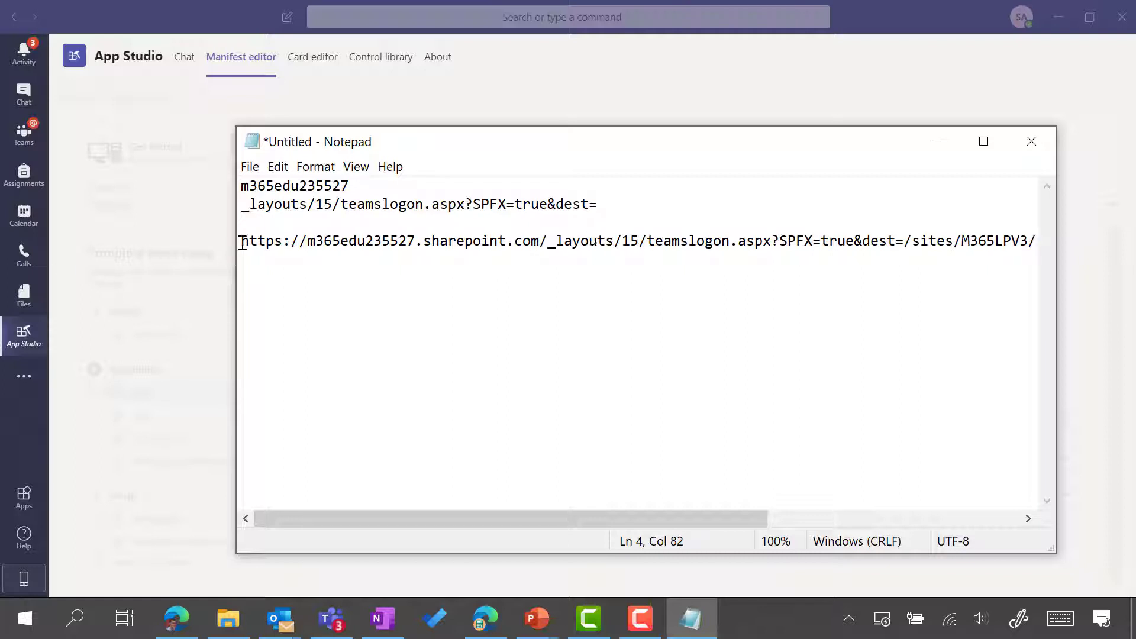
Copy the combined OneDrive page URL from Notepad into the OneDrive Basics tab's content and website URLs, and save the tab.
drag(240, 241, 1072, 247)
click(936, 141)
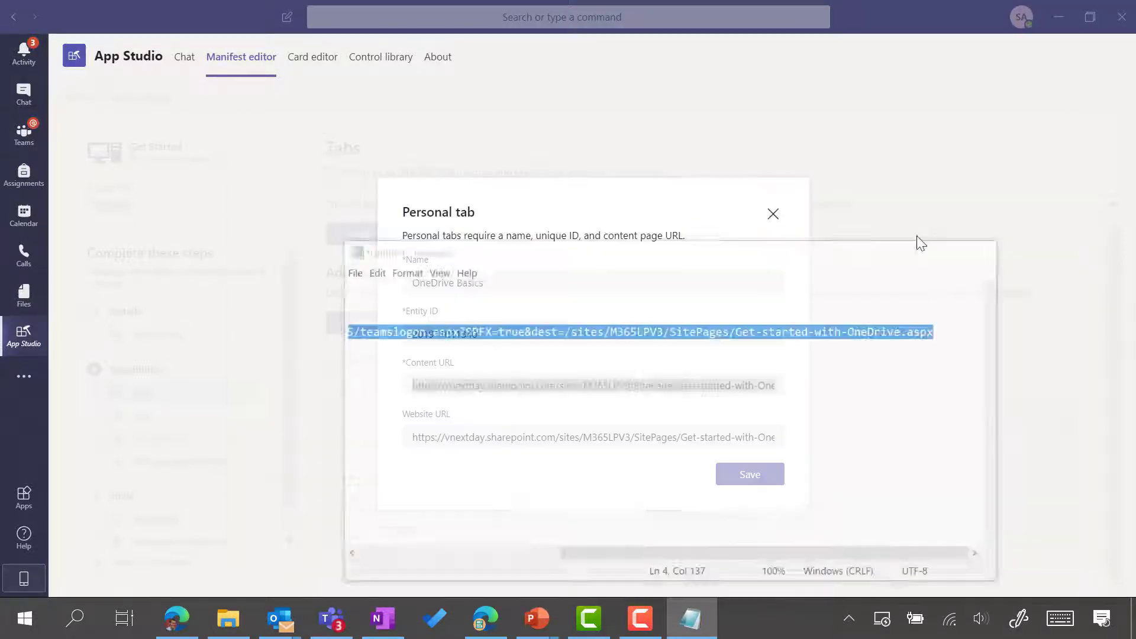
text(https://vnextday.sharepoint.com/_layouts/15/teamslogon.aspx?SPFX=true&dest=/sites/M365LPV3/SitePages/Get-started-with-OneDrive.aspx)
click(632, 438)
key(ctrl+a)
key(ctrl+v)
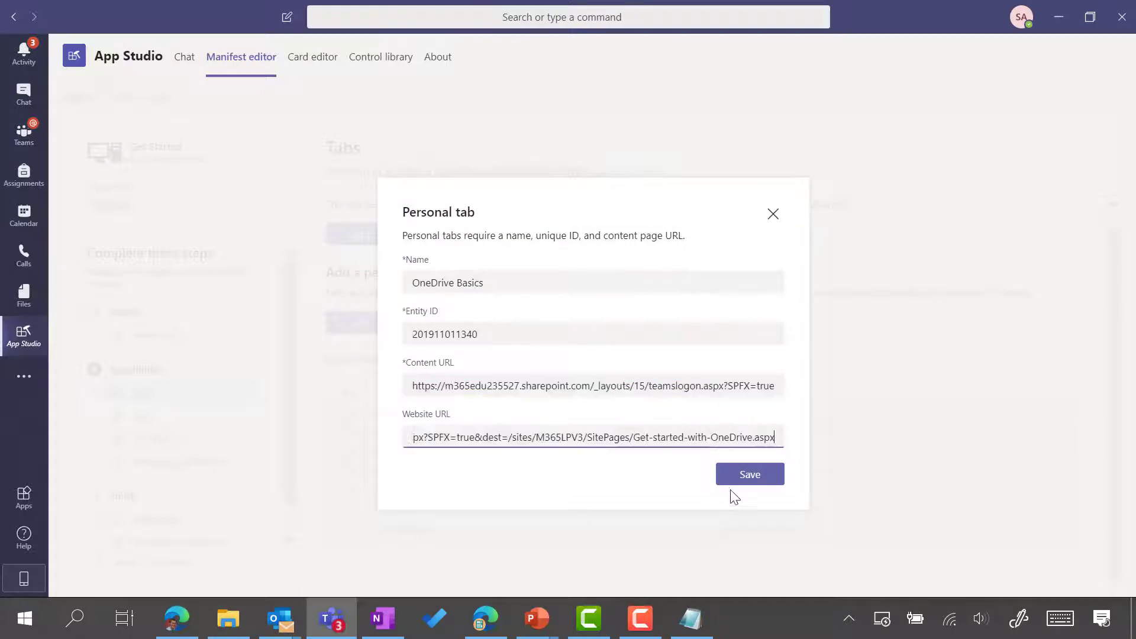
click(743, 479)
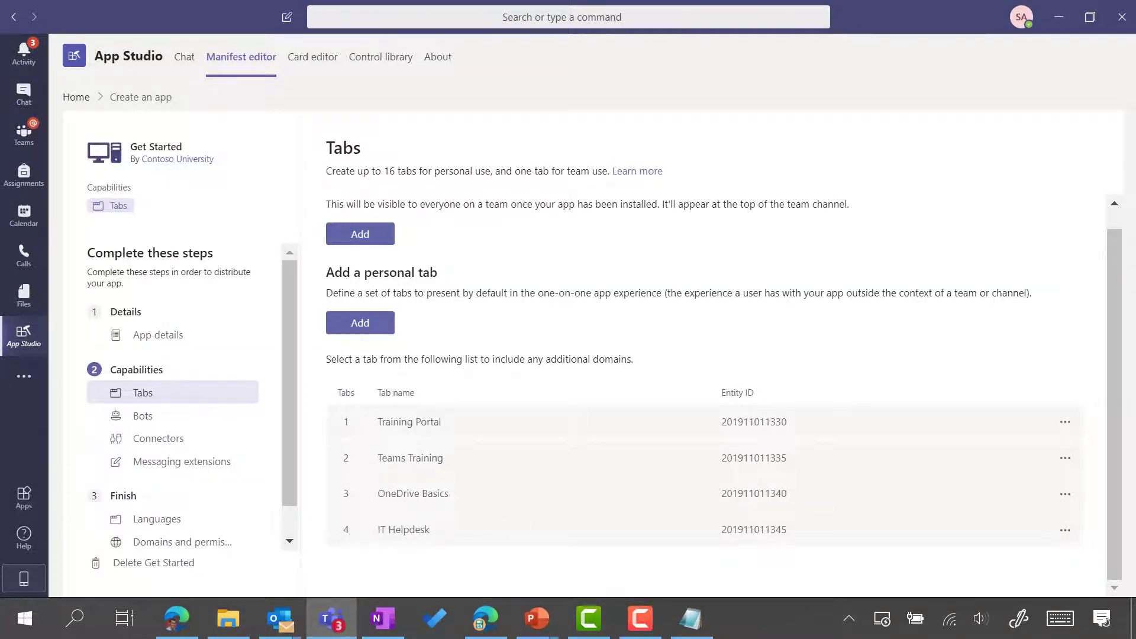
key(F10)
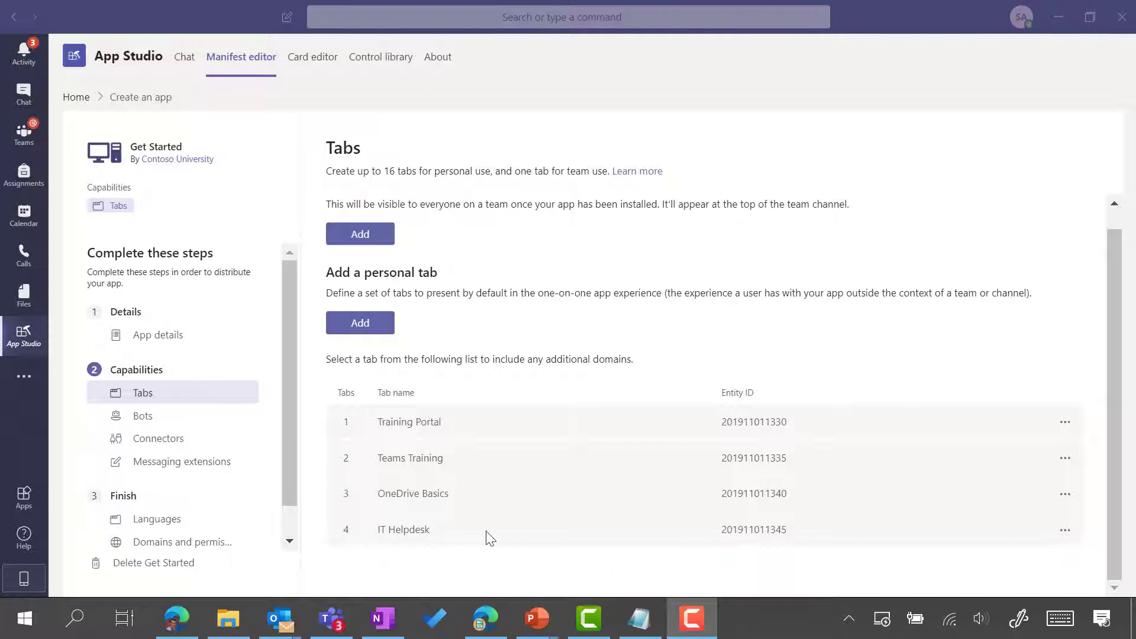
Delete the IT Helpdesk tab and add a new personal tab named Library.
click(1065, 530)
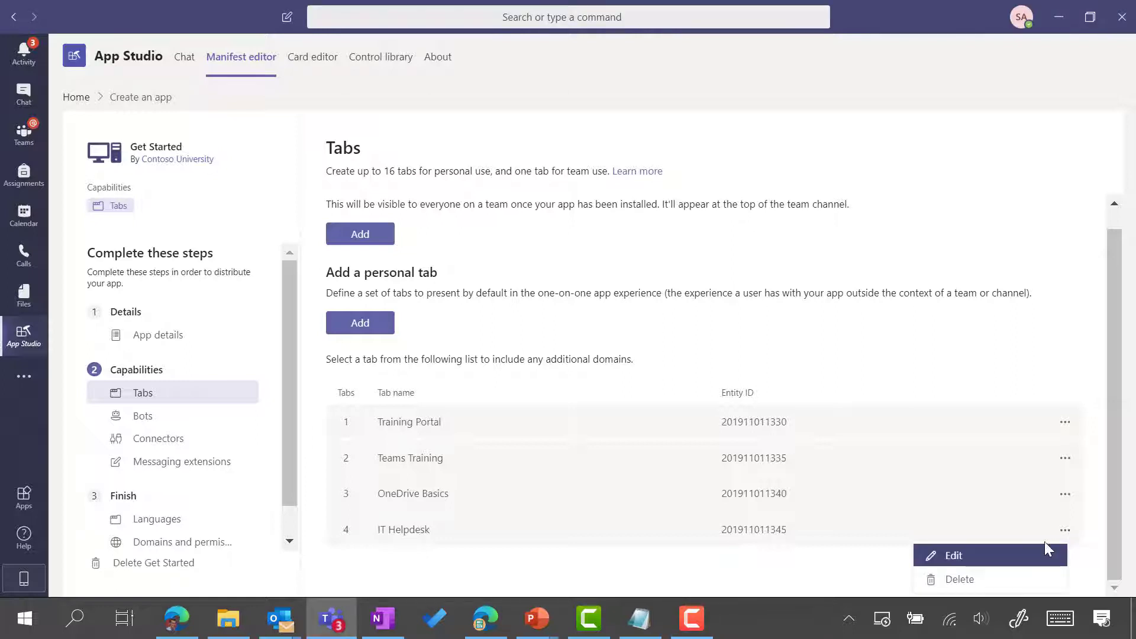
click(994, 587)
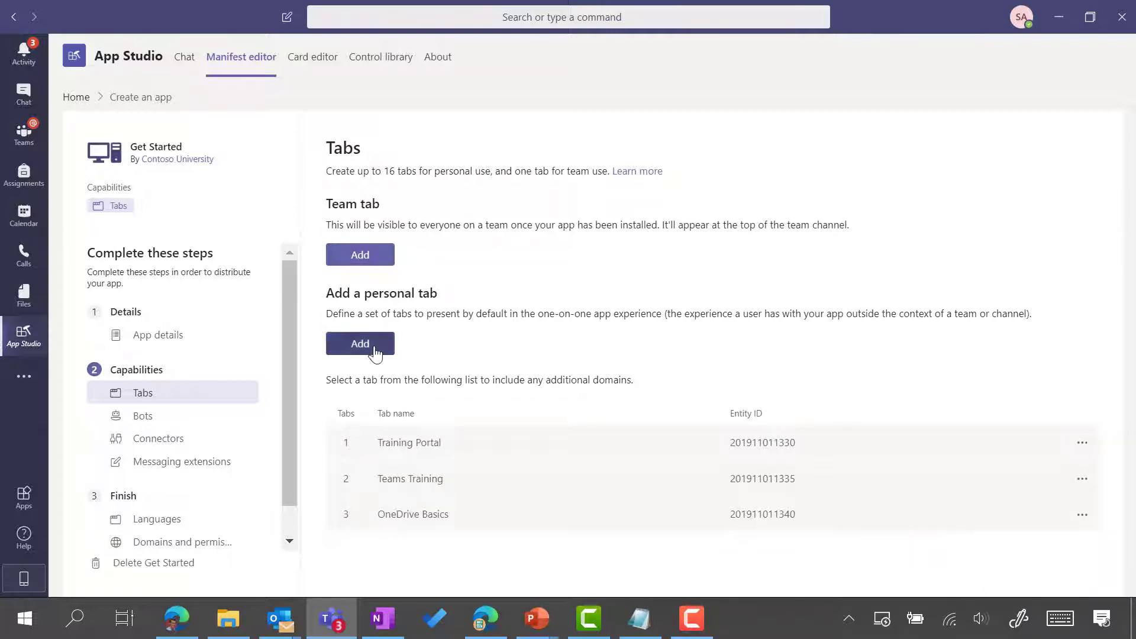
click(375, 349)
text(L)
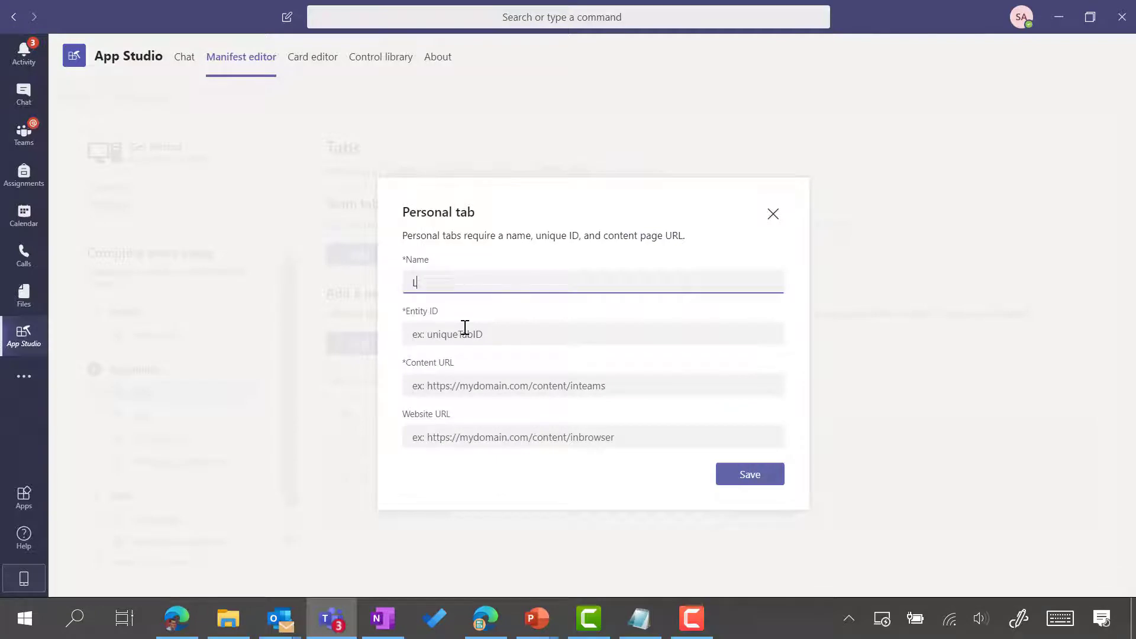
text(ibrary)
click(465, 327)
text(https://libcal.derby.ac.uk/)
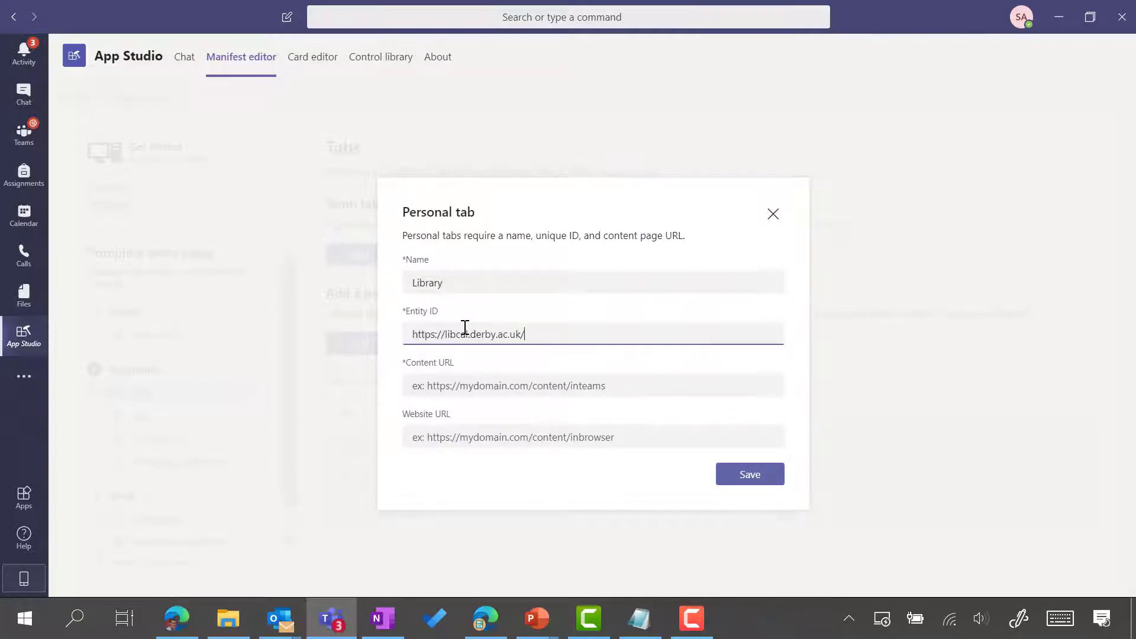
click(462, 390)
text(https://libcal.derby.ac.uk/)
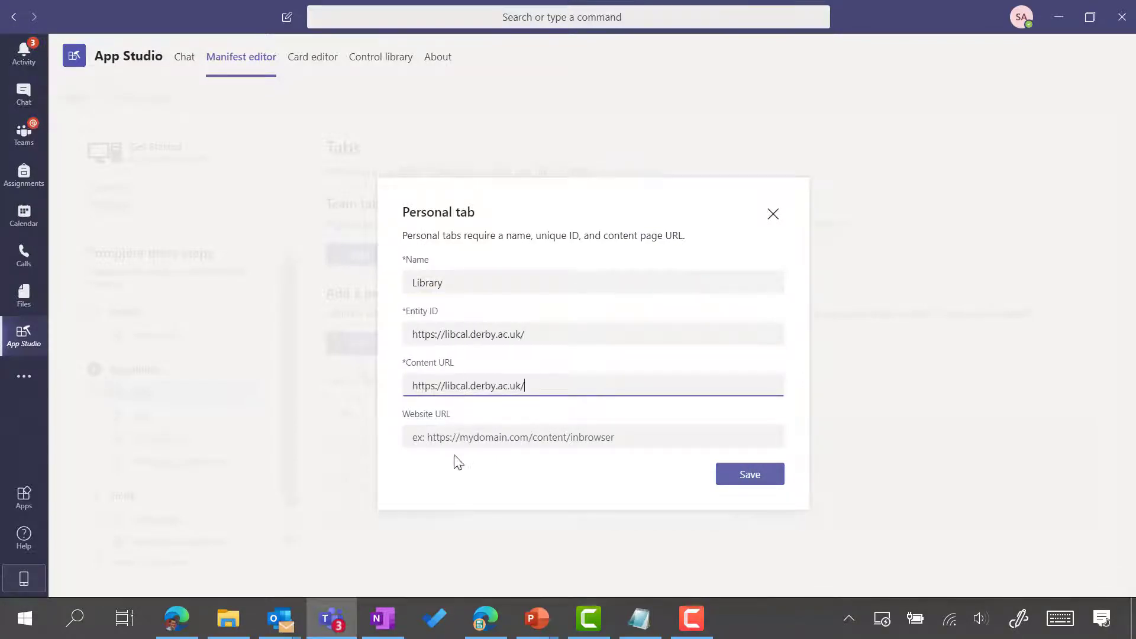
click(476, 438)
text(https://libcal.derby.ac.uk/)
click(736, 475)
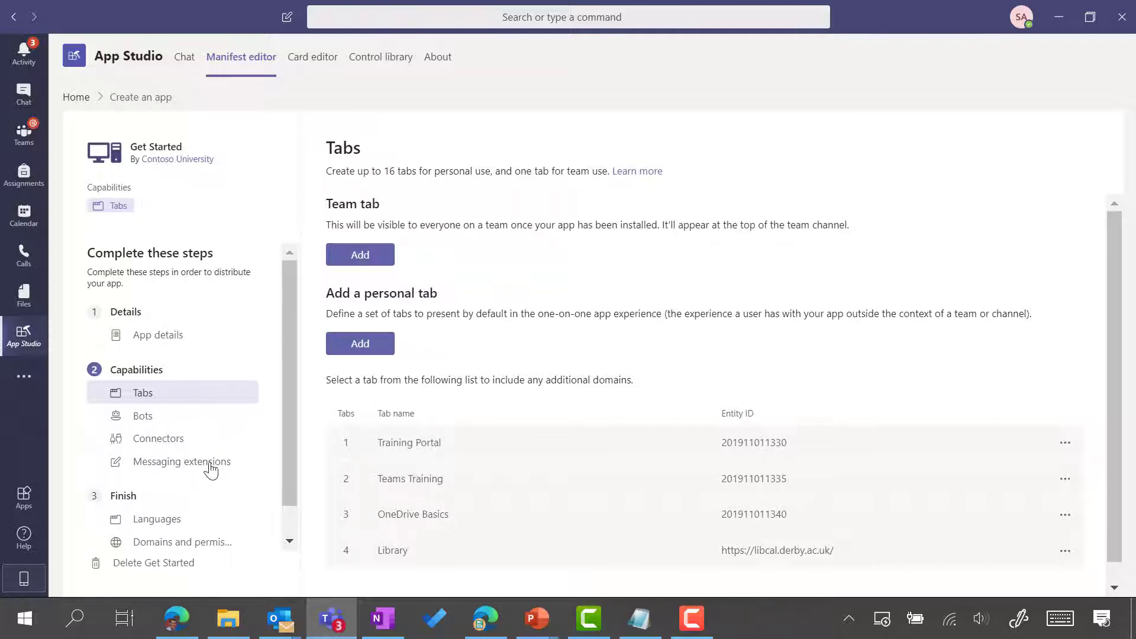
Open the app's domains and permissions settings and review the additional valid domains, the domains from the tabs and the permission sections.
click(181, 545)
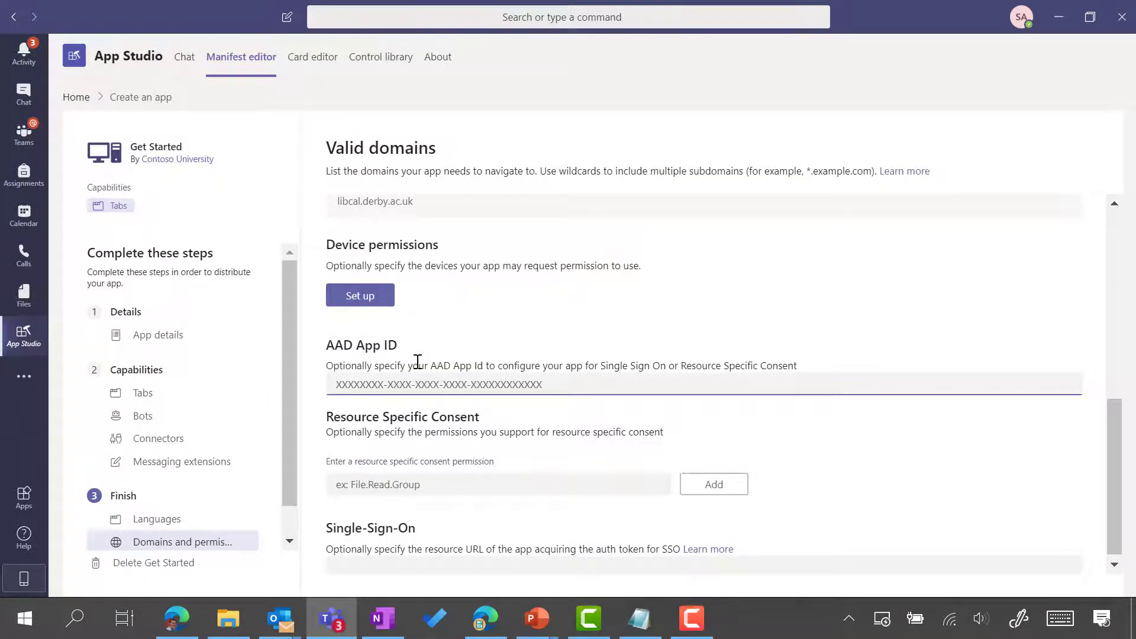
scroll(418, 362, up, 2)
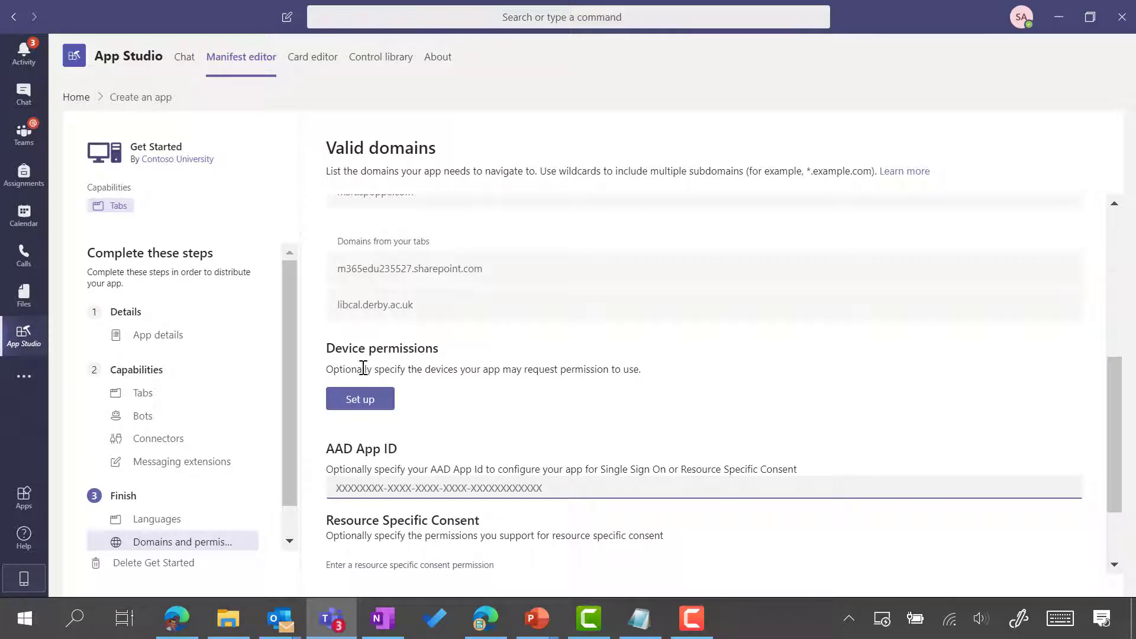
scroll(367, 370, down, 2)
scroll(397, 298, up, 2)
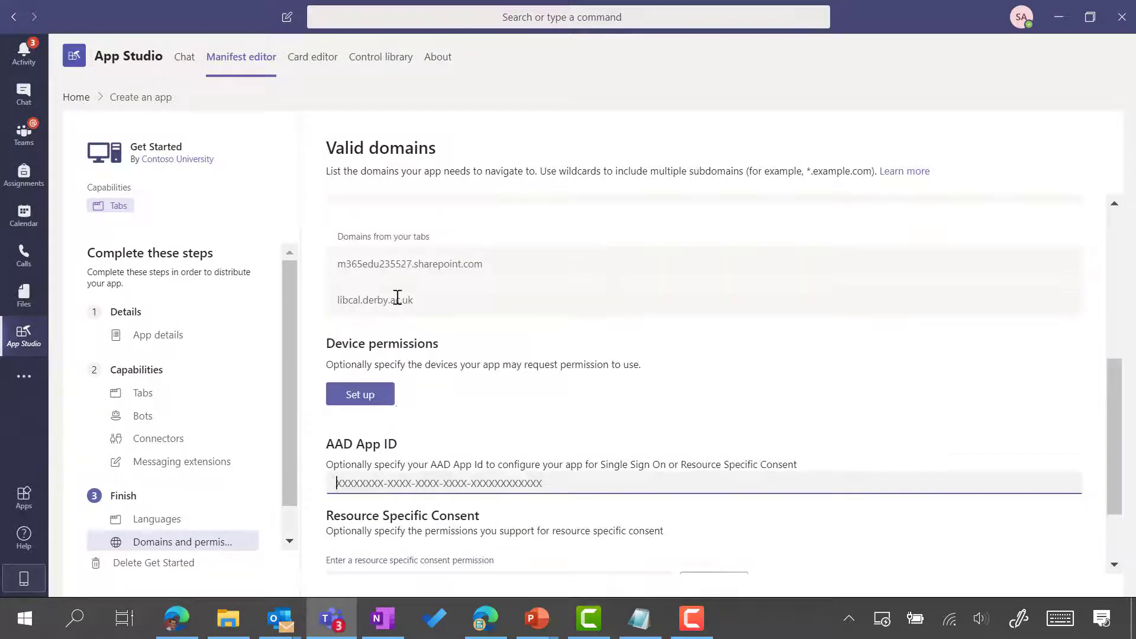
drag(500, 262, 331, 262)
scroll(425, 280, up, 2)
scroll(428, 288, up, 4)
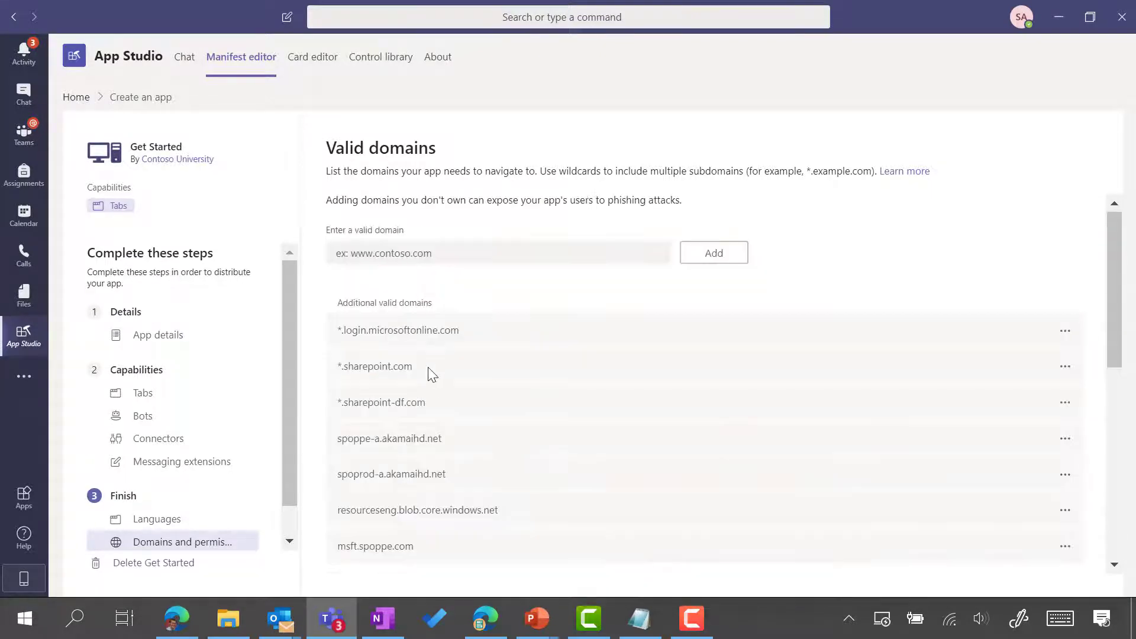
scroll(431, 372, down, 2)
scroll(431, 299, up, 2)
scroll(430, 318, down, 10)
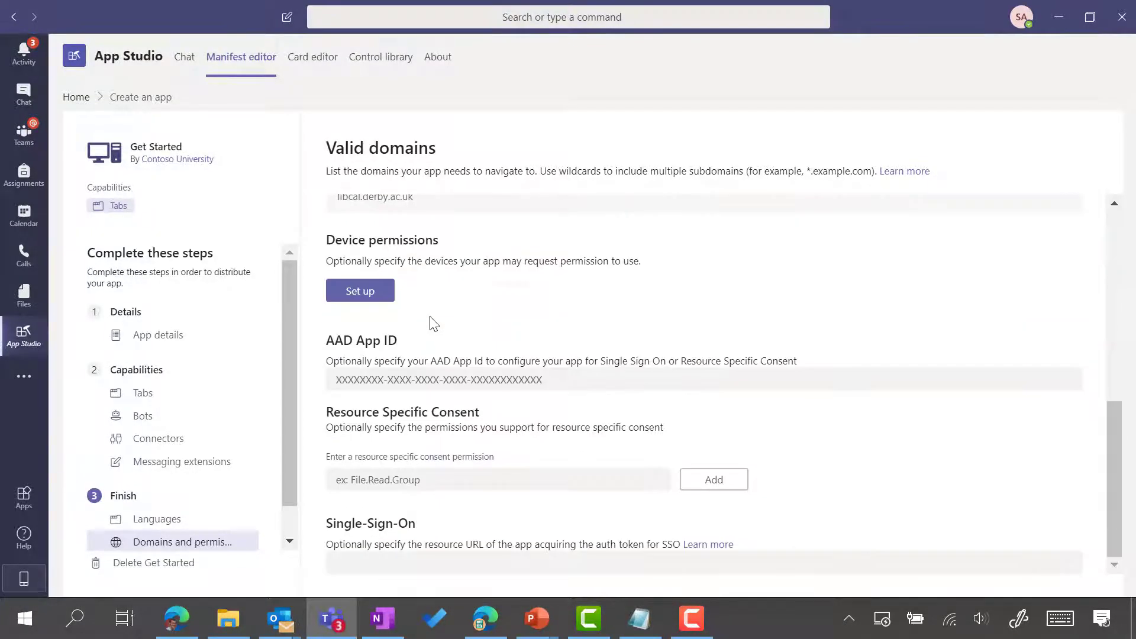
click(351, 379)
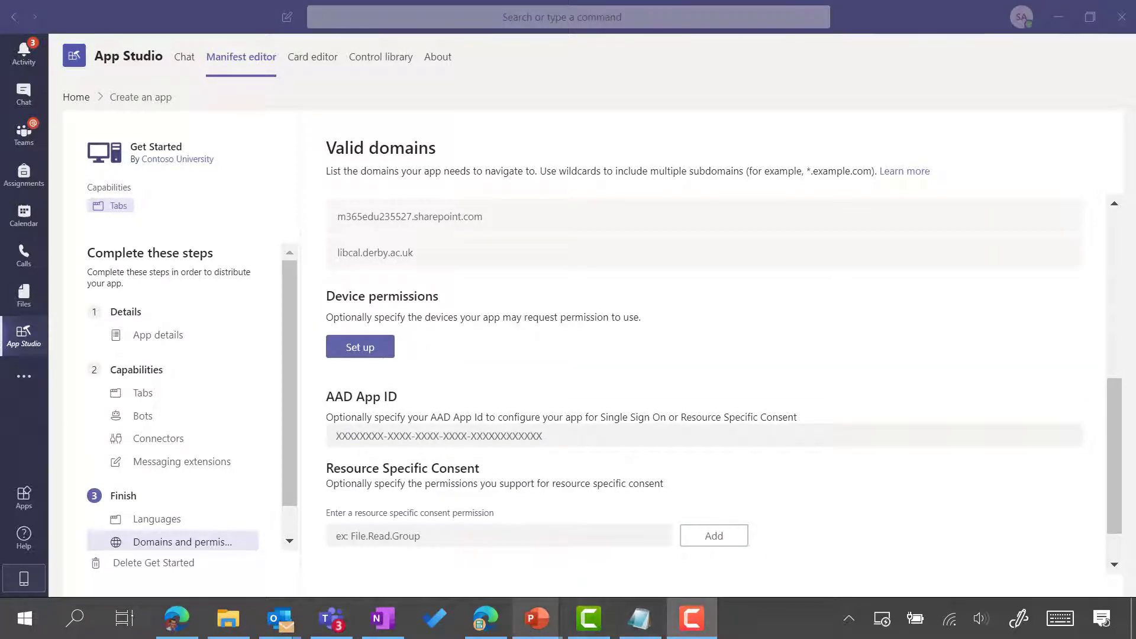
click(485, 618)
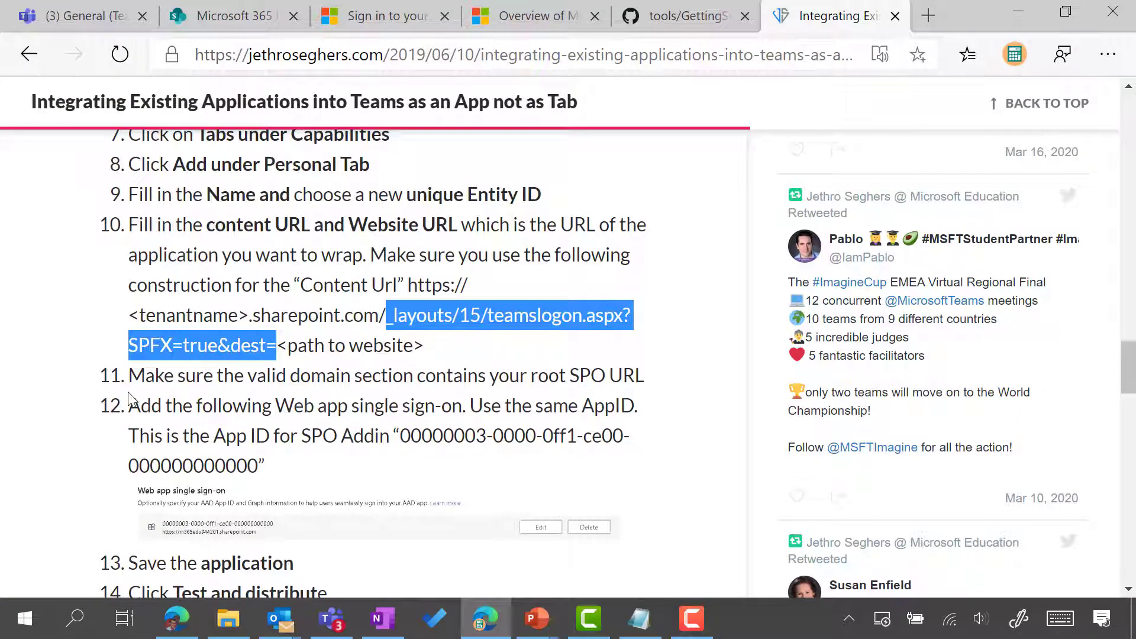
click(148, 398)
scroll(355, 361, down, 1)
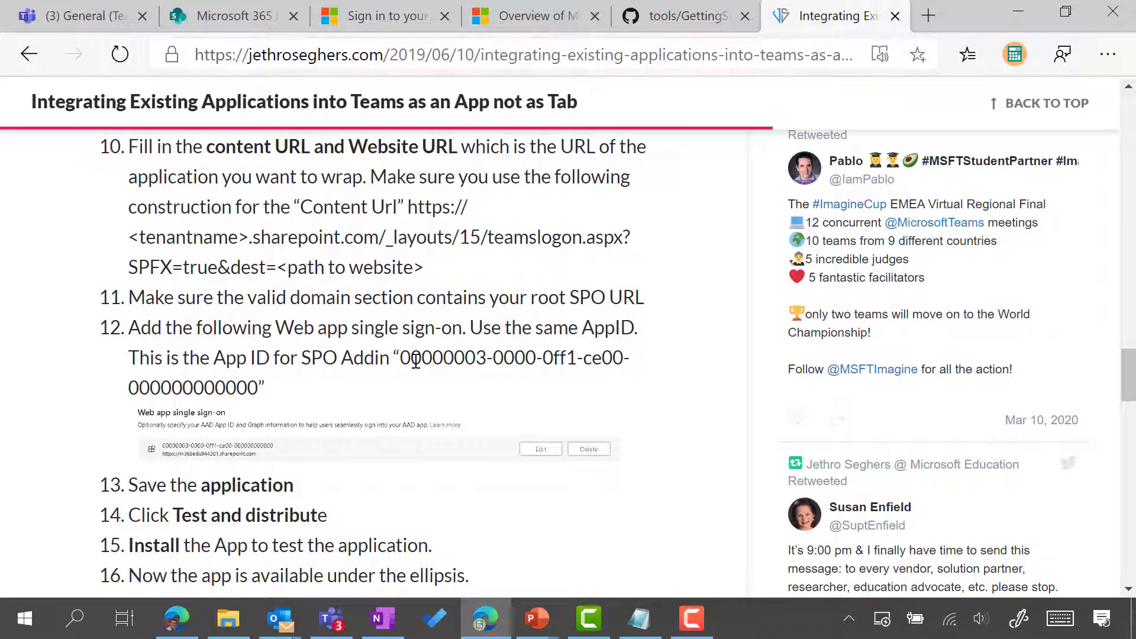
drag(405, 359, 256, 395)
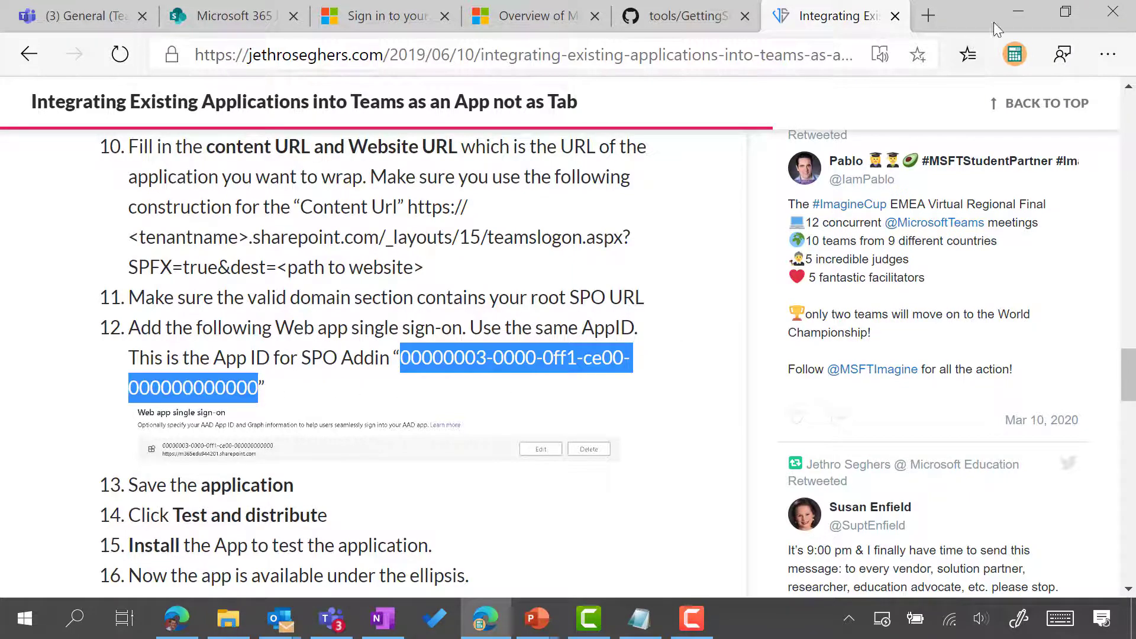
click(1018, 13)
key(ctrl+v)
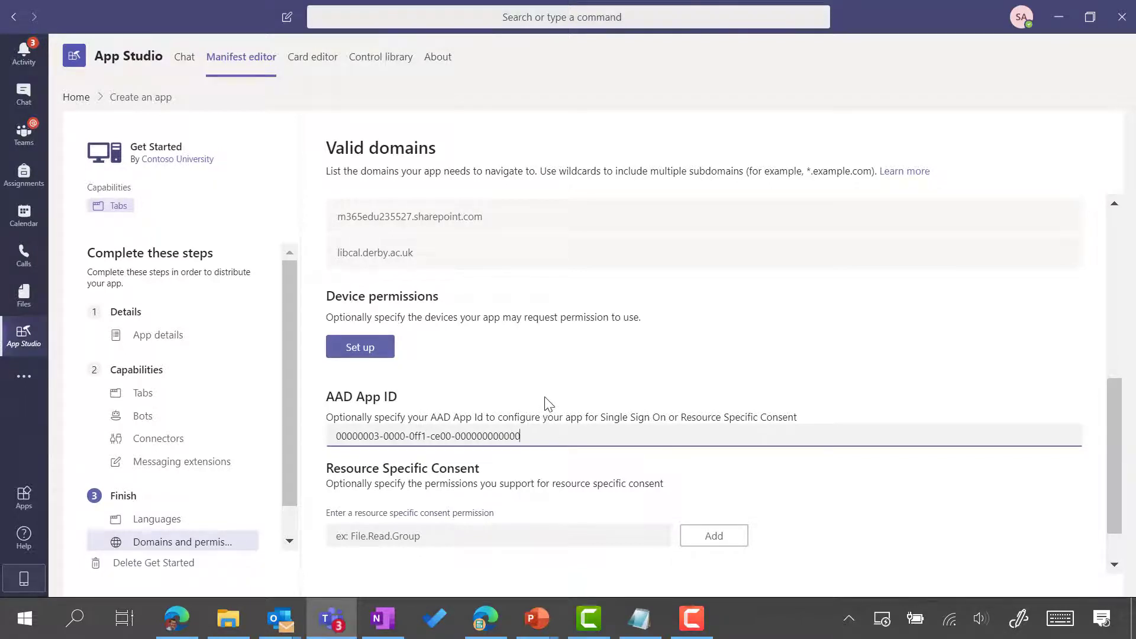
scroll(547, 405, down, 1)
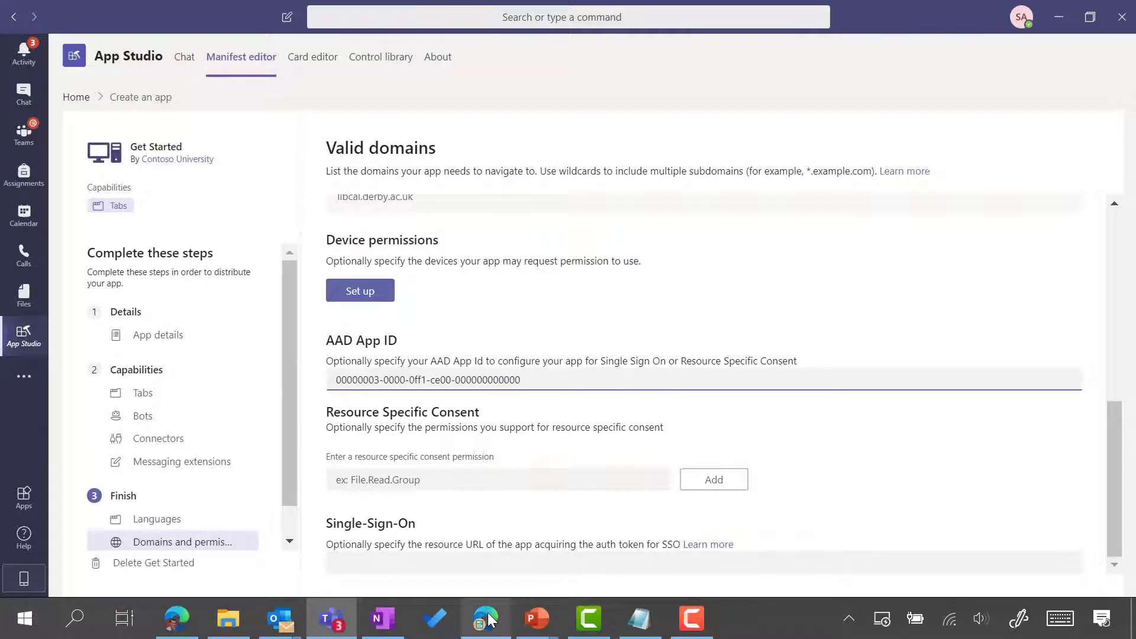
mouse_move(490, 619)
click(500, 565)
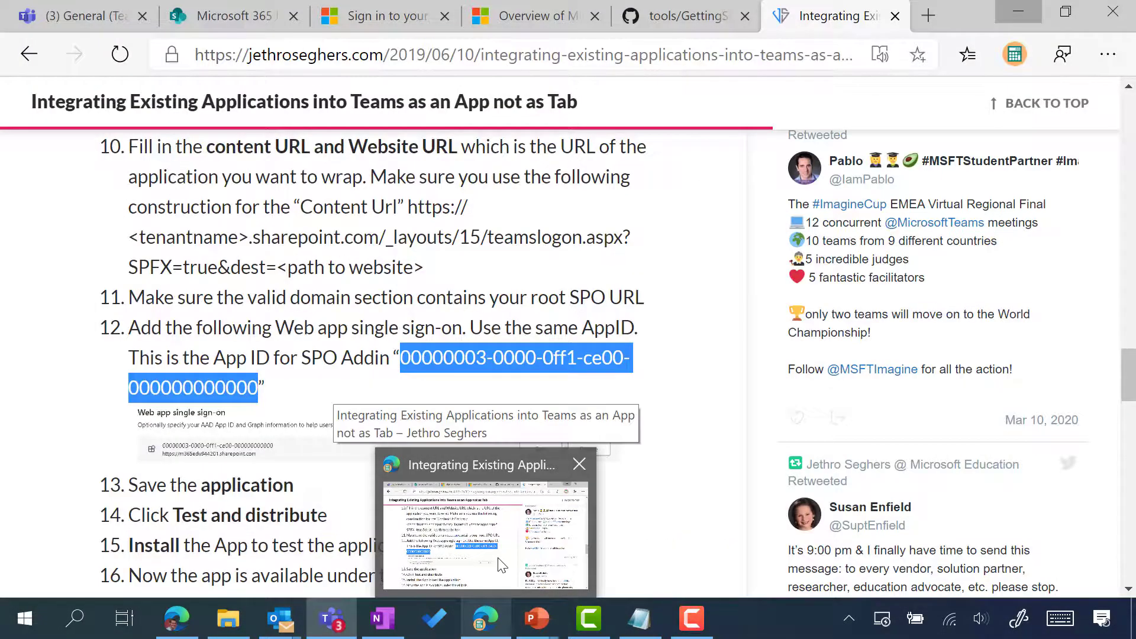
click(222, 20)
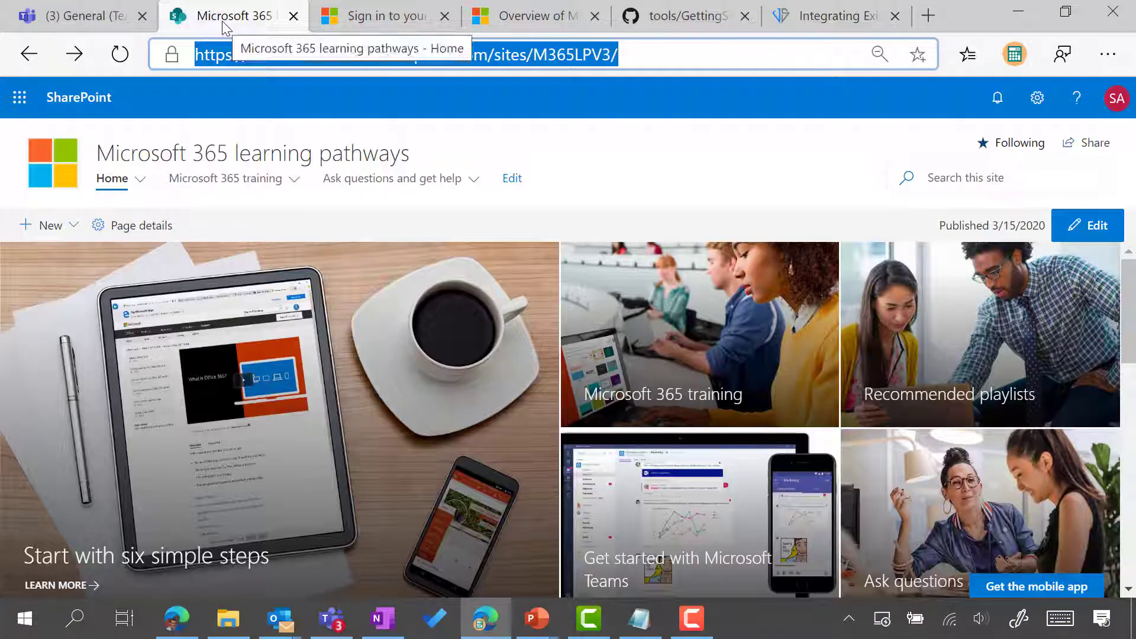
click(348, 56)
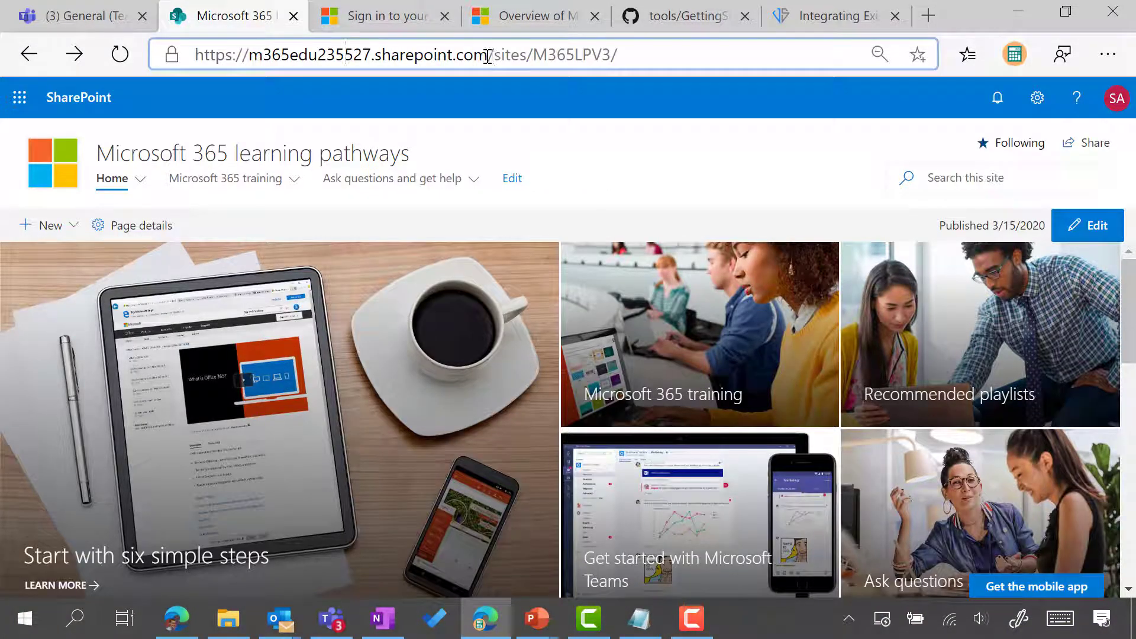
drag(494, 56, 235, 92)
key(ctrl+c)
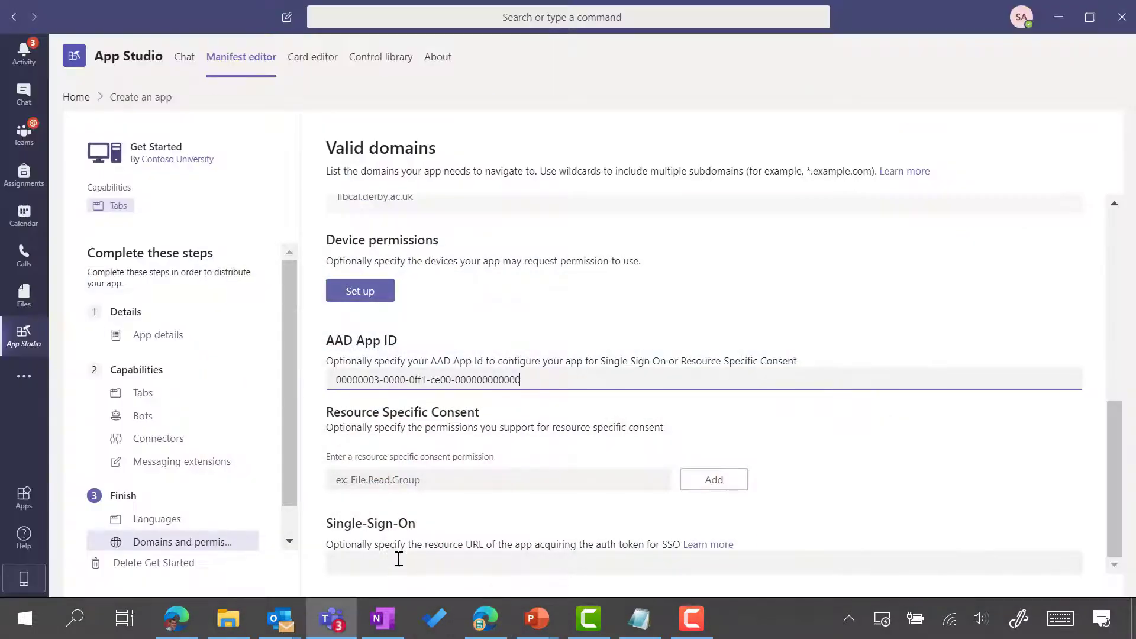
click(399, 558)
key(ctrl+v)
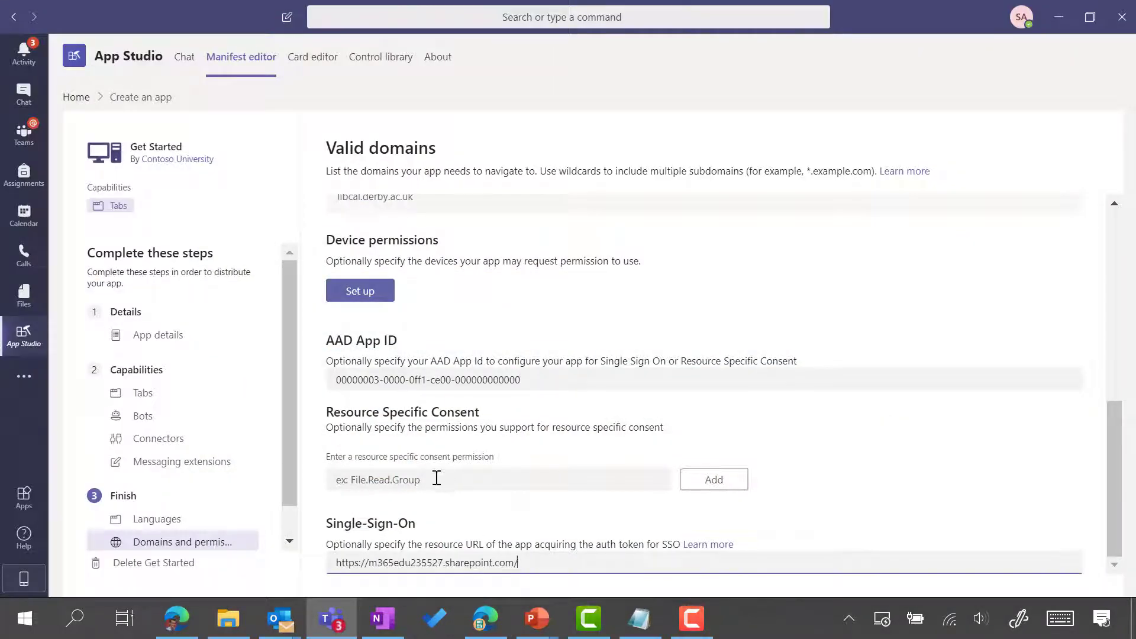
Install the Get Started app in Teams for testing and add it as a personal app.
scroll(254, 393, down, 2)
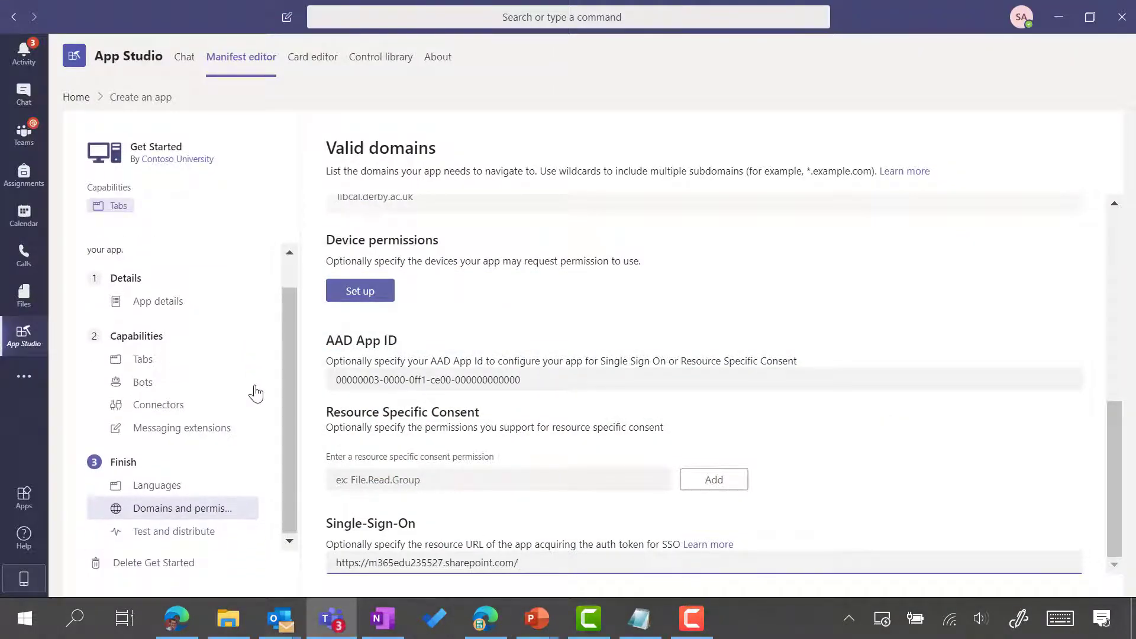
click(155, 539)
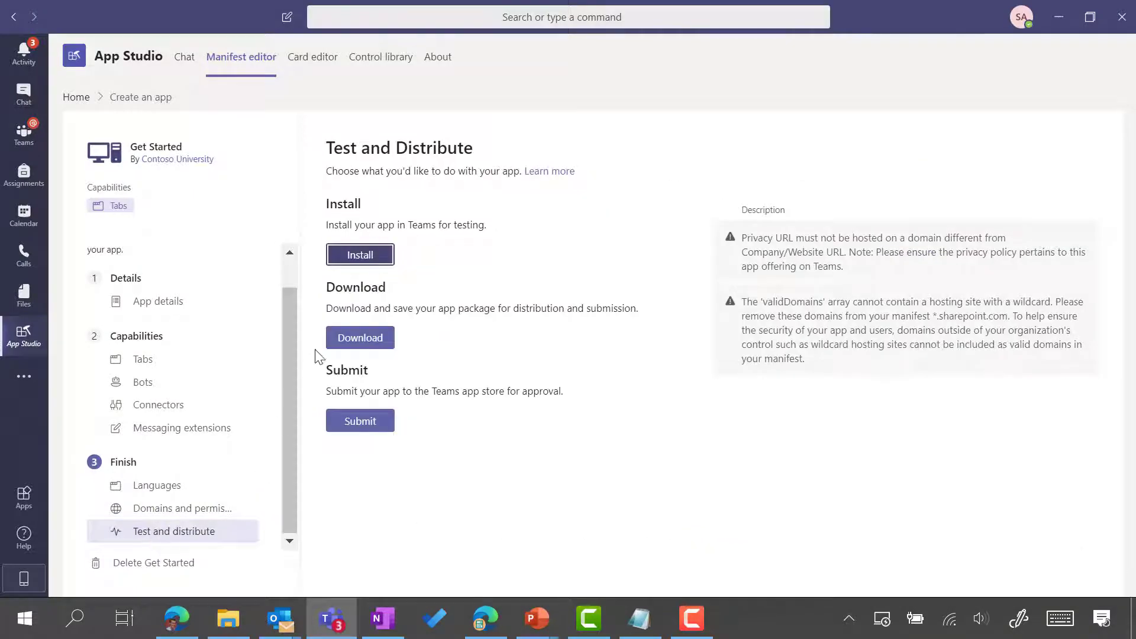
click(366, 259)
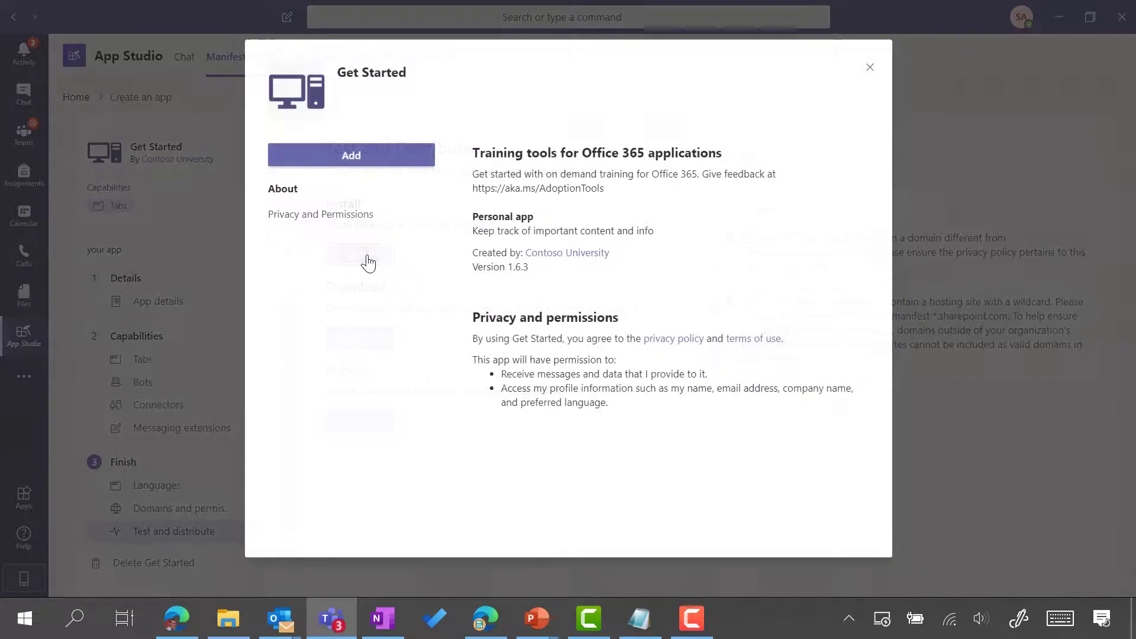
click(369, 156)
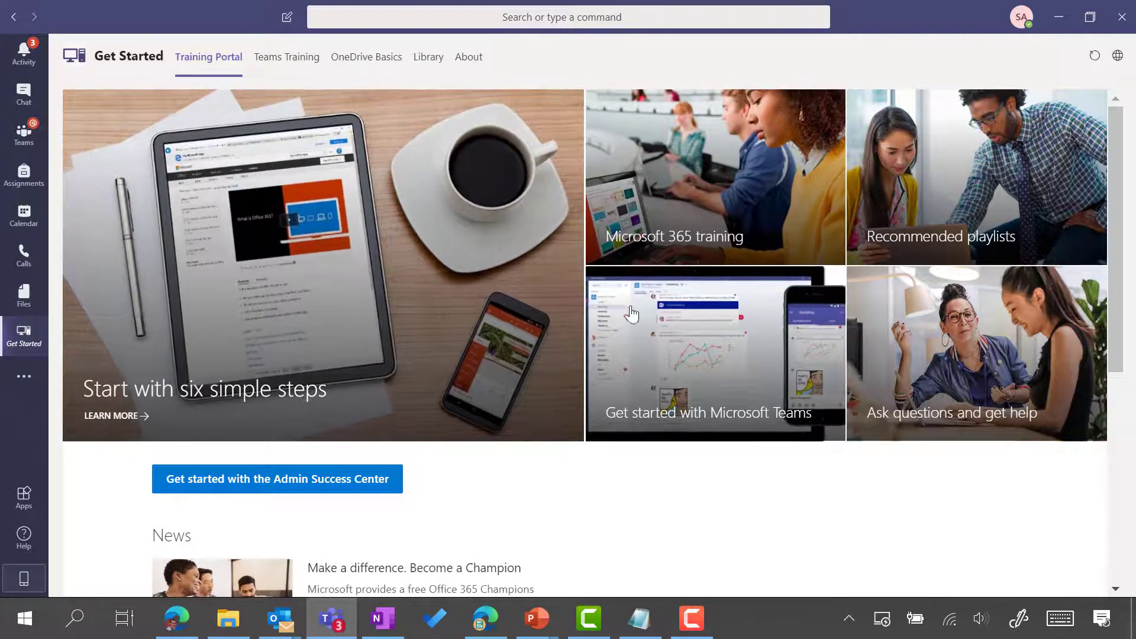
Check the installed app's Microsoft 365 training and OneDrive pages in Training Portal, plus its Teams Training and Library tabs.
click(689, 233)
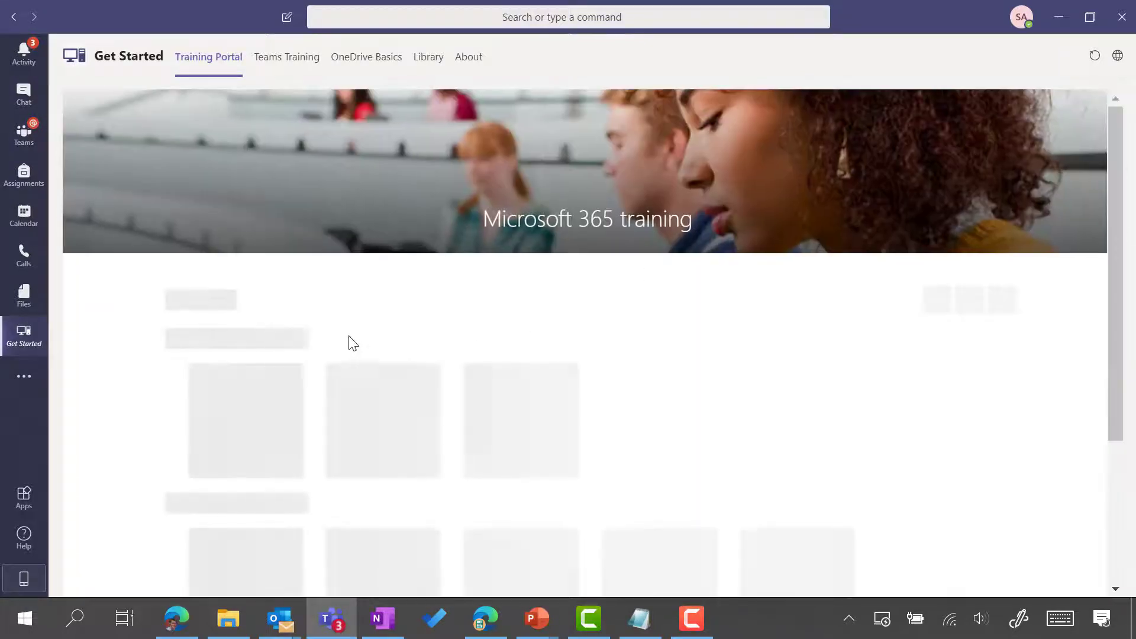
scroll(447, 347, down, 5)
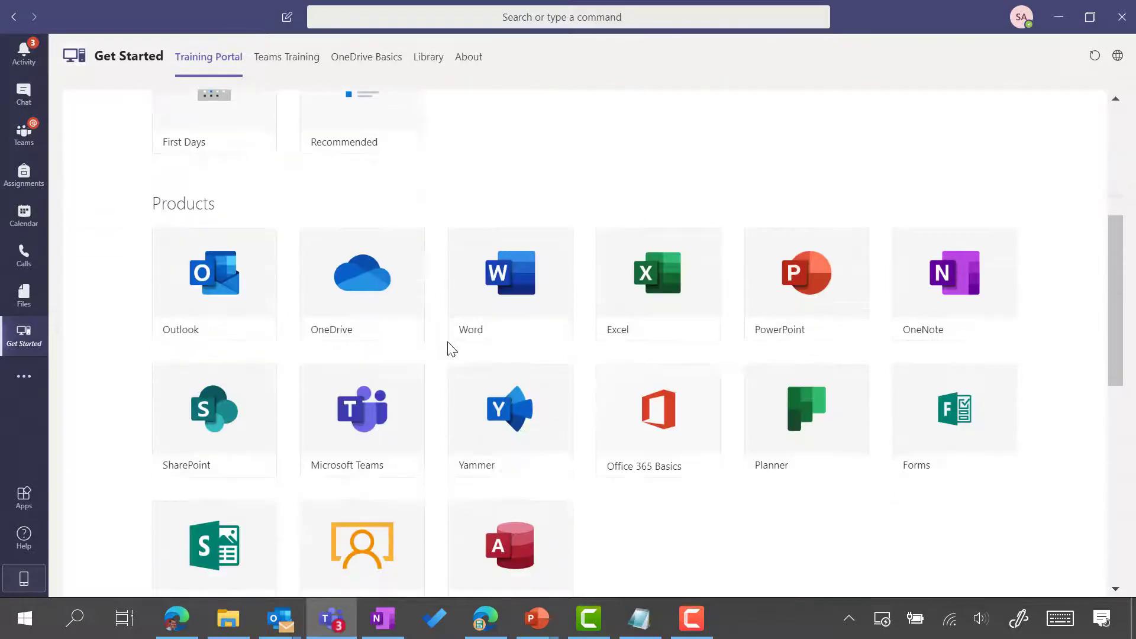
scroll(312, 325, up, 5)
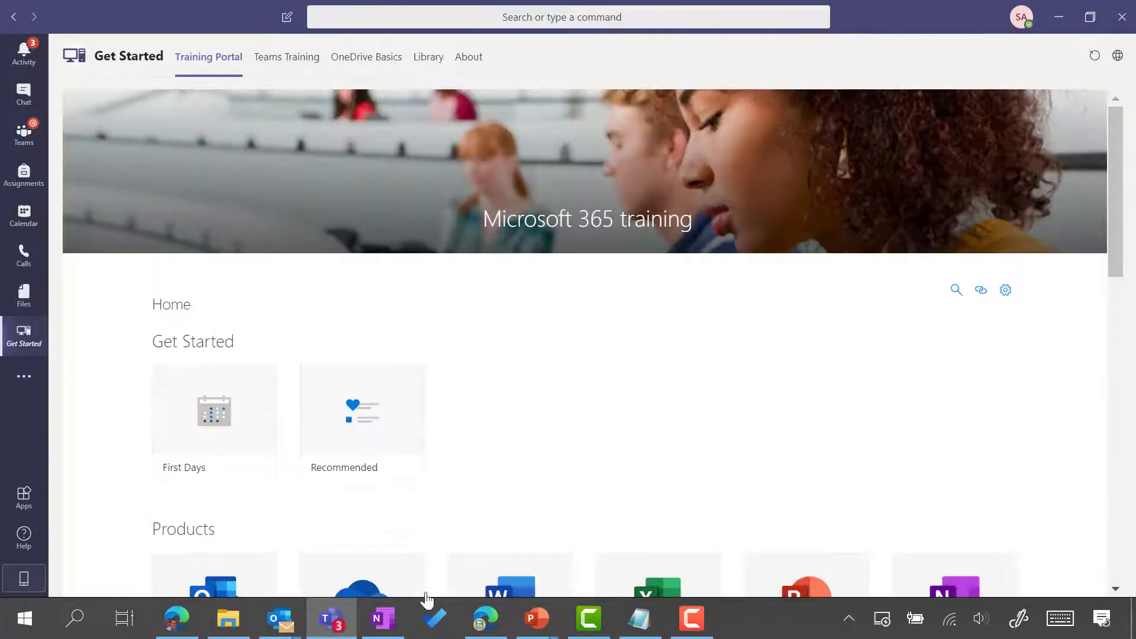
scroll(370, 524, down, 2)
click(370, 524)
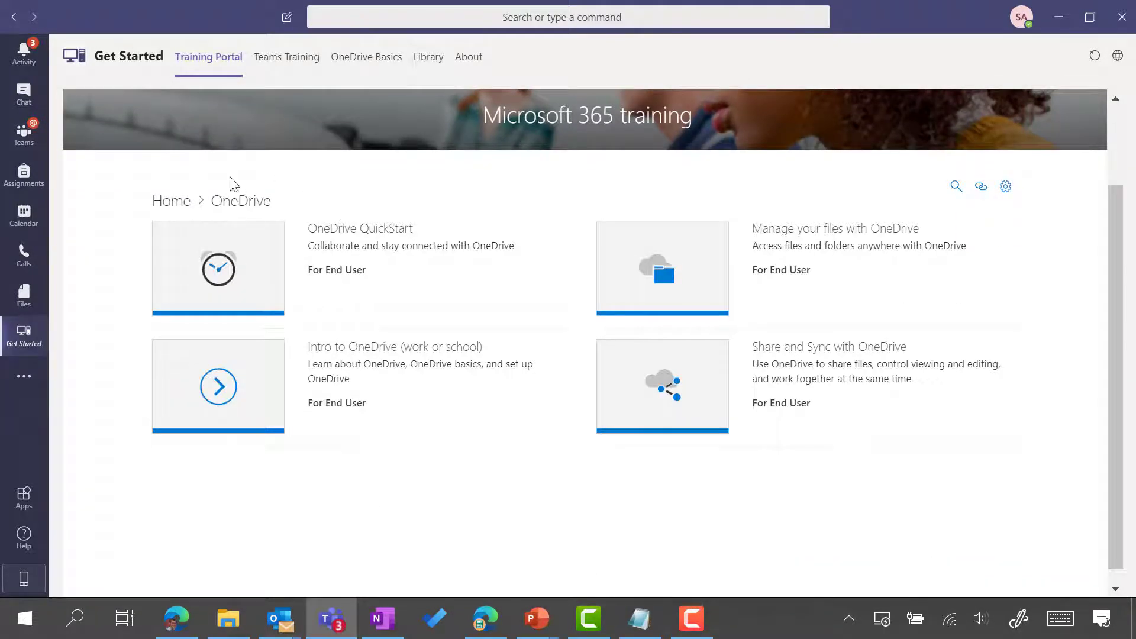
click(290, 70)
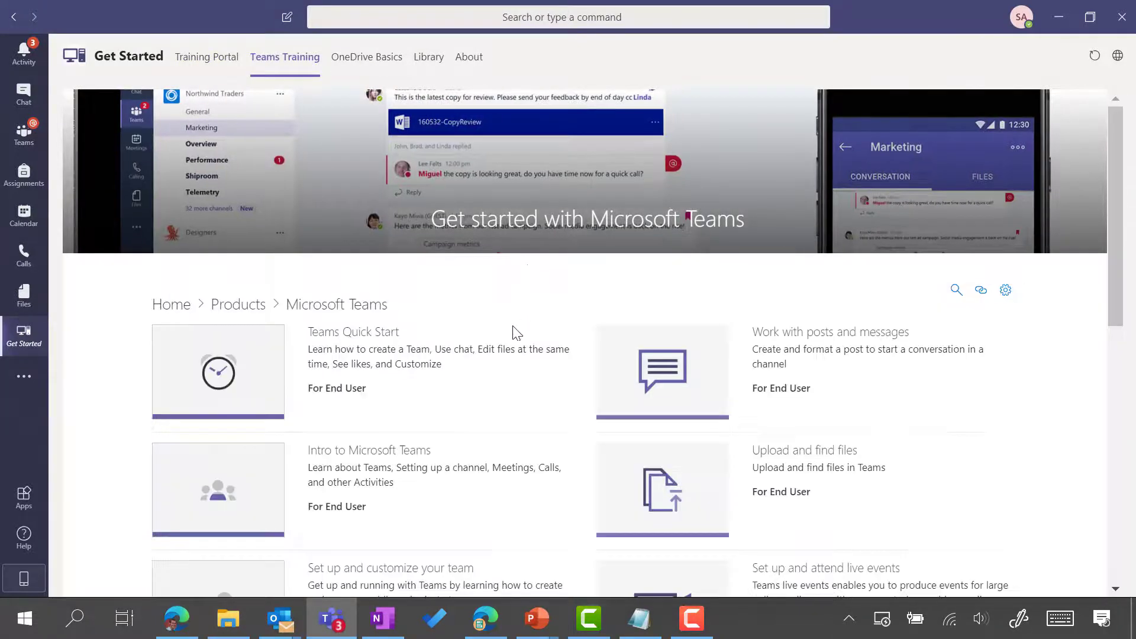
click(429, 57)
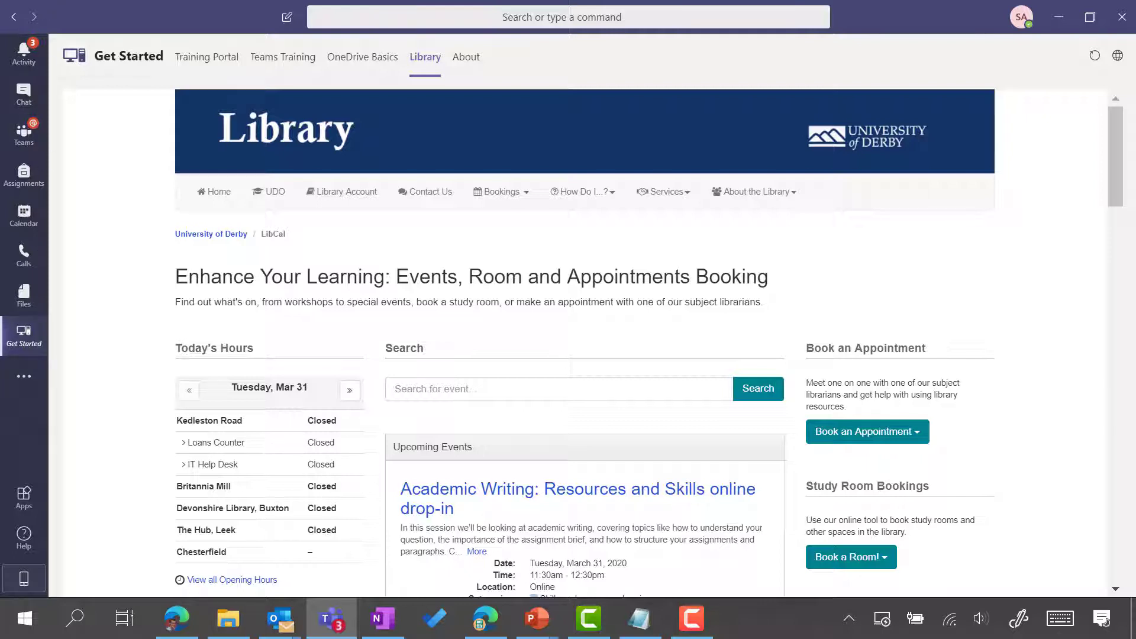
Reopen the Get Started app for editing in App Studio's manifest editor and download its app package.
click(22, 377)
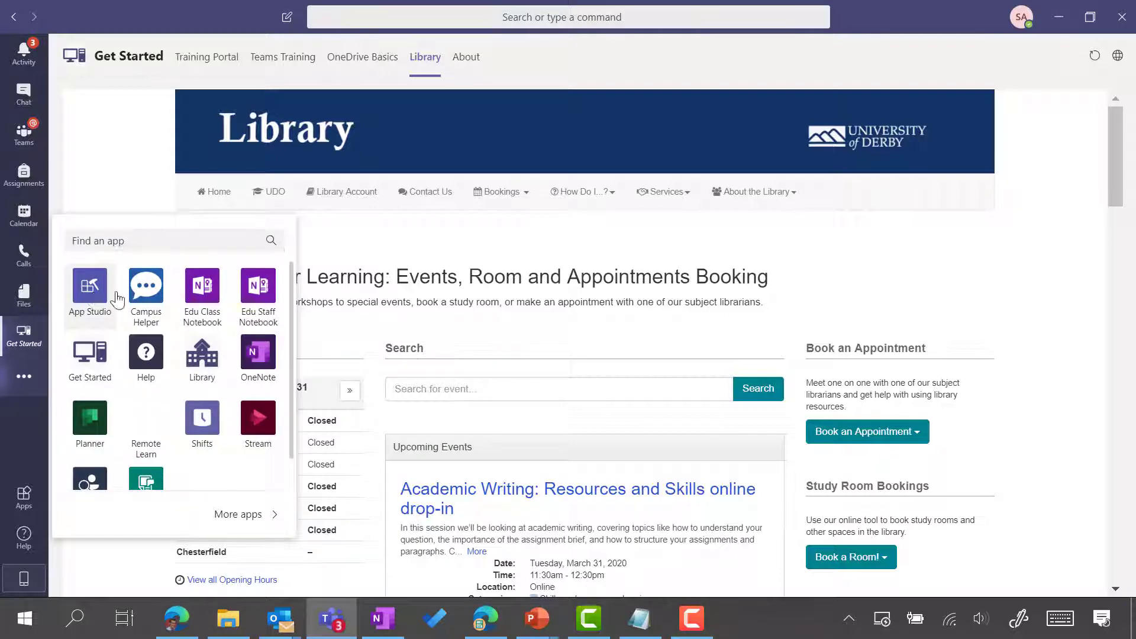
click(91, 290)
click(208, 65)
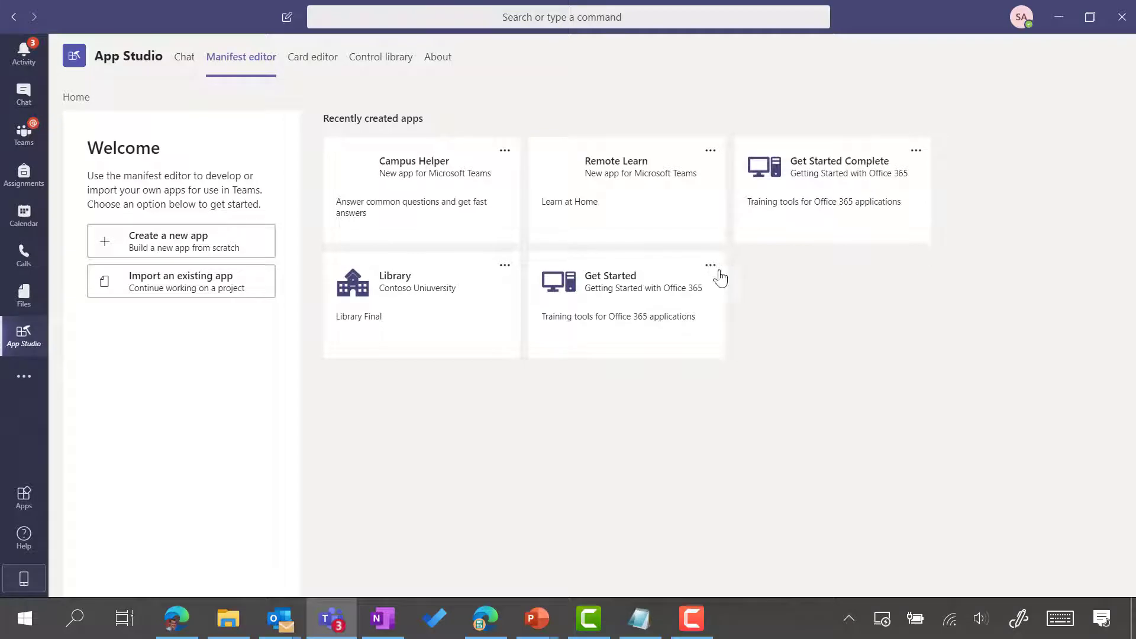
click(711, 266)
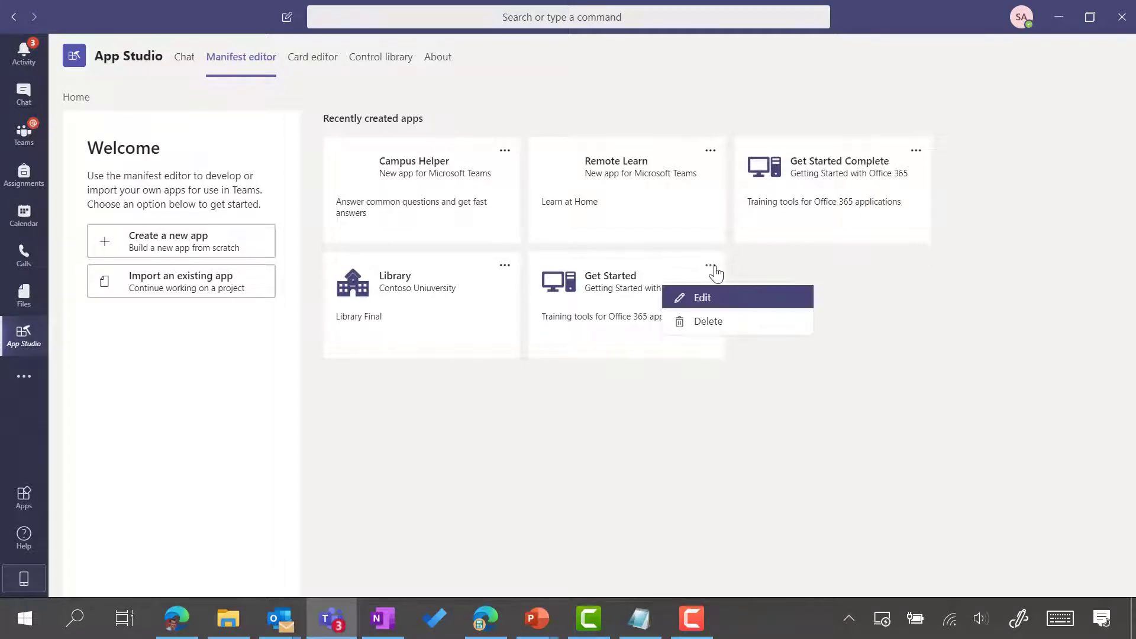
click(701, 299)
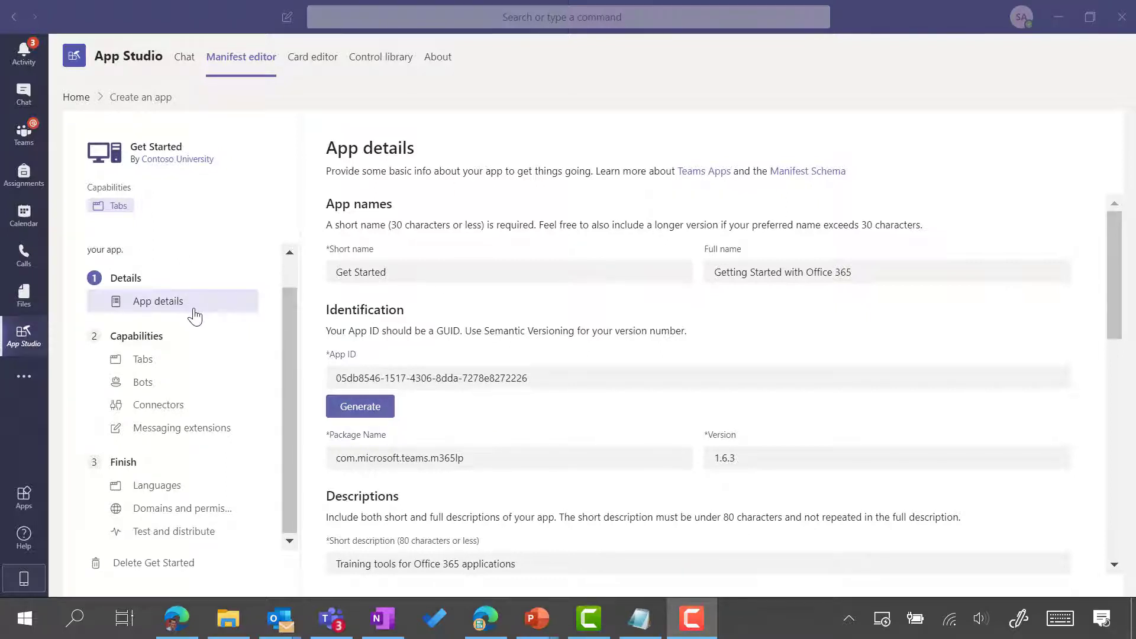
click(175, 532)
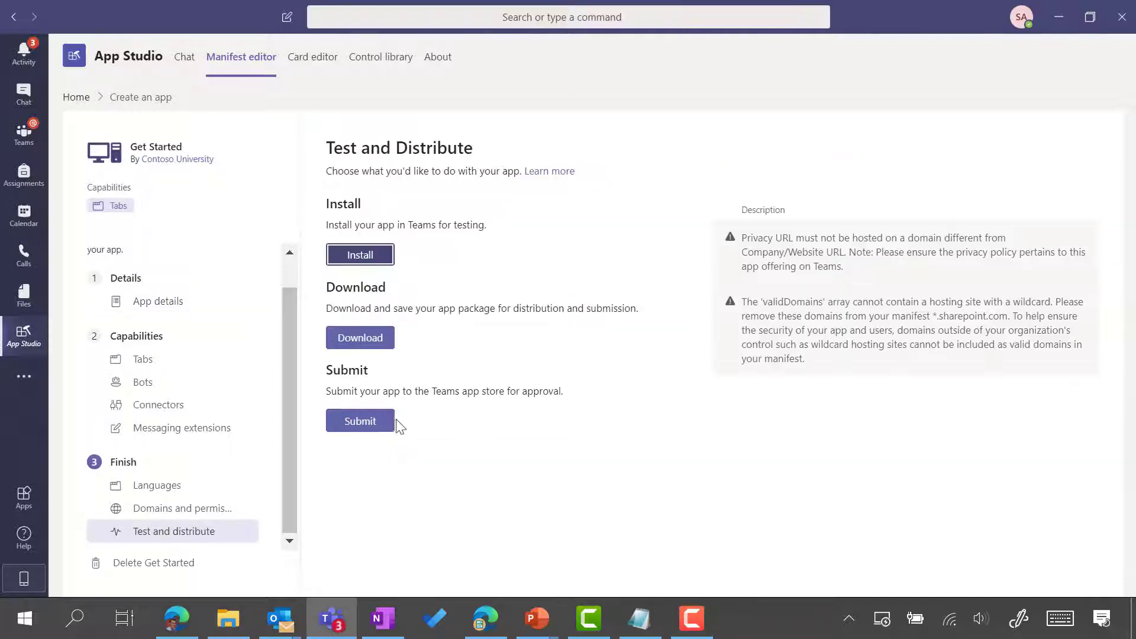
click(360, 338)
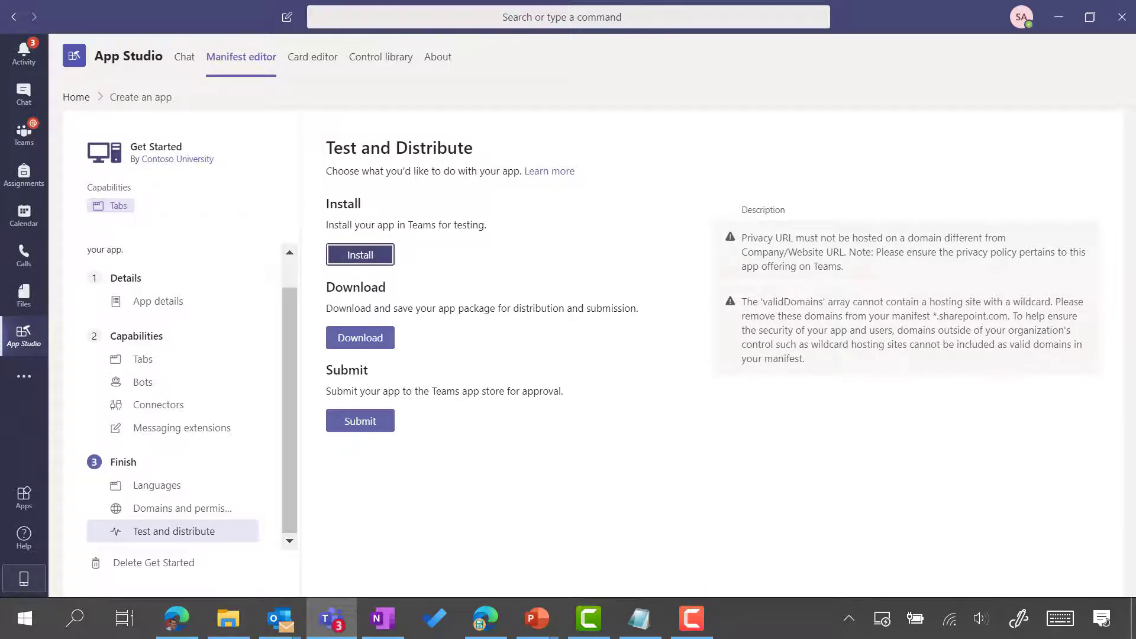
Switch to File Explorer and open the GetStarted zip package in Downloads to view its contents.
click(235, 630)
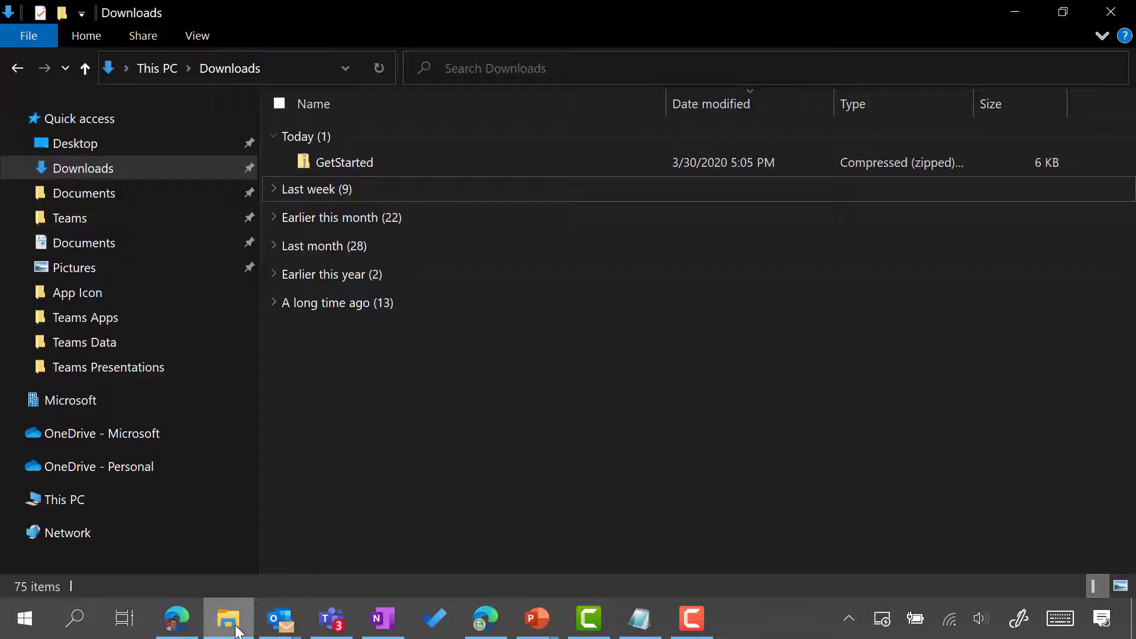
click(355, 169)
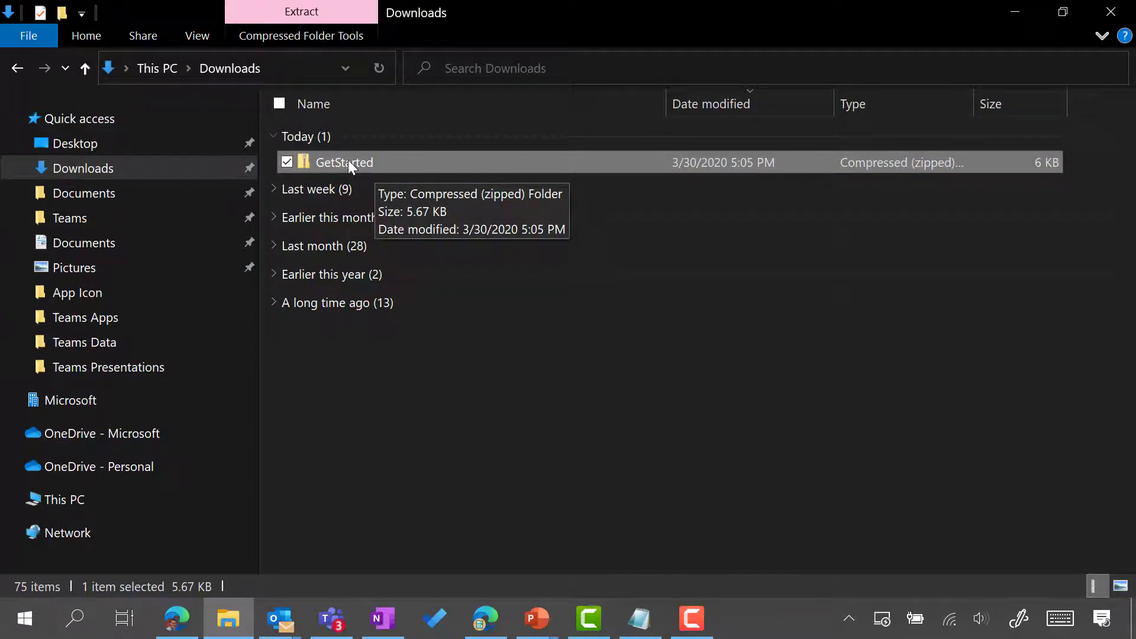
double_click(348, 161)
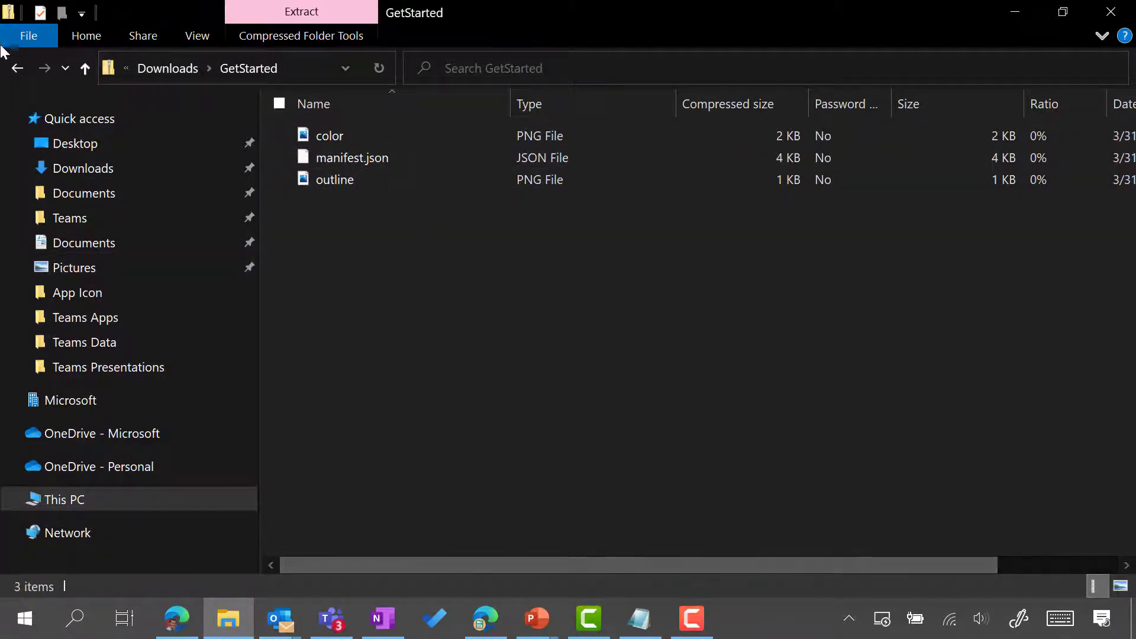
Leave the zip package in File Explorer, return to Teams, and open the Built for Contoso category in the app store.
click(18, 68)
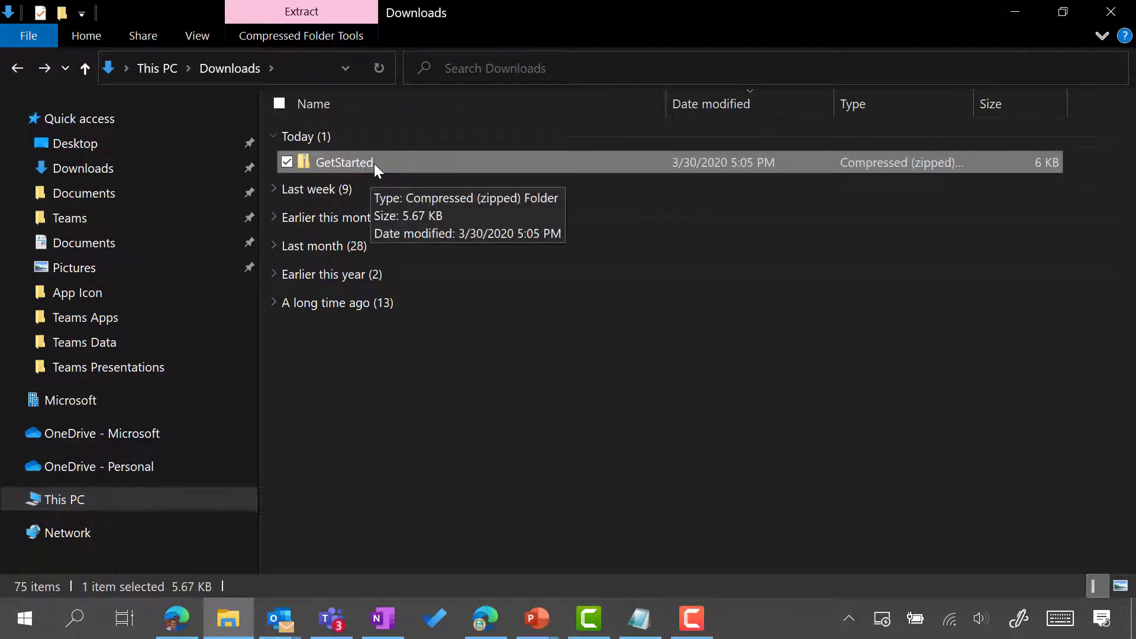
click(1009, 16)
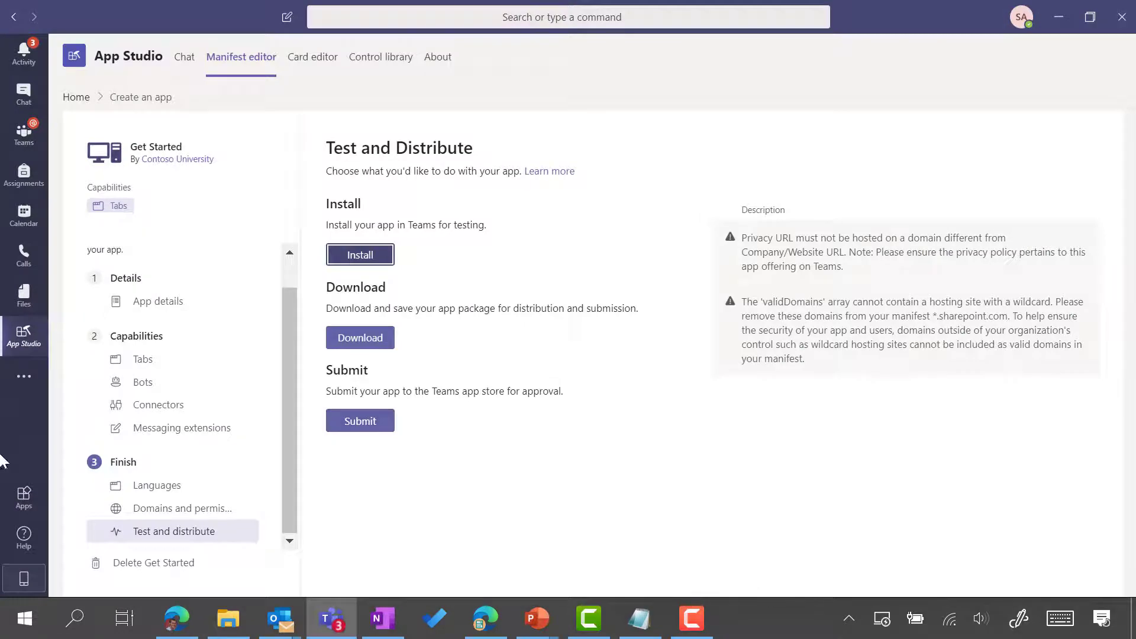
click(12, 506)
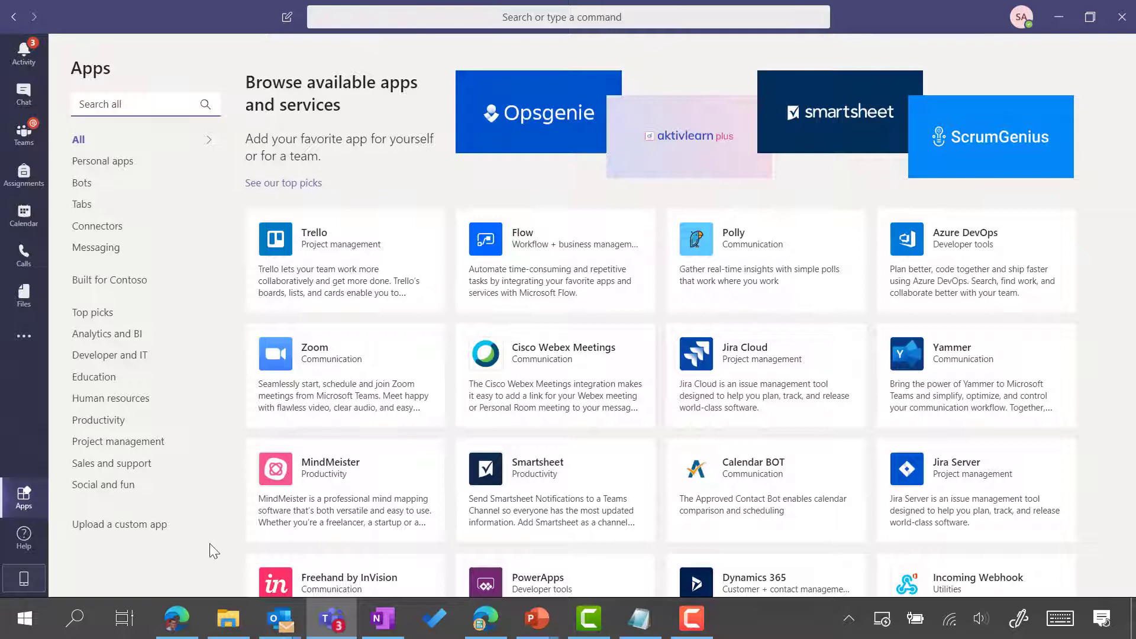
click(138, 534)
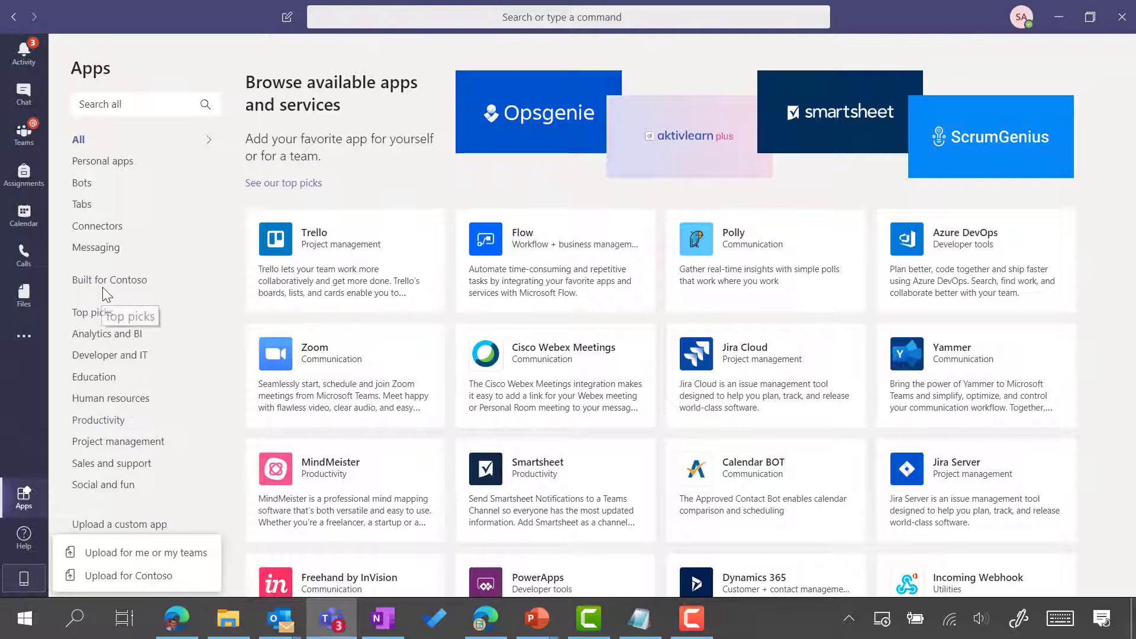
click(132, 295)
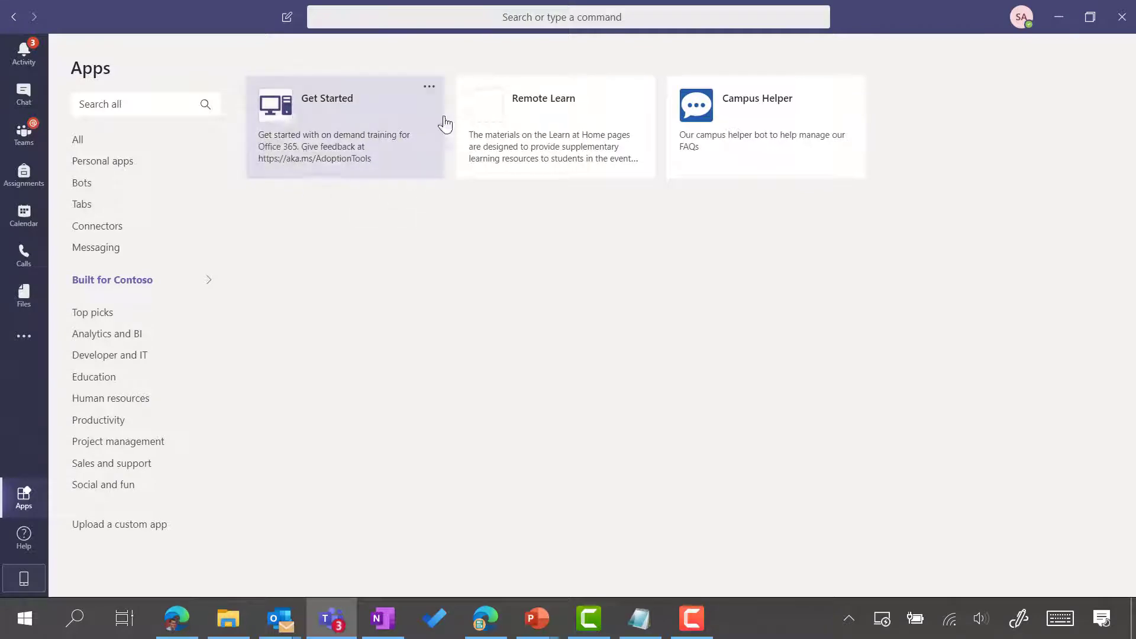
Start a custom app upload for Contoso, select the GetStarted package in Downloads, and cancel the upload.
click(121, 532)
click(137, 583)
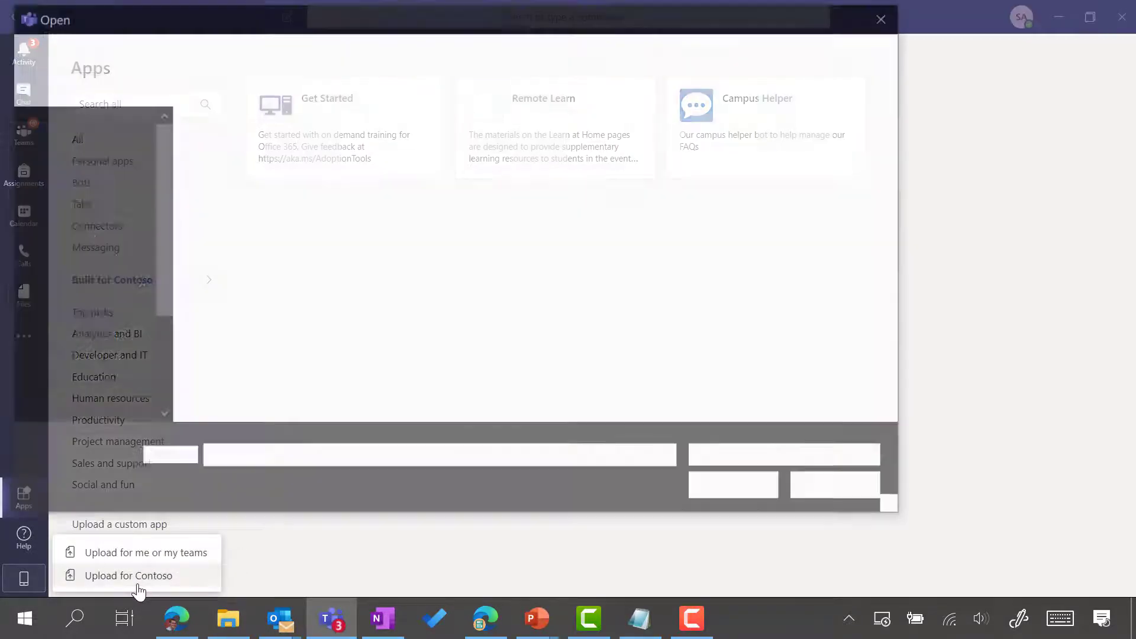
scroll(93, 233, down, 1)
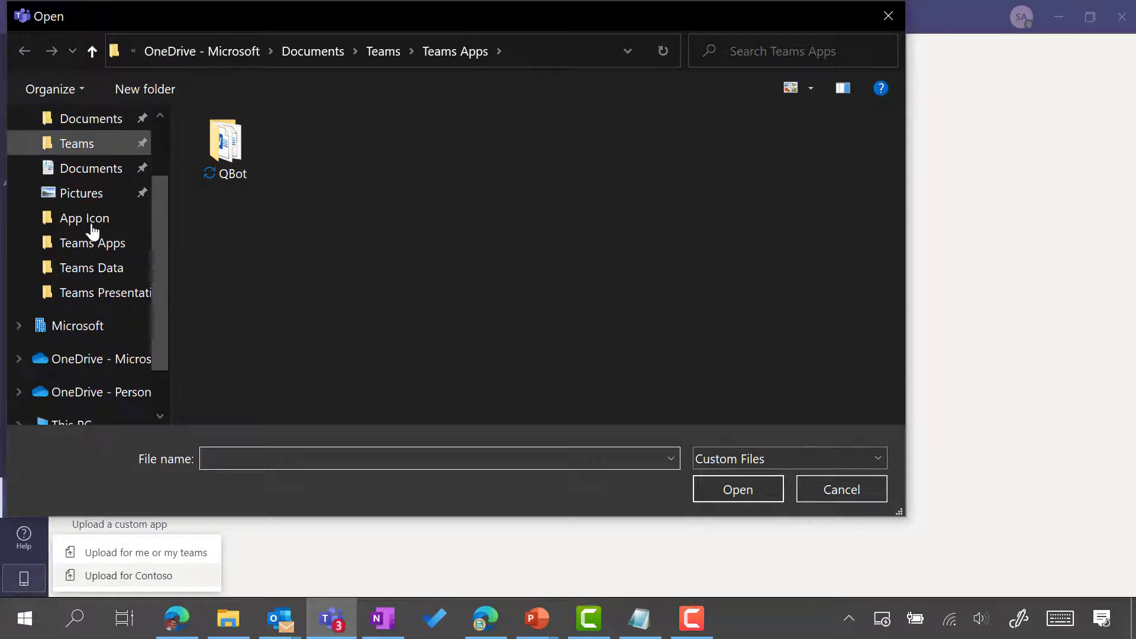
scroll(93, 231, up, 1)
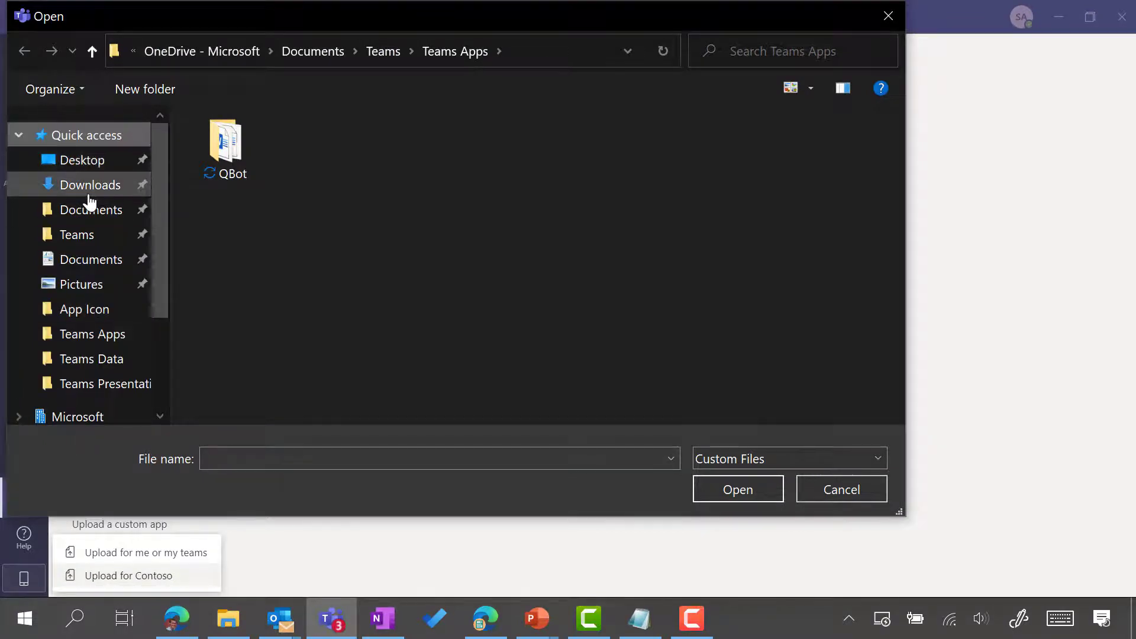
click(90, 198)
click(277, 184)
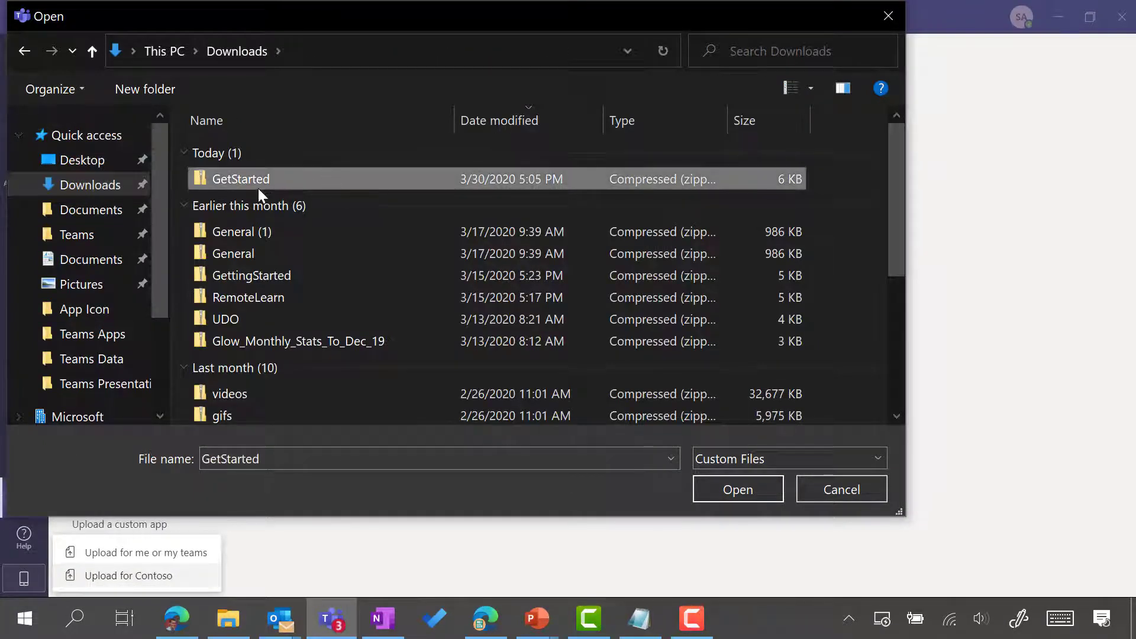
click(841, 489)
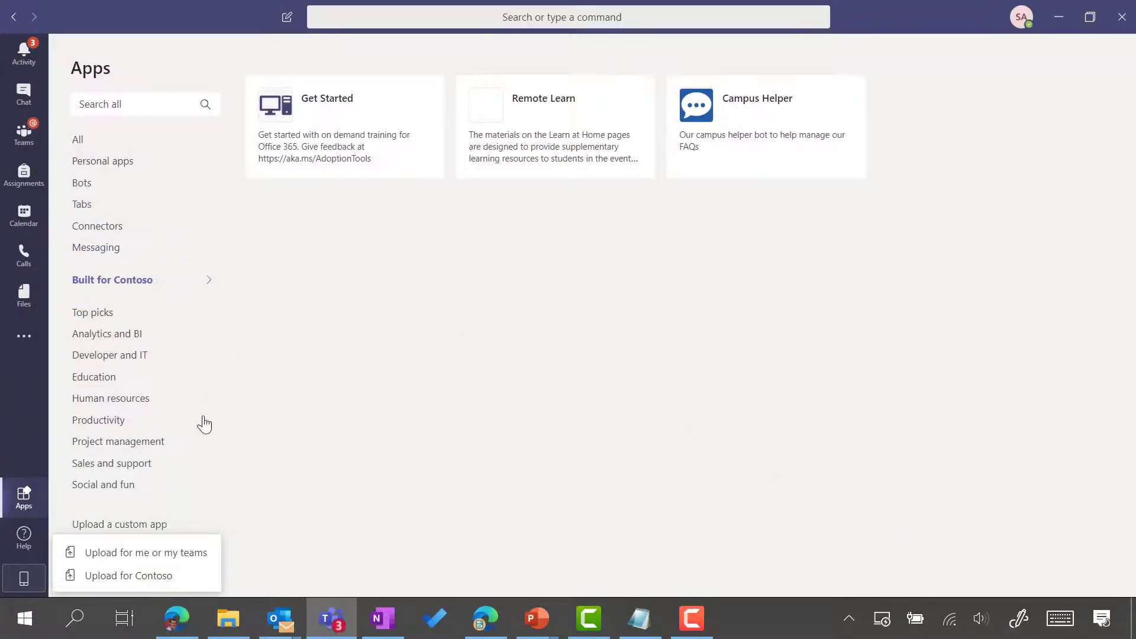
click(307, 427)
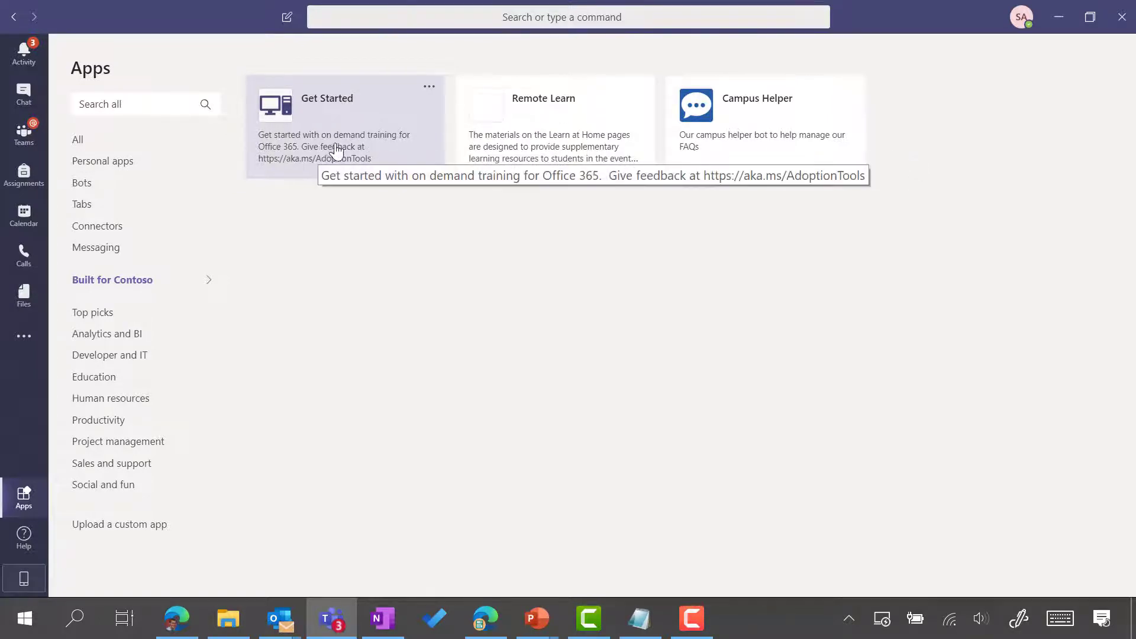
View the store management options for Get Started, check its version field in App Studio's manifest editor, and return to the editor's home page.
click(429, 90)
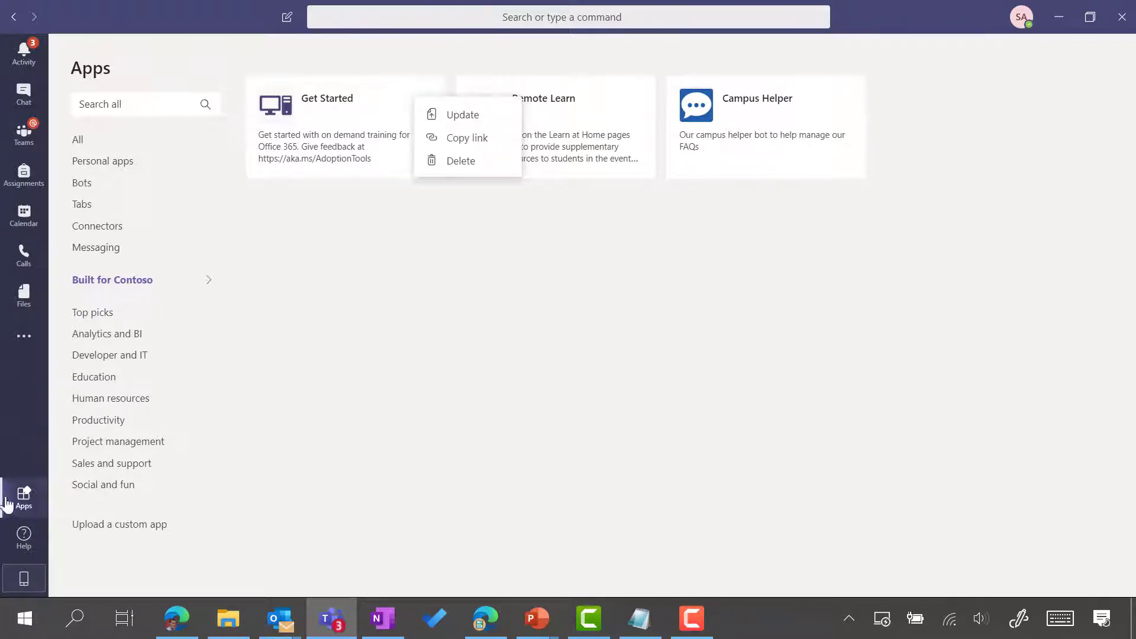
click(31, 344)
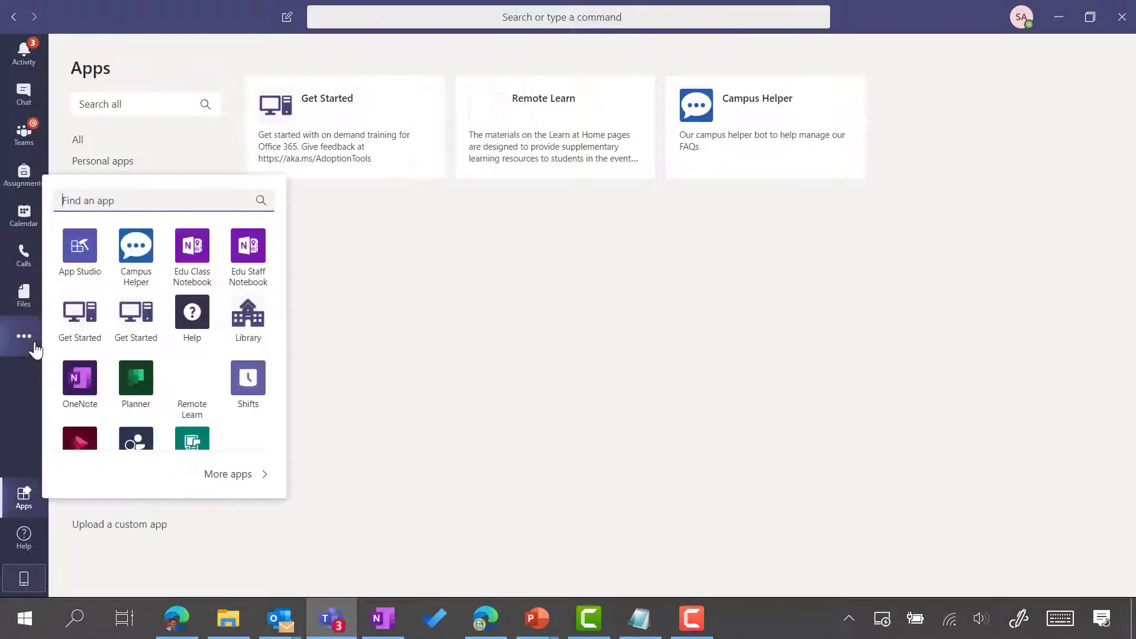
click(78, 260)
click(240, 59)
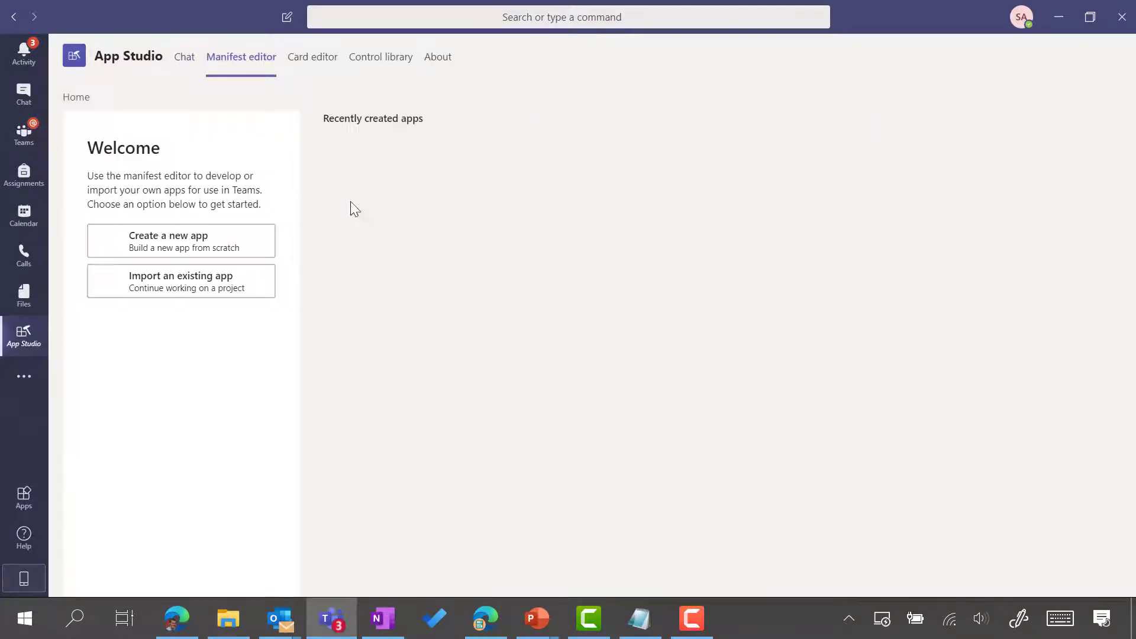
click(710, 265)
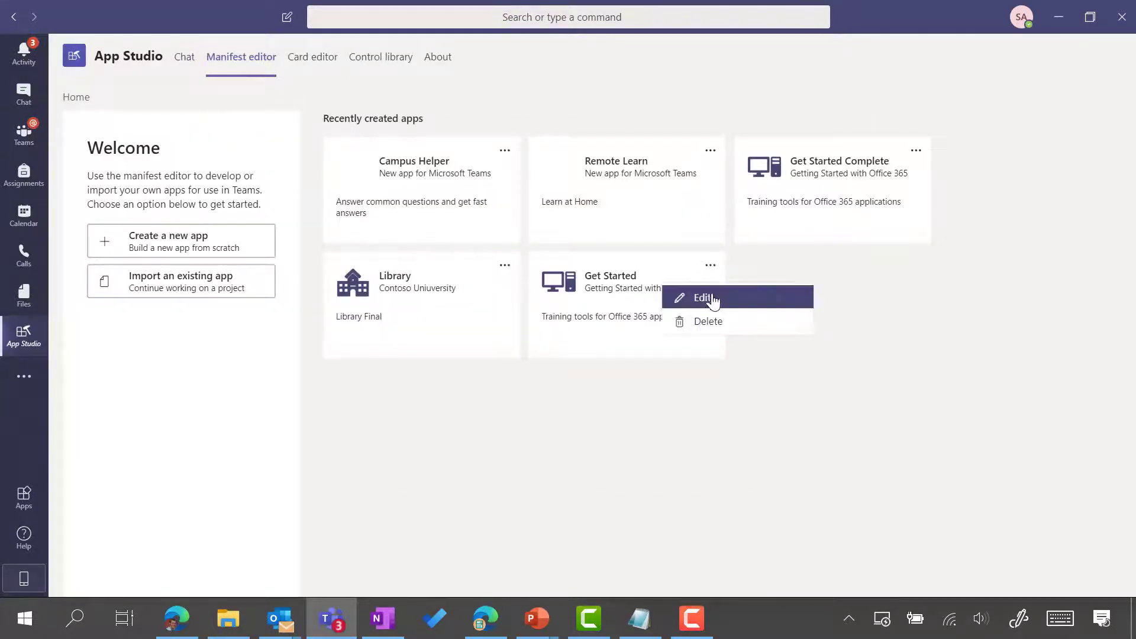
click(704, 297)
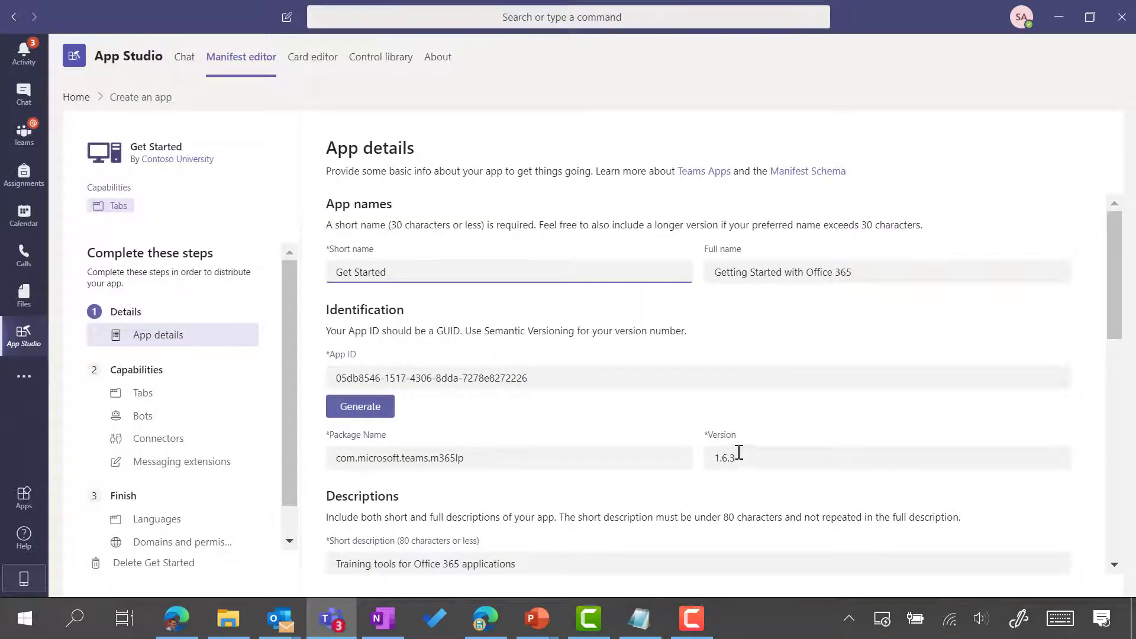
drag(739, 454, 709, 457)
click(733, 460)
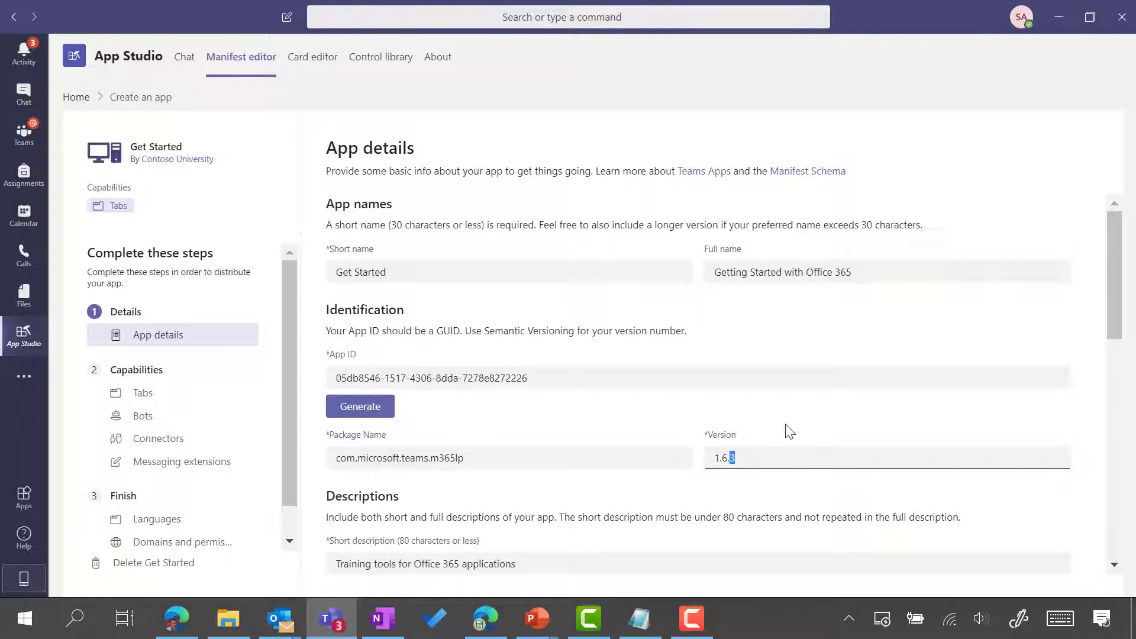
click(79, 97)
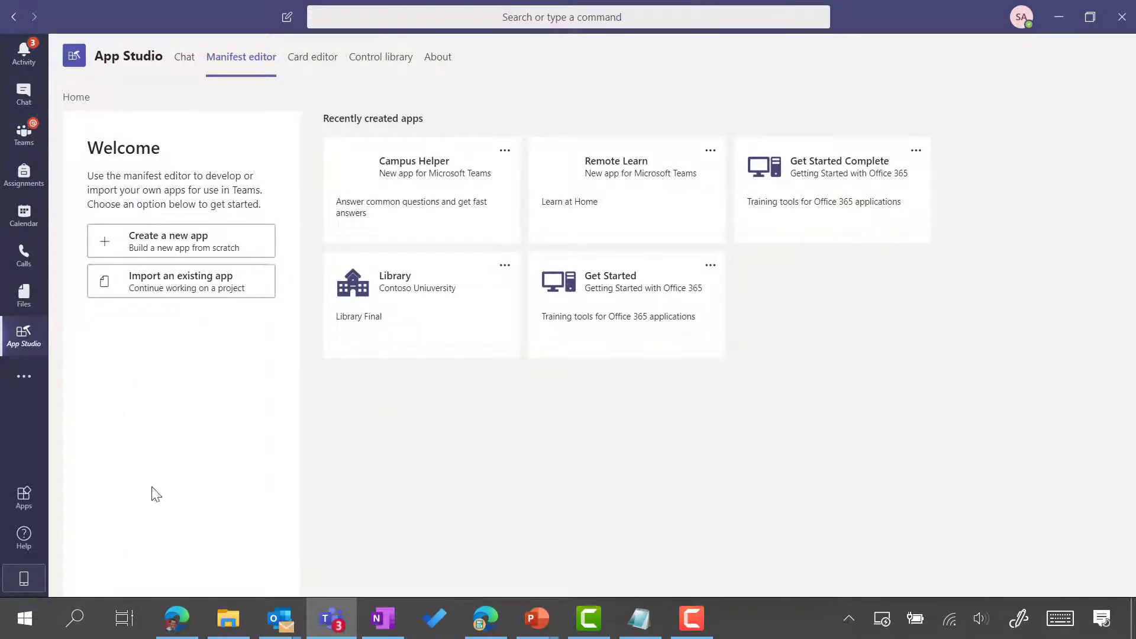
Return to the Teams app store and review the custom app upload options and the apps built for Contoso.
click(27, 500)
click(124, 528)
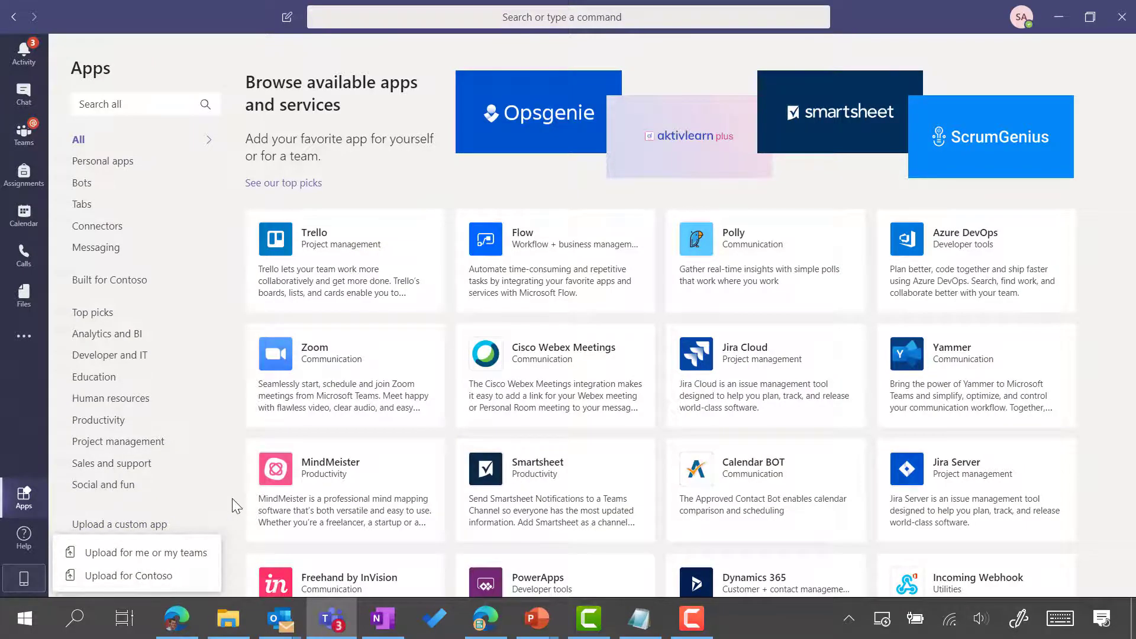
click(187, 497)
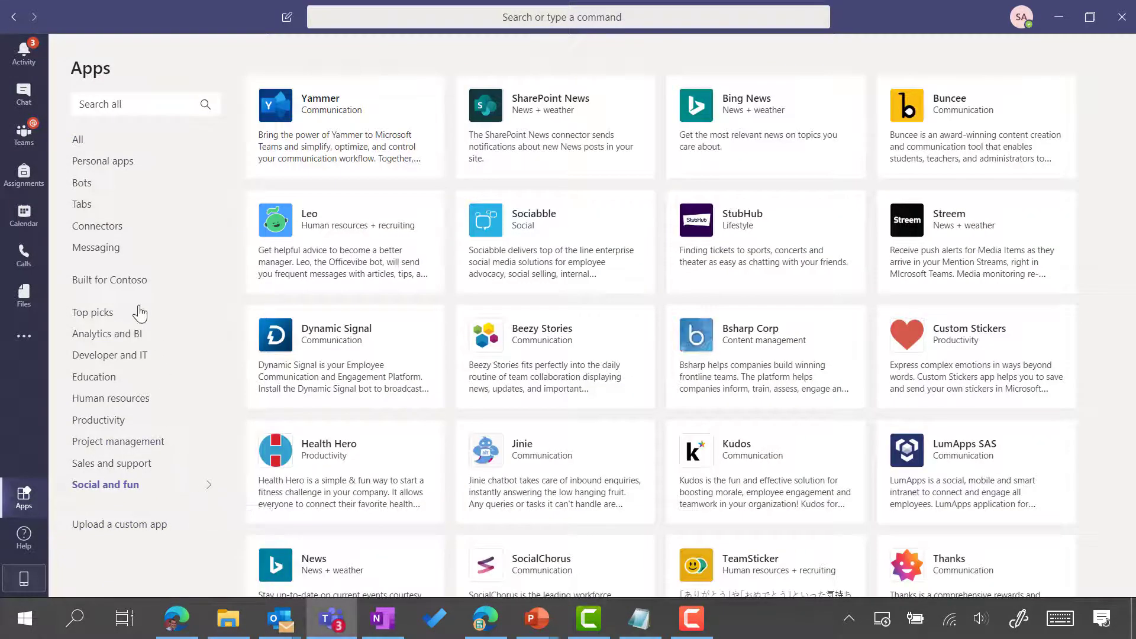
click(144, 282)
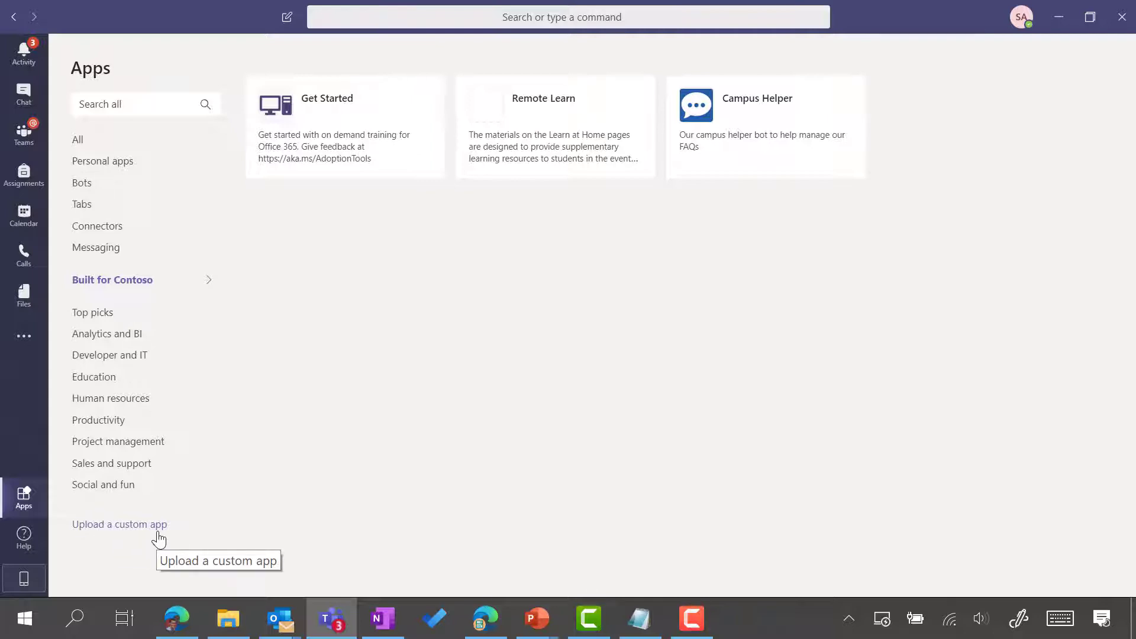
click(24, 349)
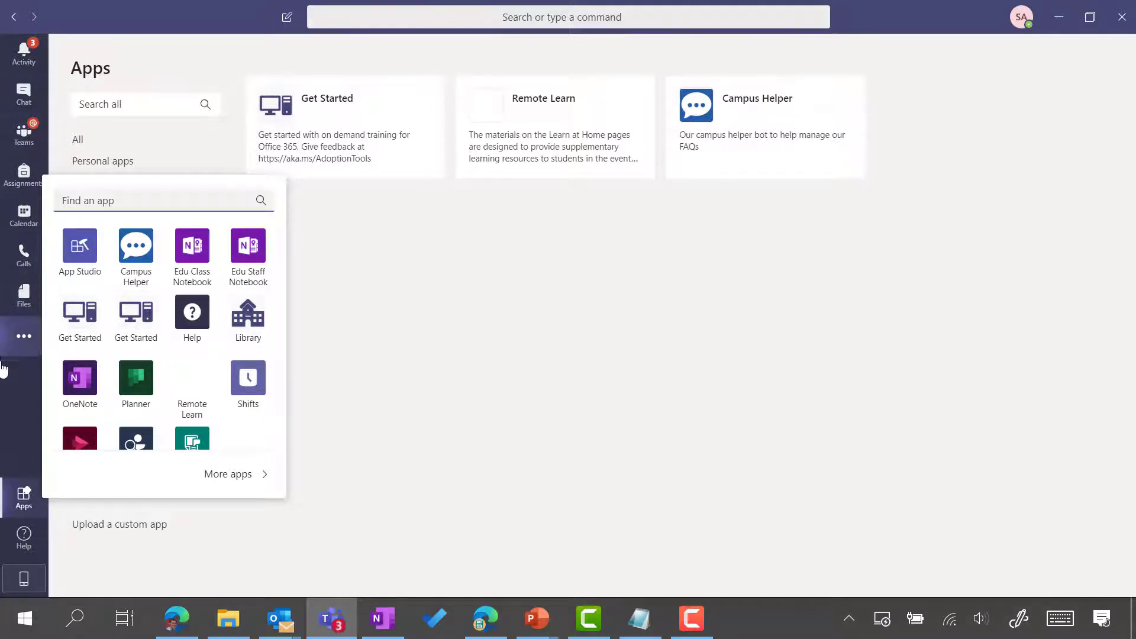
click(8, 391)
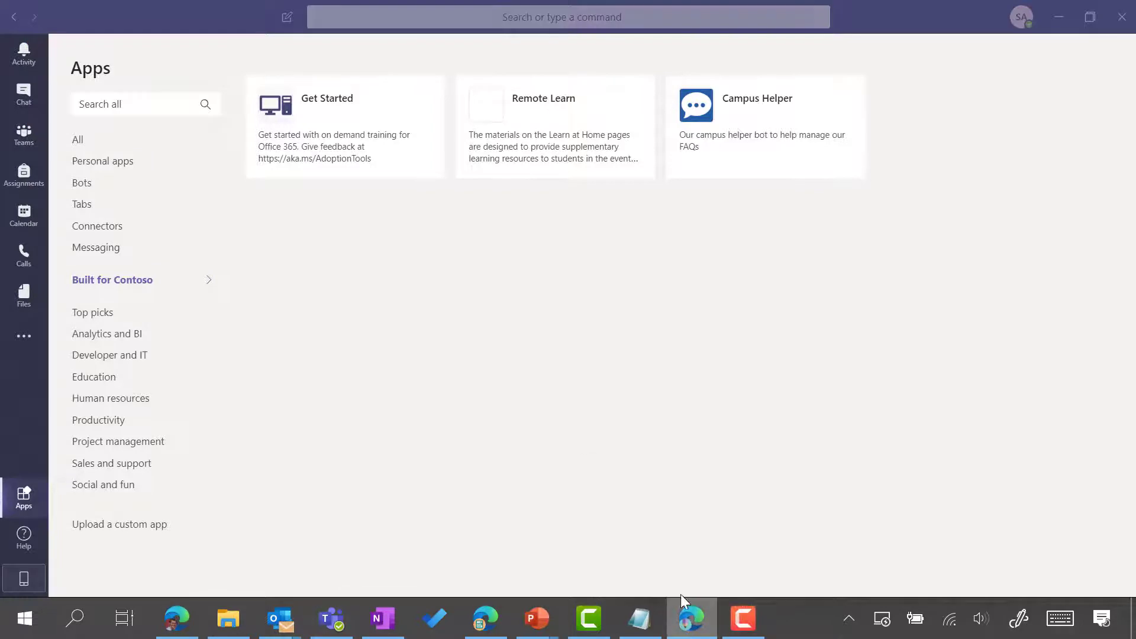
Switch to the Microsoft Teams admin center in the browser and open the Manage apps page.
click(685, 627)
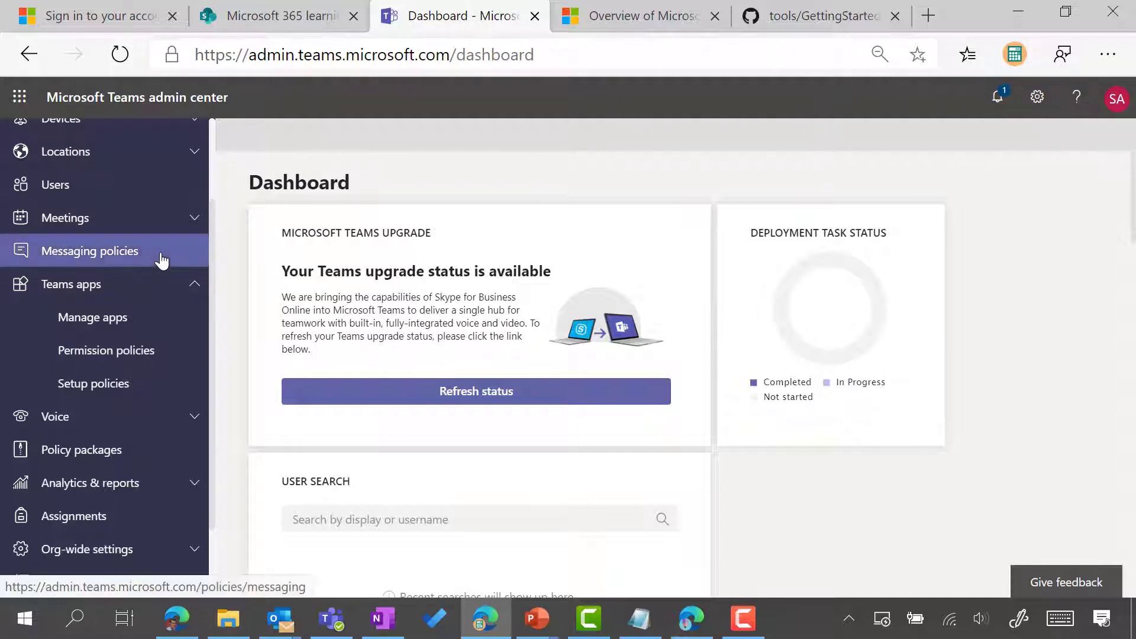
scroll(160, 256, up, 2)
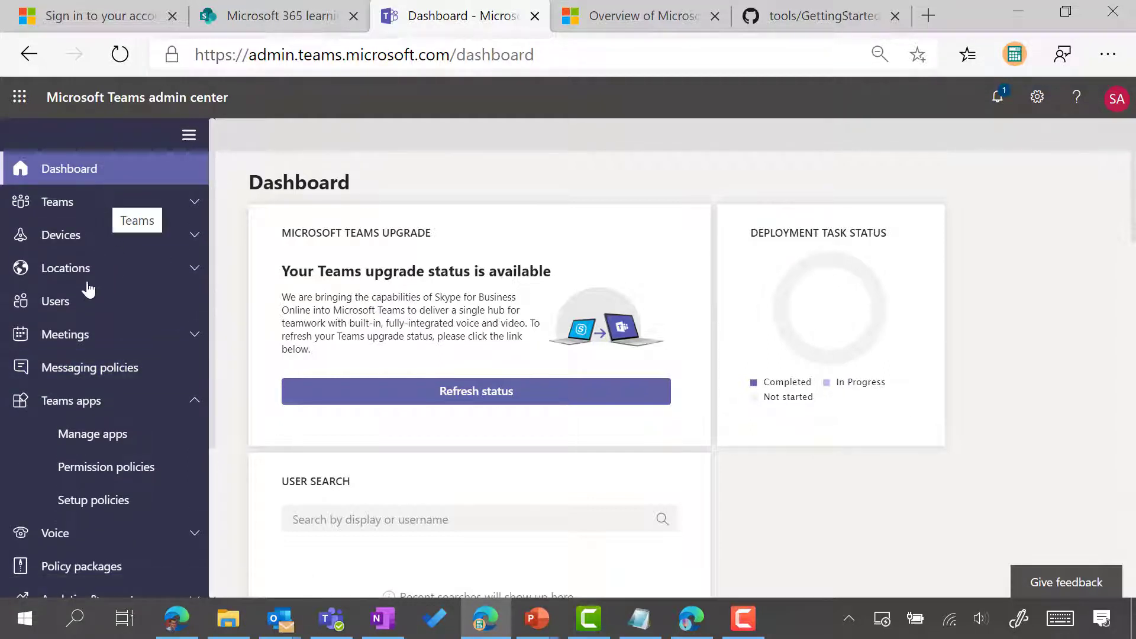
click(110, 404)
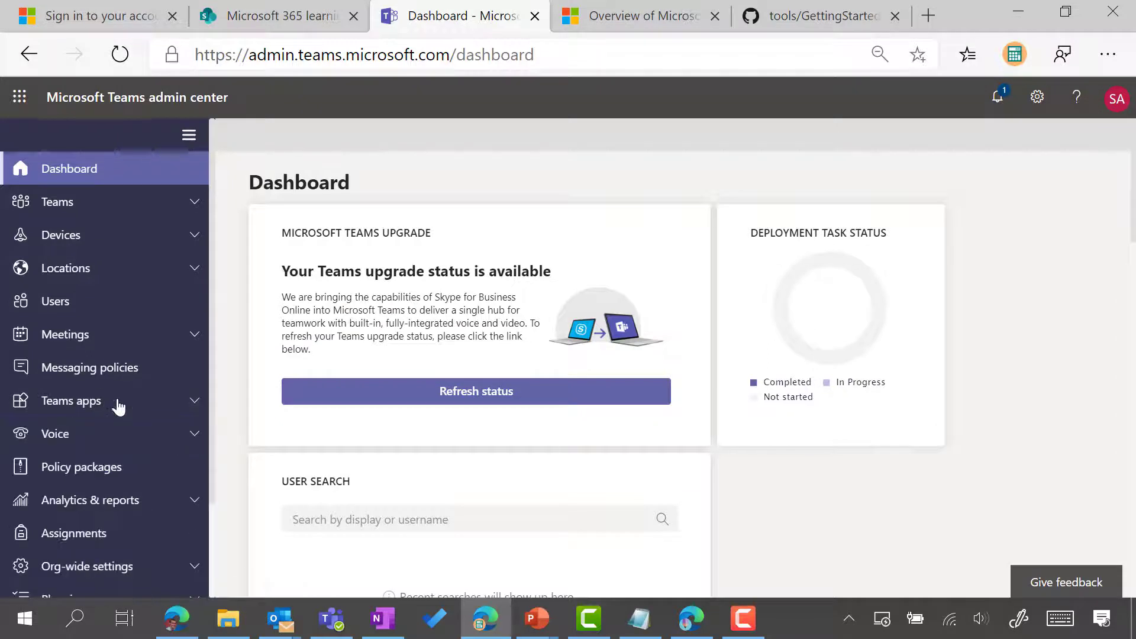
click(116, 403)
click(95, 434)
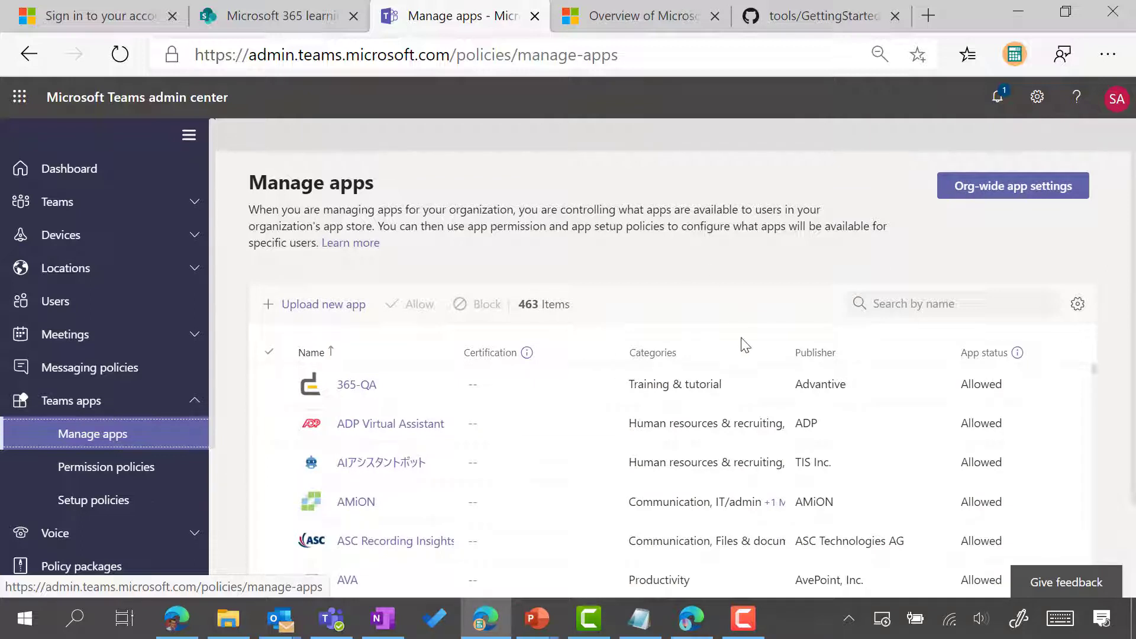
Search the managed apps for "started" and examine the Get Started app's publisher, status, custom app and version details.
scroll(723, 514, down, 5)
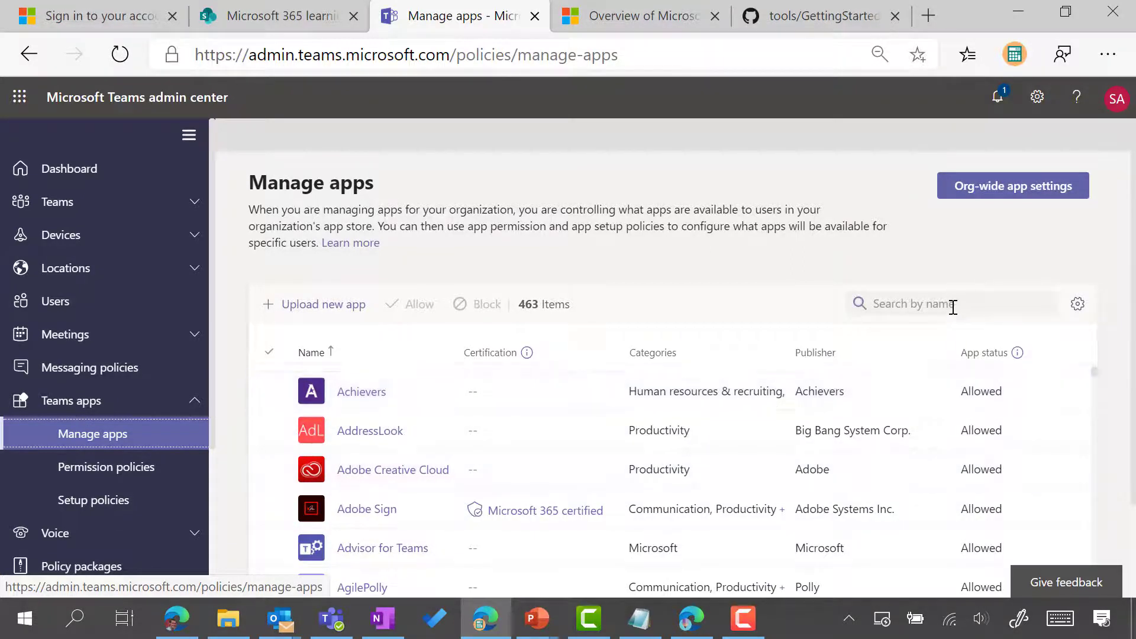
click(953, 307)
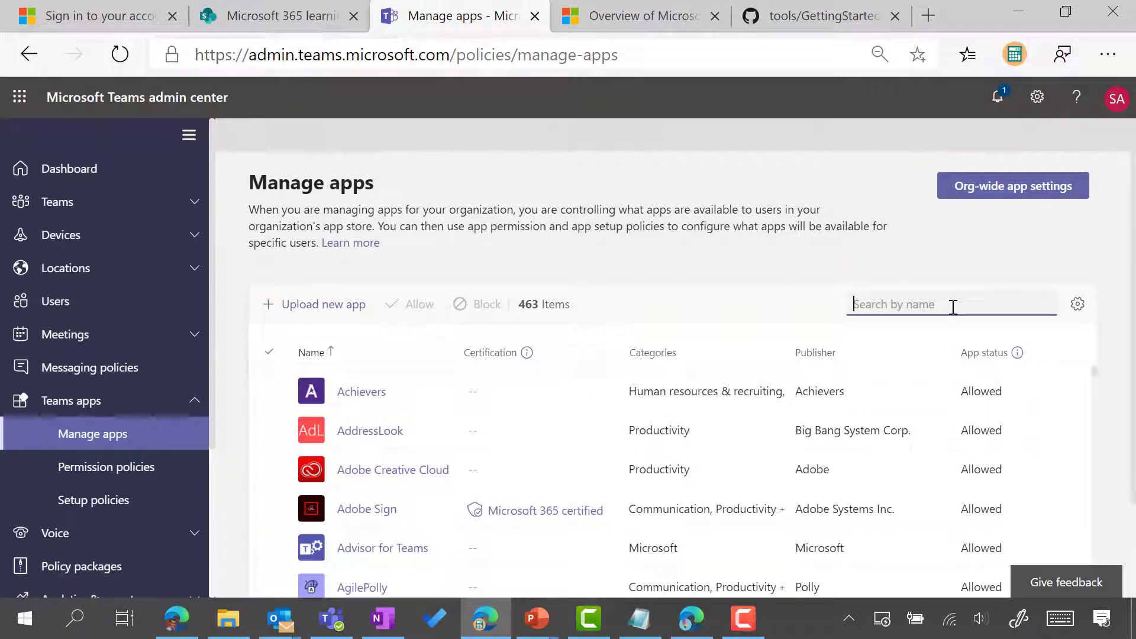
text(started)
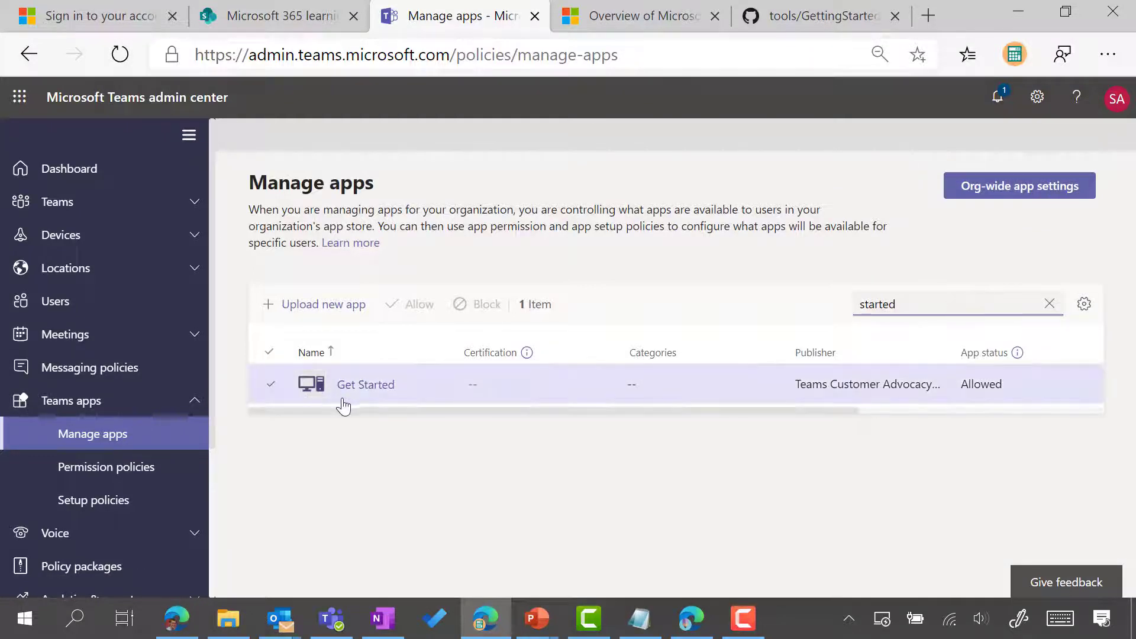
drag(443, 410, 913, 362)
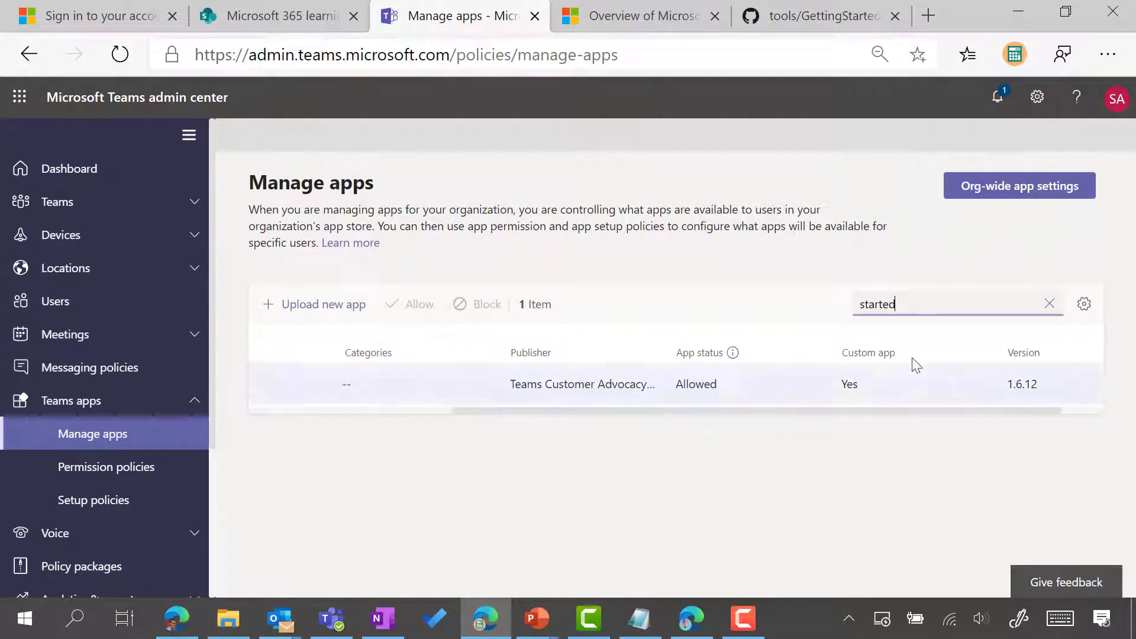
drag(765, 411, 359, 433)
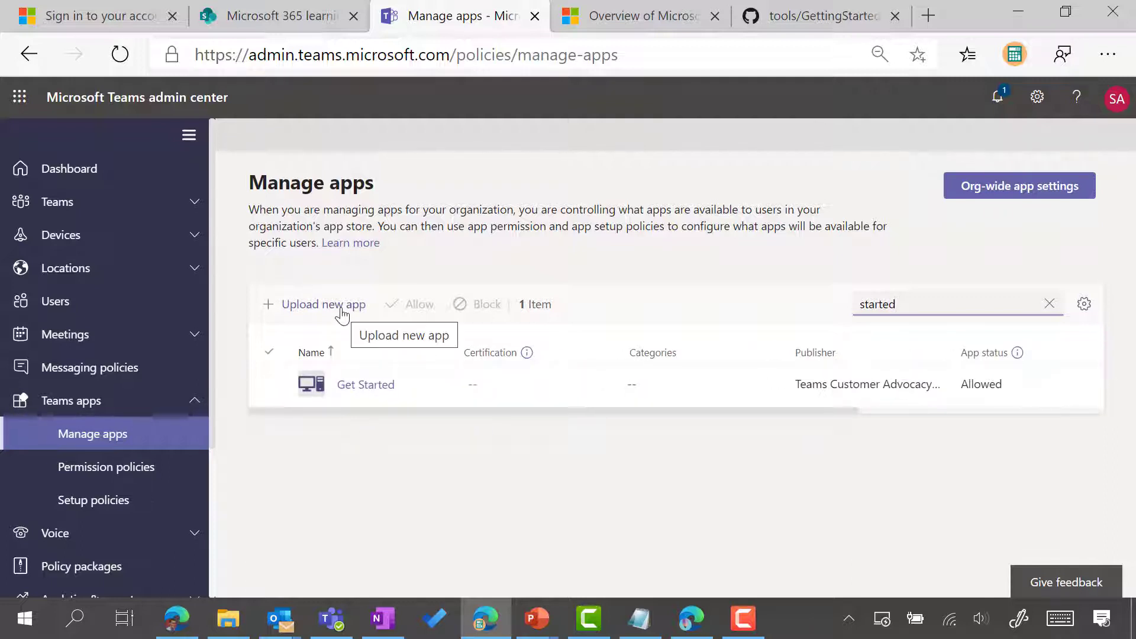
Open the org-wide app settings and review the third-party and custom app permissions.
click(1013, 195)
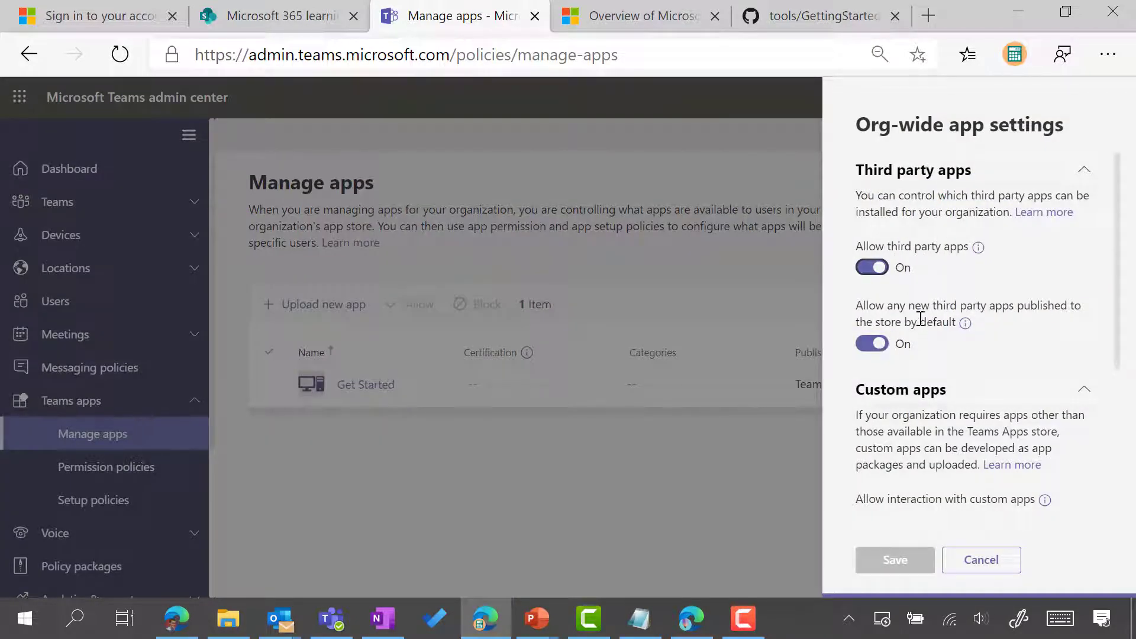
scroll(964, 406, down, 4)
scroll(908, 324, up, 1)
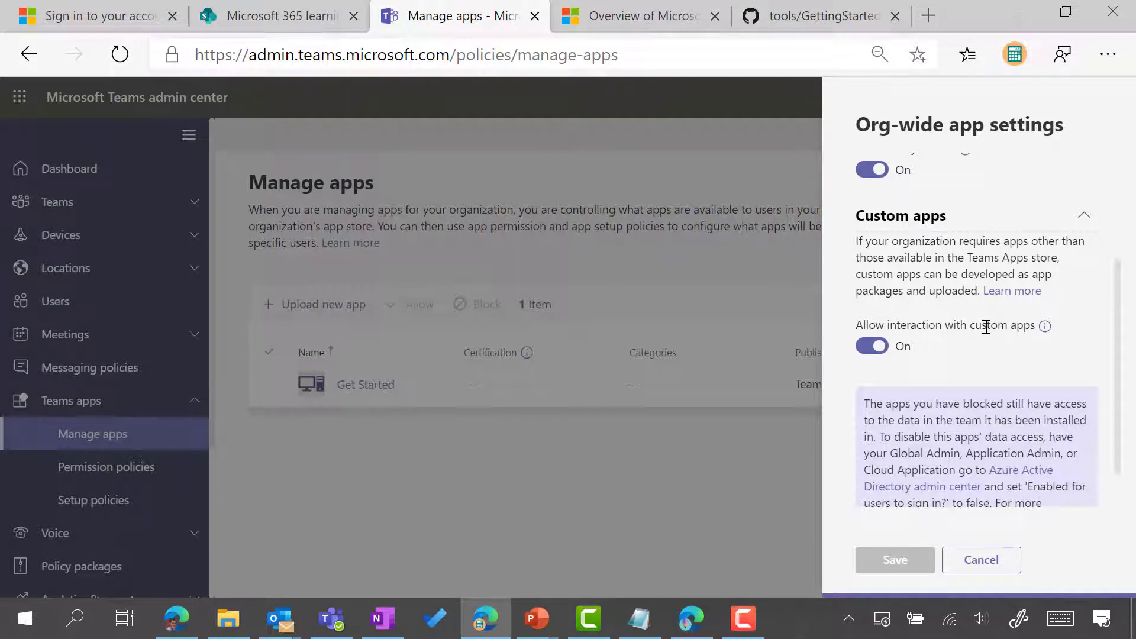
scroll(987, 327, down, 1)
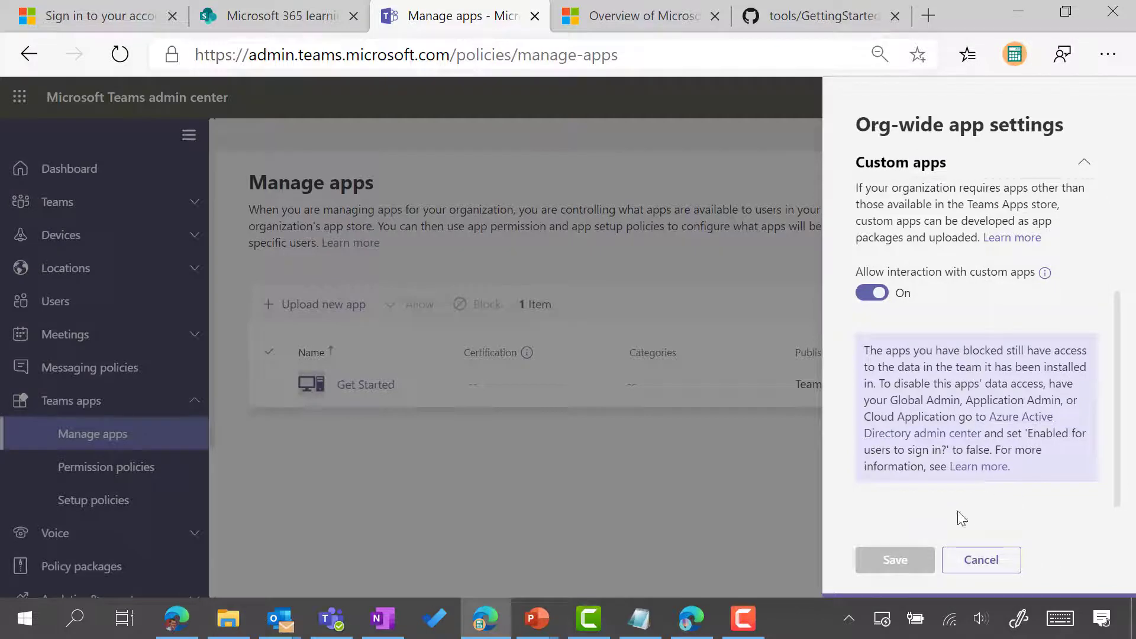
Leave the org-wide app settings and open the Global (Org-wide default) app permission policy for editing.
click(977, 565)
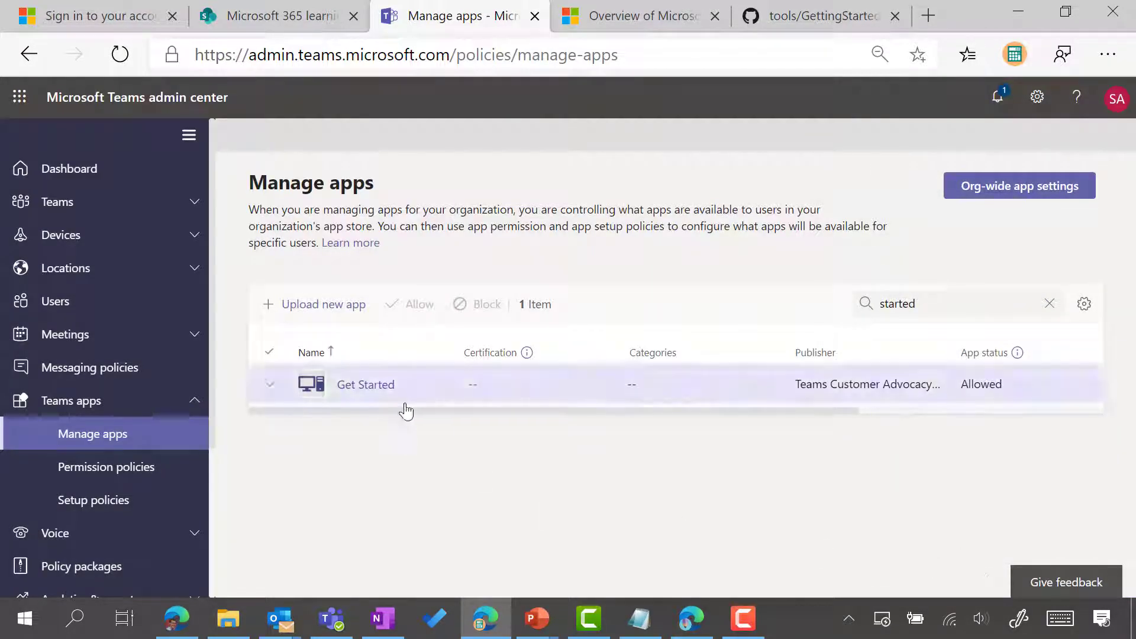
click(119, 482)
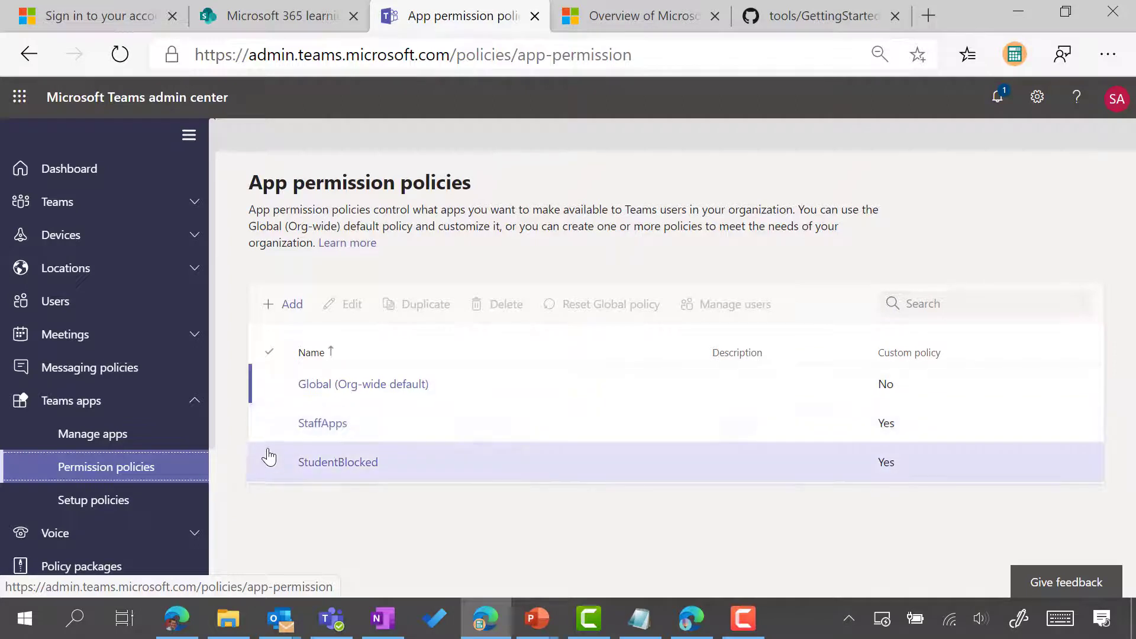
click(270, 385)
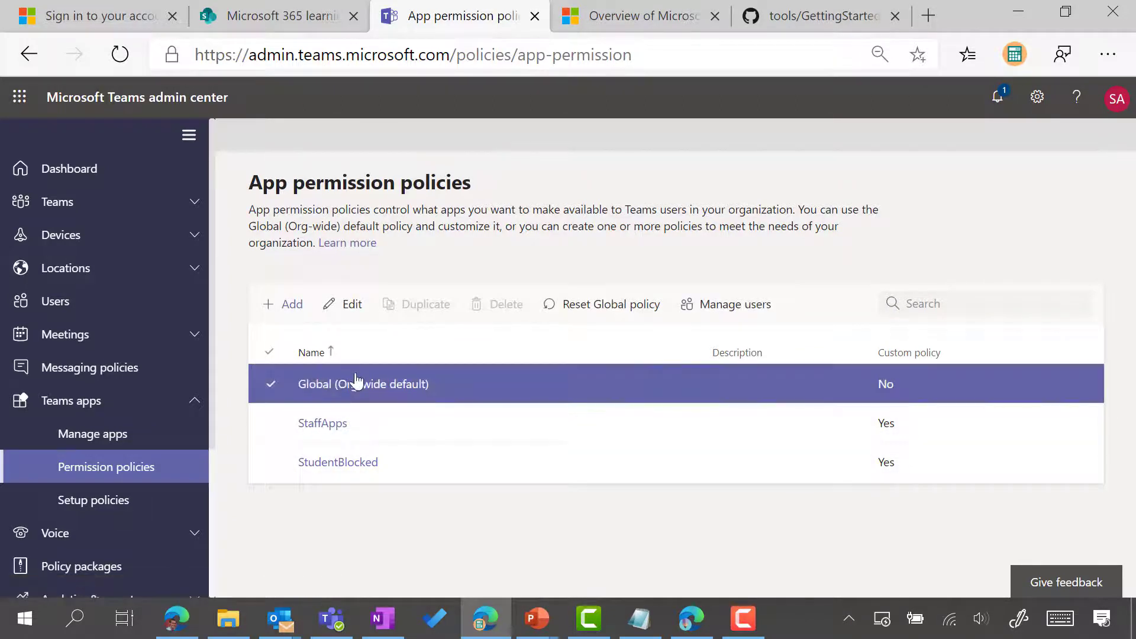
click(340, 308)
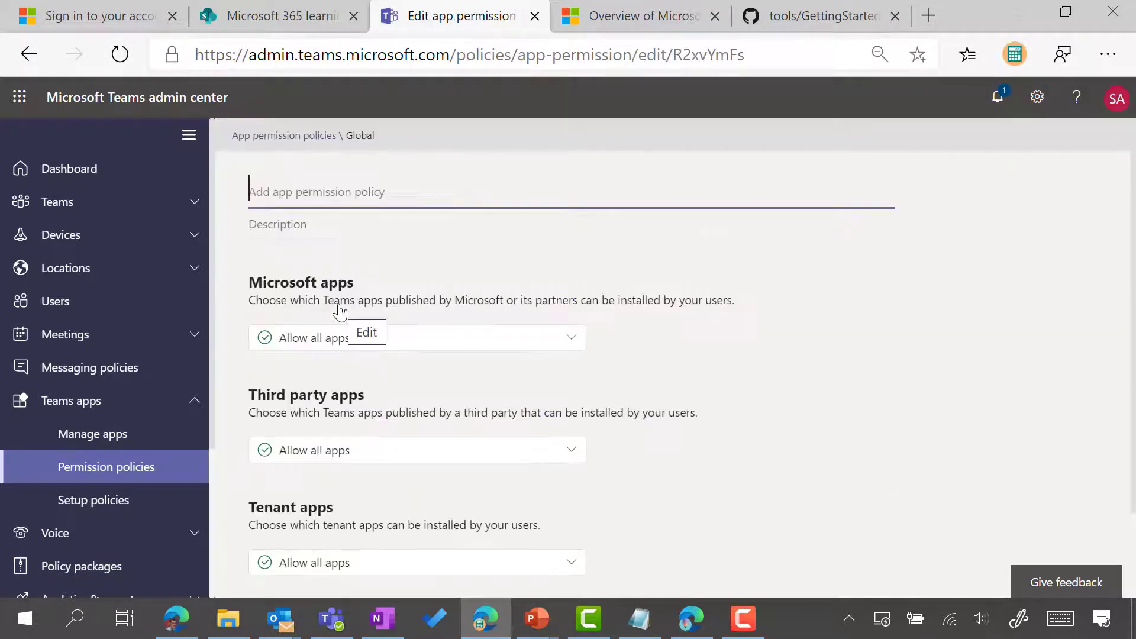
scroll(435, 455, down, 1)
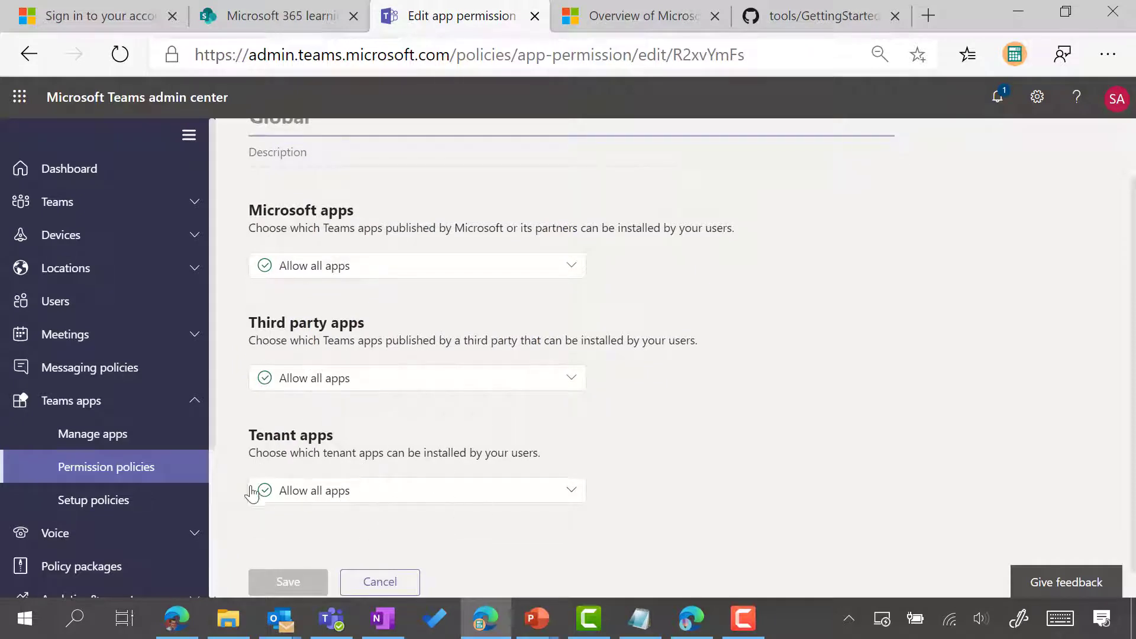
Try to set Tenant apps to "Allow specific apps and block all others" and search the tenant apps for "get".
click(349, 497)
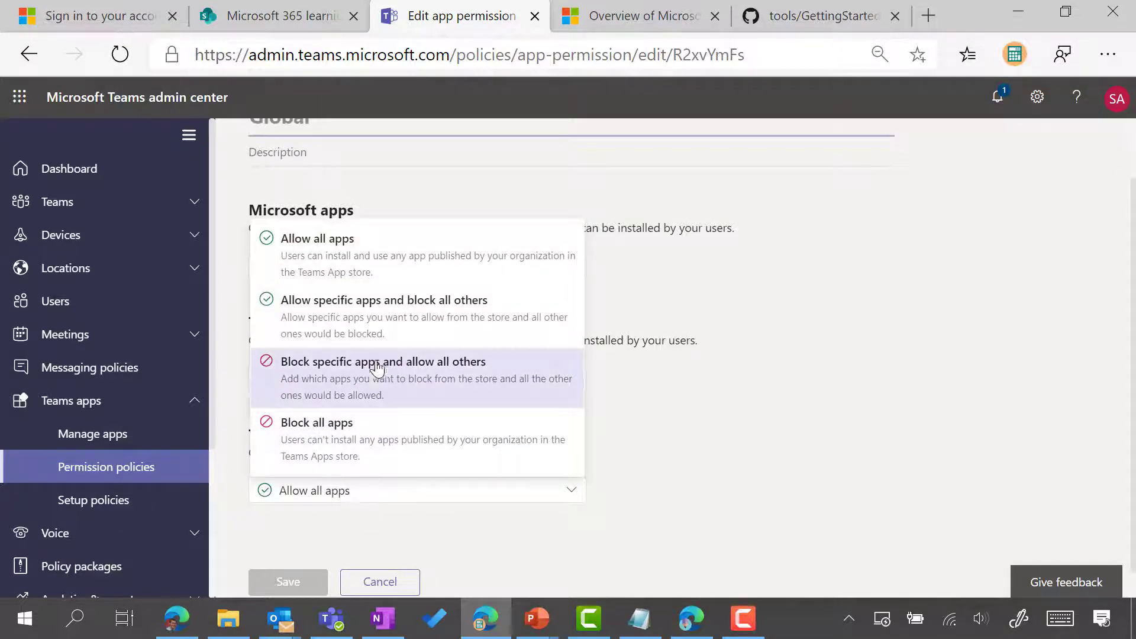
click(383, 334)
scroll(331, 503, down, 1)
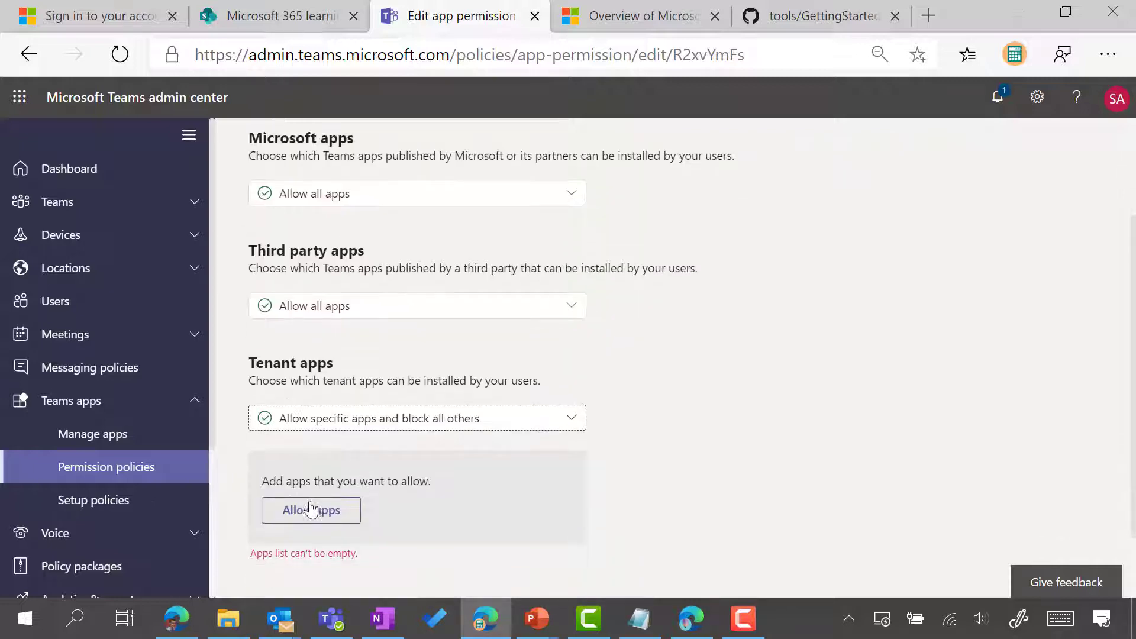
click(305, 510)
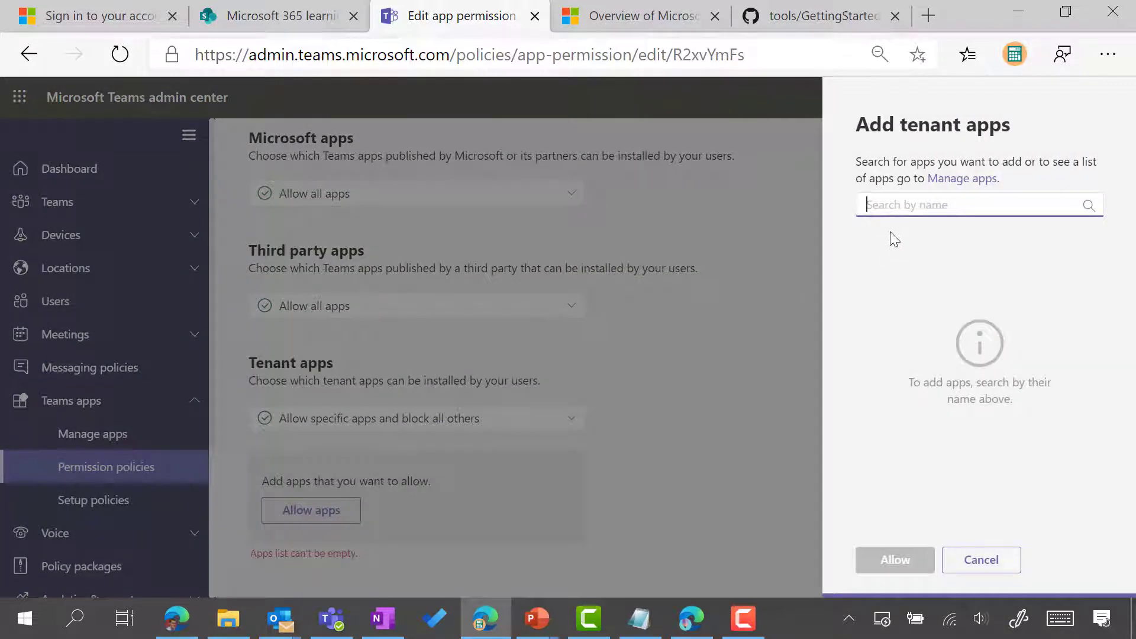
text(get)
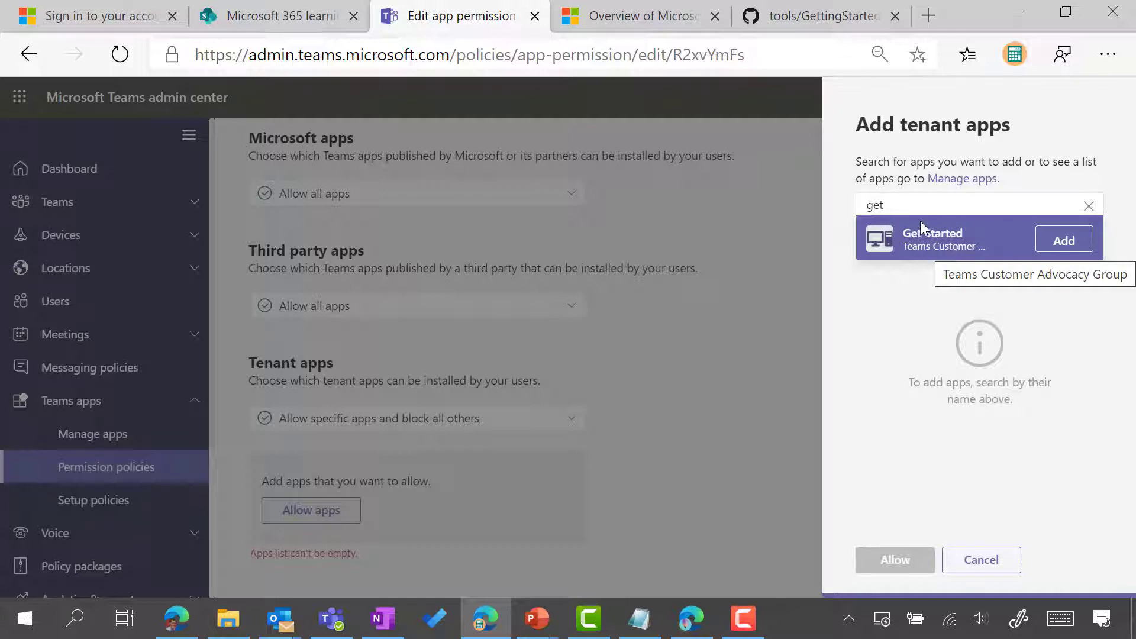
click(996, 562)
Set Tenant apps back to "Allow all apps" and leave the Global permission policy without saving.
click(518, 426)
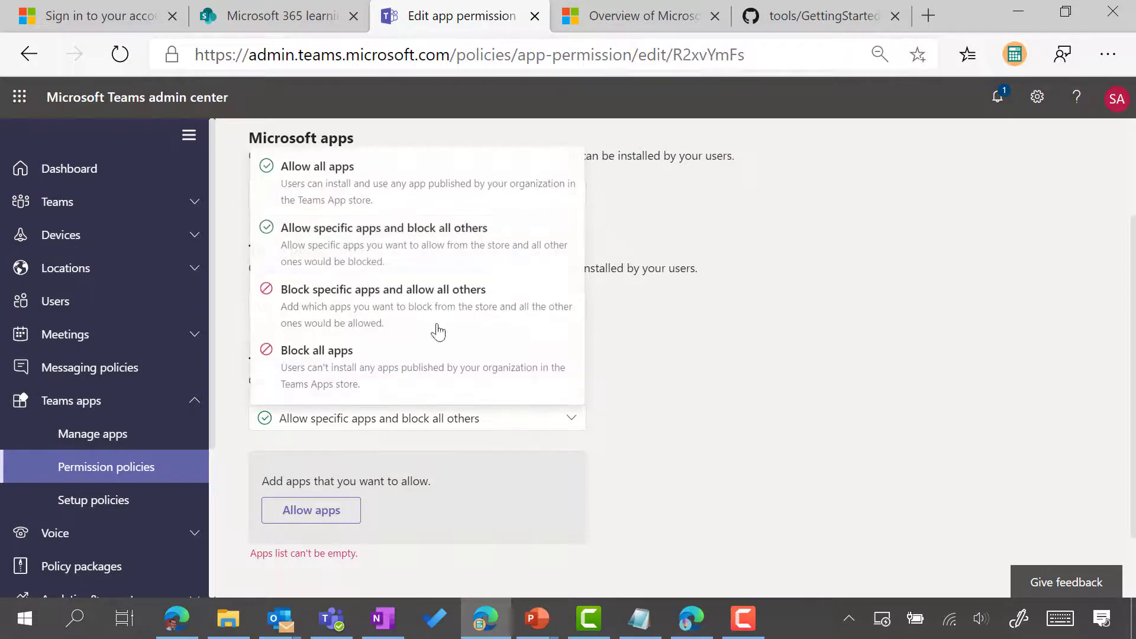
click(262, 180)
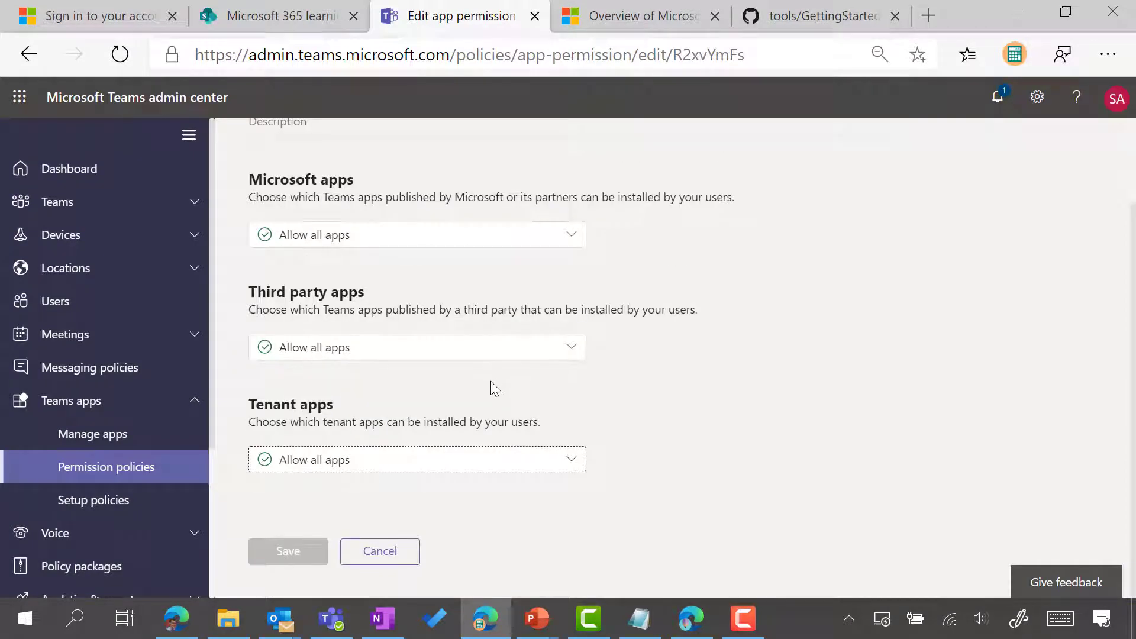
click(387, 553)
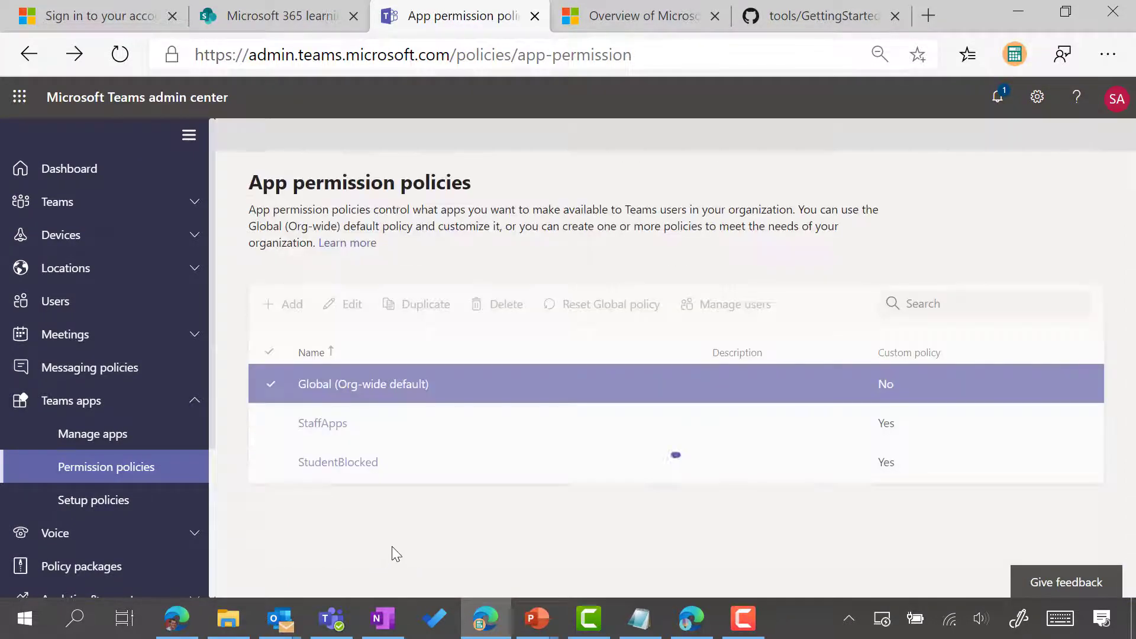
Open the Global (Org-wide default) app setup policy, dismiss the notice and review the custom app upload and user pinning settings.
click(101, 503)
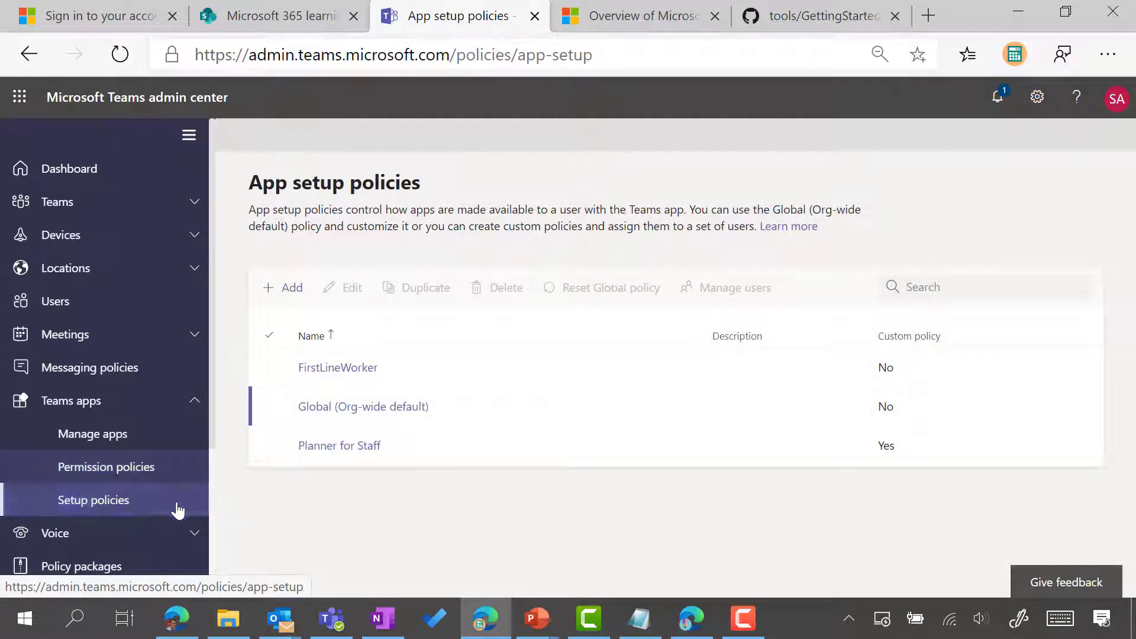
click(271, 410)
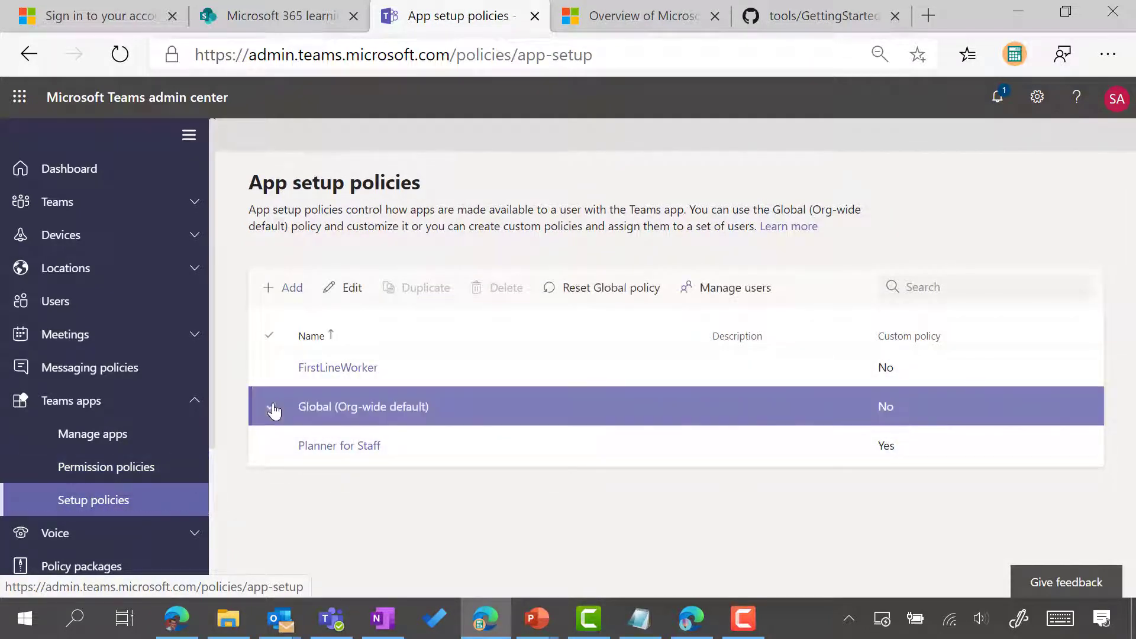
click(353, 289)
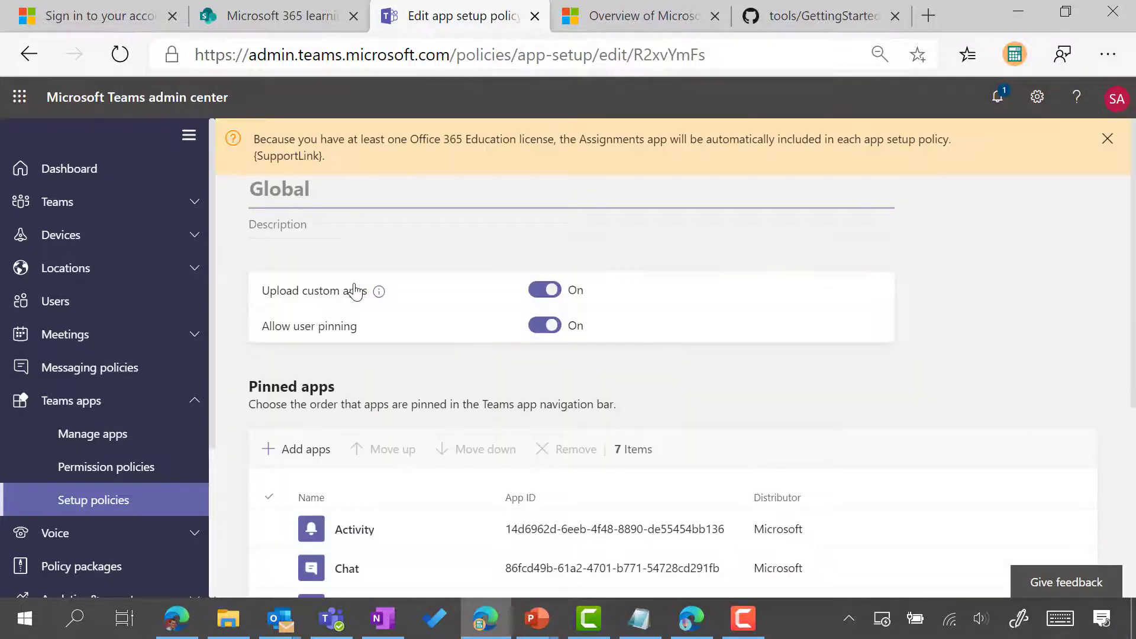
scroll(918, 306, down, 1)
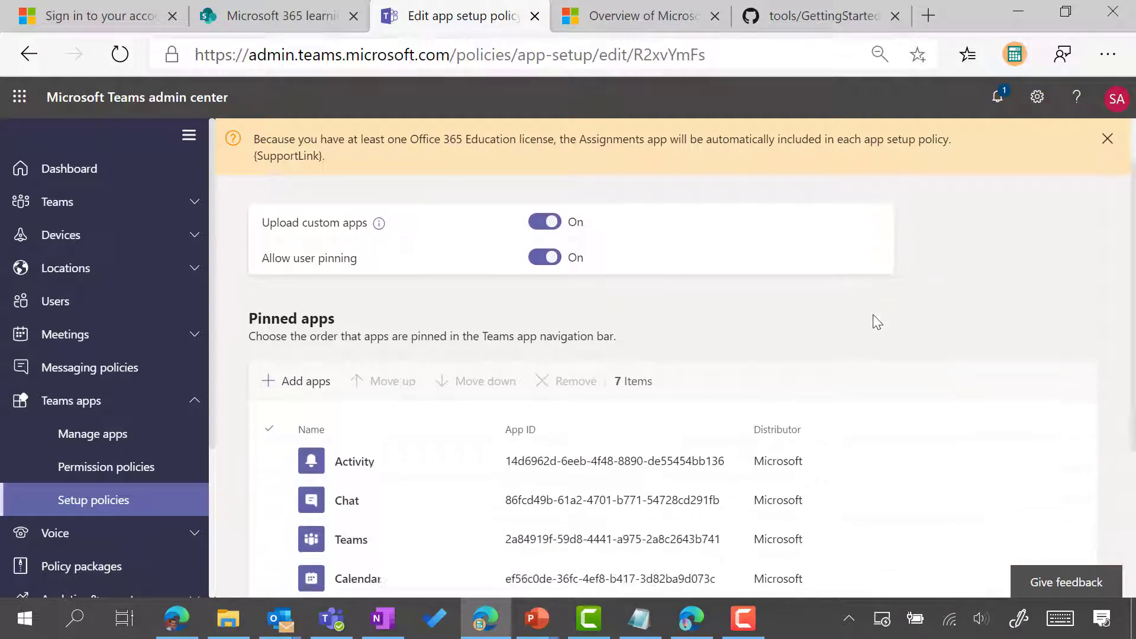
click(1107, 138)
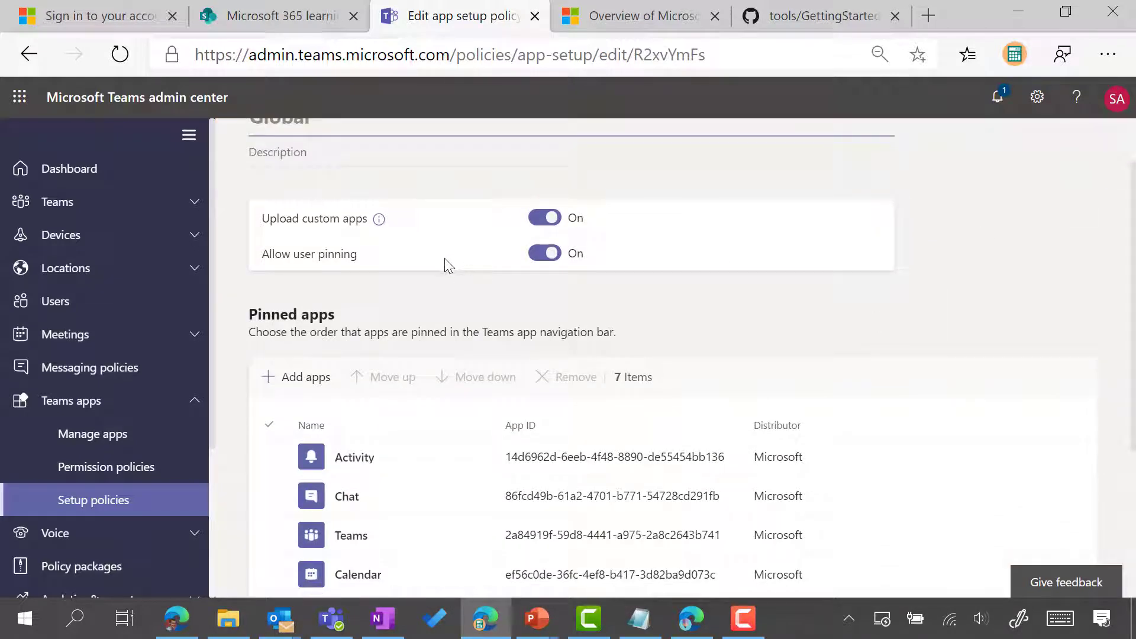
scroll(449, 264, up, 1)
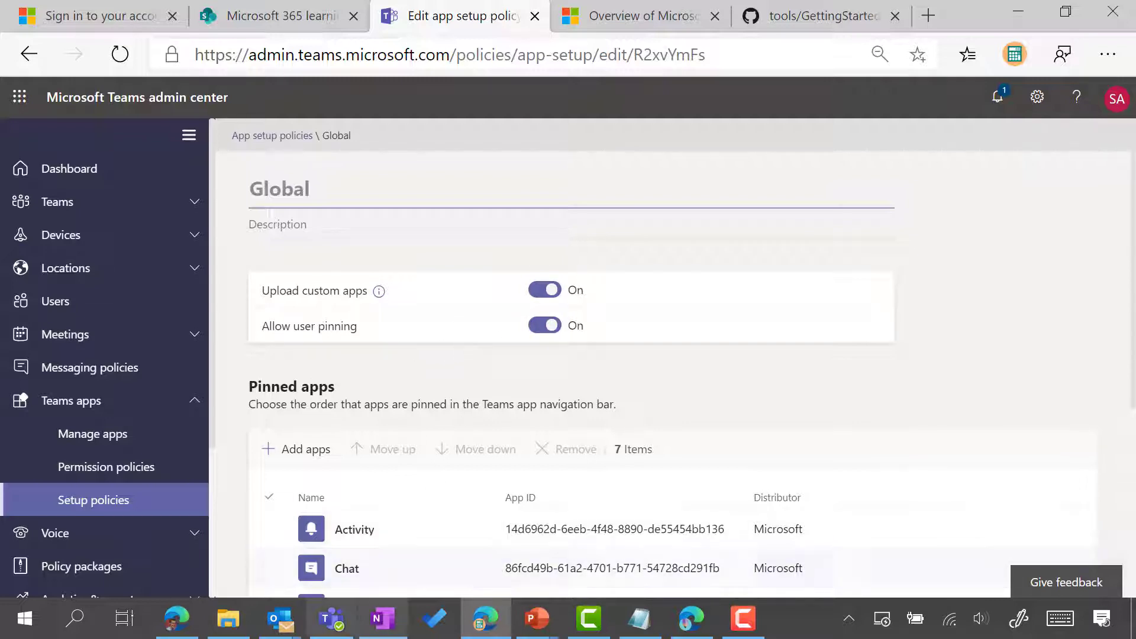
Switch to the Teams desktop app and pin the Get Started Complete app to the app bar.
click(337, 630)
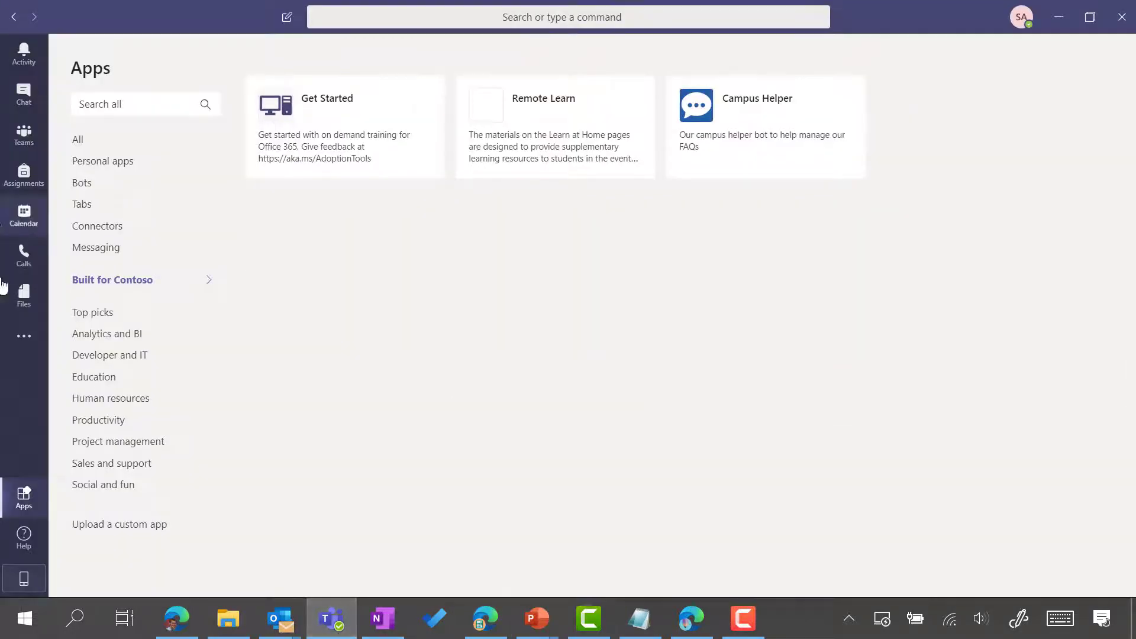
click(24, 340)
right_click(69, 391)
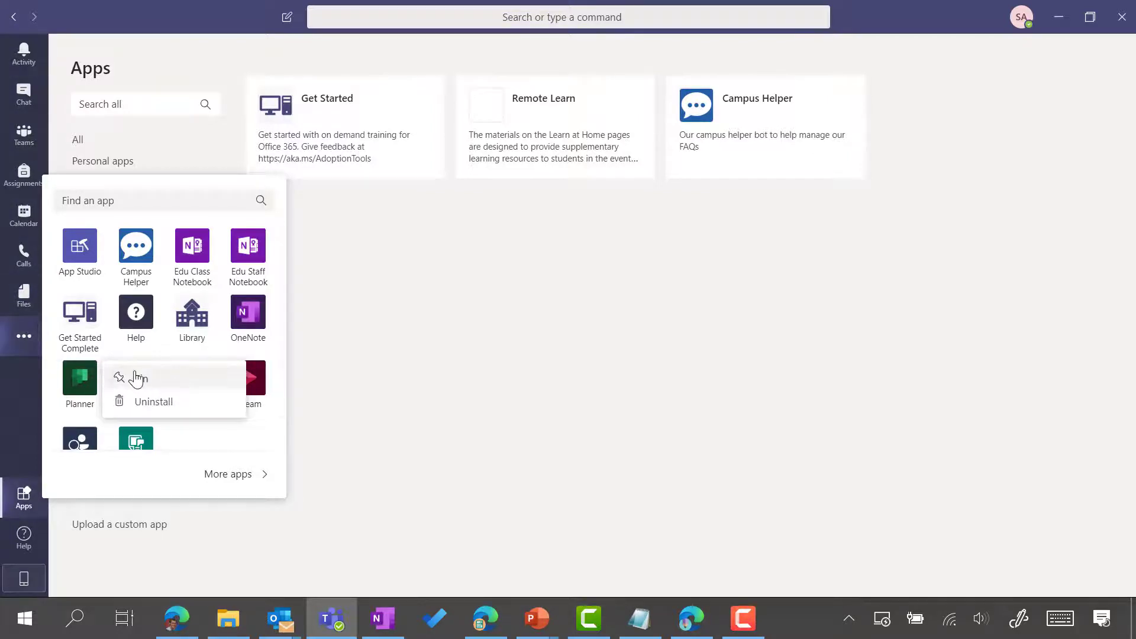
right_click(90, 324)
click(135, 315)
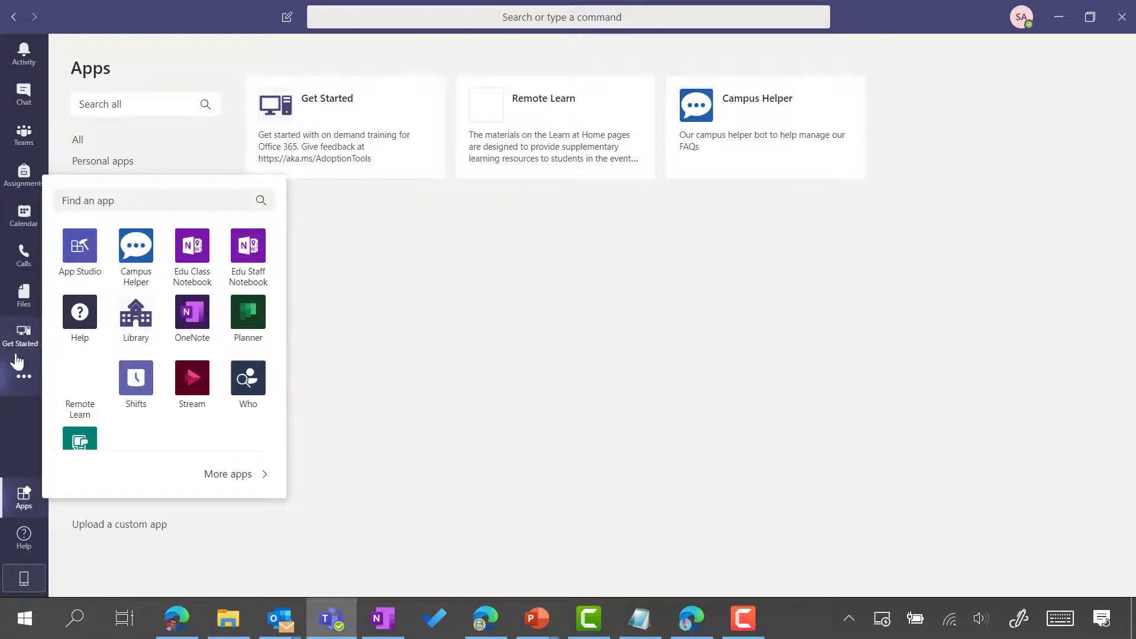
click(3, 422)
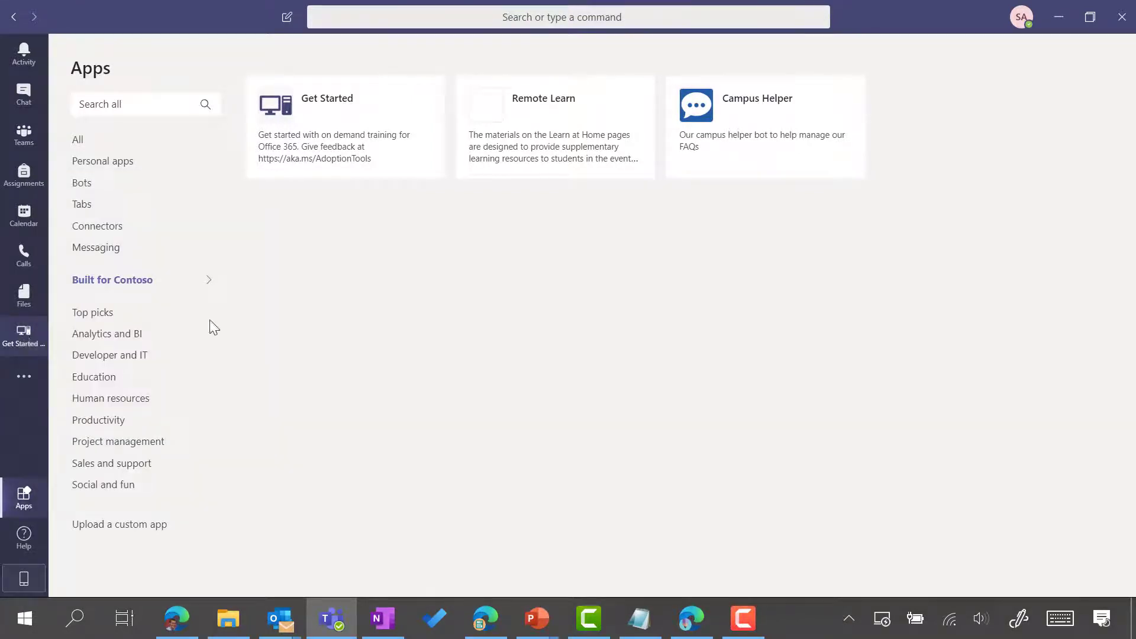
Return to the Teams admin center, review the Global policy's pinned apps and search the apps available for pinning for "get".
click(1059, 17)
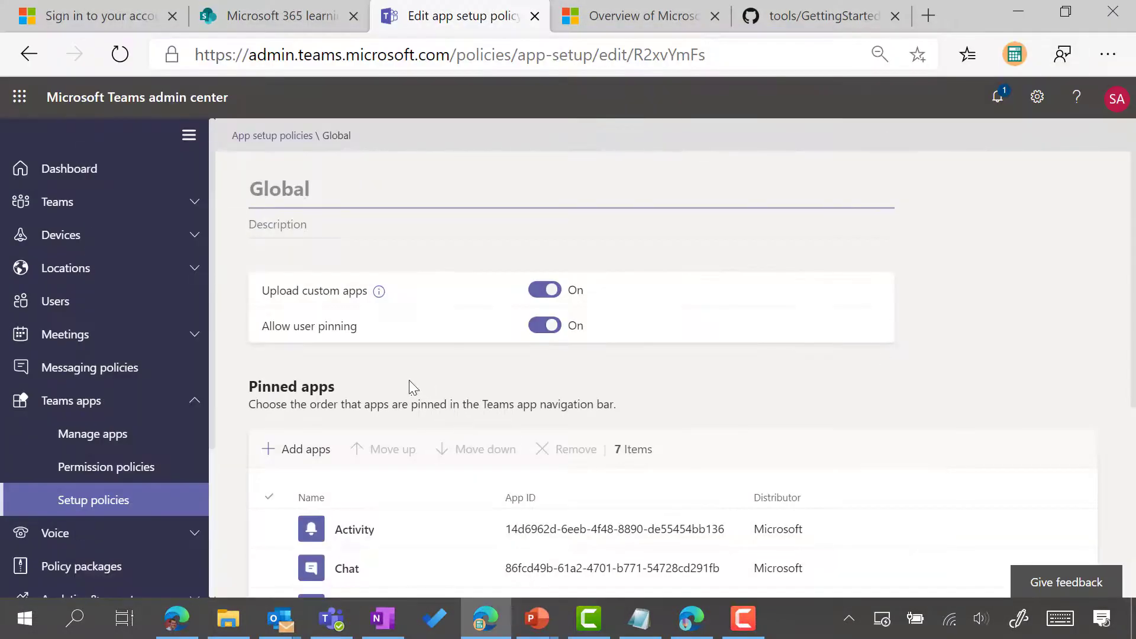
scroll(409, 380, down, 4)
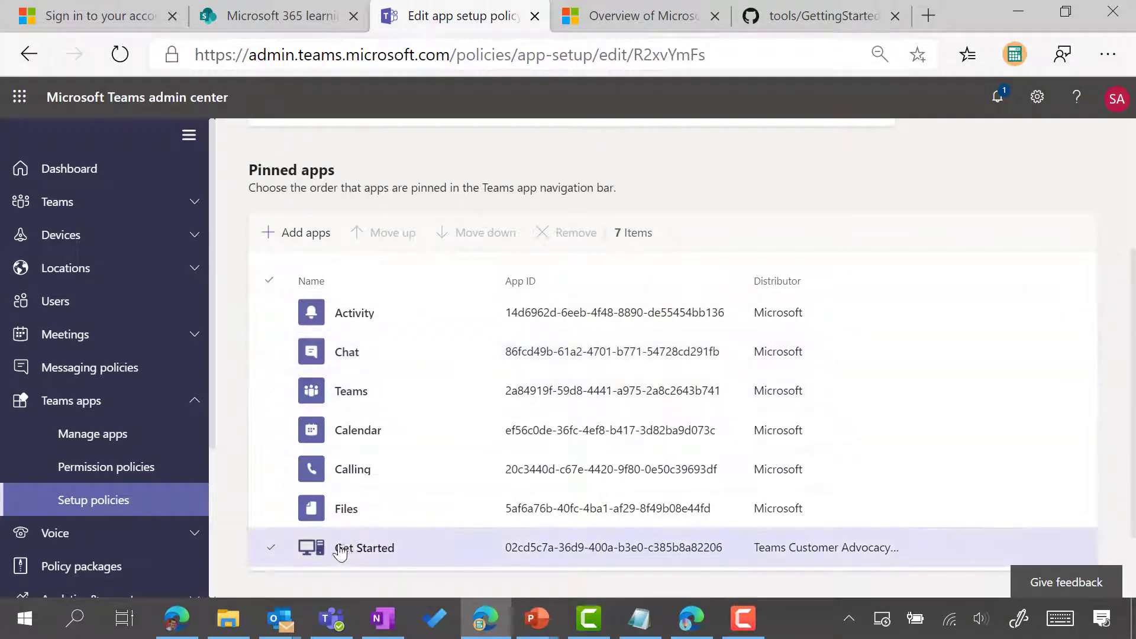
scroll(314, 354, up, 1)
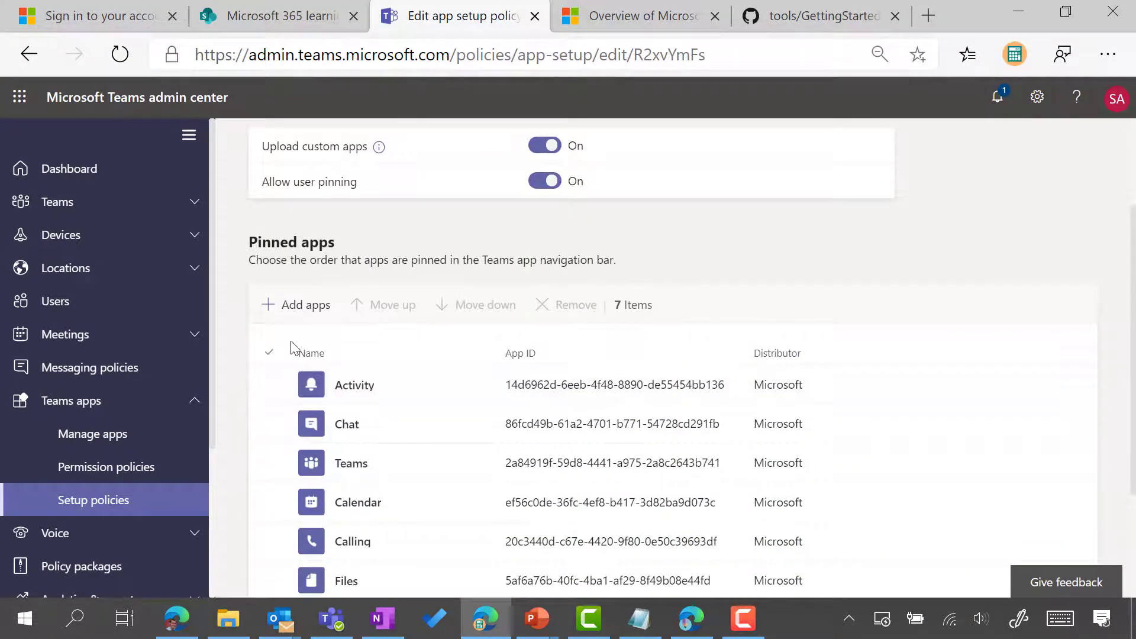
click(303, 307)
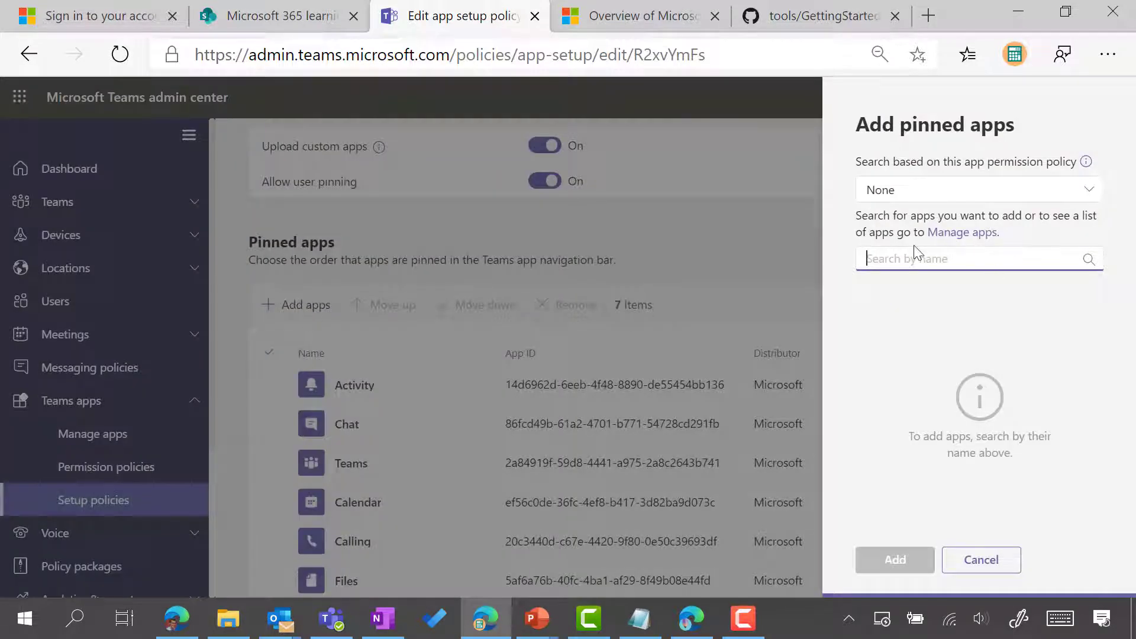
text(get)
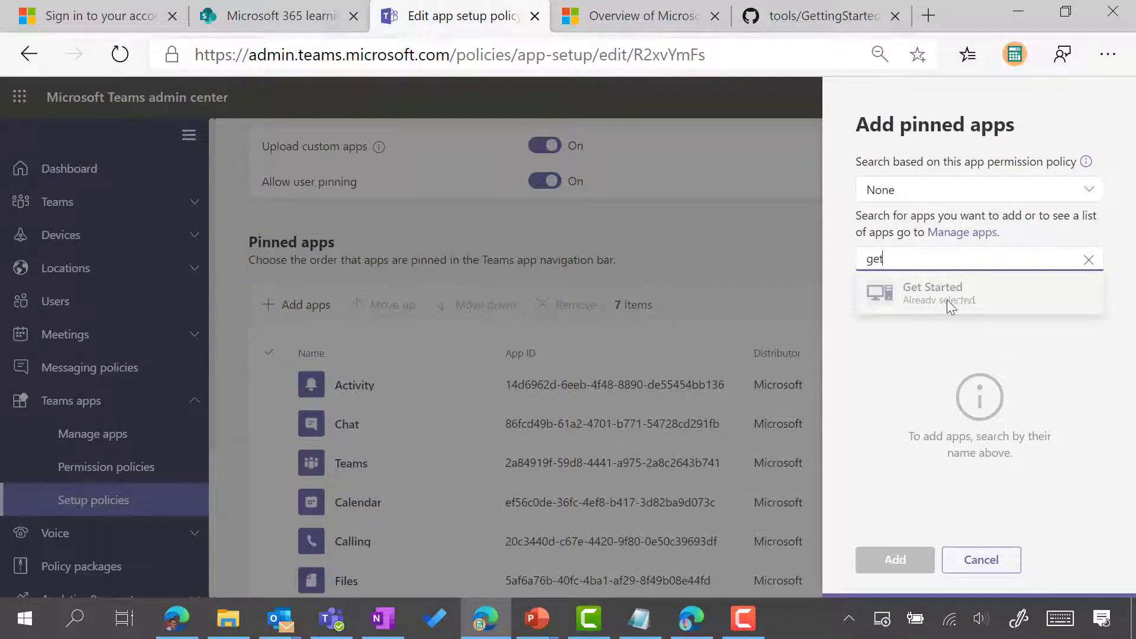
click(923, 297)
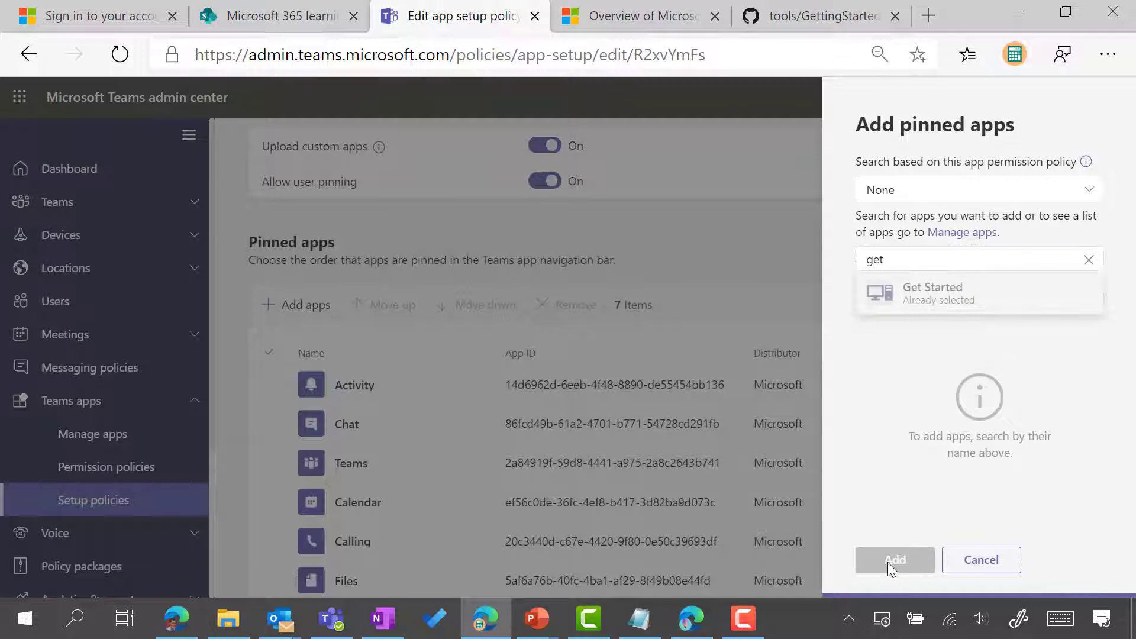
click(981, 559)
Move Get Started one place up in the pinned apps order and back down to the end.
scroll(337, 412, down, 3)
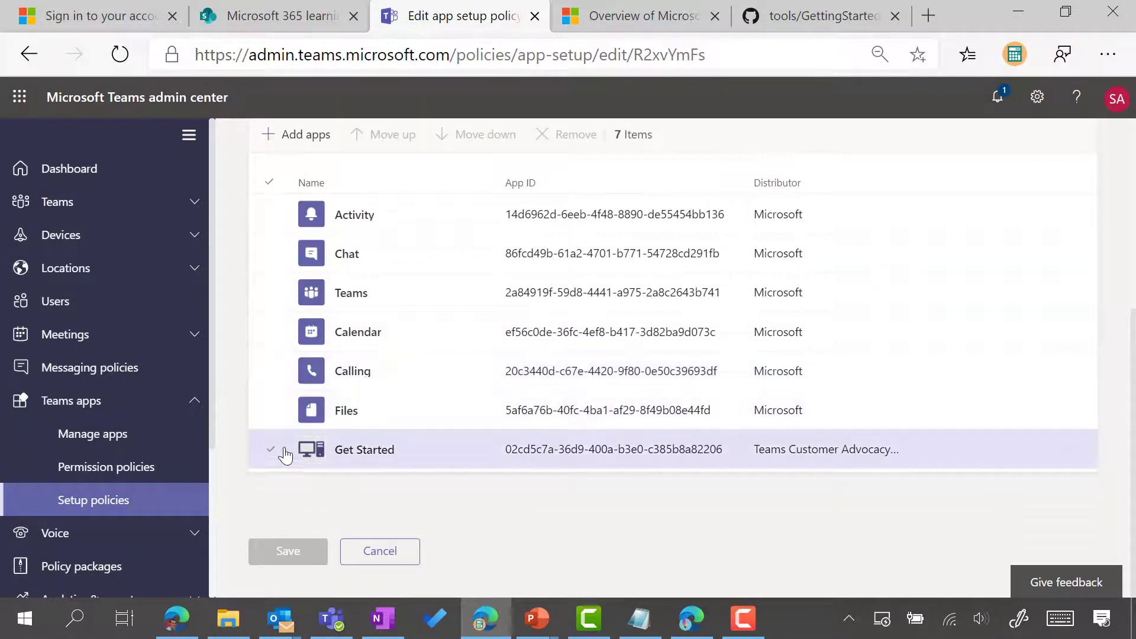
click(271, 450)
scroll(402, 332, up, 1)
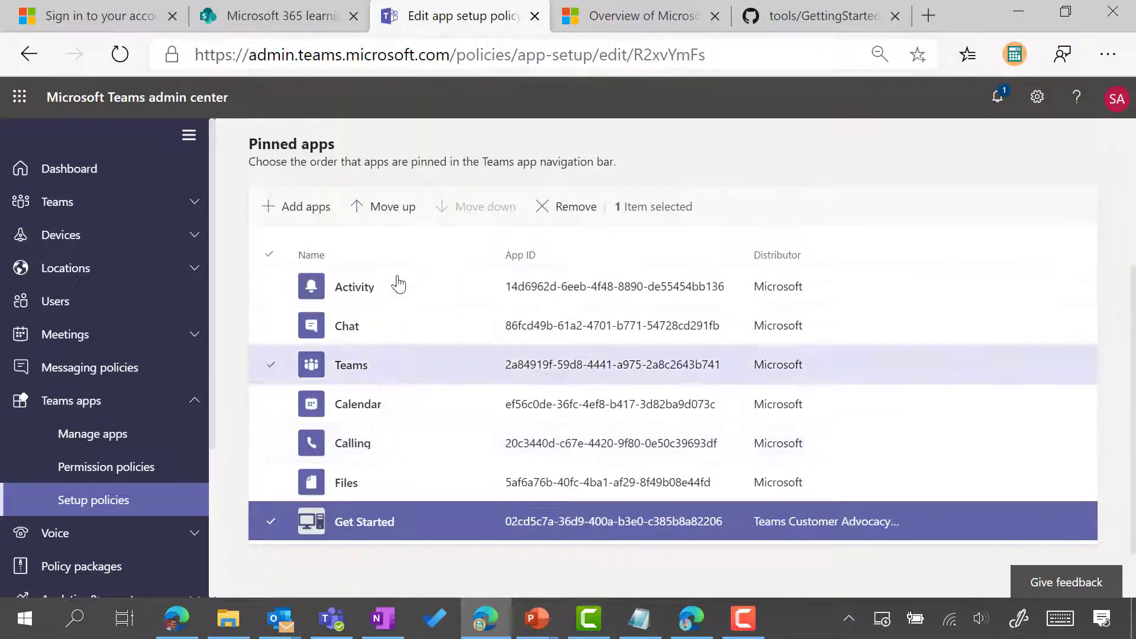
click(391, 208)
click(474, 208)
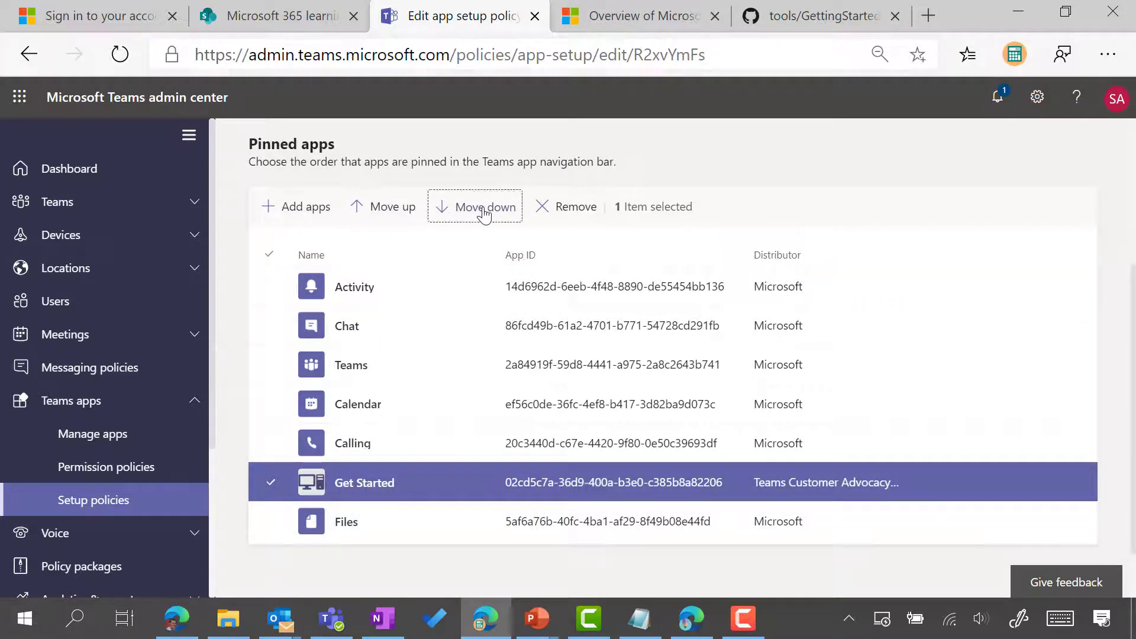
scroll(438, 346, down, 1)
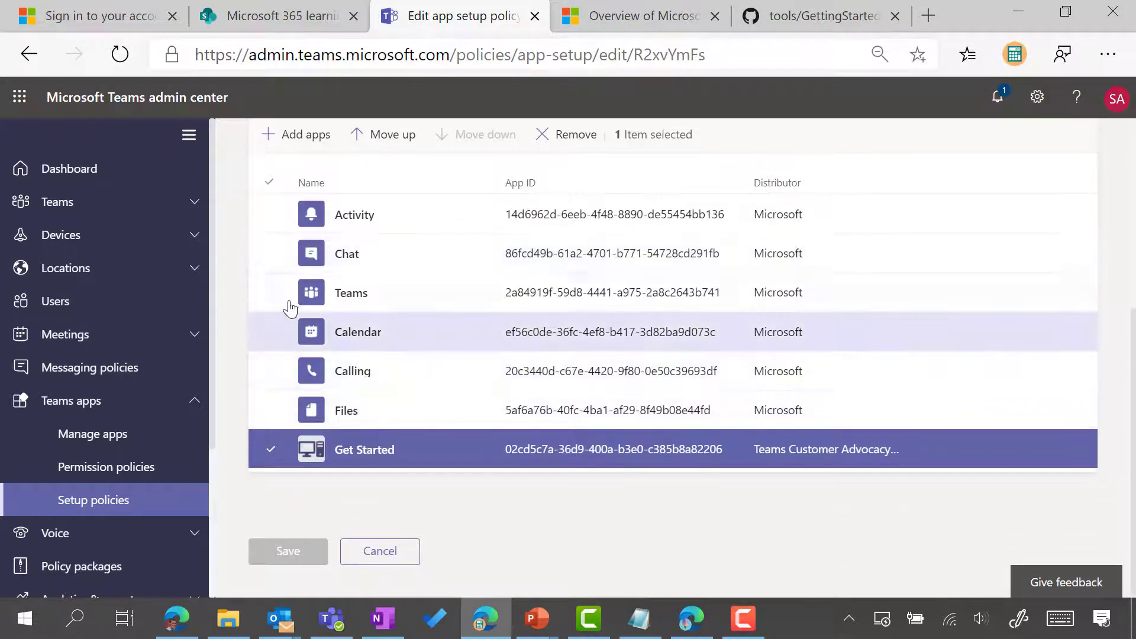
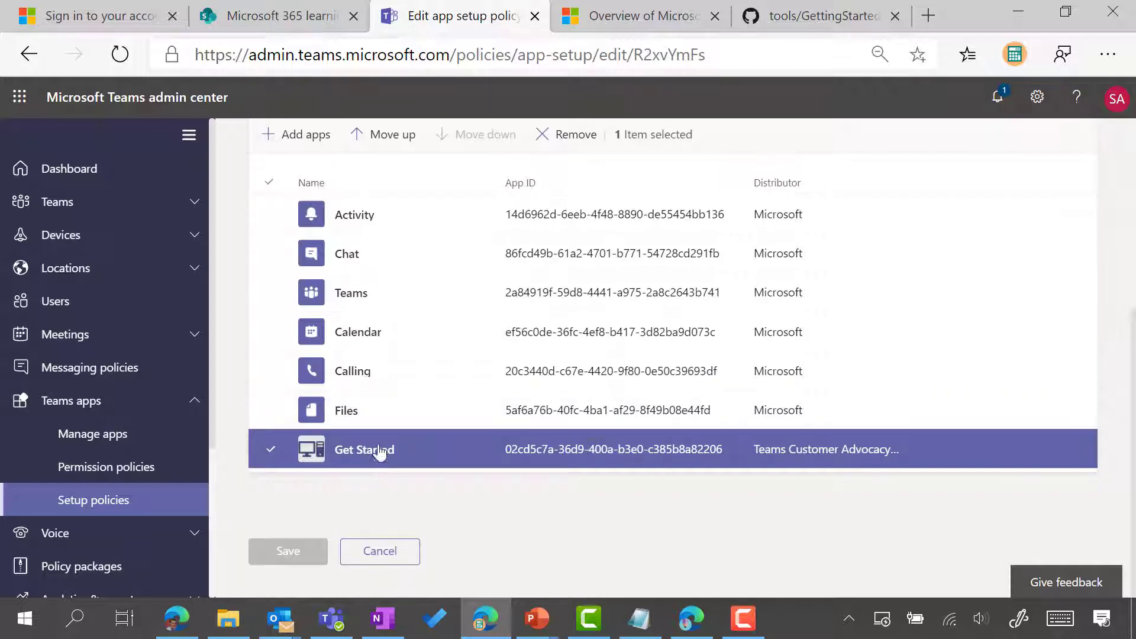
Review the Global setup policy's settings once more and leave it without saving.
scroll(364, 445, up, 5)
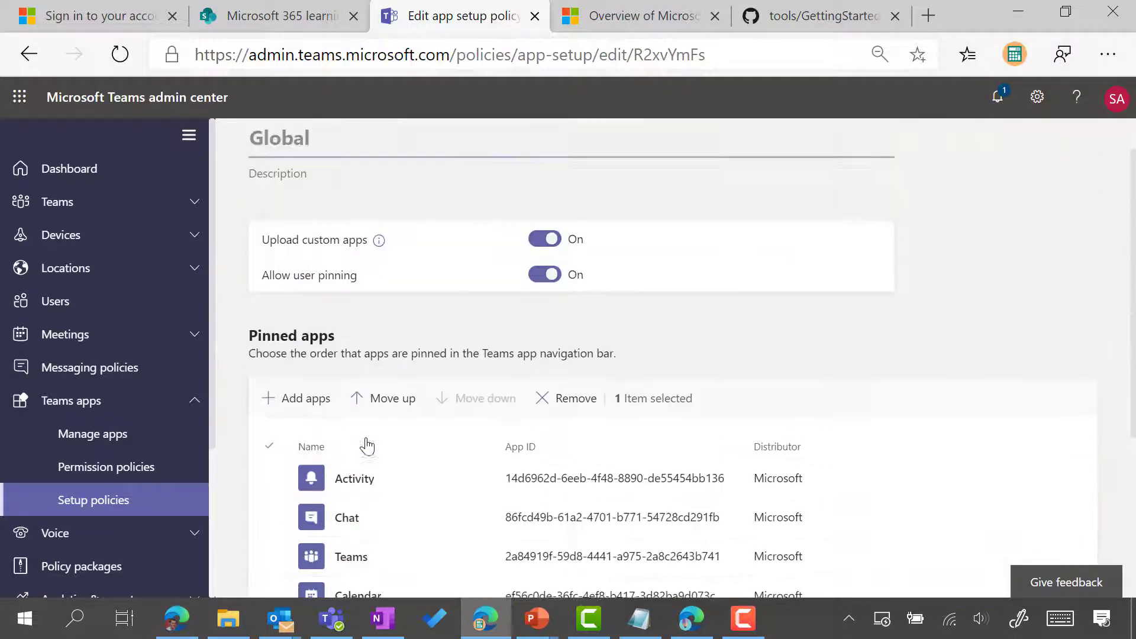
scroll(355, 385, down, 5)
click(386, 542)
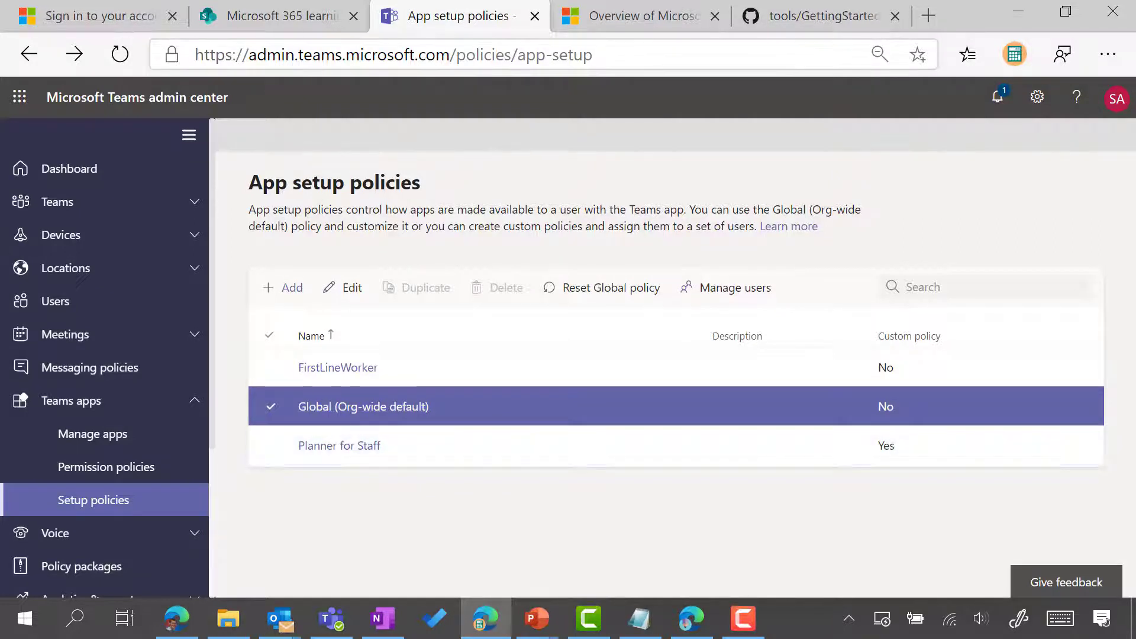
Find the teacher's account among the Teams users and open the policies assigned to that account.
key(F10)
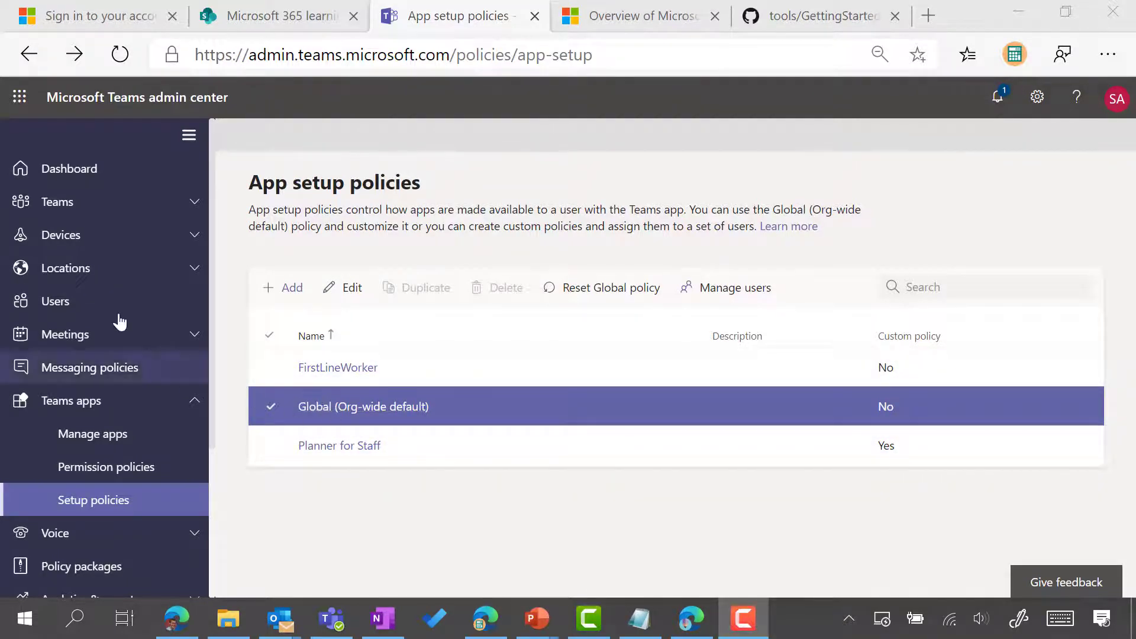
click(70, 299)
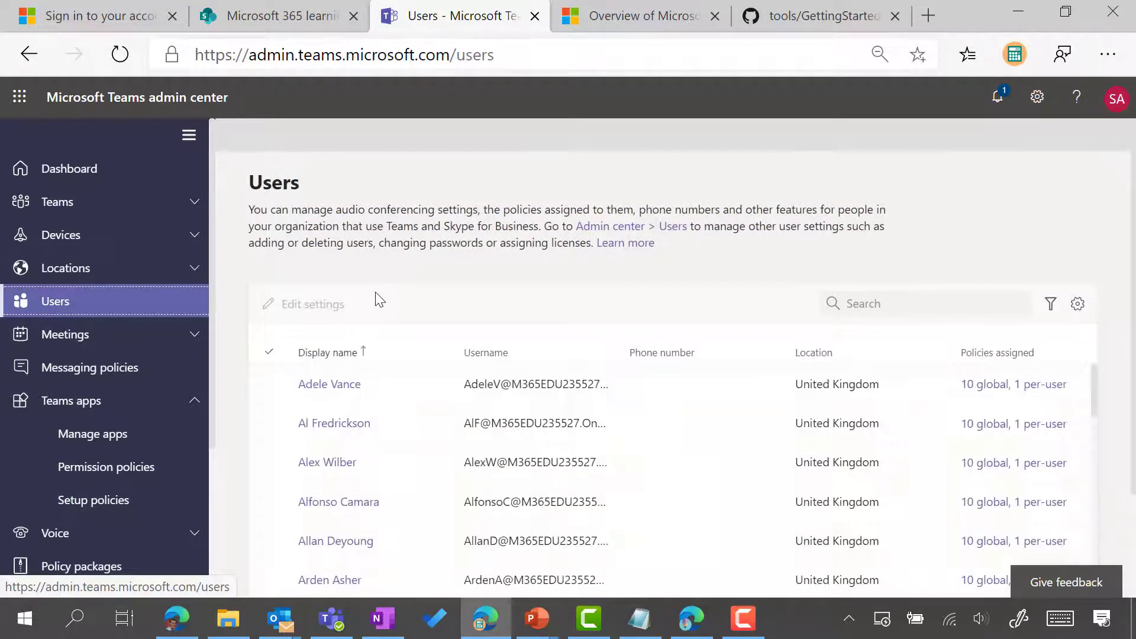
click(926, 302)
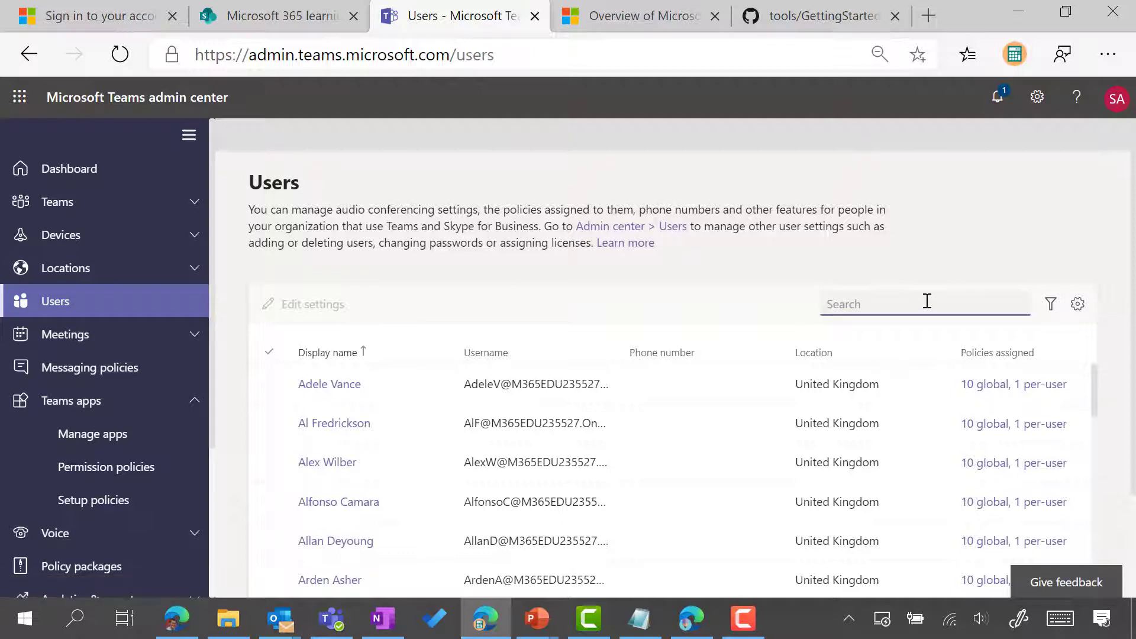
text(car)
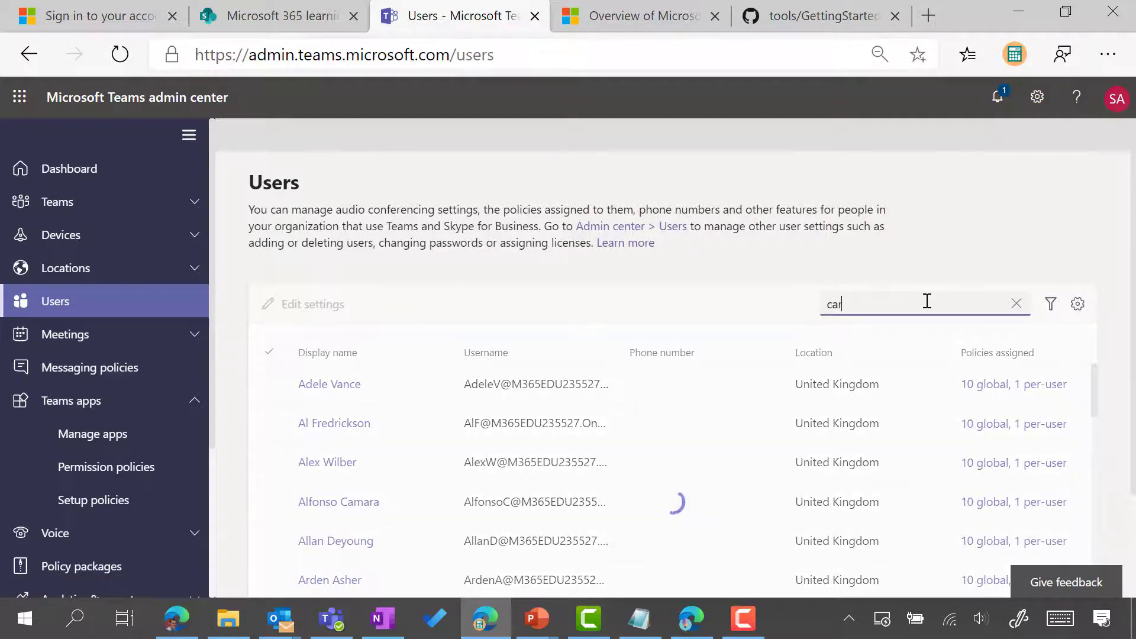
click(333, 385)
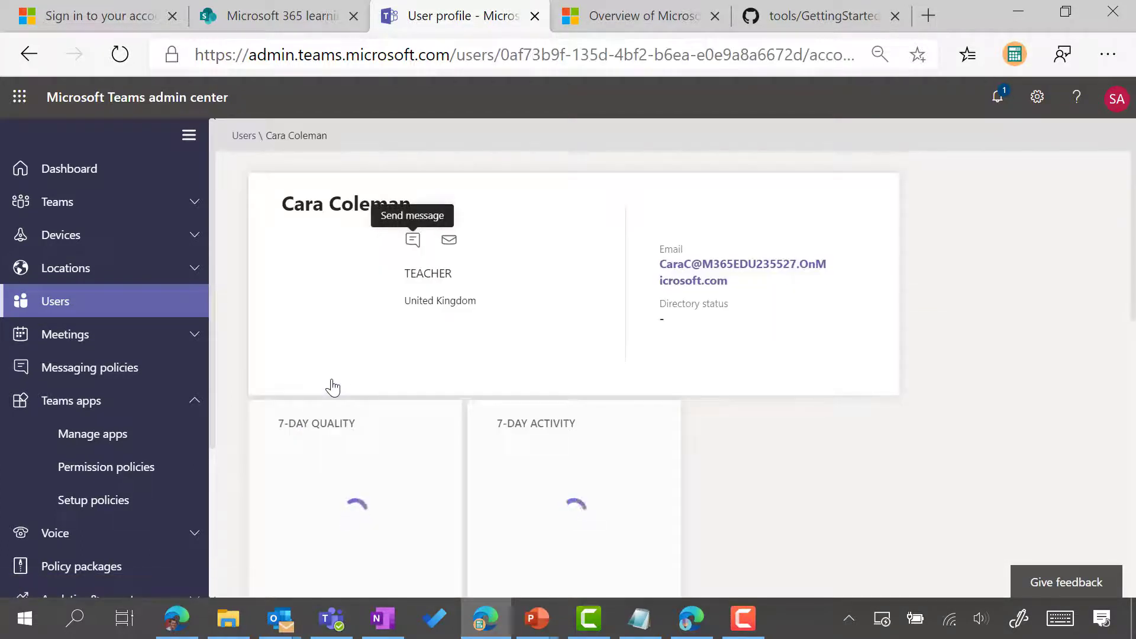
scroll(406, 353, down, 5)
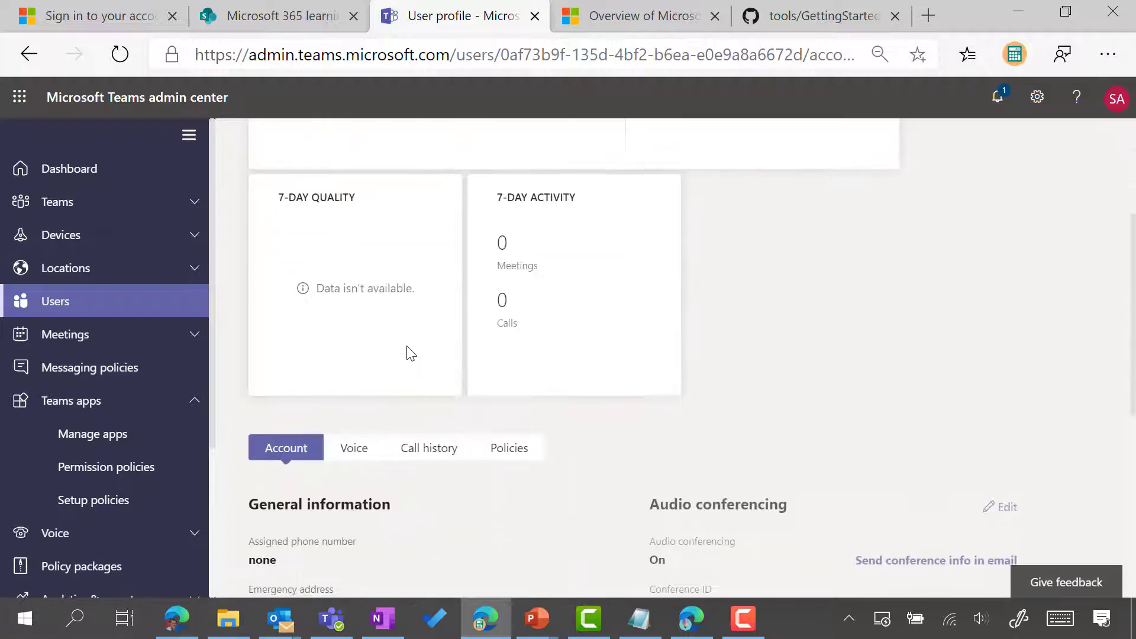
click(513, 375)
scroll(533, 347, down, 4)
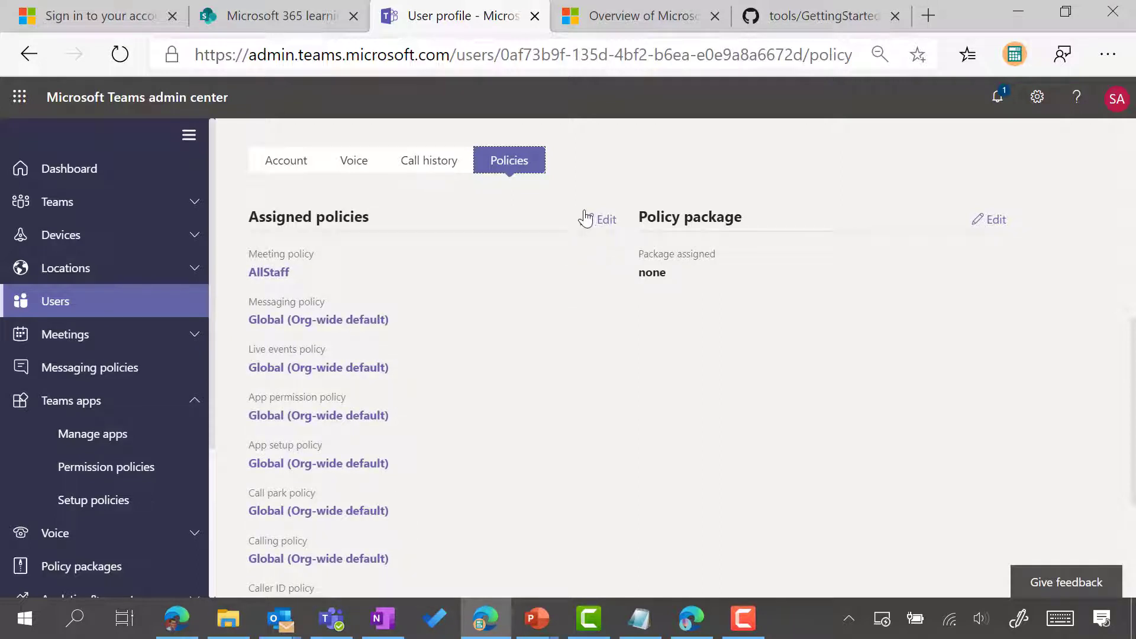
Review the app setup policy choices in the teacher's user policies, including Planner for Staff, and leave without applying changes.
click(604, 228)
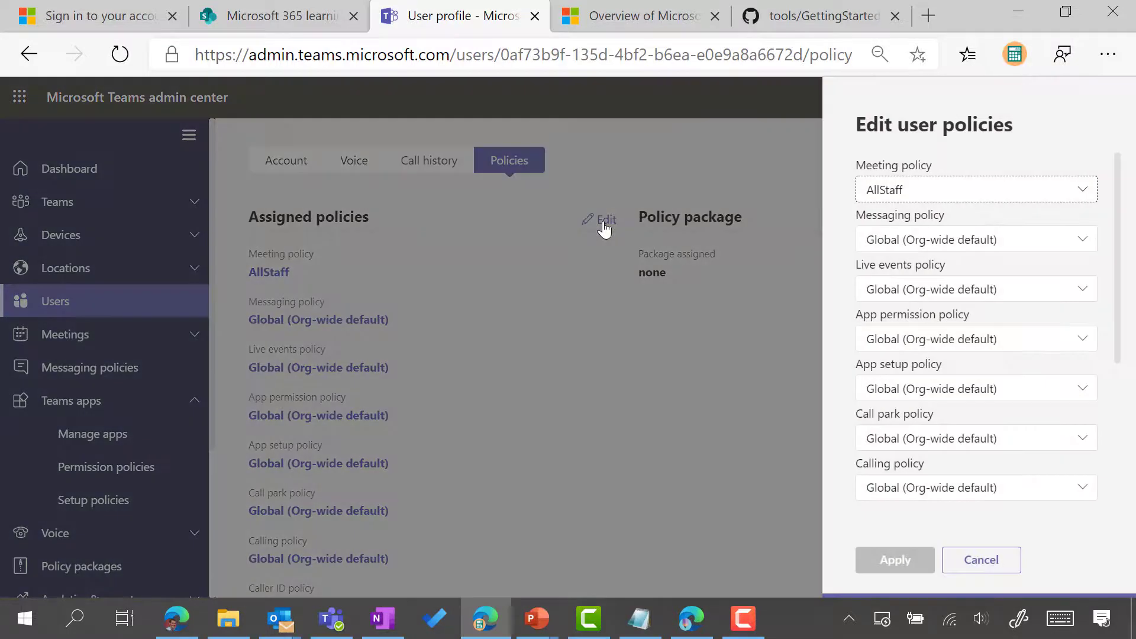
click(924, 299)
click(924, 297)
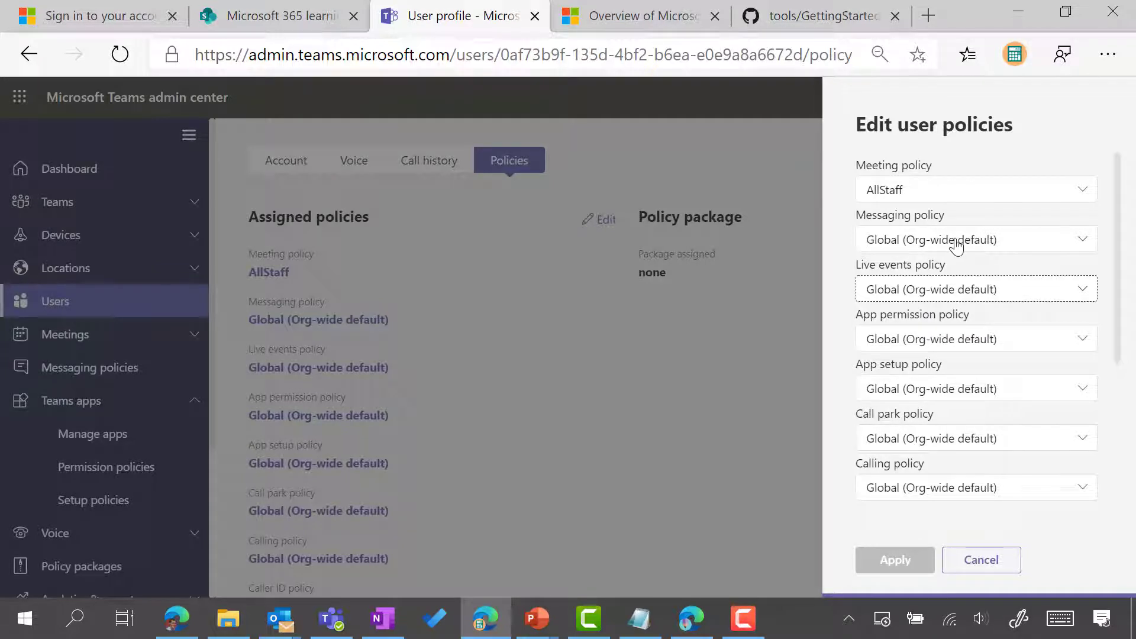
click(963, 398)
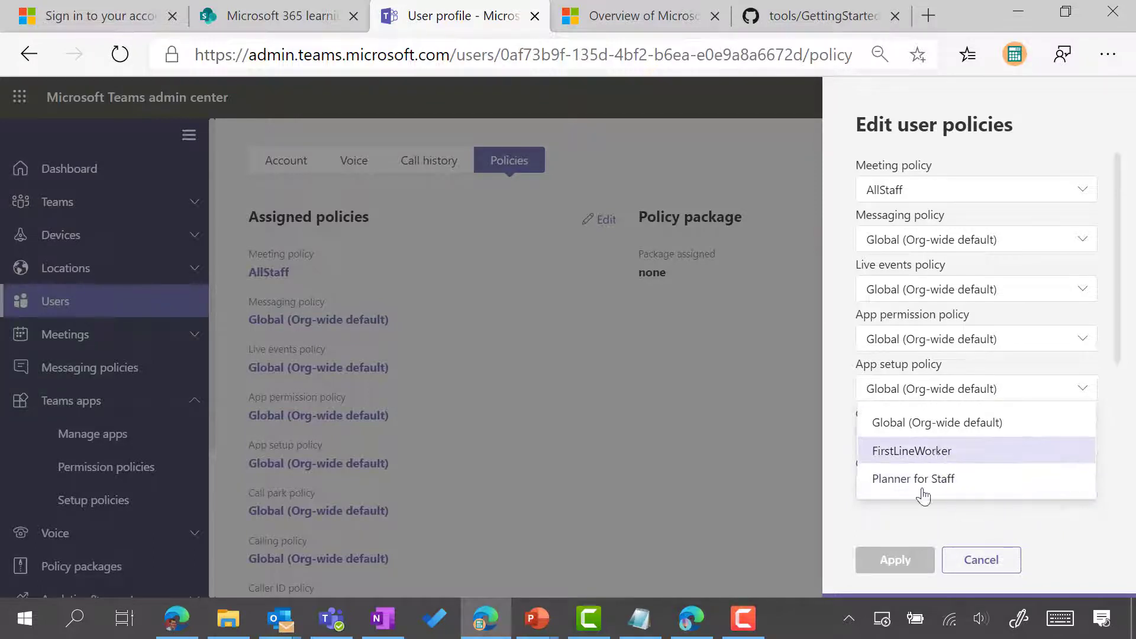
click(957, 432)
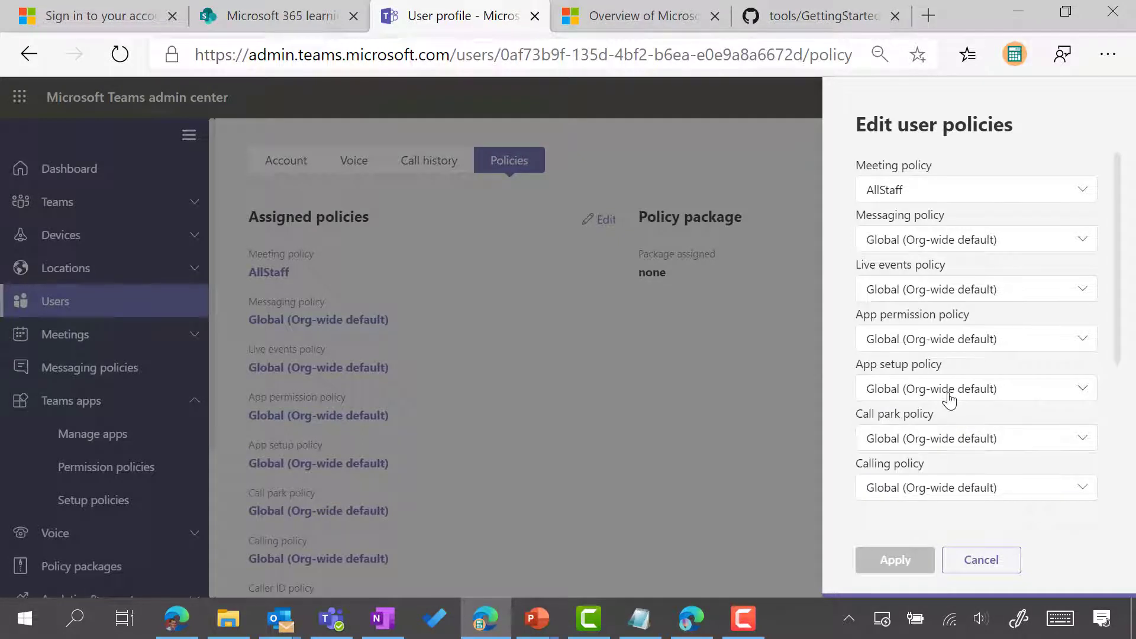
click(924, 398)
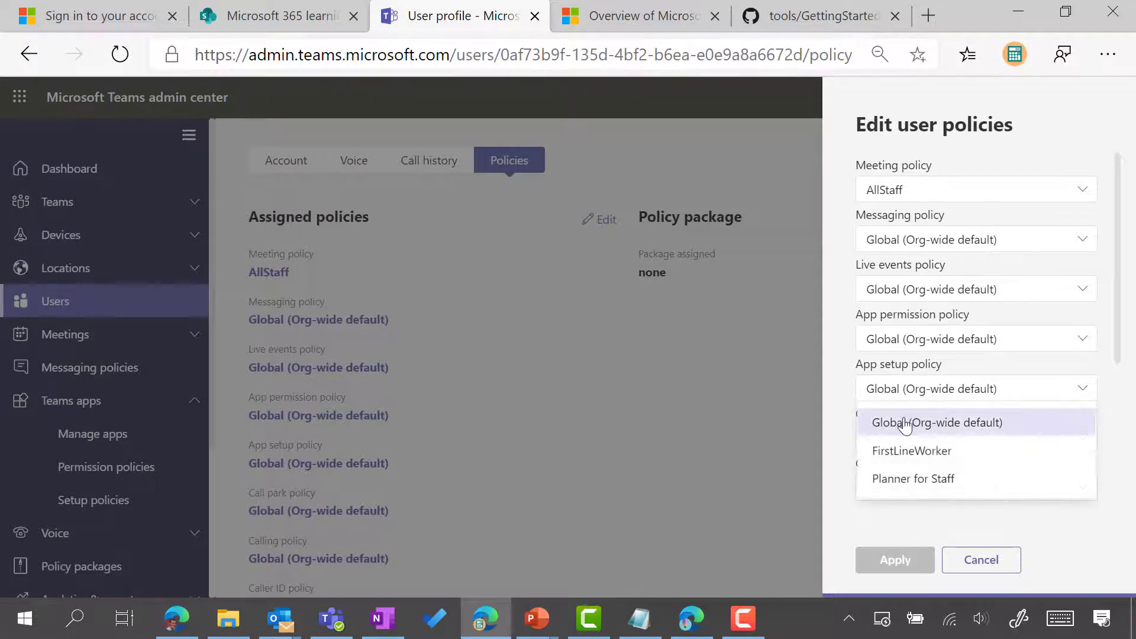
click(940, 430)
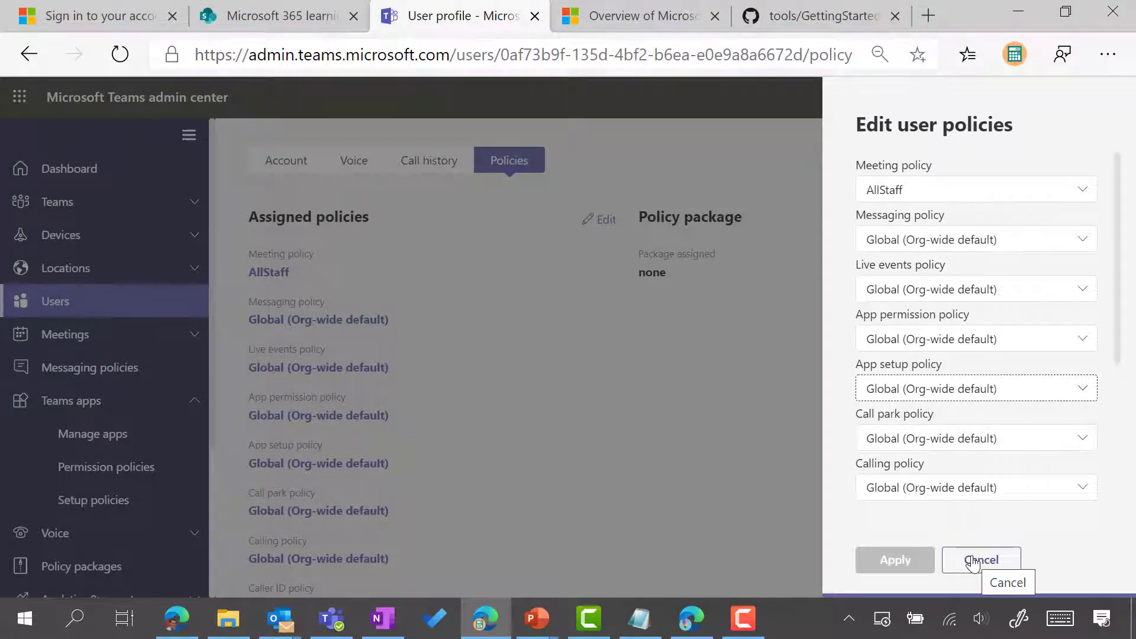
click(944, 390)
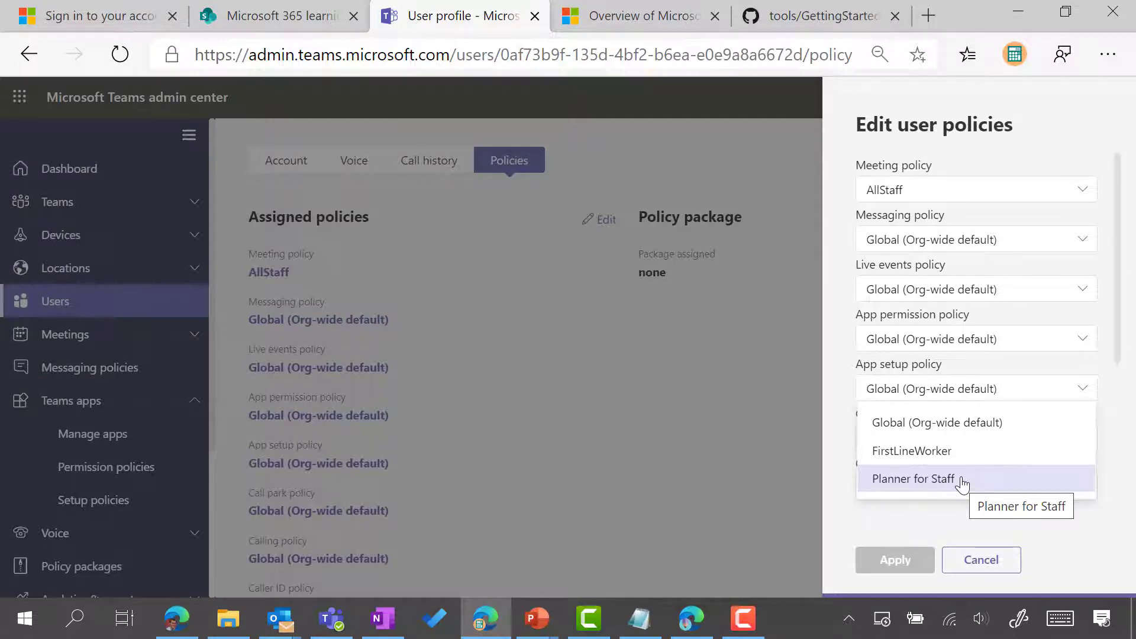
click(980, 560)
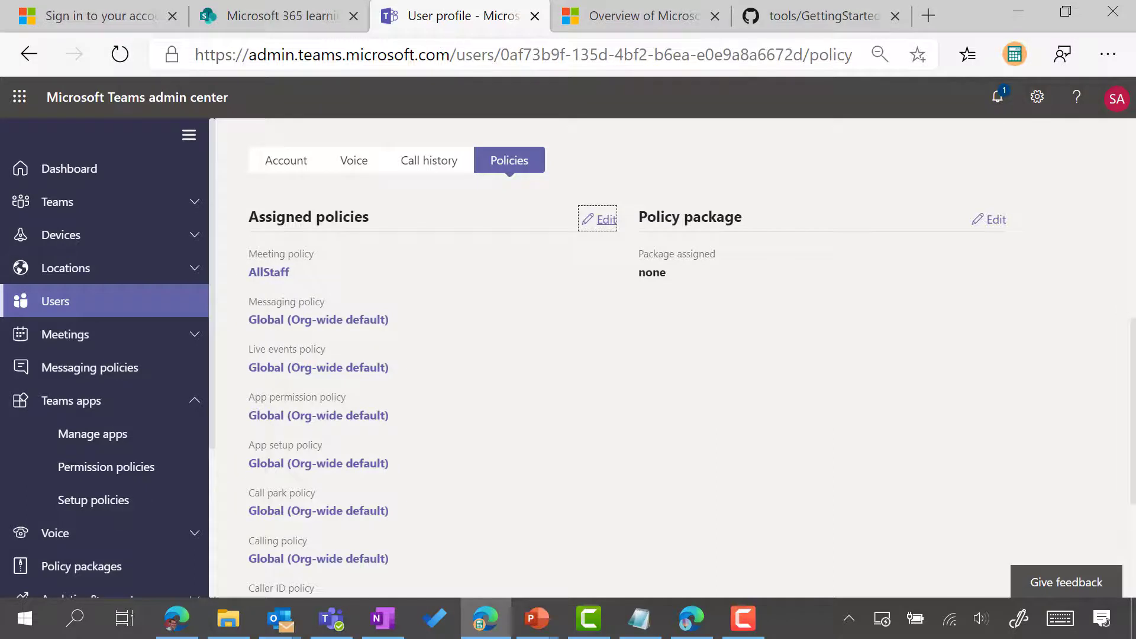
Switch to the teacher's Teams desktop session and check which account is signed in.
key(F10)
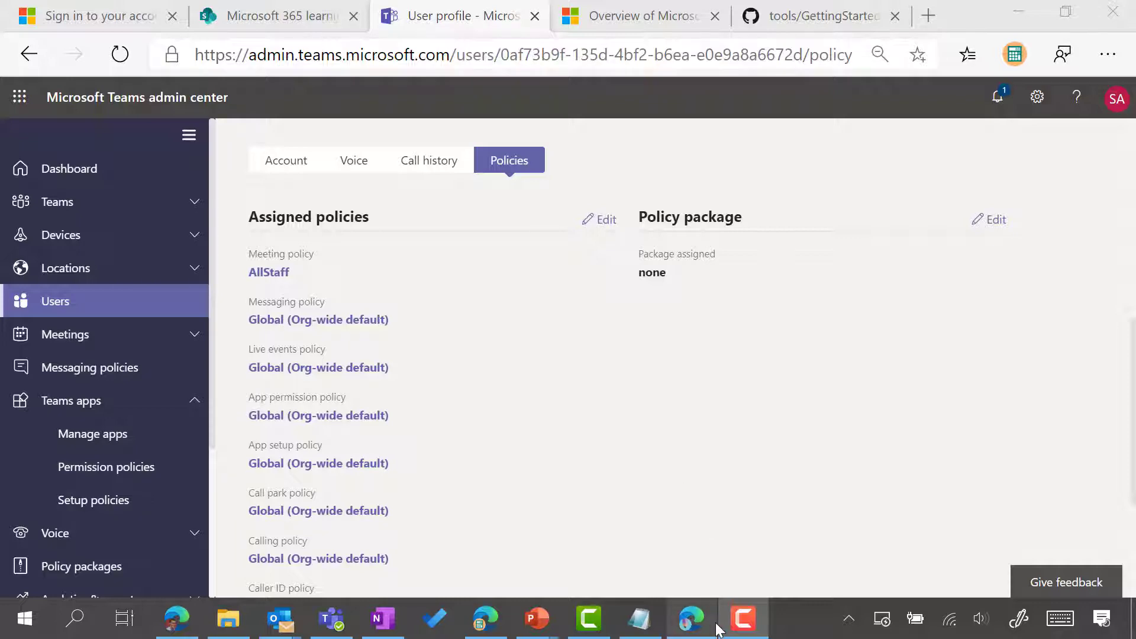
click(691, 621)
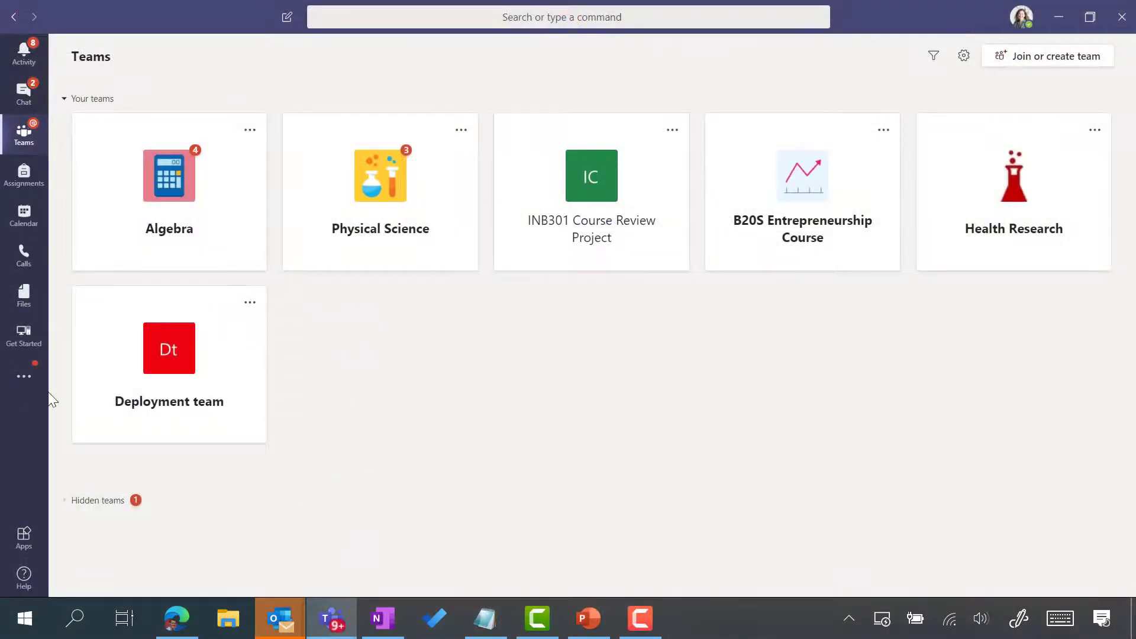
click(1022, 17)
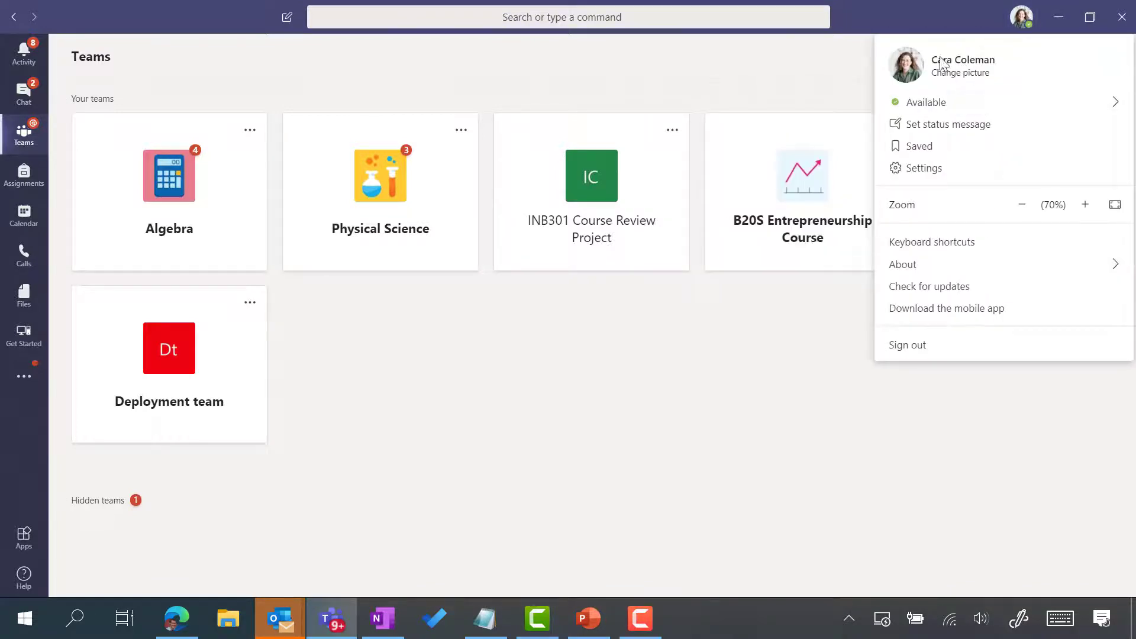
click(793, 62)
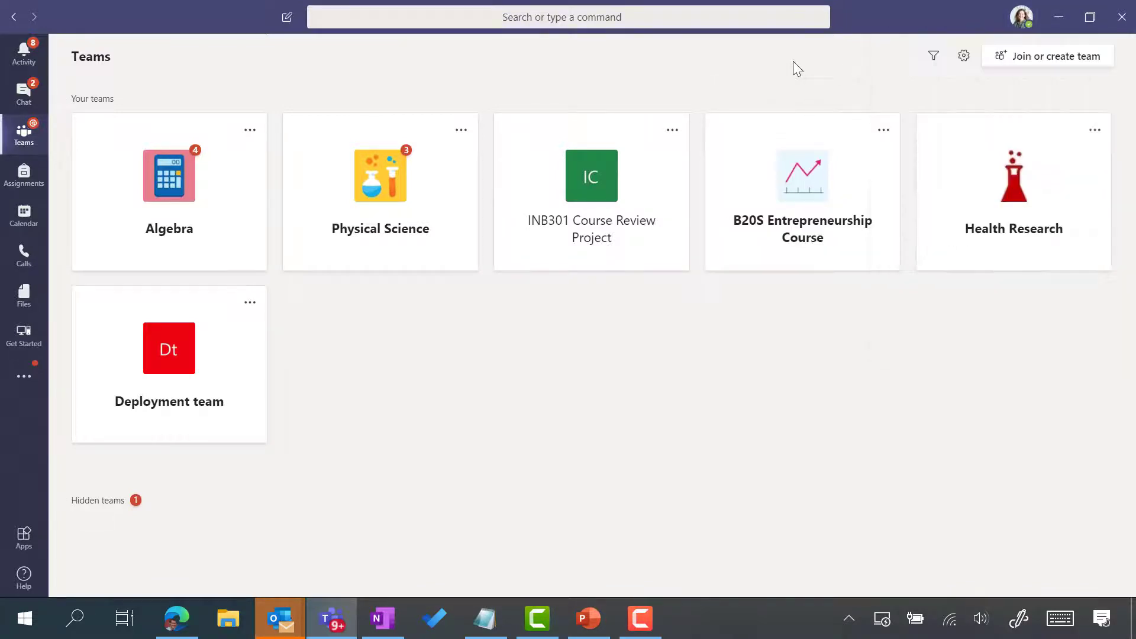
Open the pinned Get Started app and look through its Training Portal page, including the News and Events sections.
click(26, 349)
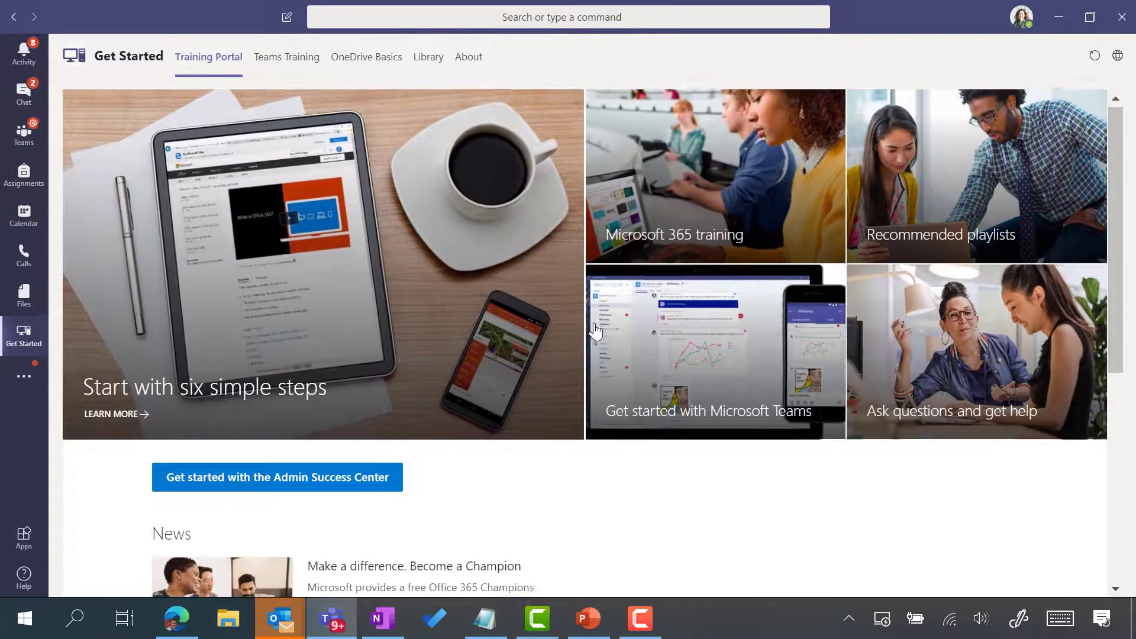
scroll(591, 330, down, 6)
scroll(595, 332, up, 5)
scroll(594, 332, down, 5)
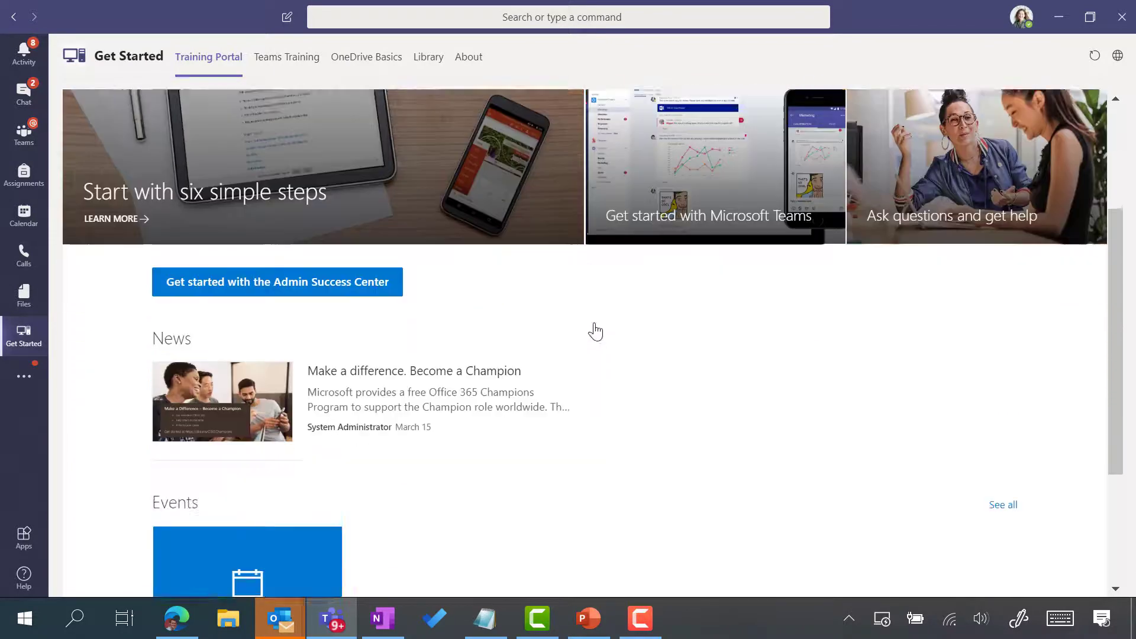
scroll(214, 423, down, 1)
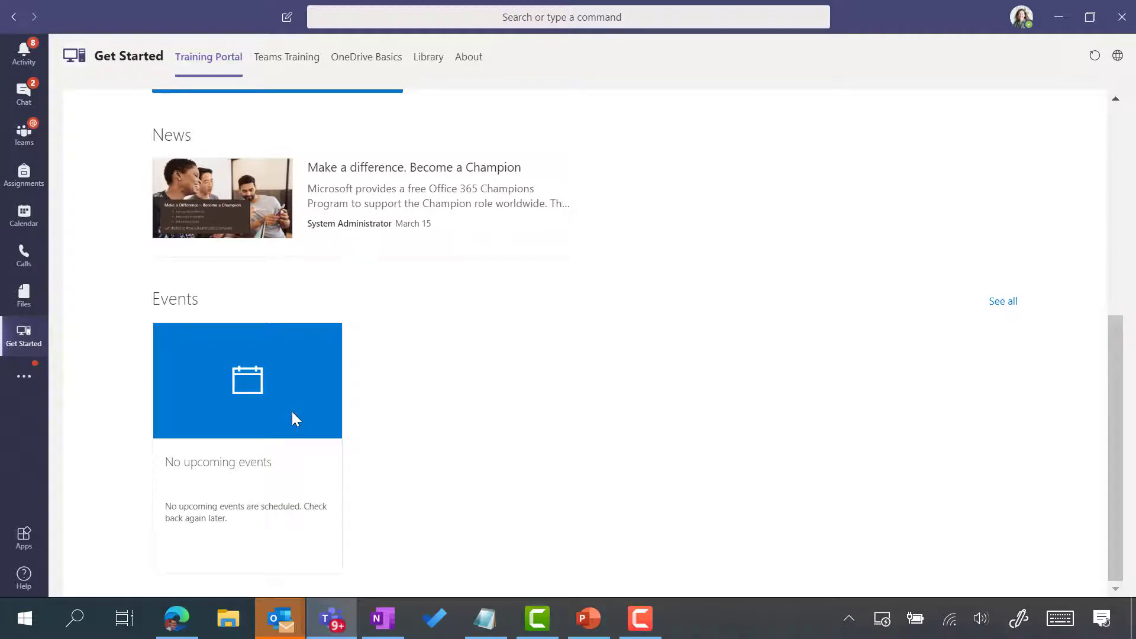
scroll(289, 436, up, 6)
scroll(266, 426, down, 5)
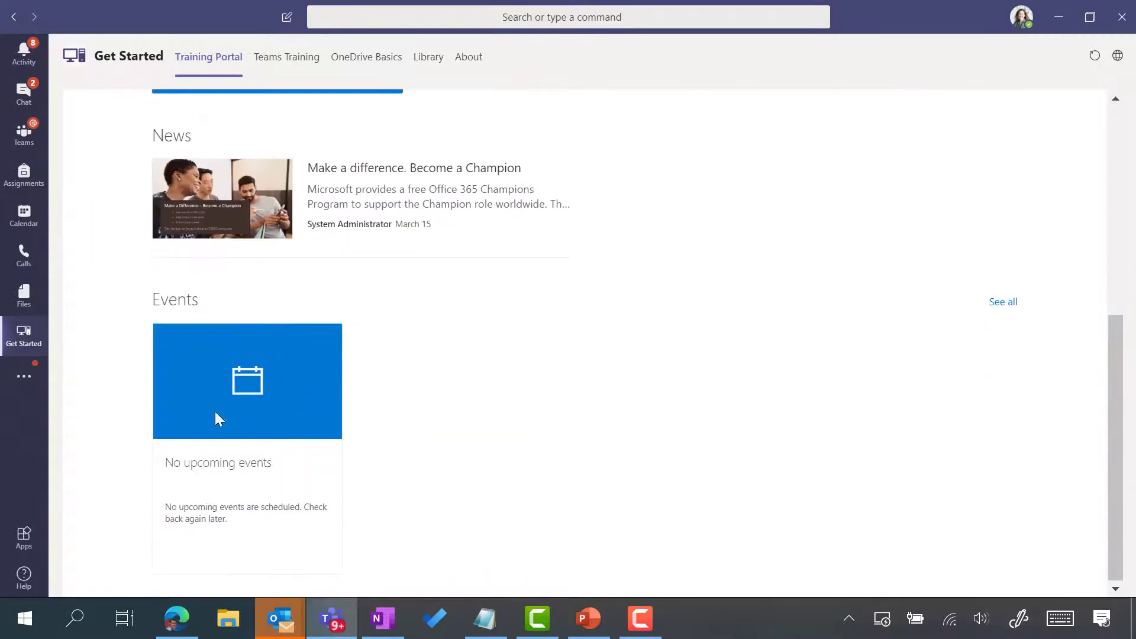
scroll(296, 367, up, 5)
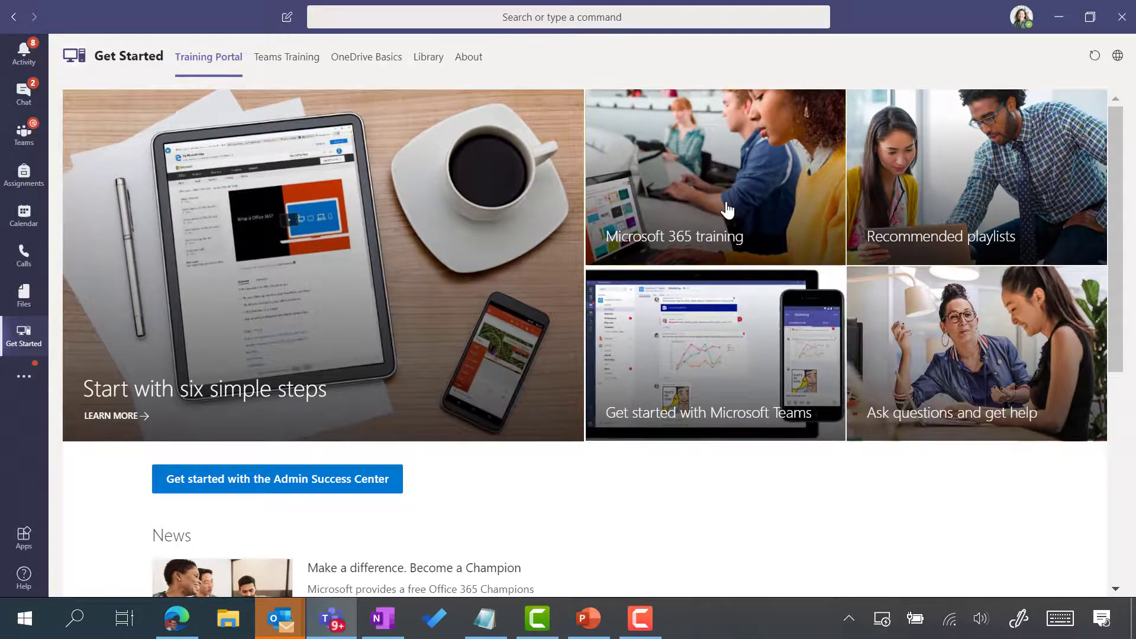
Open Microsoft 365 training in the Training Portal and view the Planner Quick Start lesson.
click(727, 210)
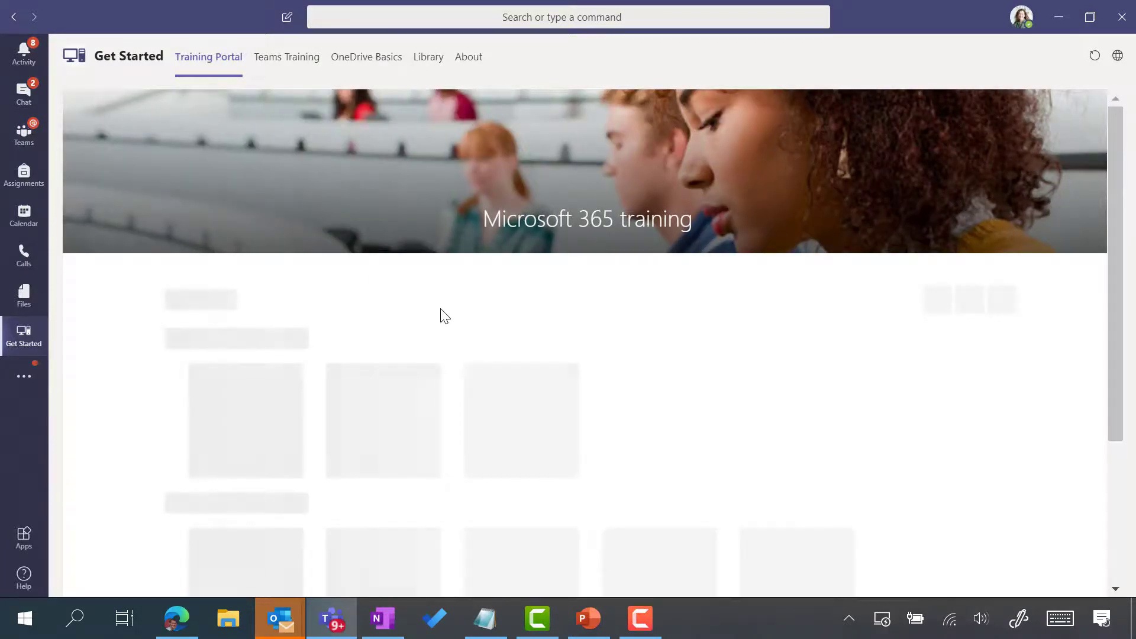
scroll(438, 315, down, 2)
scroll(423, 324, down, 2)
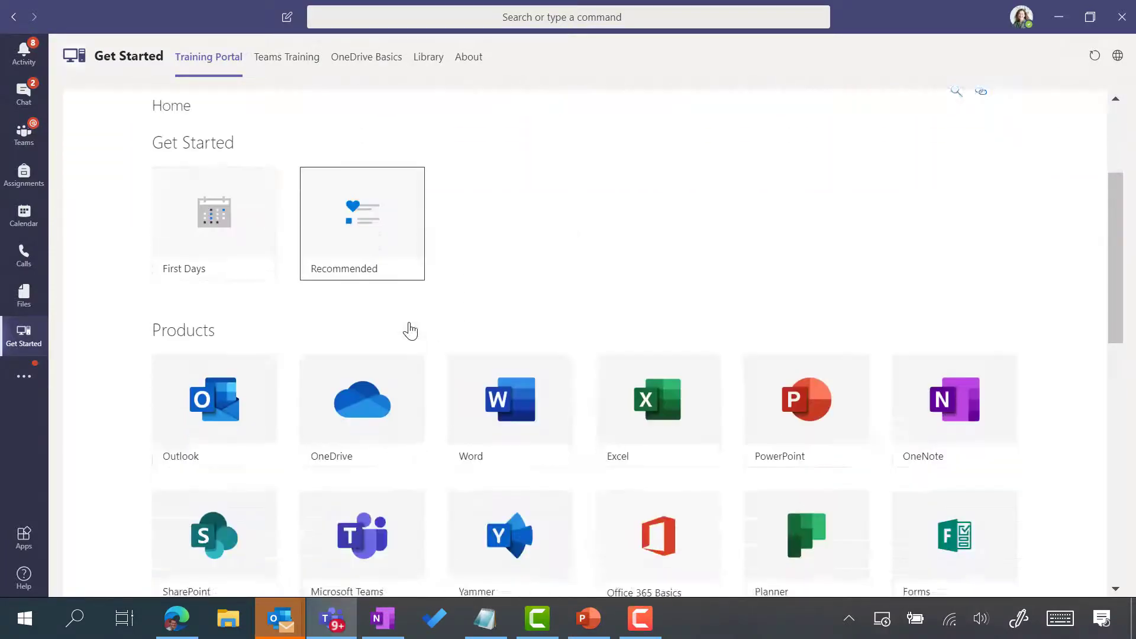
scroll(408, 325, down, 3)
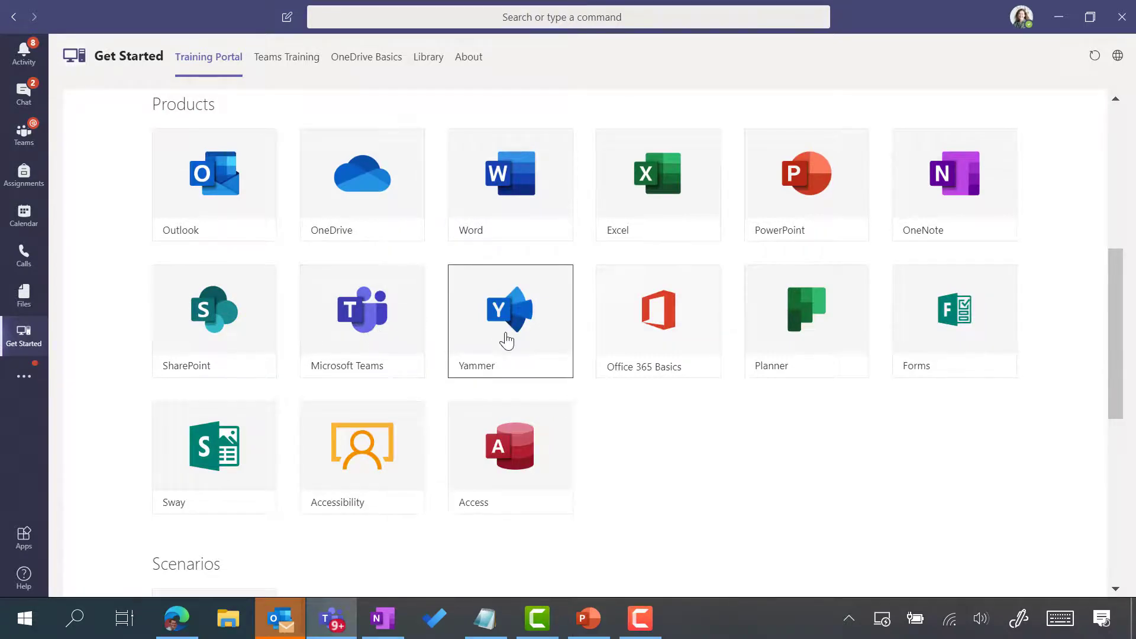
click(819, 327)
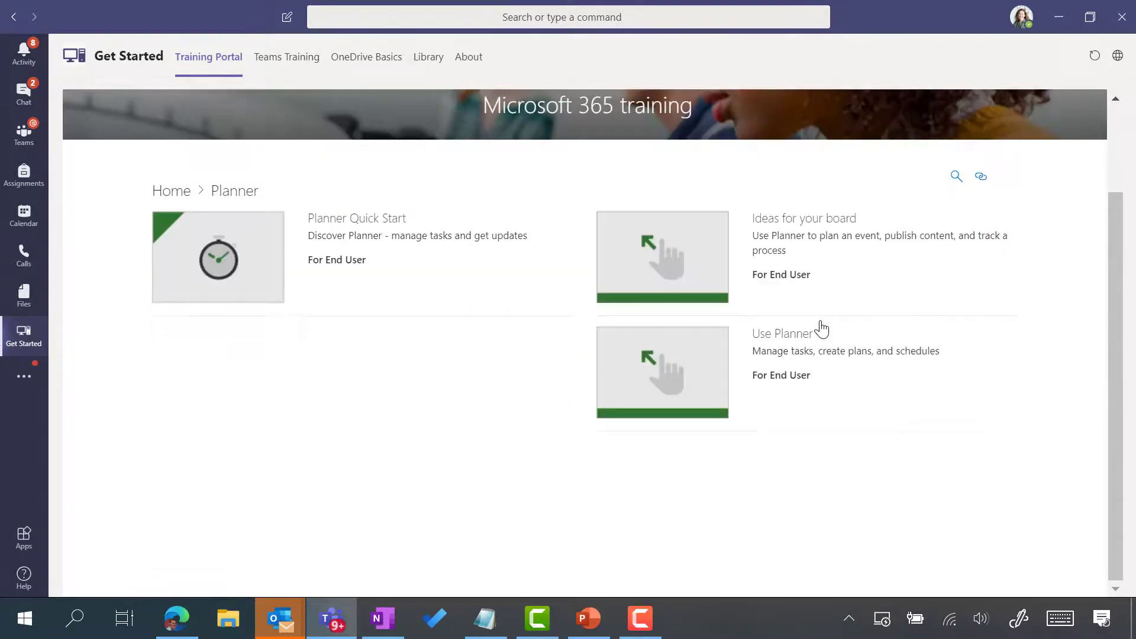
click(401, 219)
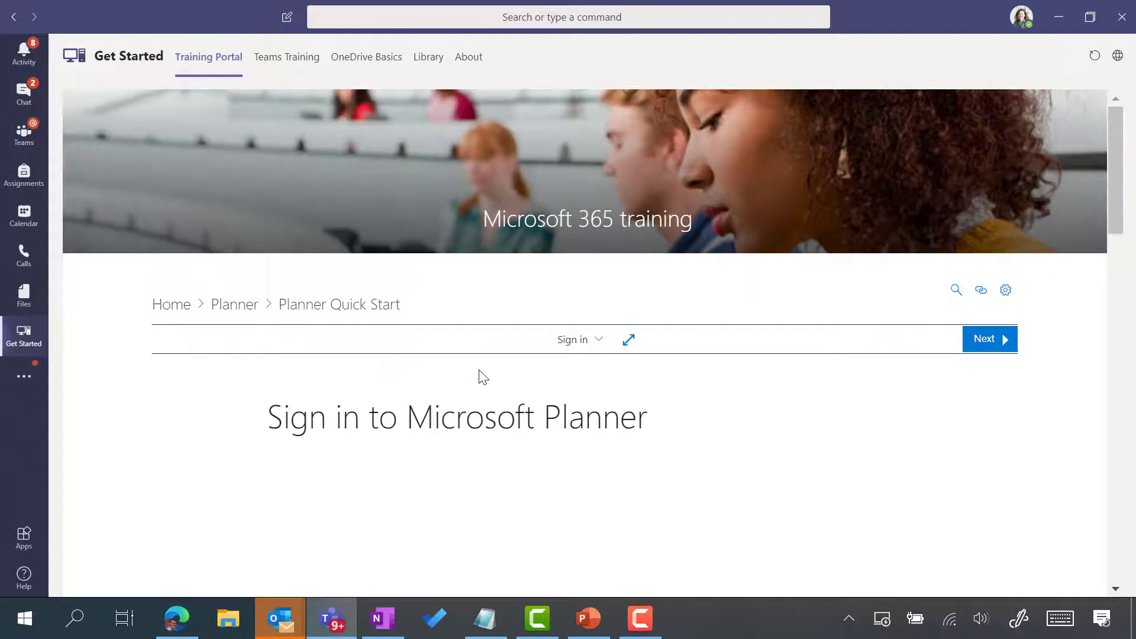
scroll(491, 373, down, 8)
scroll(494, 373, up, 3)
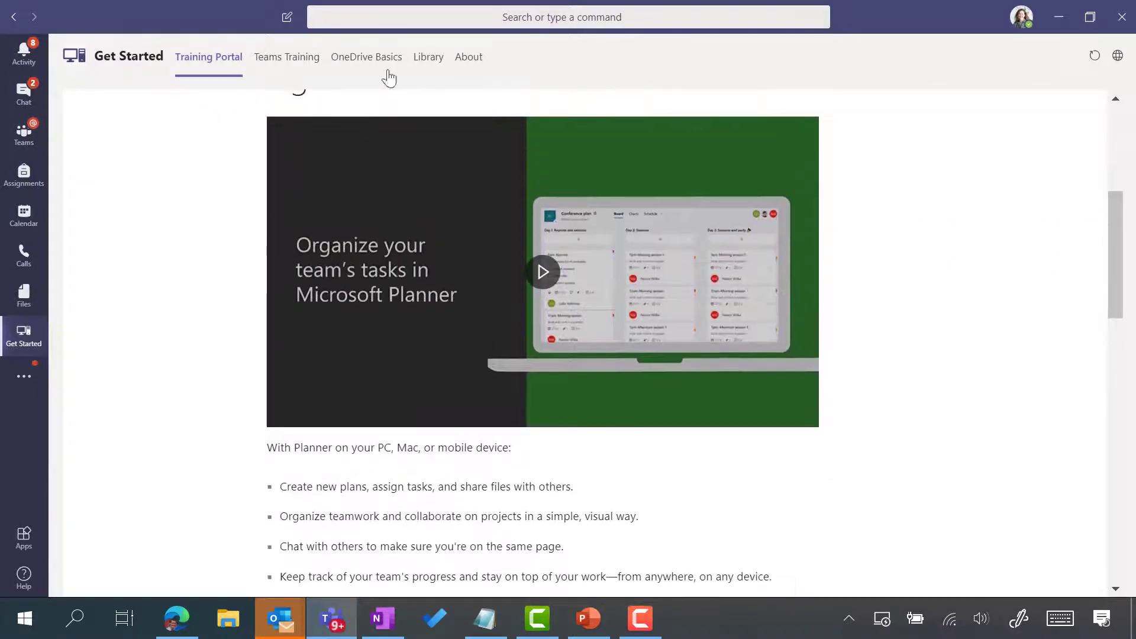
View the Library page of the Get Started app and return to the Training Portal page.
click(440, 64)
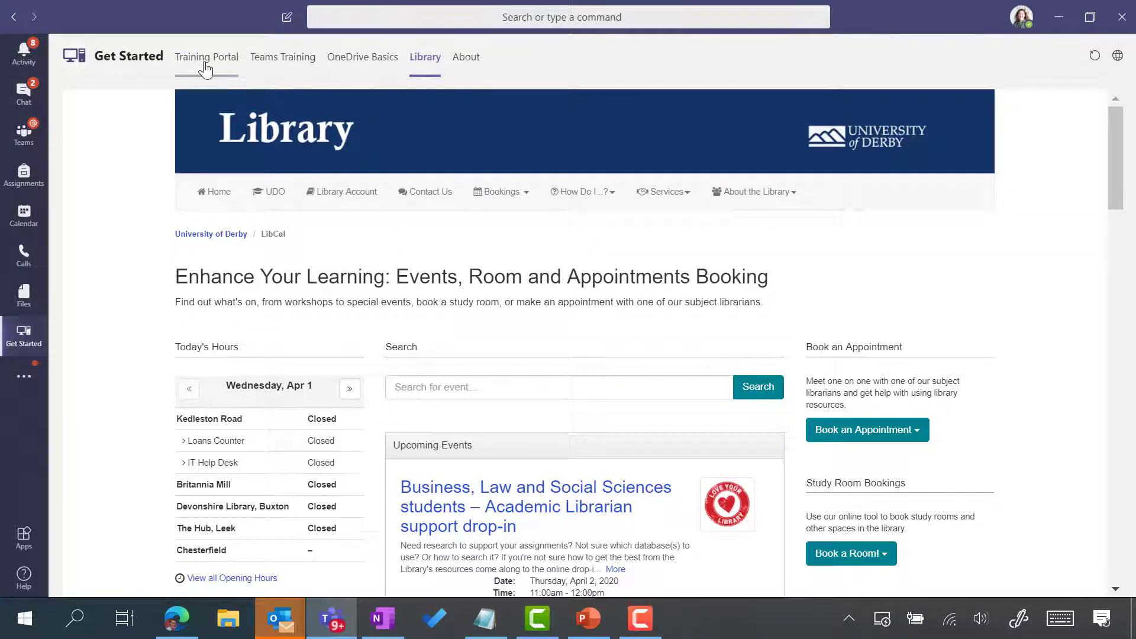
click(205, 59)
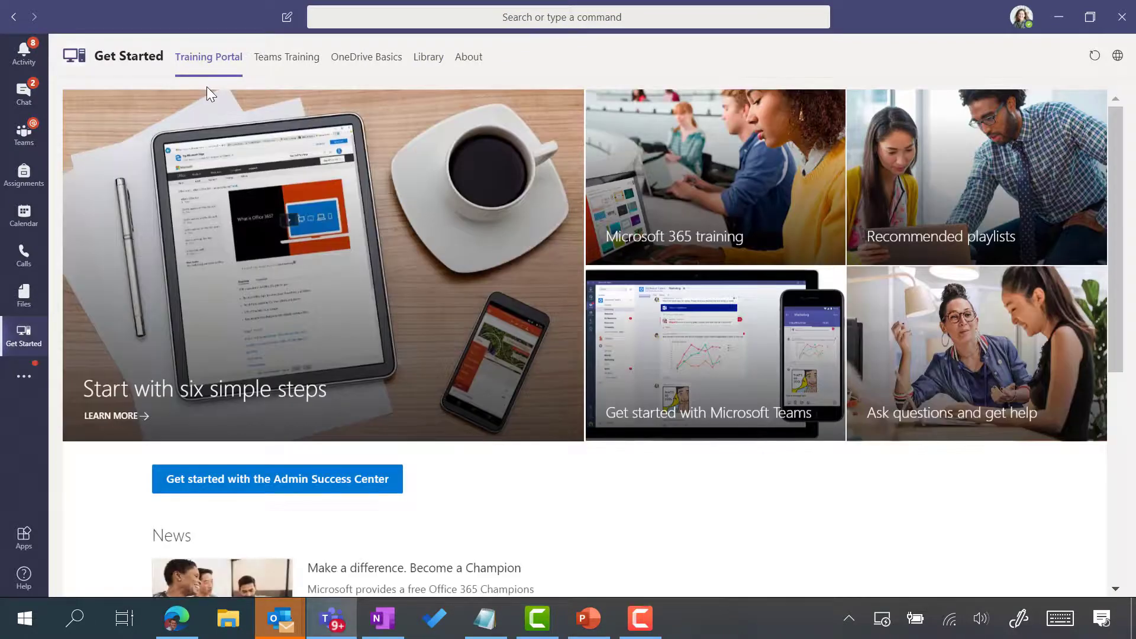
Increase the Teams display zoom to 100%.
click(1015, 22)
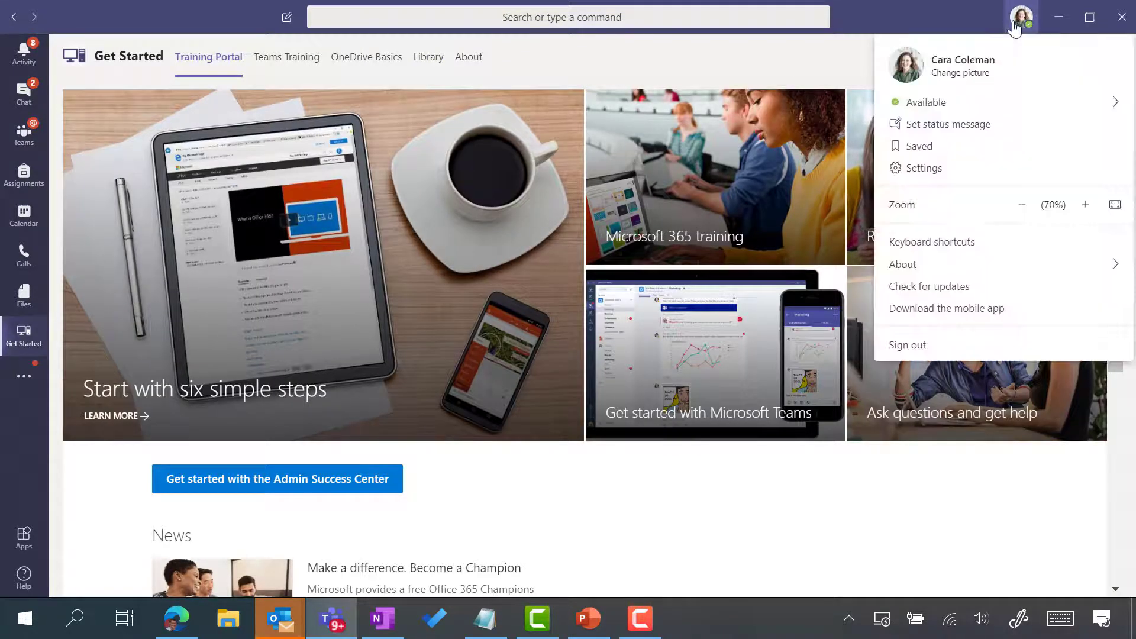
click(1087, 208)
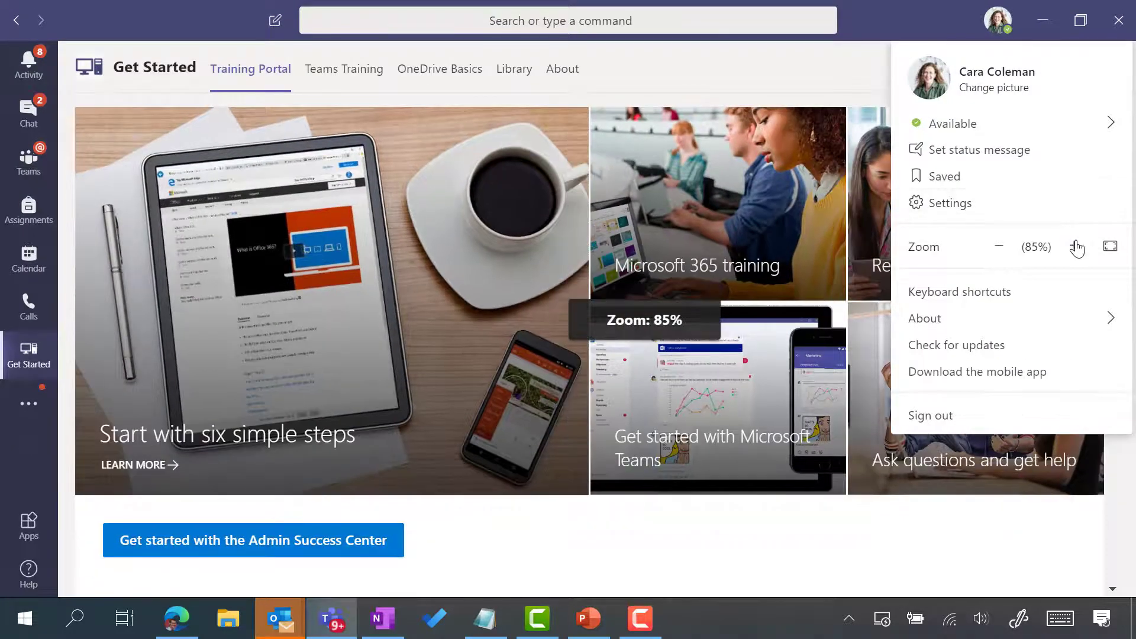
click(1073, 246)
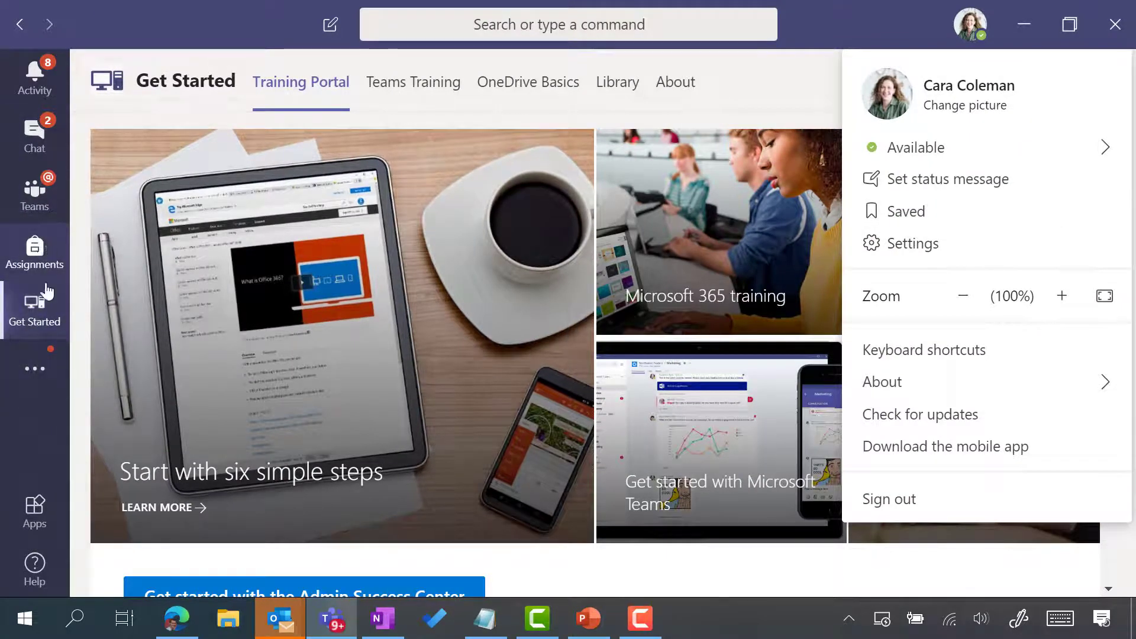
View the list of additional unpinned apps and reduce the Teams display zoom to below 85% so more pinned apps fit.
click(35, 368)
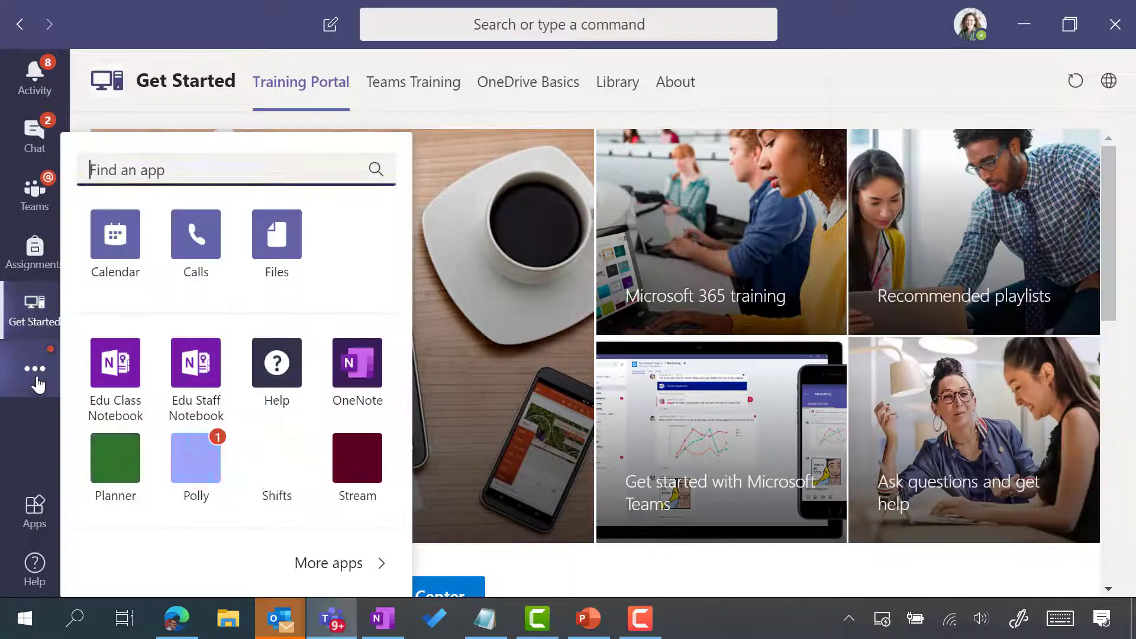
click(10, 421)
click(973, 26)
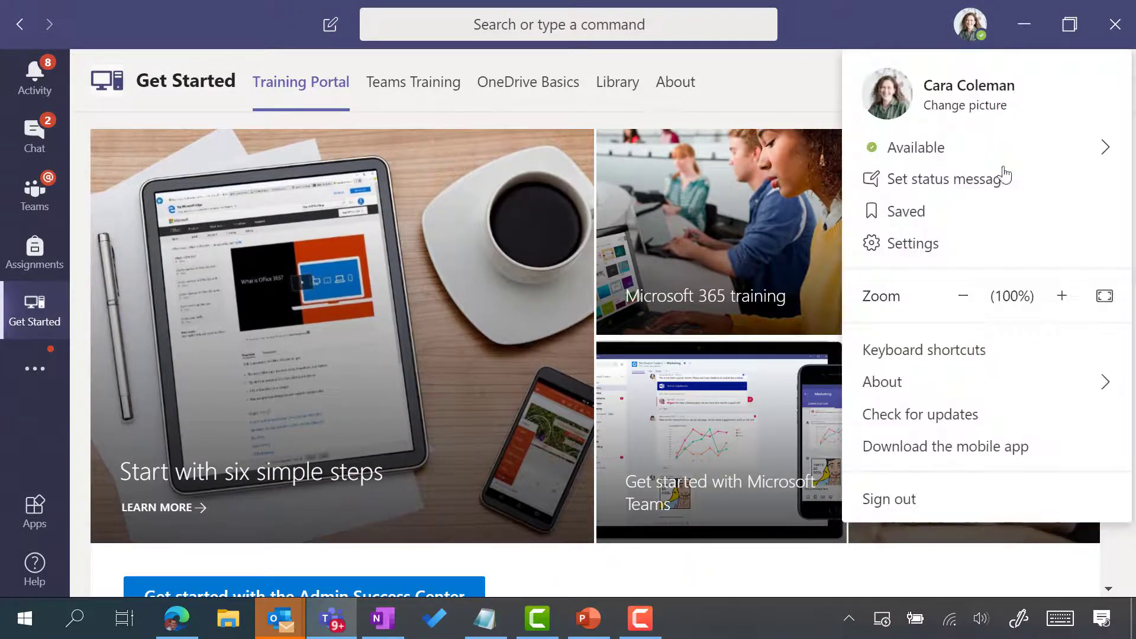
click(970, 302)
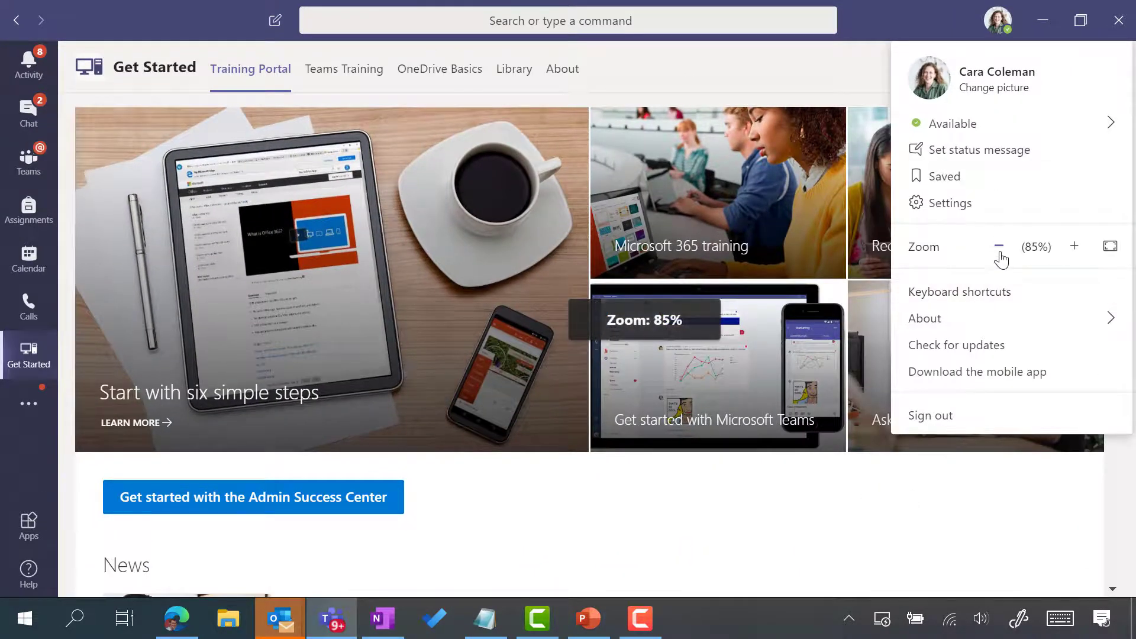
click(999, 246)
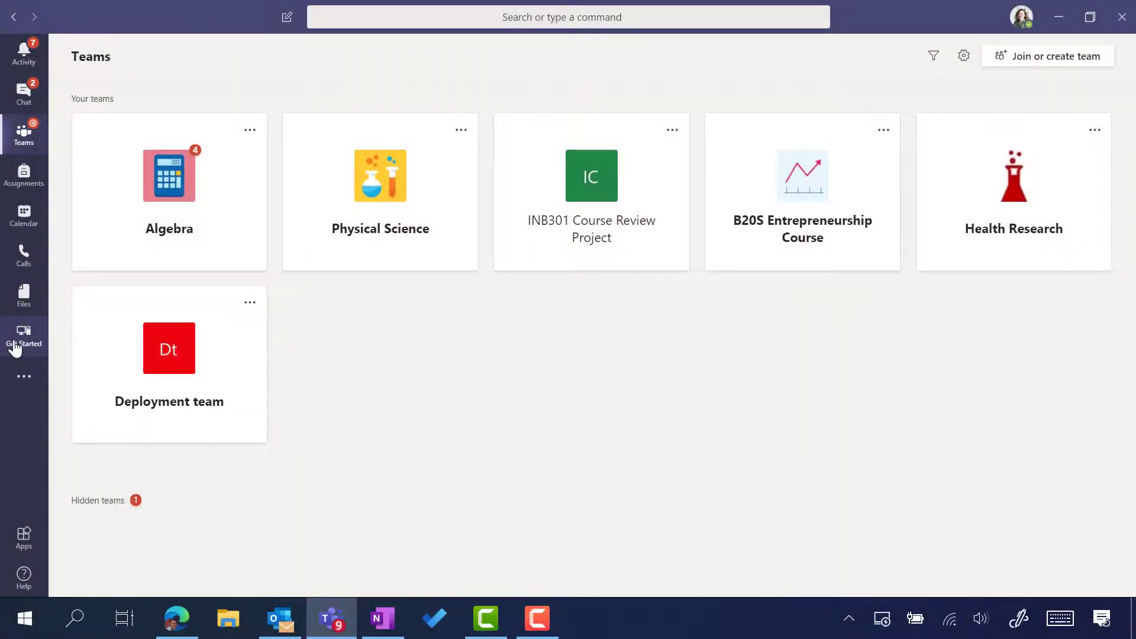
Open the pinned Get Started app and look over its Training Portal page and the built-in help options.
click(15, 349)
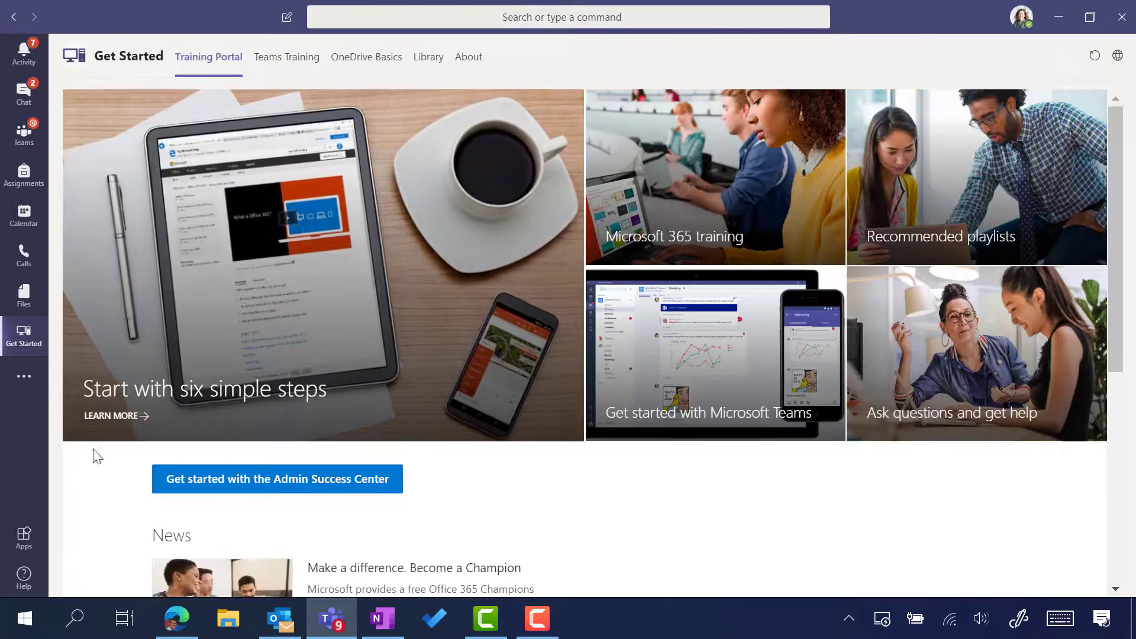
click(25, 583)
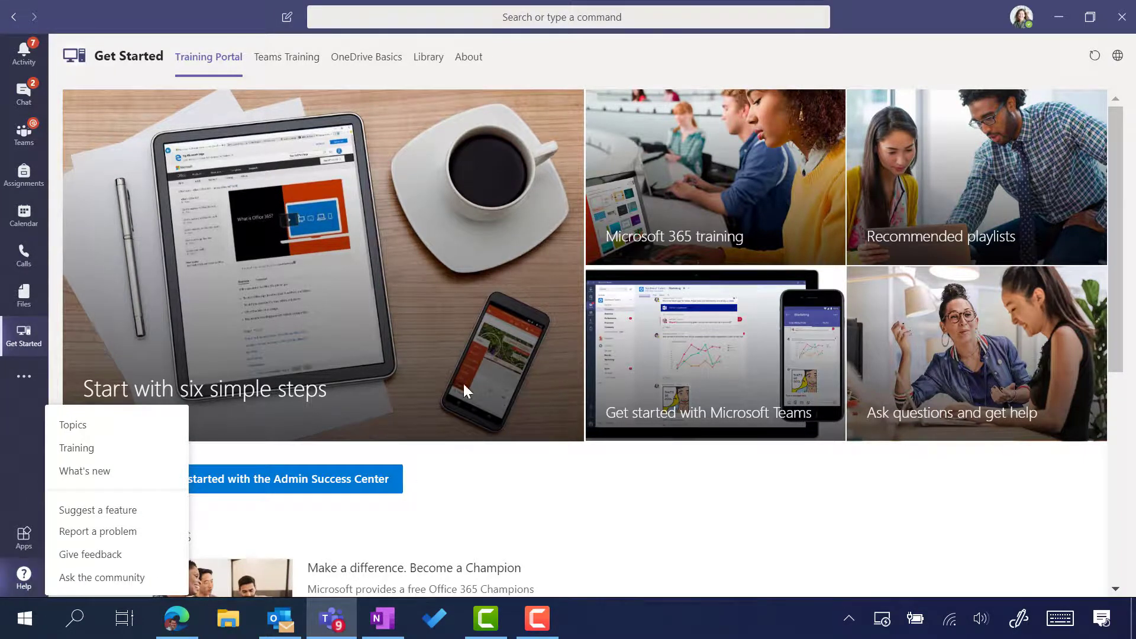
click(583, 69)
scroll(552, 299, down, 7)
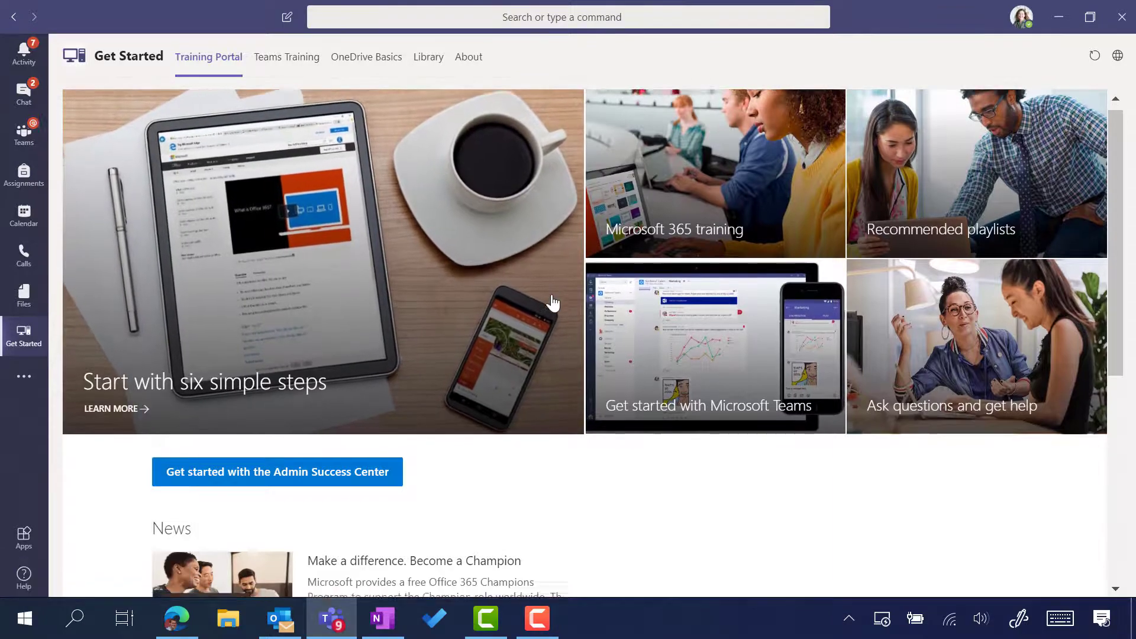
scroll(421, 307, up, 6)
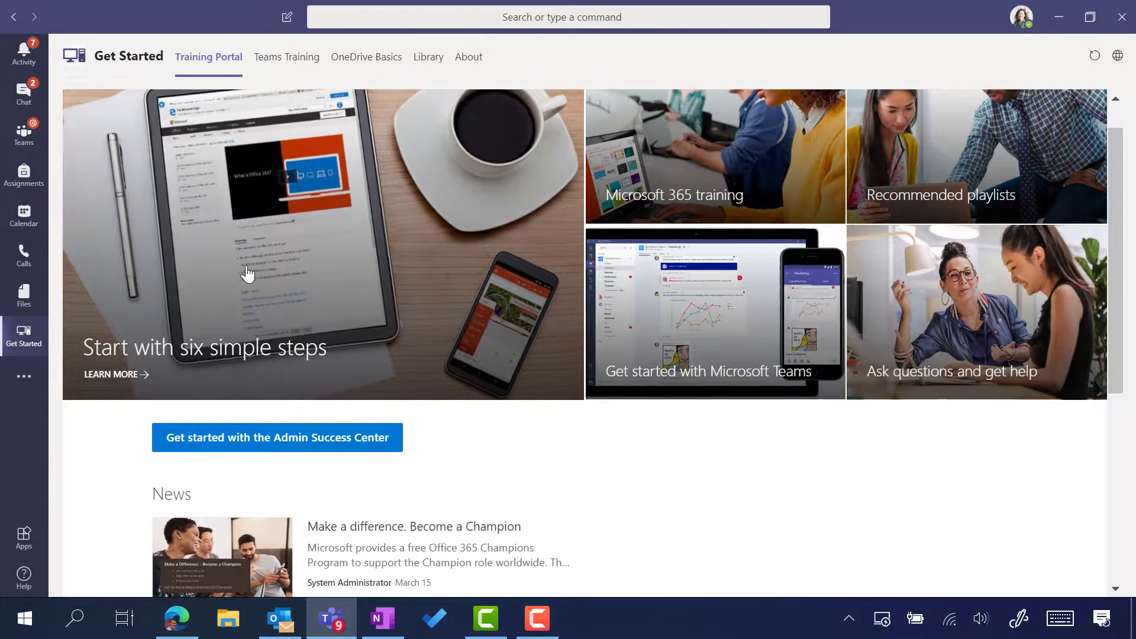
scroll(246, 271, down, 5)
scroll(247, 273, up, 2)
scroll(247, 274, up, 3)
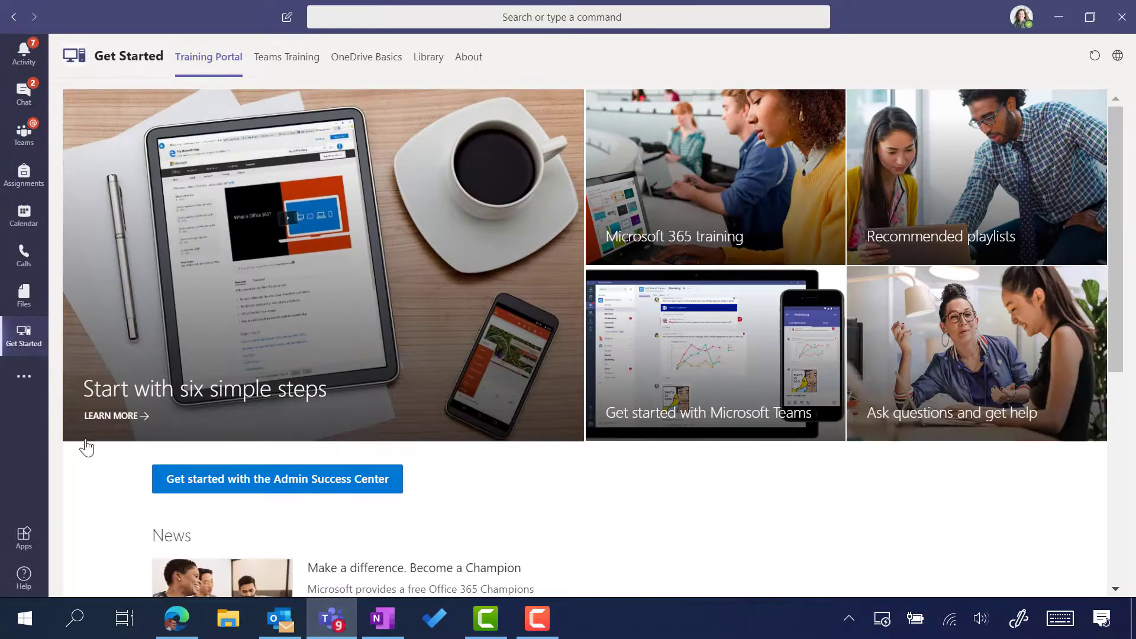
scroll(84, 450, down, 5)
scroll(79, 473, up, 5)
Open the Teams Help topics and look through the sections from Teams training to Browse EDU help.
click(24, 583)
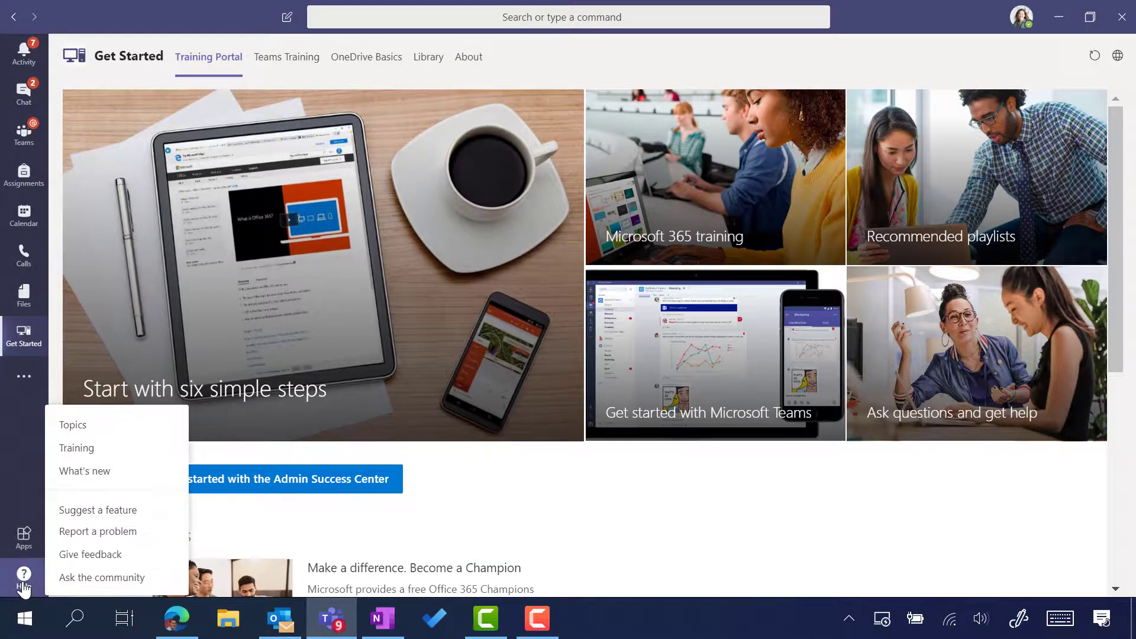
click(112, 430)
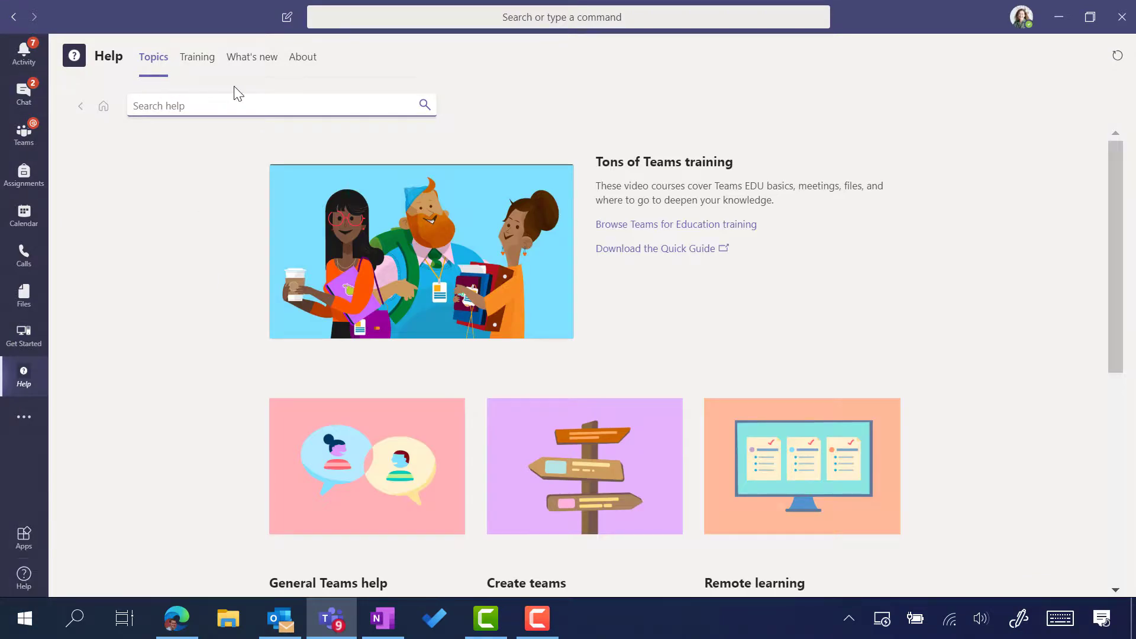
scroll(788, 253, down, 5)
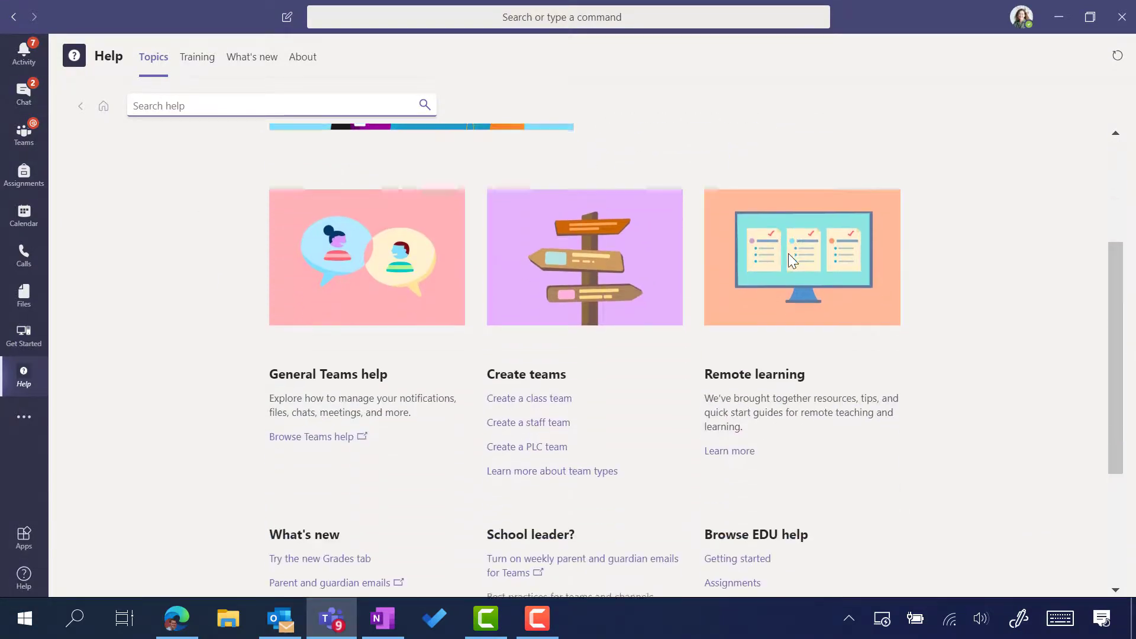
scroll(788, 253, down, 2)
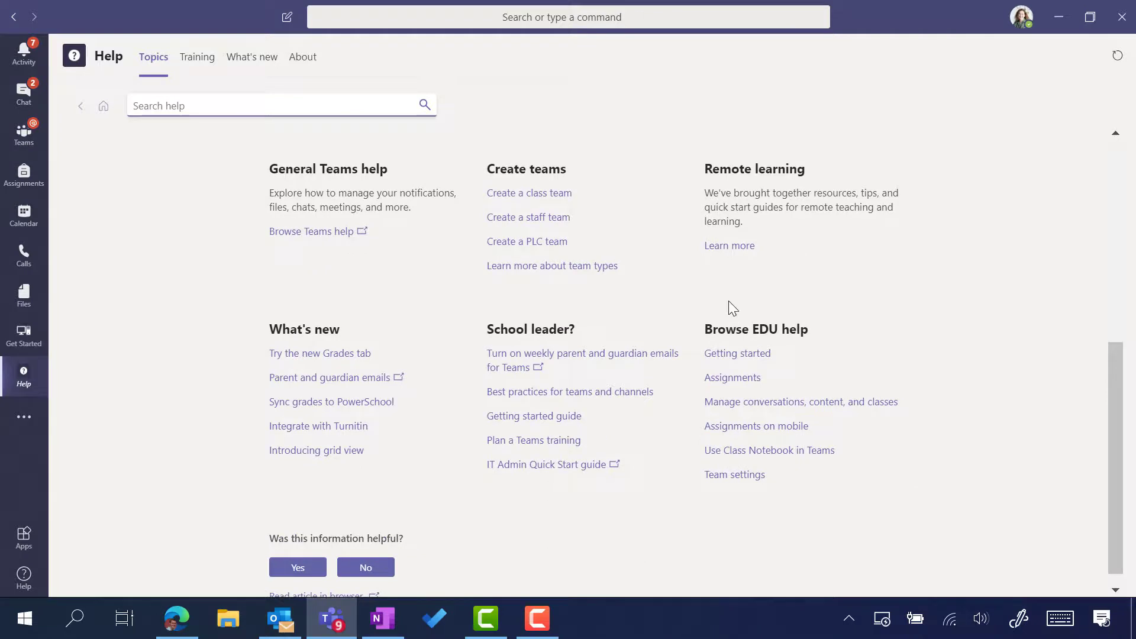
scroll(729, 304, up, 7)
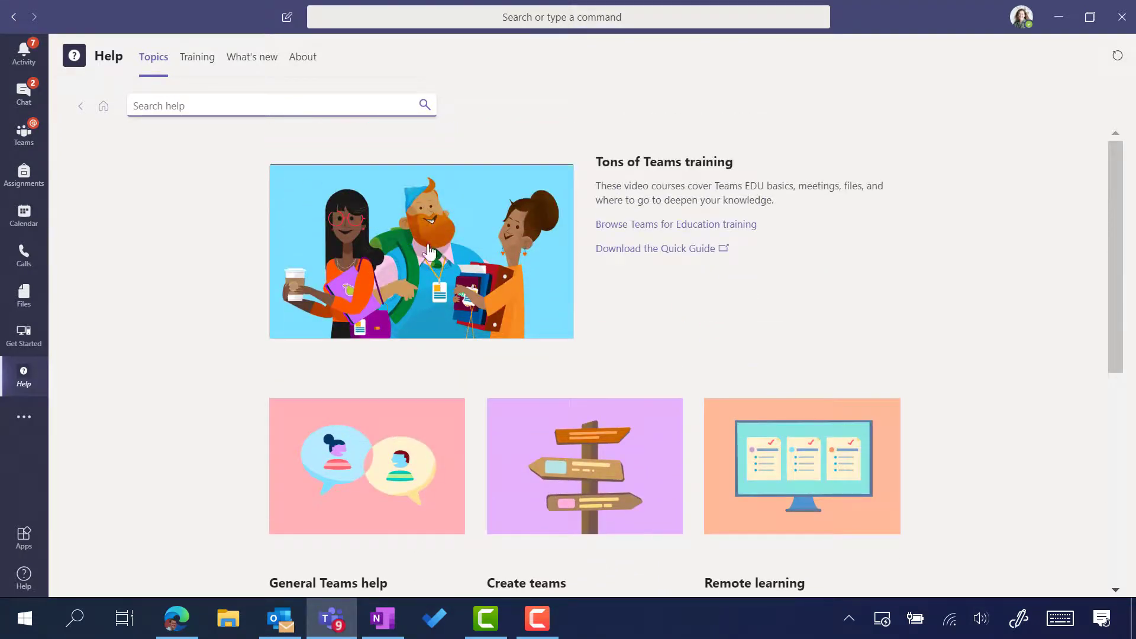
Browse the Education Training page in Help, play the Manage team members video and pause it.
click(190, 61)
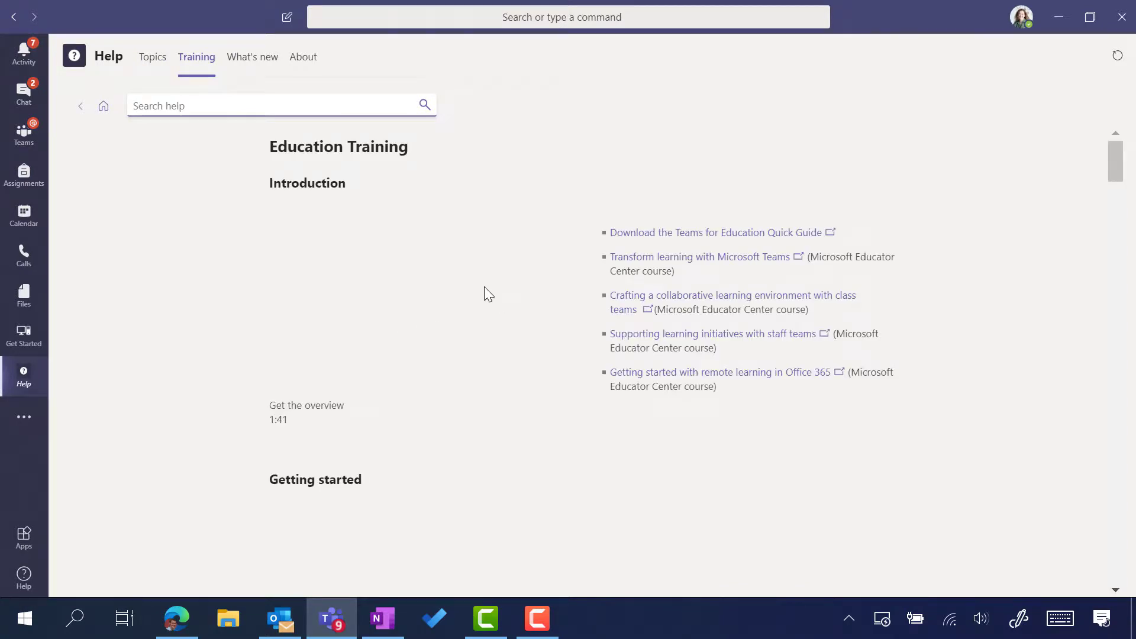
scroll(569, 398, down, 3)
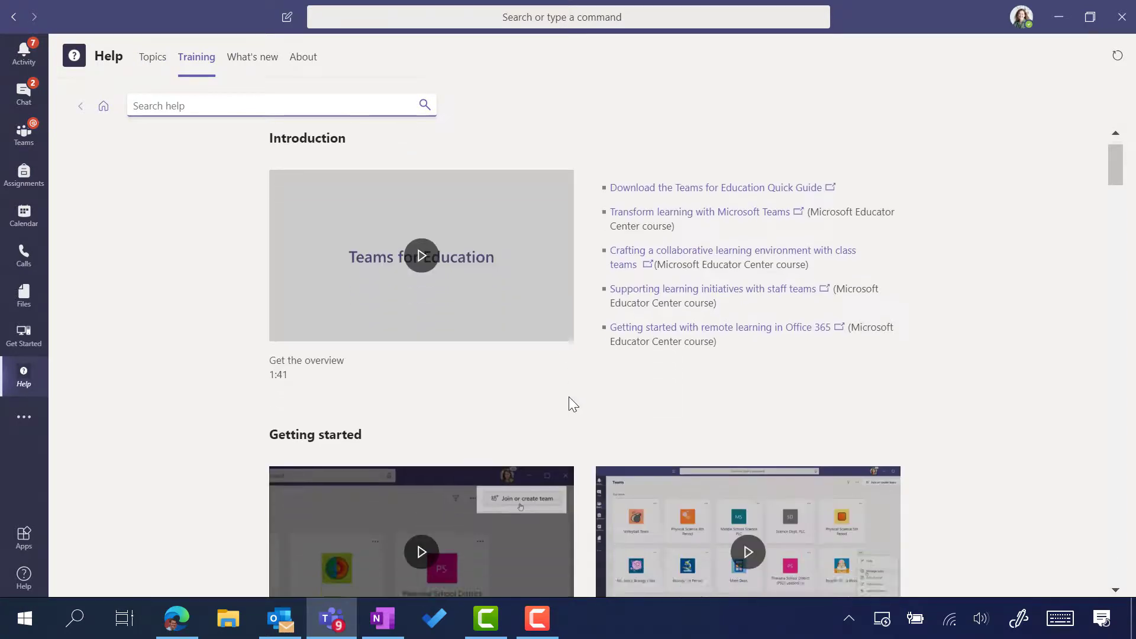
scroll(569, 396, down, 2)
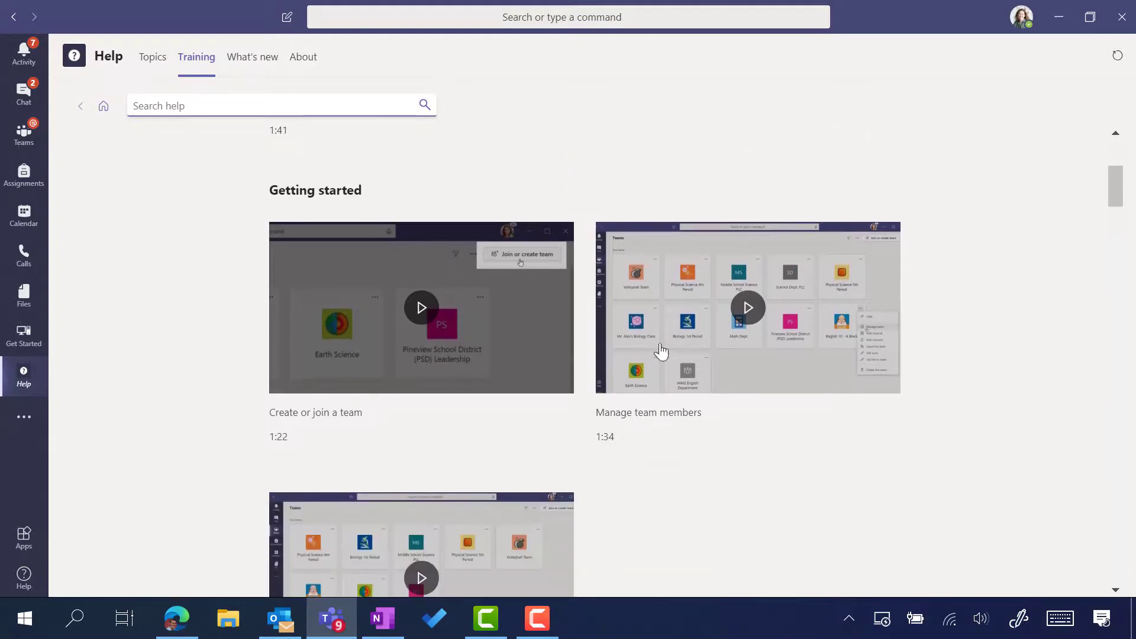
click(748, 307)
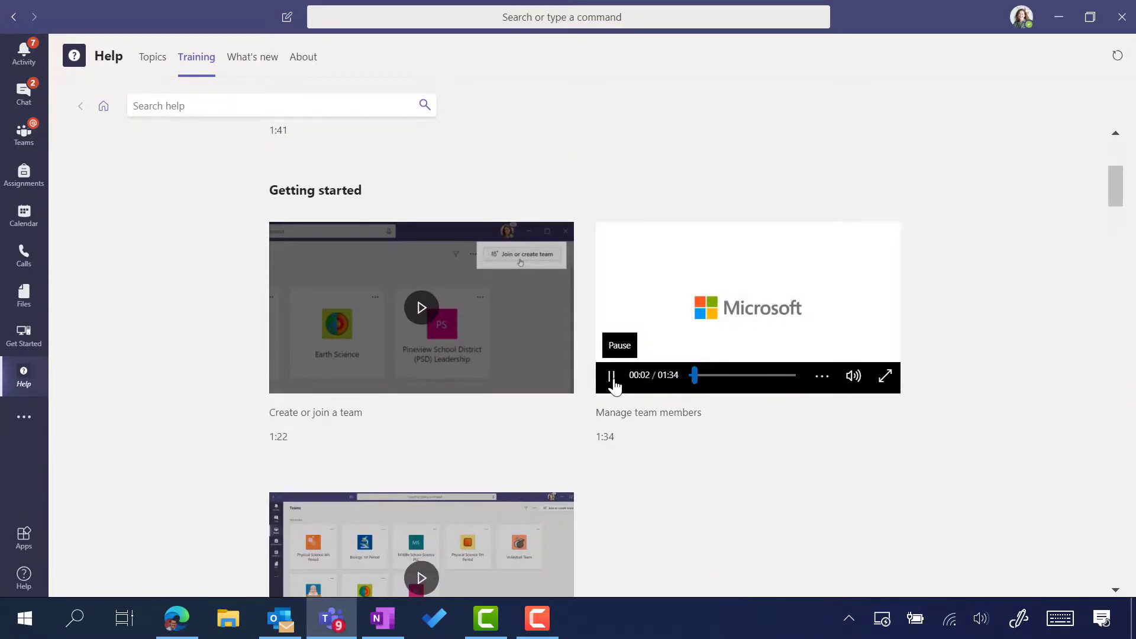
click(612, 378)
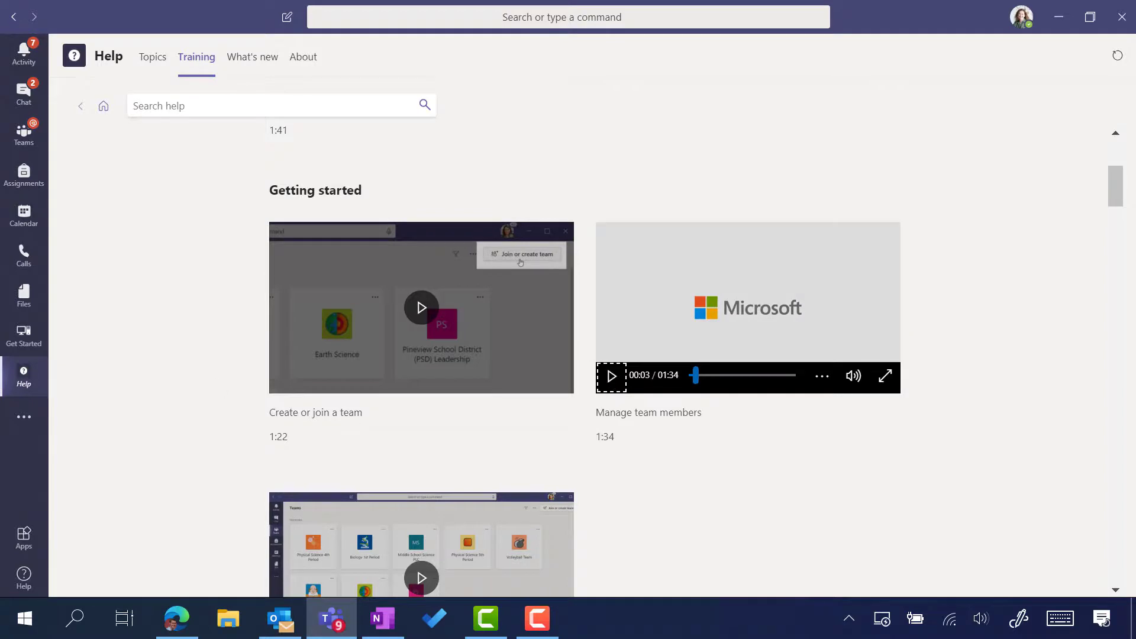